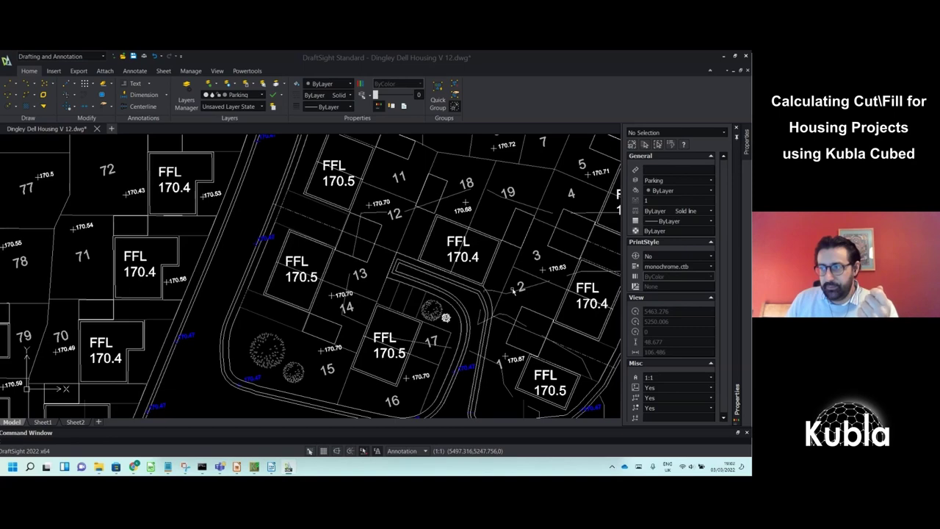
Close the Properties palette and look over the housing plots, roads and recreation ground in the site drawing
scroll(459, 399, "down", 1)
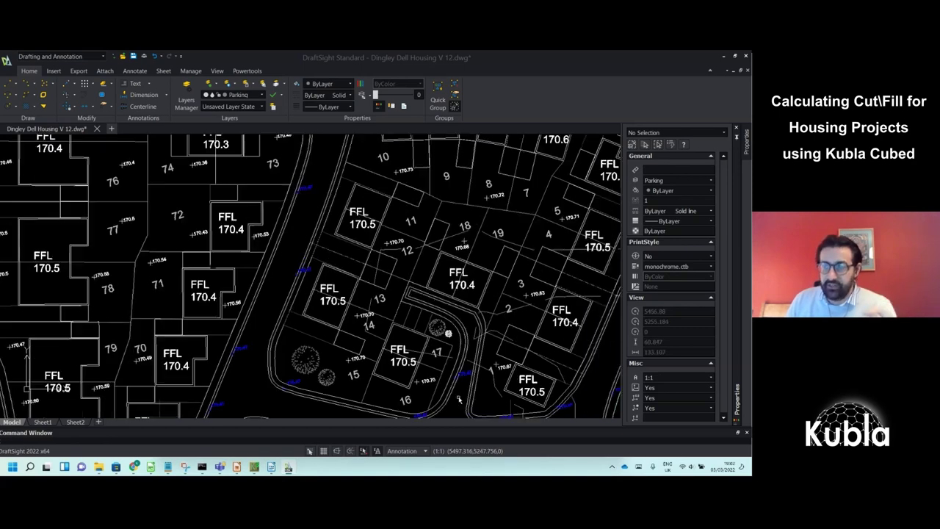
left_click(736, 128)
scroll(481, 310, "down", 2)
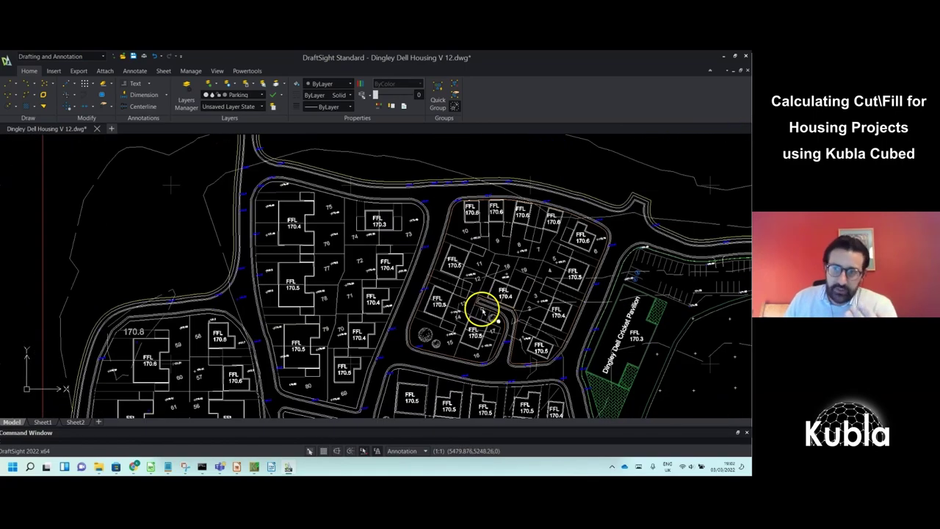
scroll(477, 332, "down", 4)
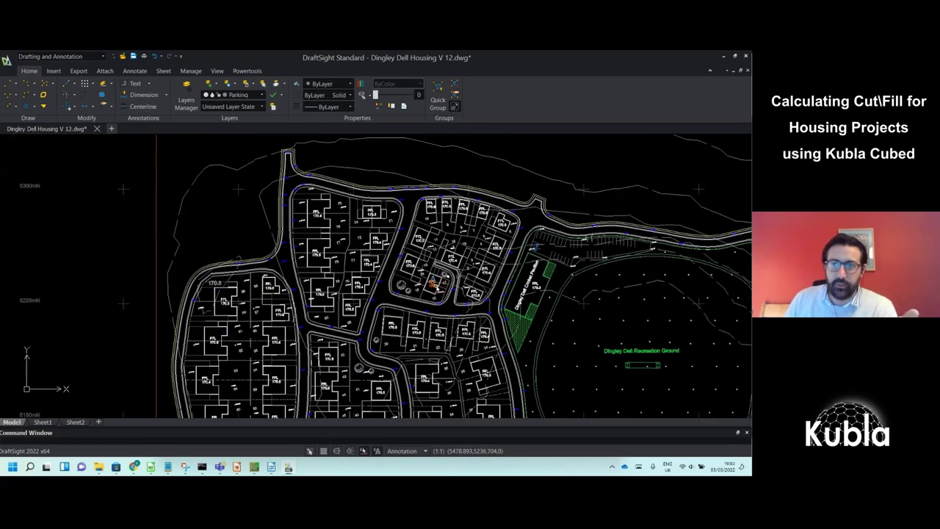
middle_click_drag(447, 306, 435, 247)
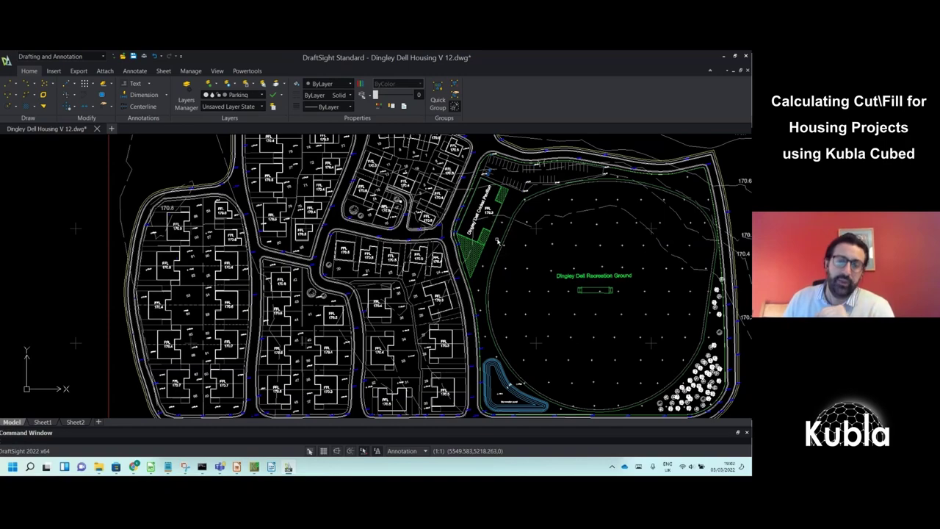
middle_click_drag(497, 241, 460, 242)
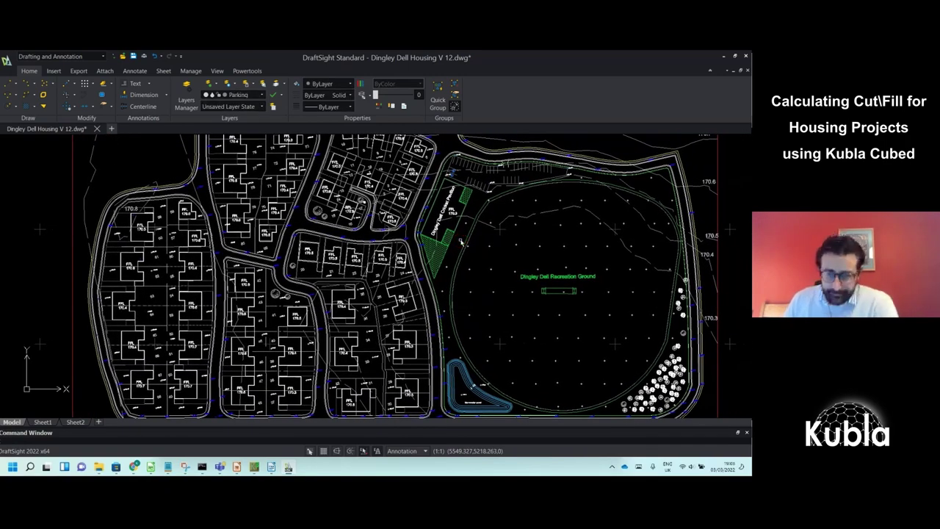
Examine the finished floor levels and garden spot elevations around plots 20 to 26
scroll(373, 287, "up", 5)
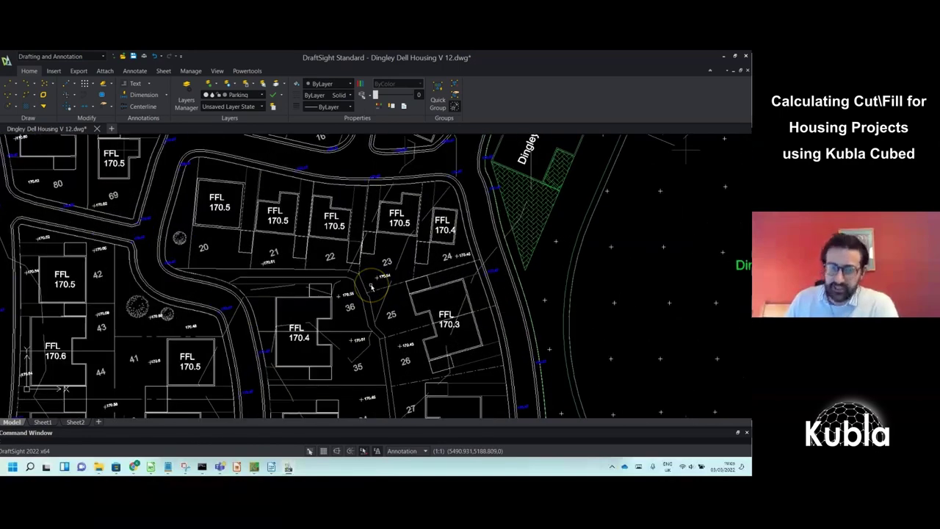
scroll(371, 287, "up", 2)
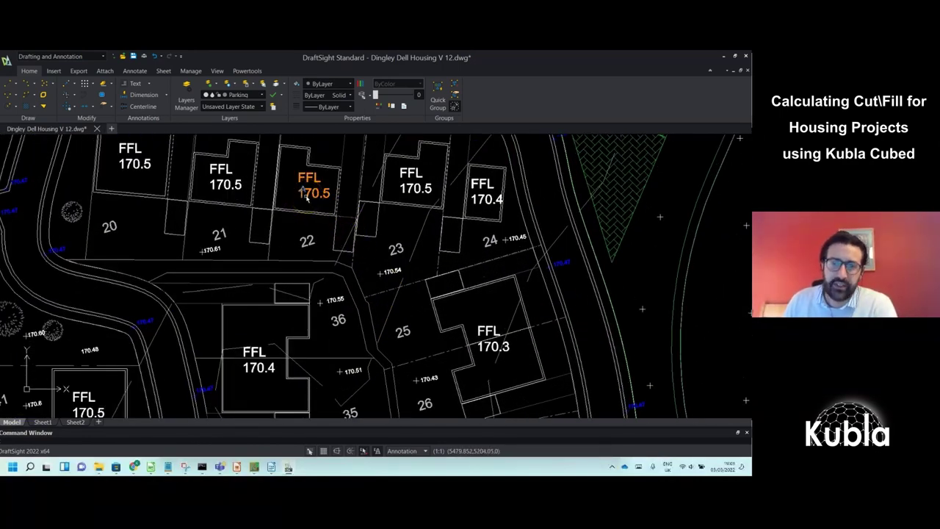
scroll(306, 192, "down", 1)
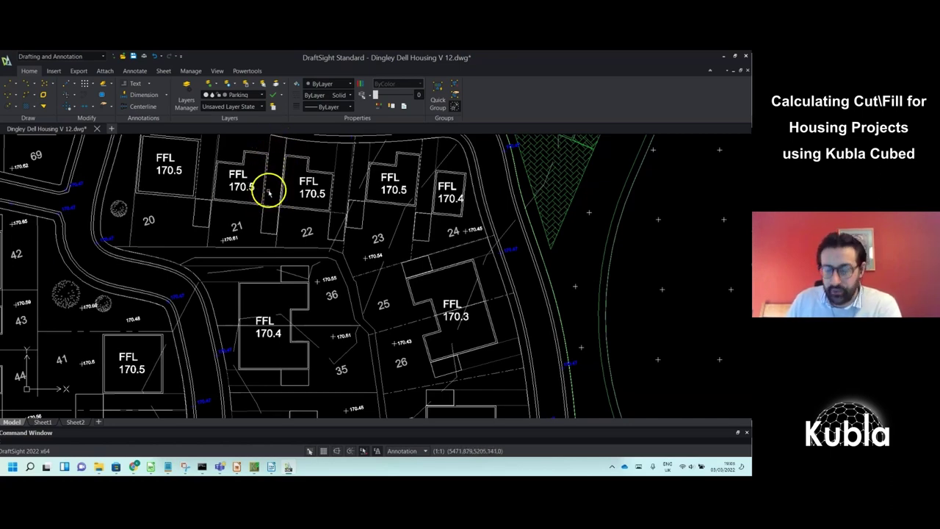
scroll(286, 210, "down", 2)
scroll(288, 213, "down", 3)
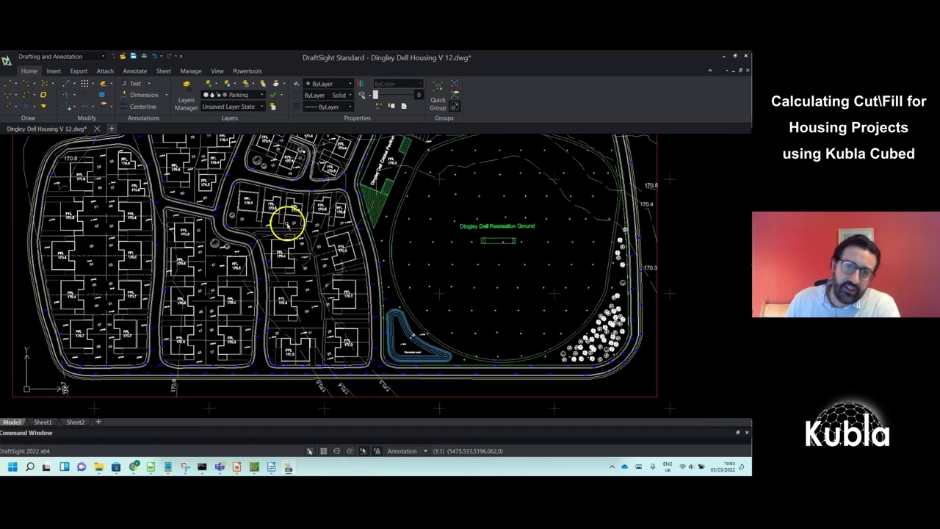
mouse_move(287, 216)
middle_mouse_down()
mouse_move(327, 248)
mouse_move(334, 272)
middle_mouse_up()
scroll(330, 256, "down", 1)
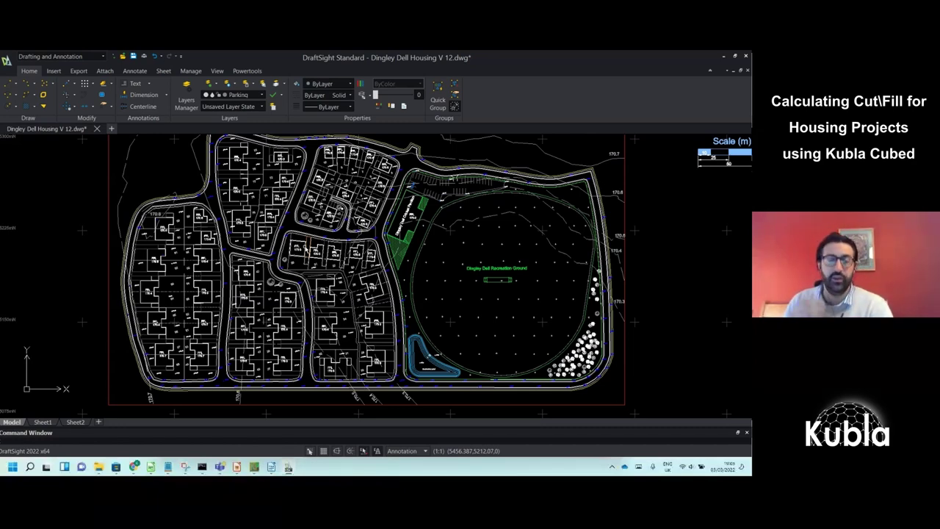
Examine the road edges and road levels around plots 41 to 45, and review the overall site layout
scroll(303, 248, "up", 1)
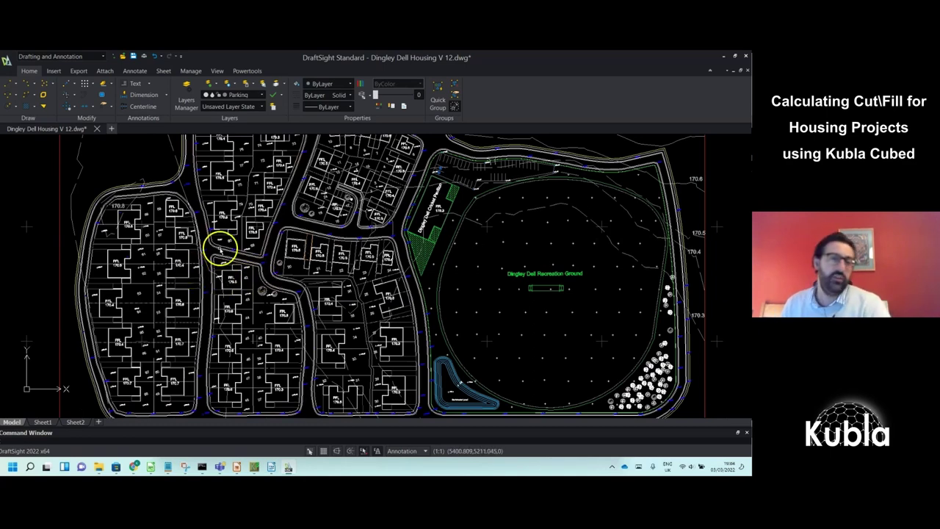
scroll(237, 282, "up", 3)
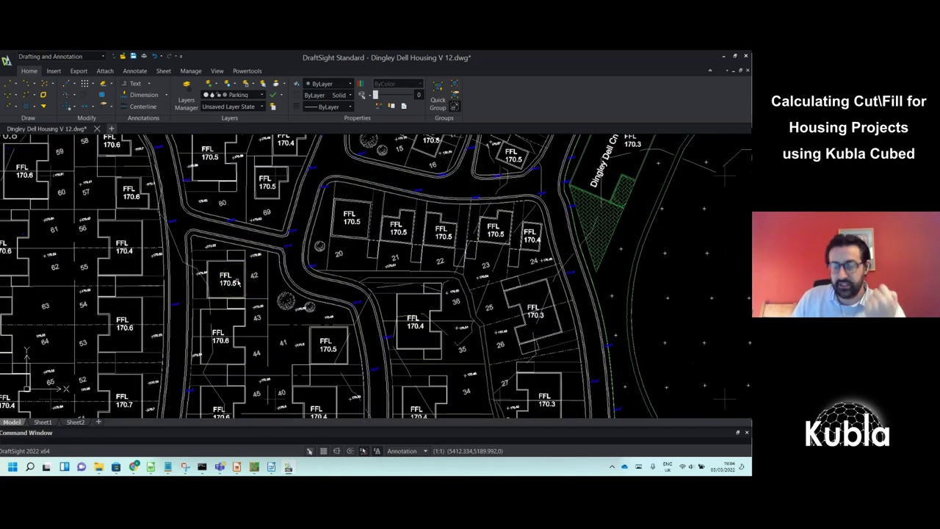
left_click(262, 248)
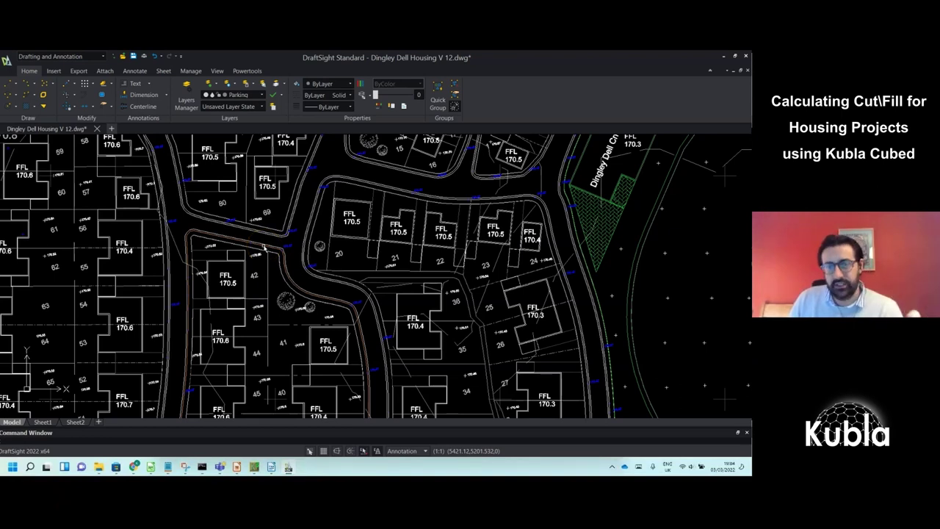
scroll(263, 247, "down", 3)
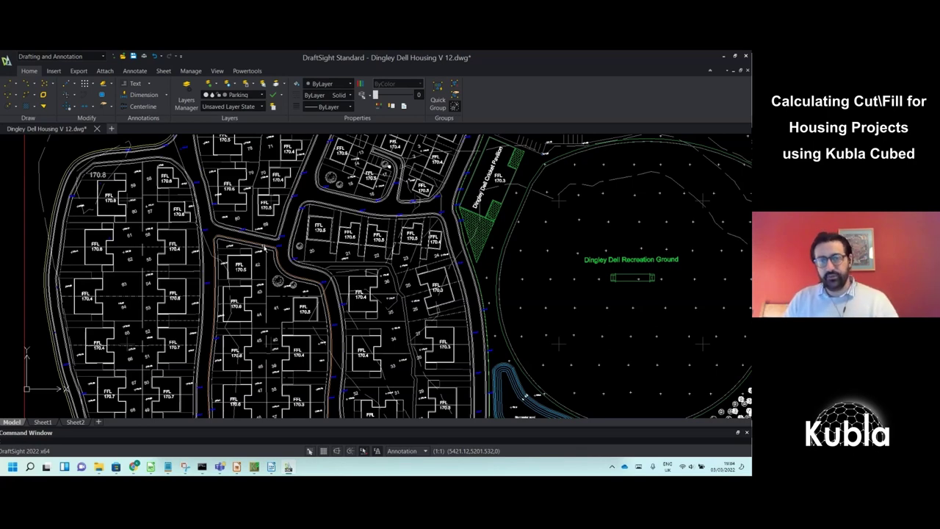
scroll(263, 246, "down", 3)
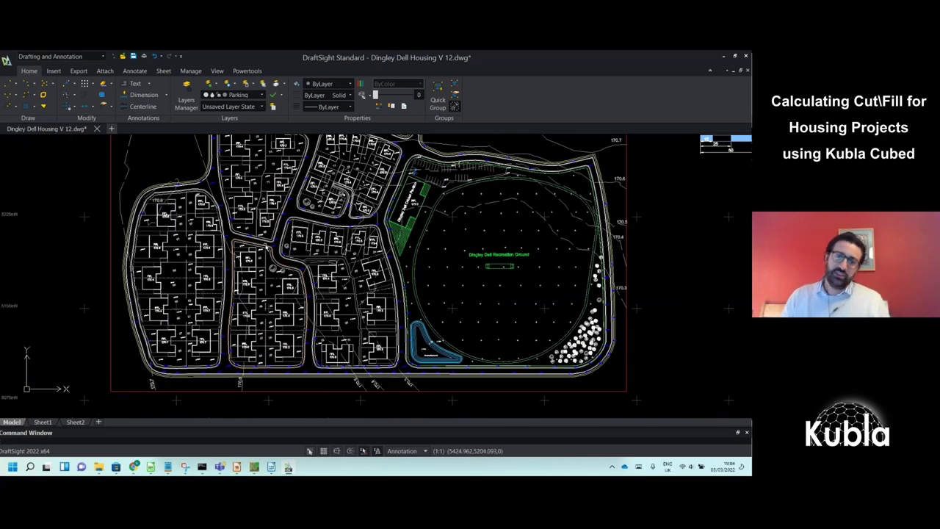
middle_click_drag(419, 199, 415, 224)
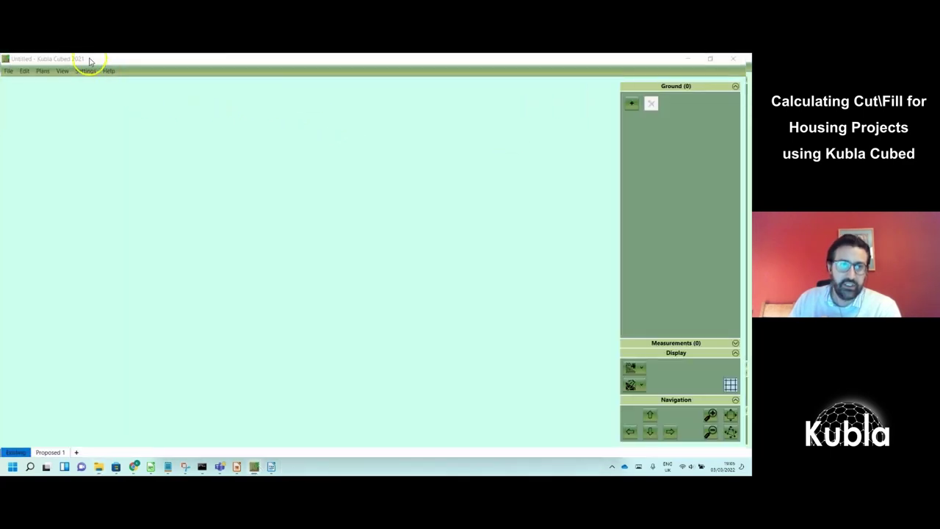
In Kubla Cubed, add the CAD file Dingley Dell Housing V 12.dwg as a site plan
left_click(43, 71)
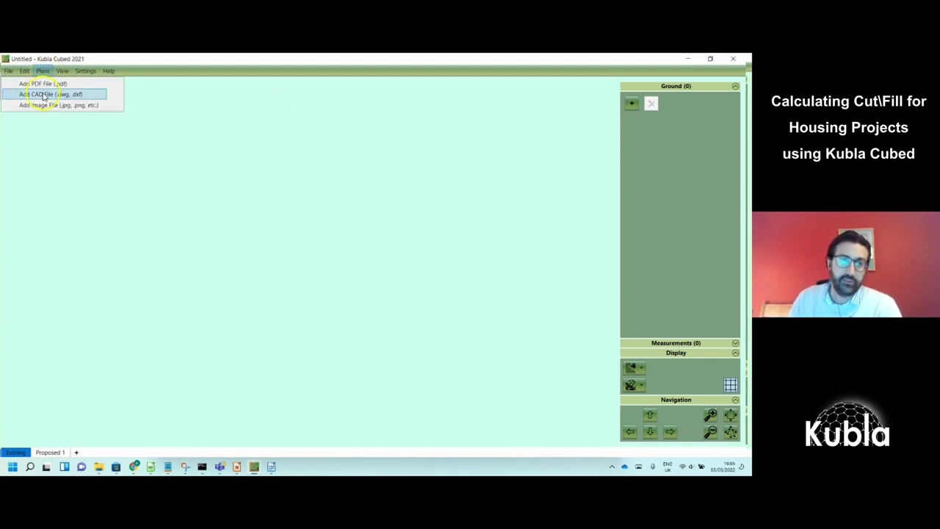
left_click(44, 94)
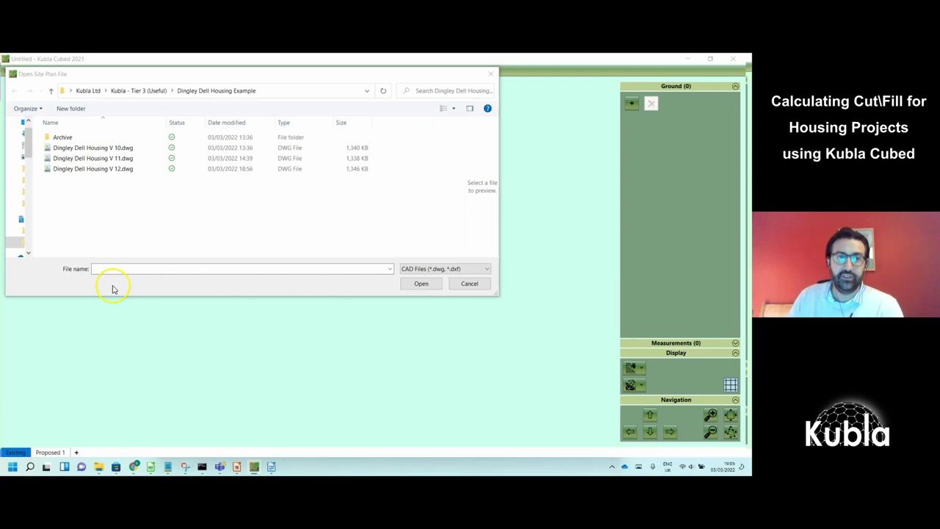
left_click(93, 170)
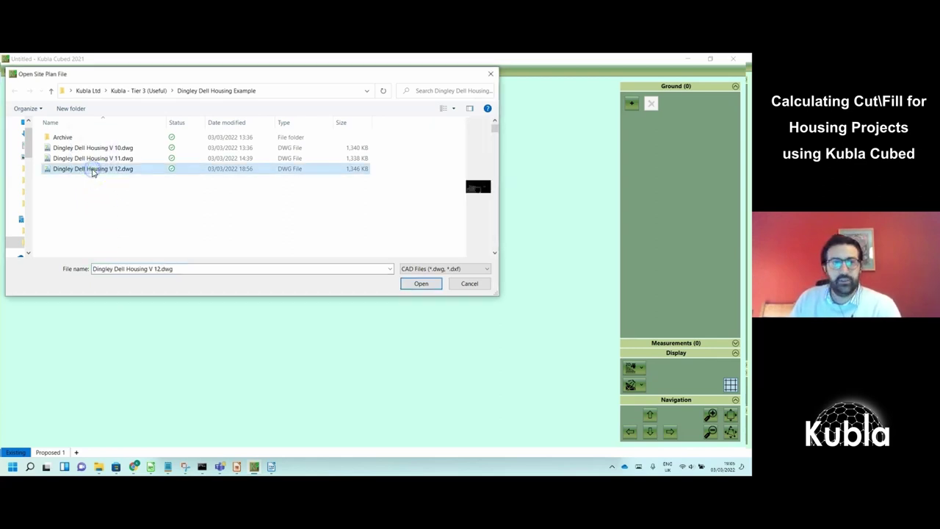
left_click(421, 284)
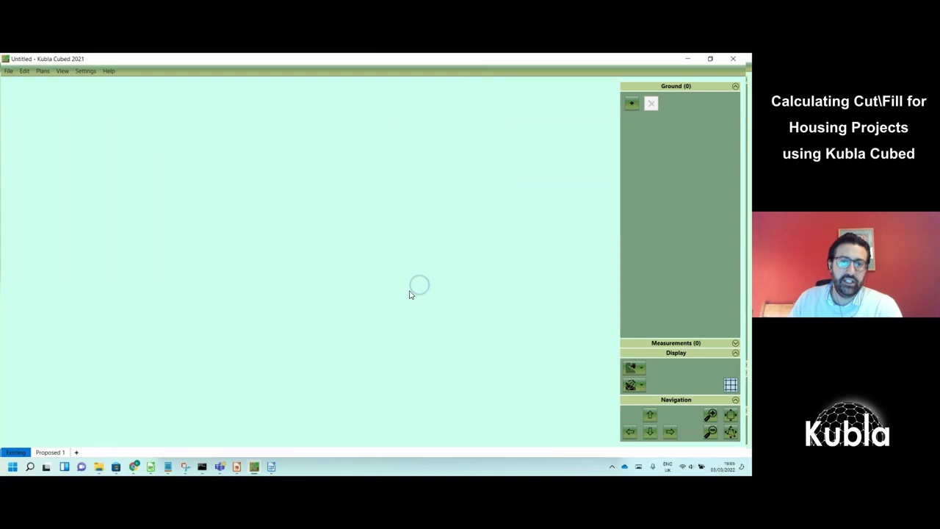
Check the imported plan's scale by measuring the full 50 m dimension on its scale bar
left_click_drag(388, 268, 492, 262)
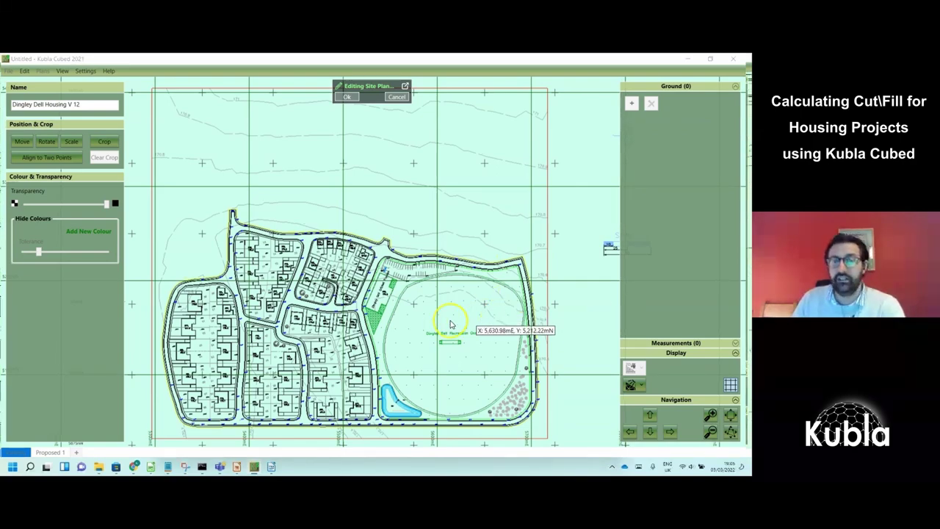
scroll(311, 361, "up", 2)
scroll(310, 361, "up", 1)
left_click_drag(310, 363, 329, 298)
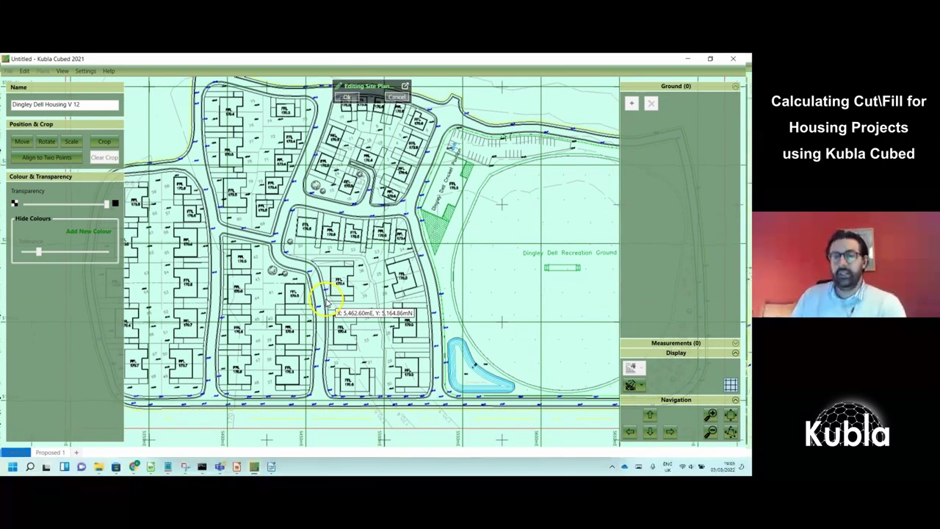
mouse_move(512, 273)
left_mouse_down()
mouse_move(429, 274)
mouse_move(383, 290)
left_mouse_up()
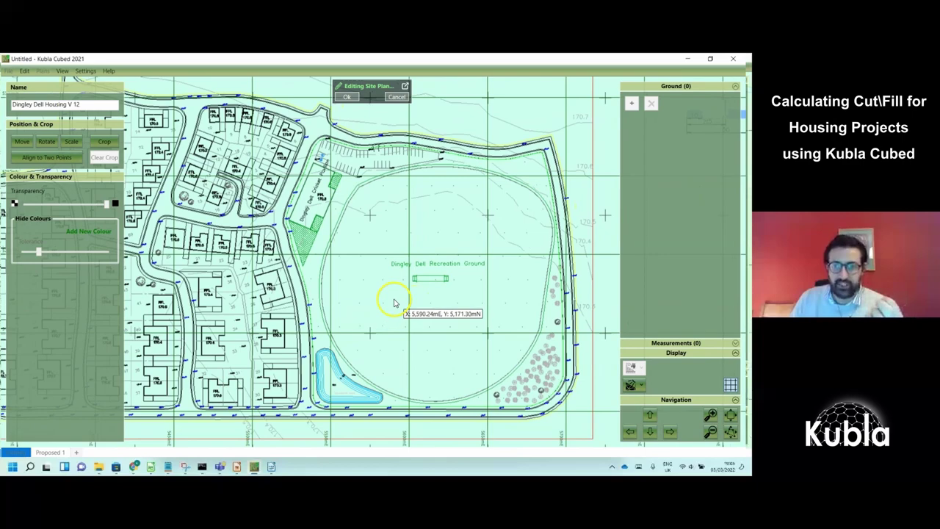
mouse_move(510, 264)
left_mouse_down()
mouse_move(368, 304)
mouse_move(348, 295)
left_mouse_up()
left_click_drag(521, 250, 449, 290)
scroll(515, 212, "up", 4)
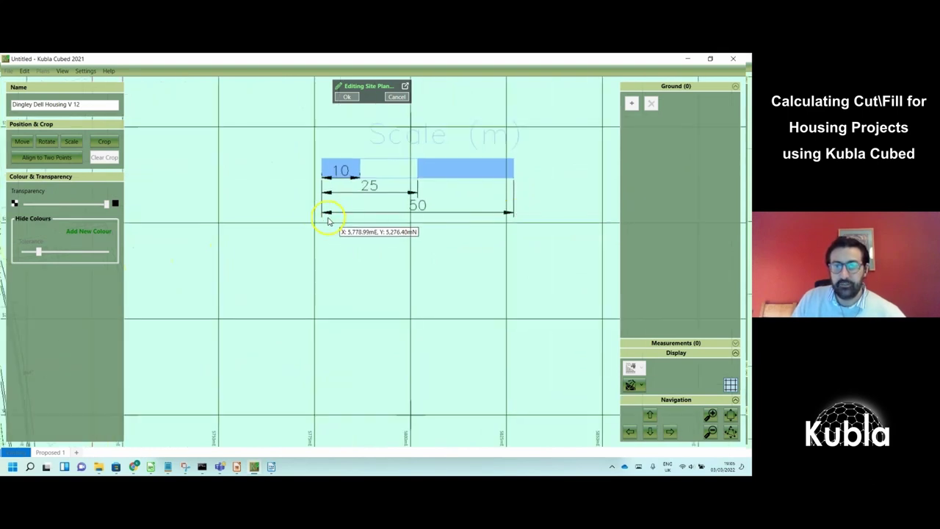
left_click(323, 213)
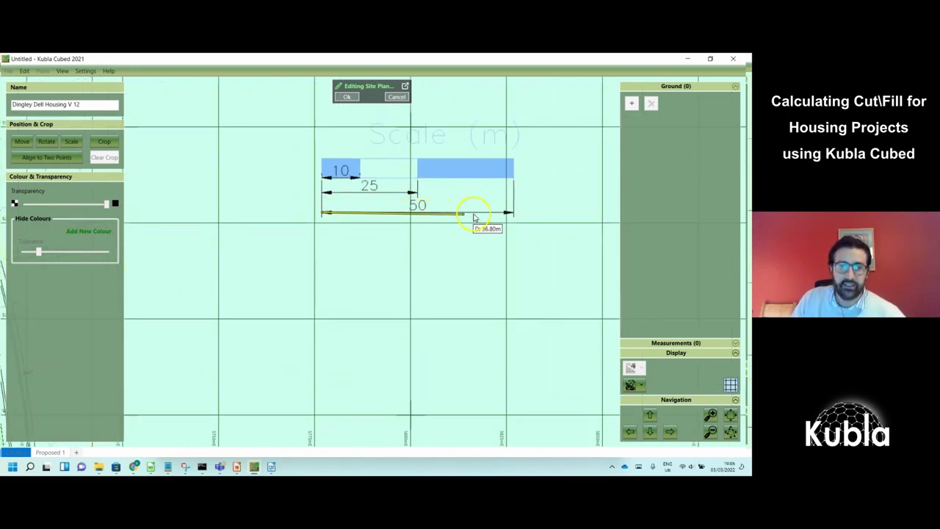
left_click(515, 214)
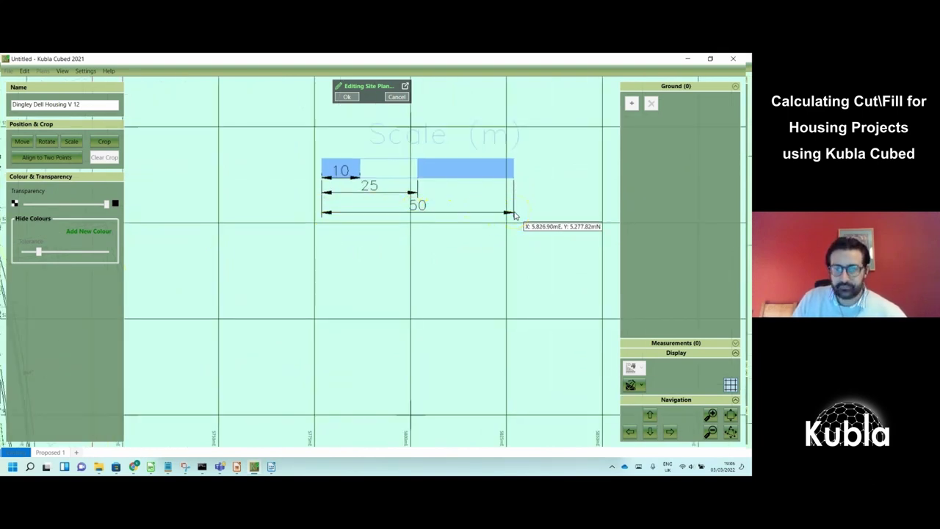
Accept the imported site plan without moving, rotating or rescaling it
scroll(292, 260, "down", 4)
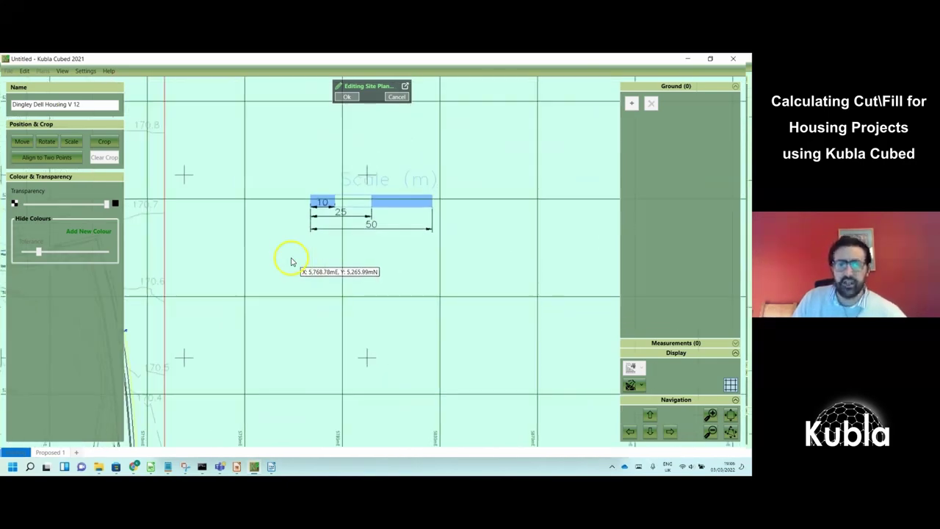
scroll(234, 283, "down", 2)
scroll(449, 254, "down", 3)
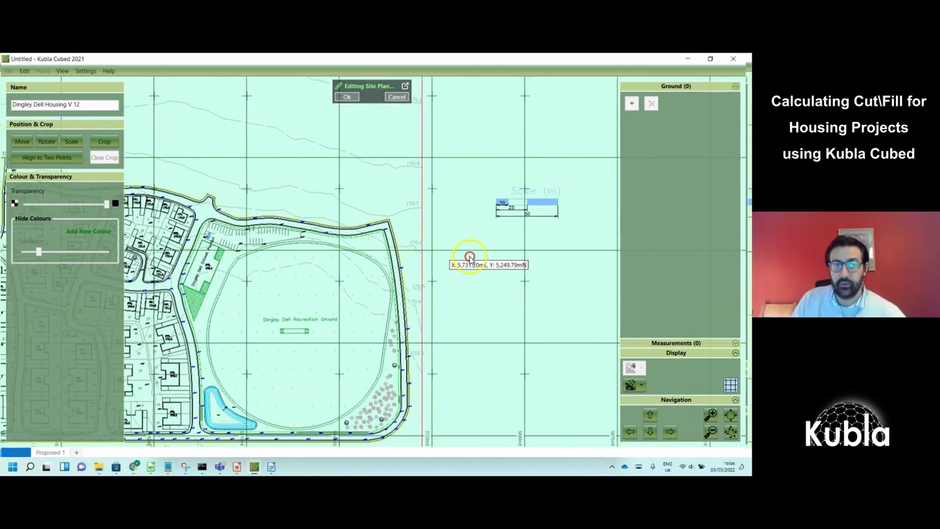
scroll(449, 254, "up", 2)
scroll(354, 284, "up", 1)
scroll(392, 266, "up", 1)
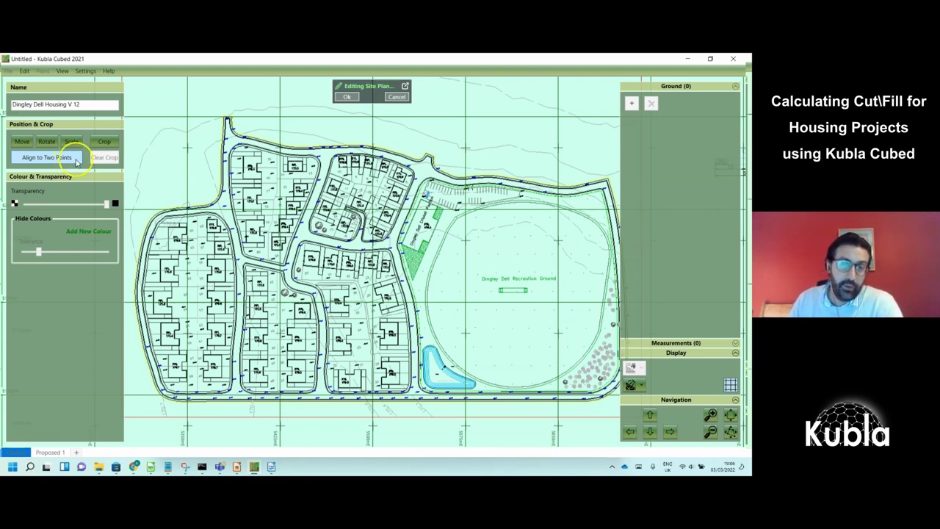
left_click(348, 98)
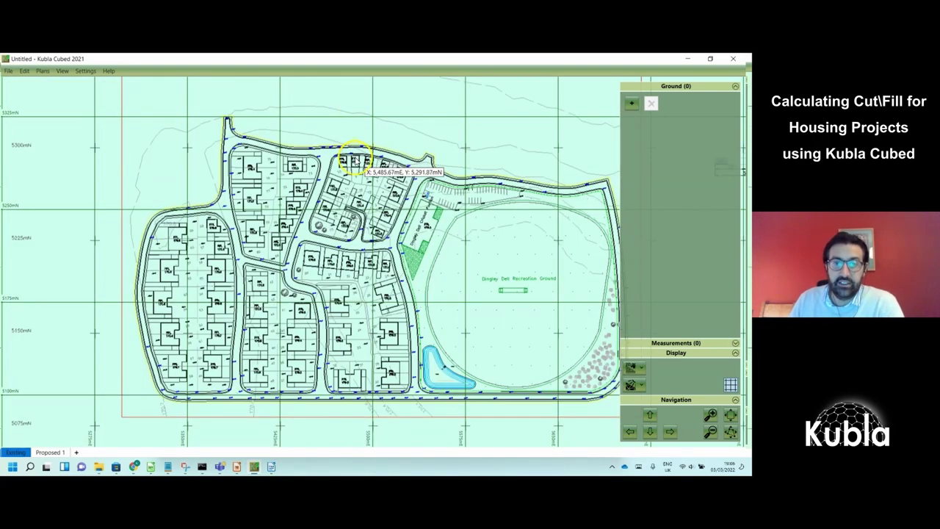
Add a Feature Surface to the existing ground for entering the site's elevations
right_click_drag(354, 163, 316, 180)
left_click(345, 197)
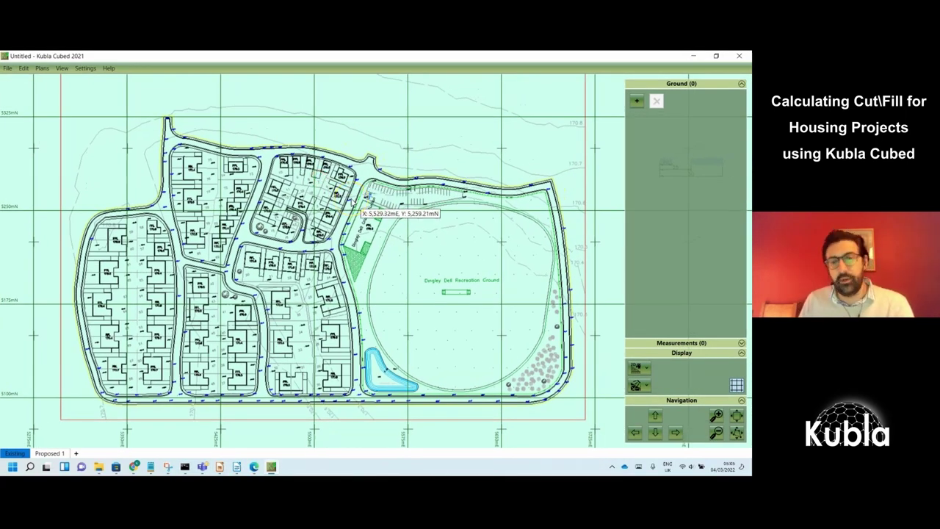
scroll(562, 130, "up", 3)
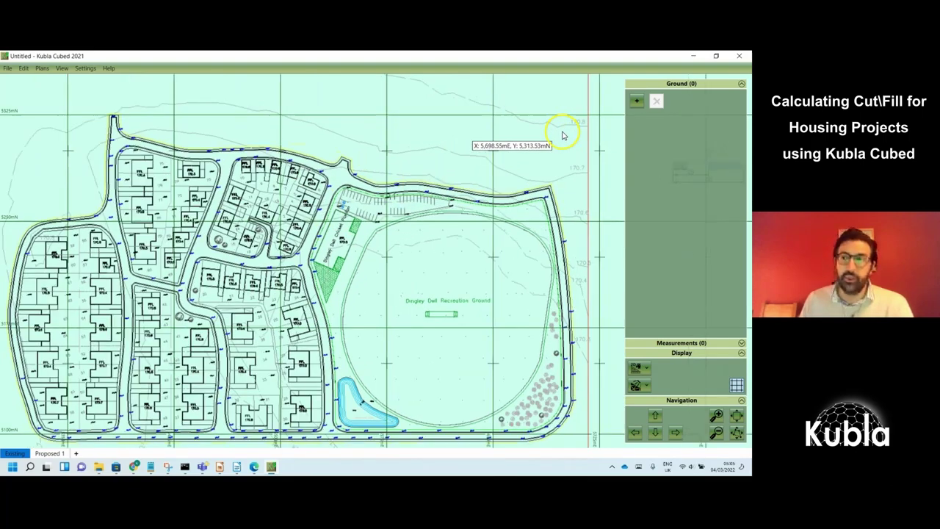
right_click_drag(495, 134, 481, 245)
scroll(463, 227, "up", 2)
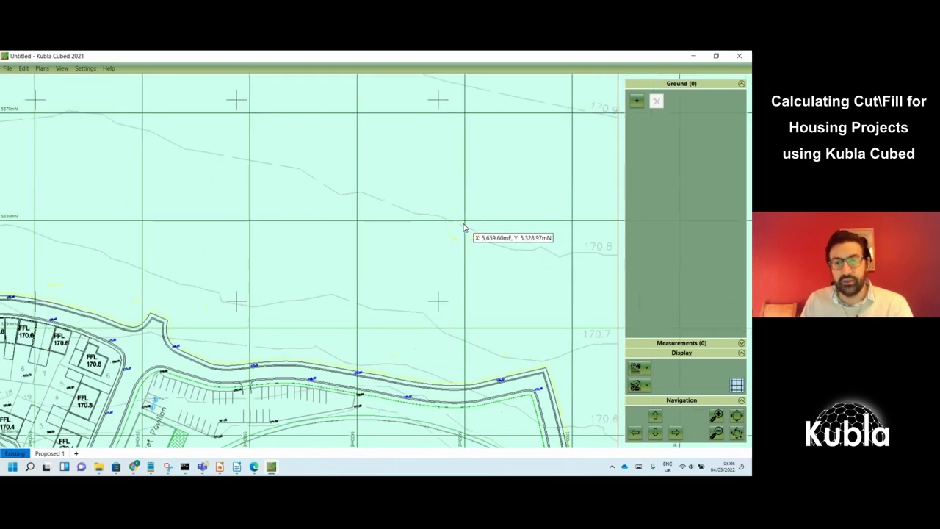
left_click(637, 101)
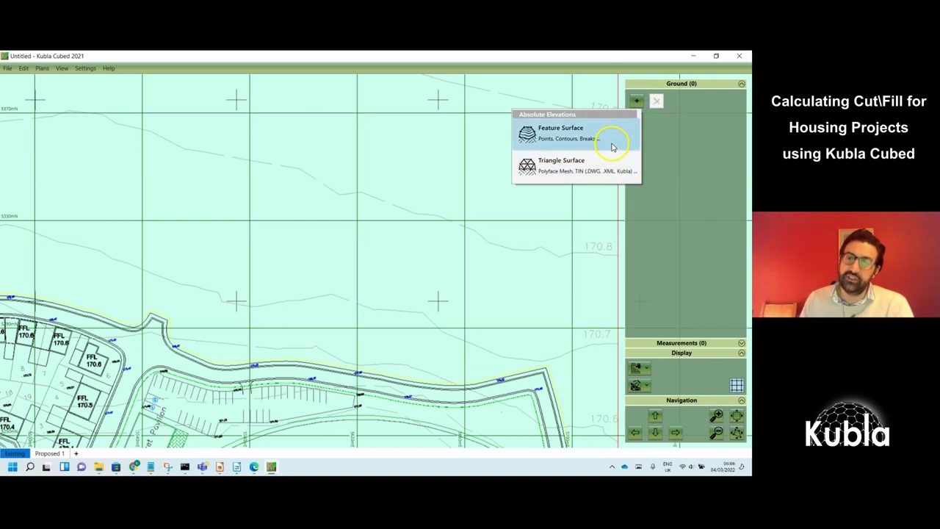
left_click(613, 140)
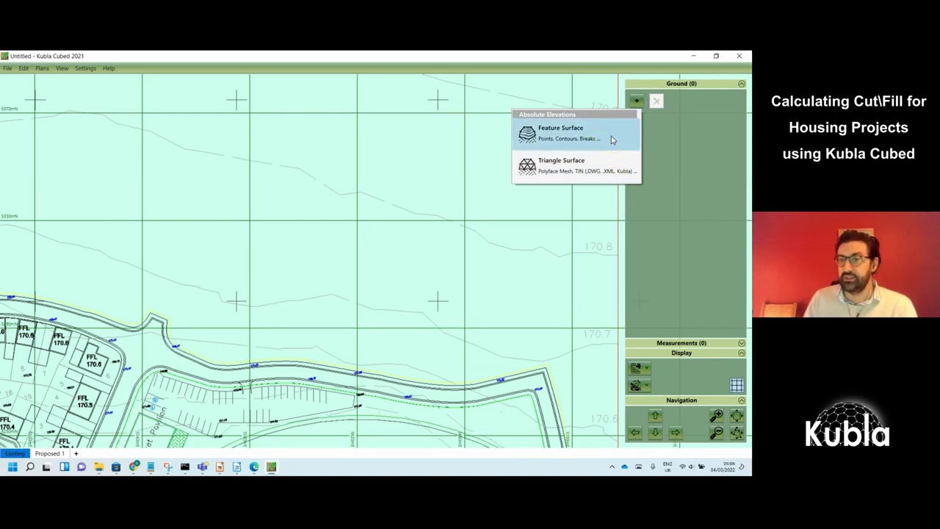
Choose Feature Surface rather than Triangle Surface for the existing ground and open its features for editing
left_click(609, 161)
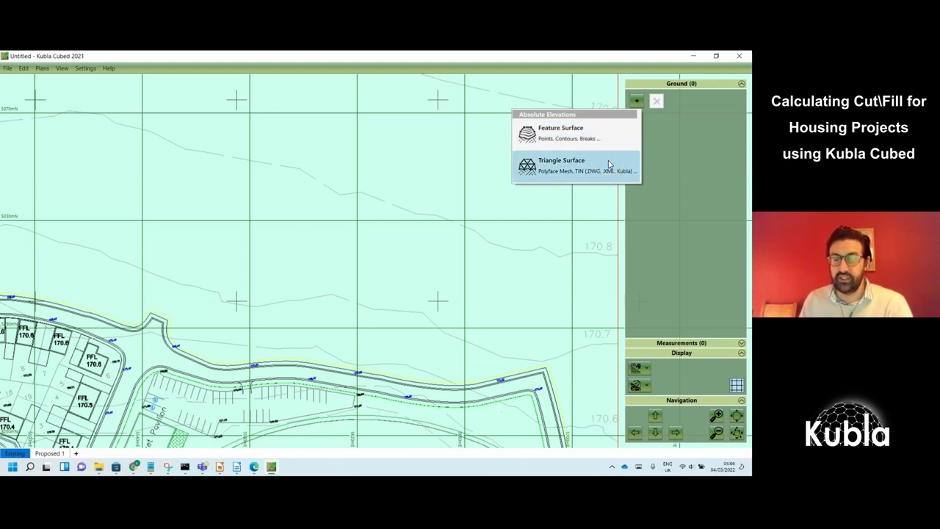
left_click(610, 147)
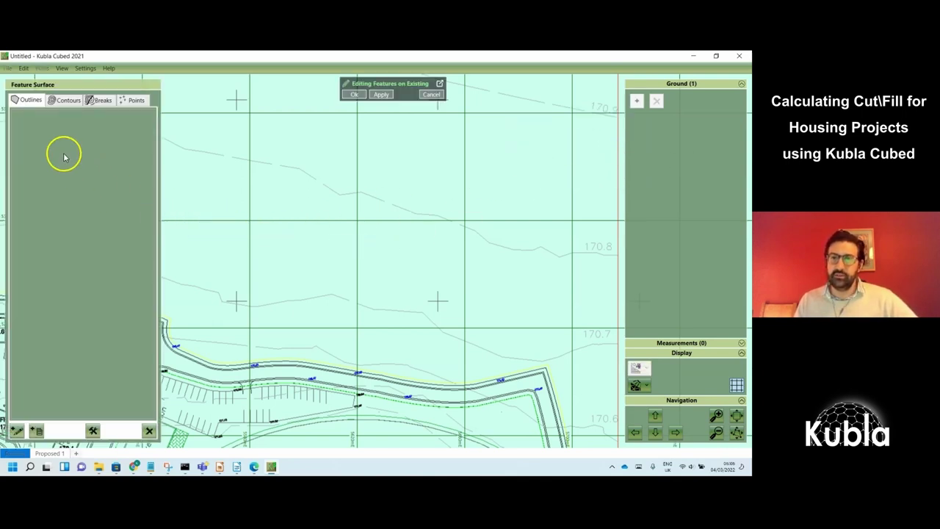
left_click(136, 101)
left_click(73, 127)
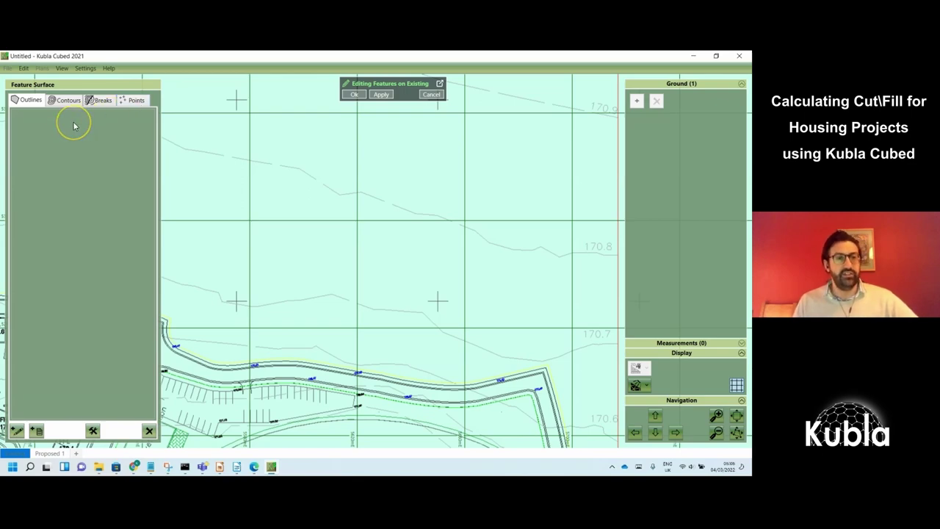
left_click(27, 311)
left_click(22, 400)
left_click(37, 110)
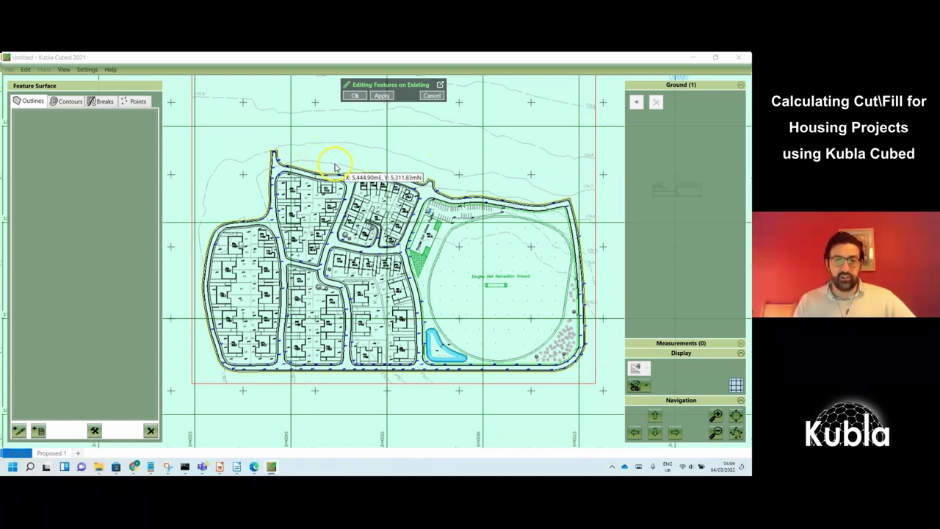
Draw an extrapolated site outline through the four corners of the plan's red rectangular boundary, leaving its tag blank
scroll(337, 170, "up", 3)
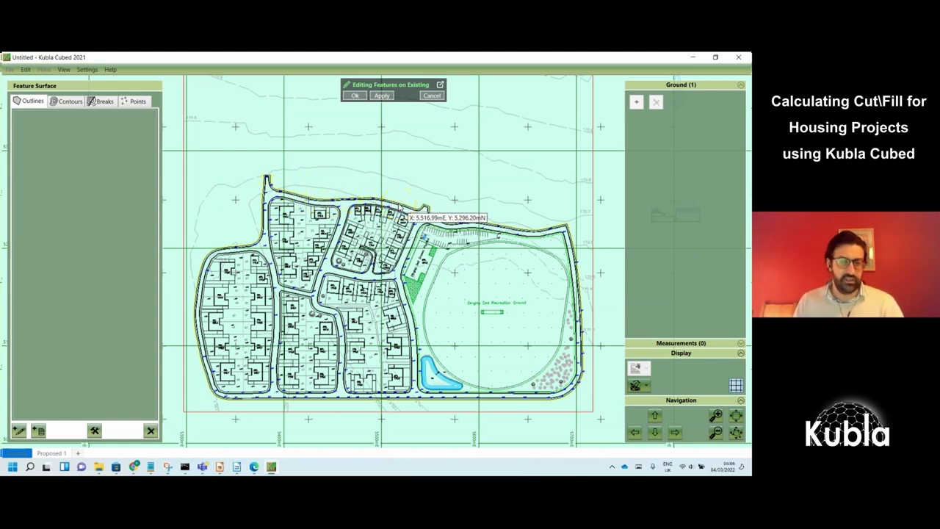
scroll(402, 213, "up", 2)
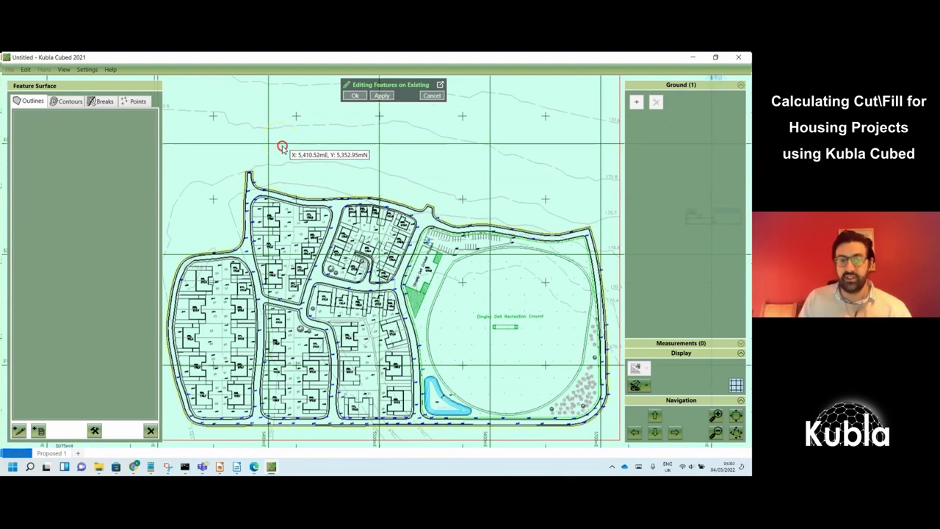
scroll(283, 166, "down", 4)
right_click_drag(300, 164, 311, 173)
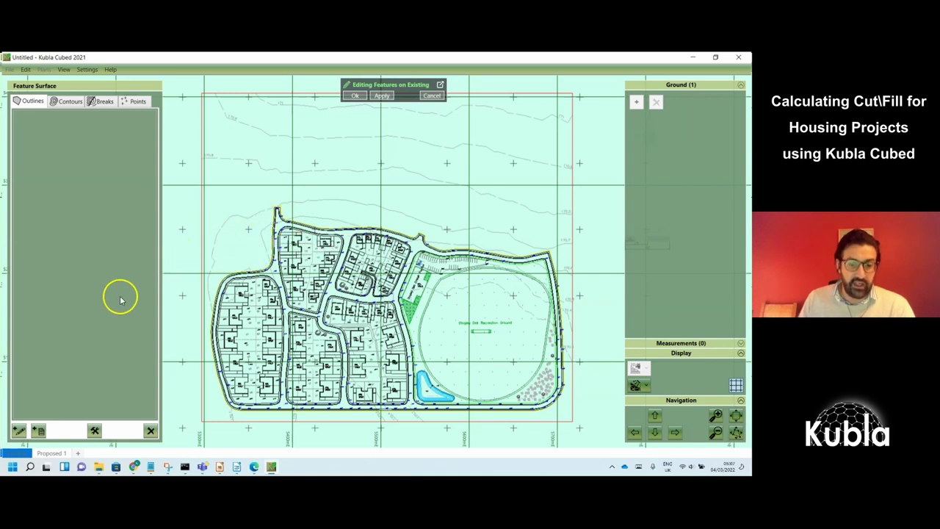
left_click(17, 430)
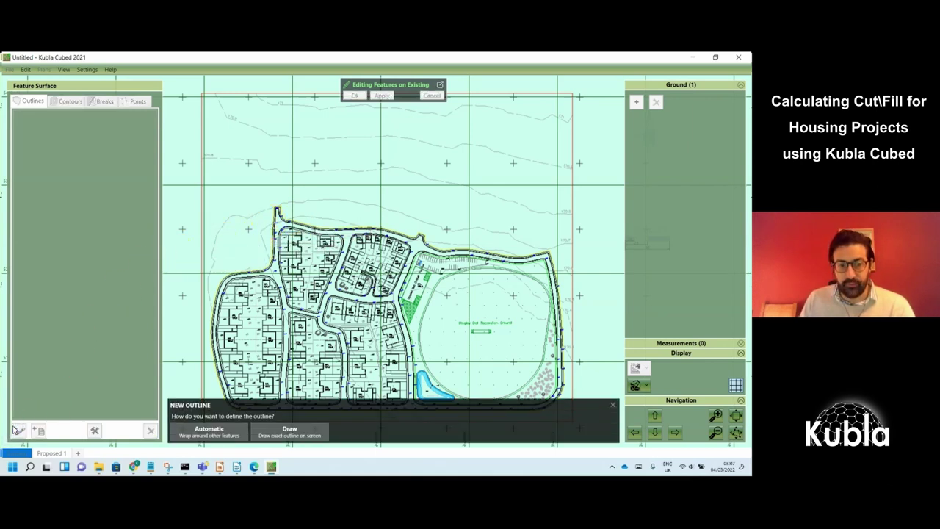
left_click(303, 436)
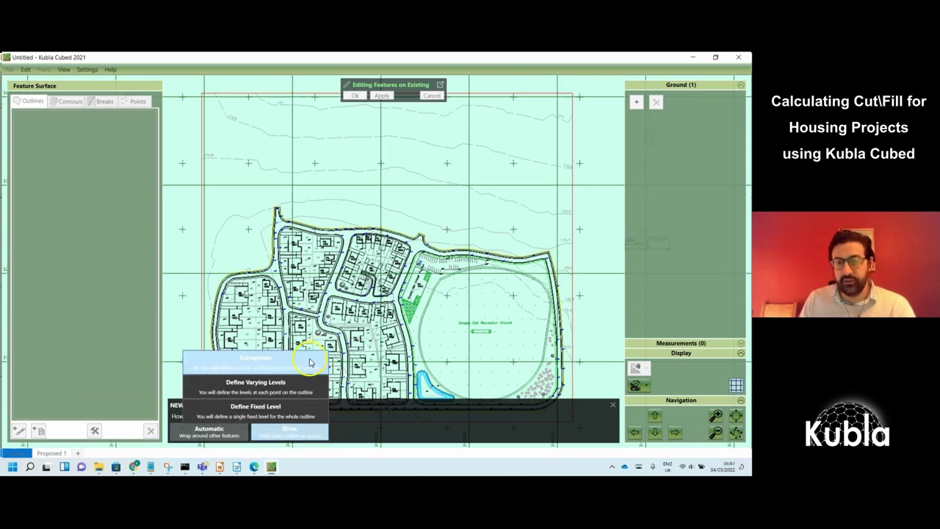
left_click(312, 360)
left_click(201, 93)
left_click(572, 94)
scroll(584, 228, "down", 1)
scroll(582, 241, "down", 2)
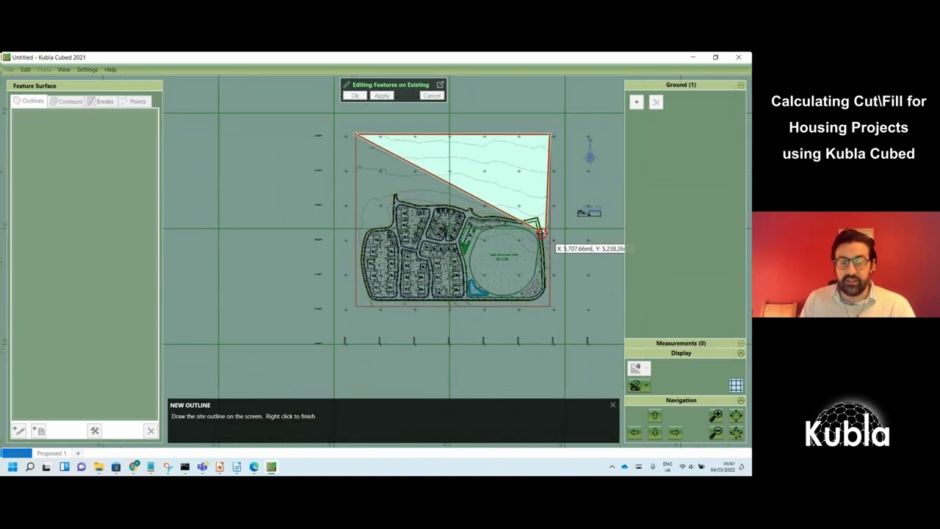
left_click(544, 303)
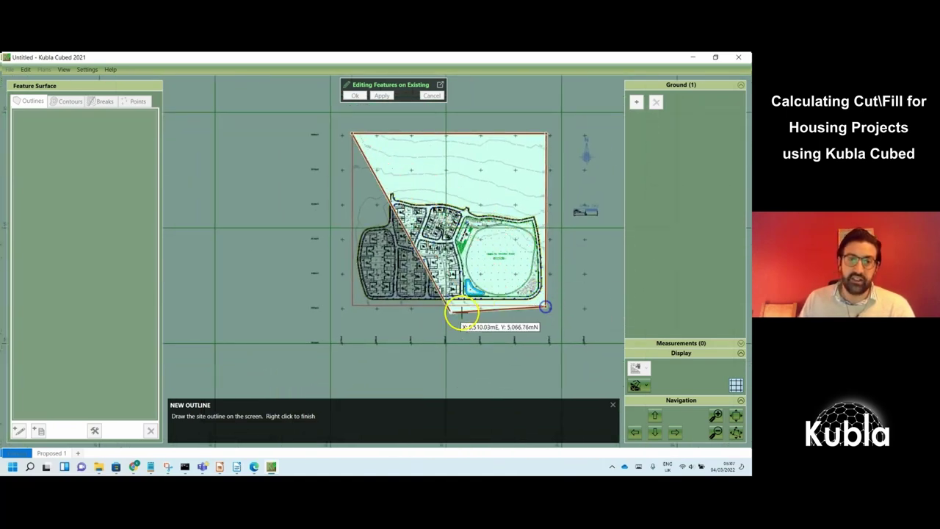
left_click(354, 306)
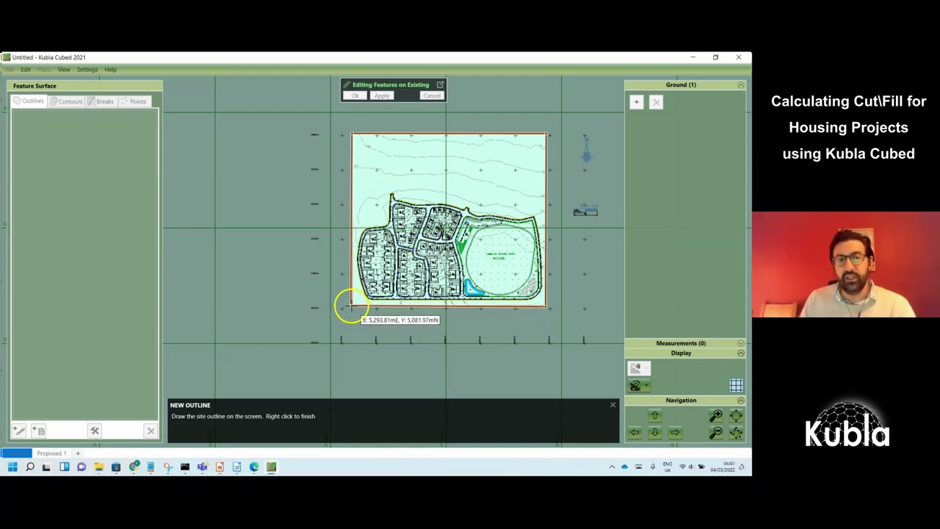
right_click(354, 305)
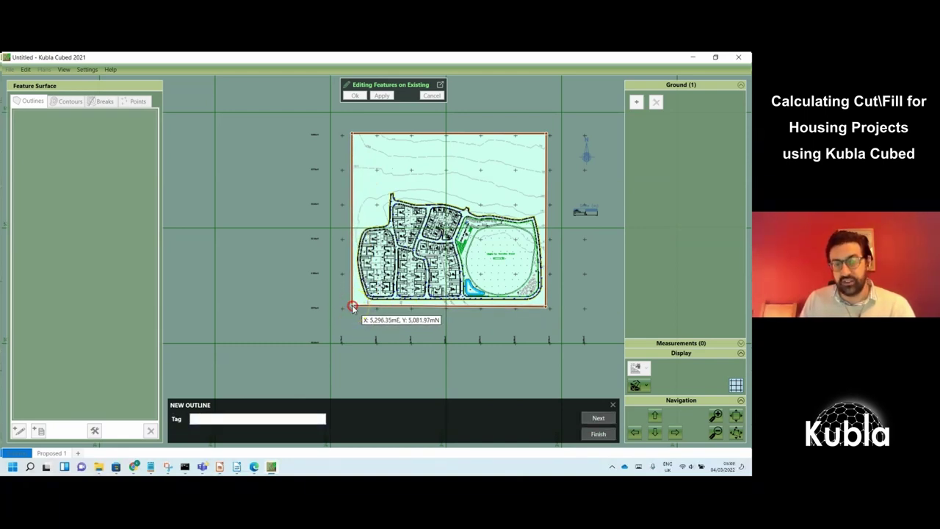
scroll(482, 214, "up", 2)
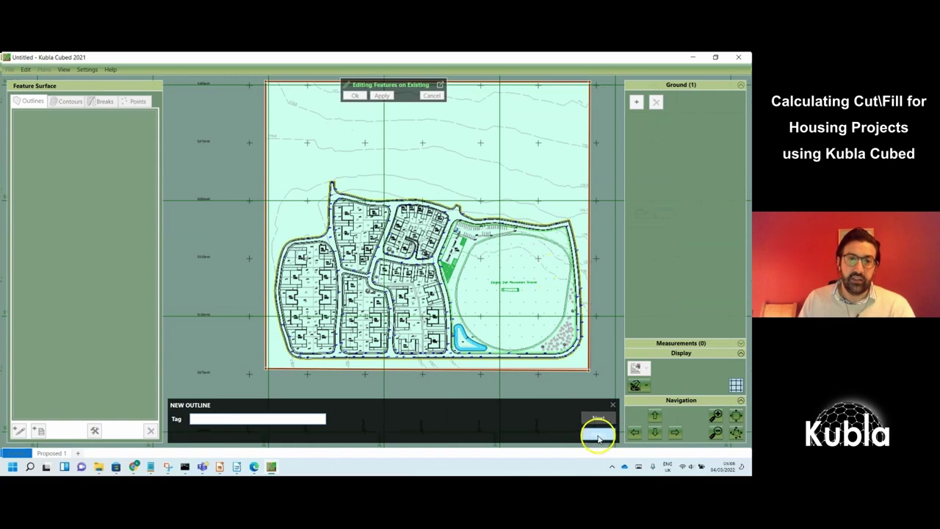
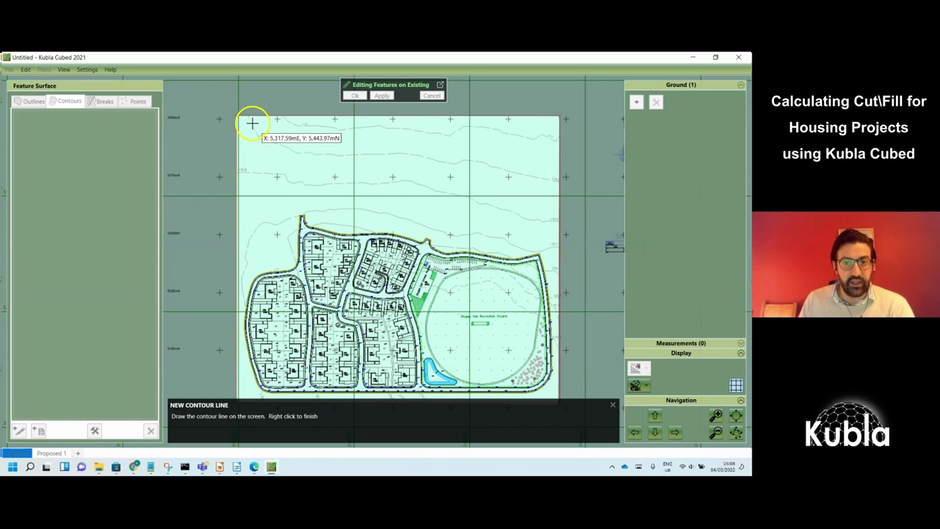
left_click(252, 124)
left_click(263, 139)
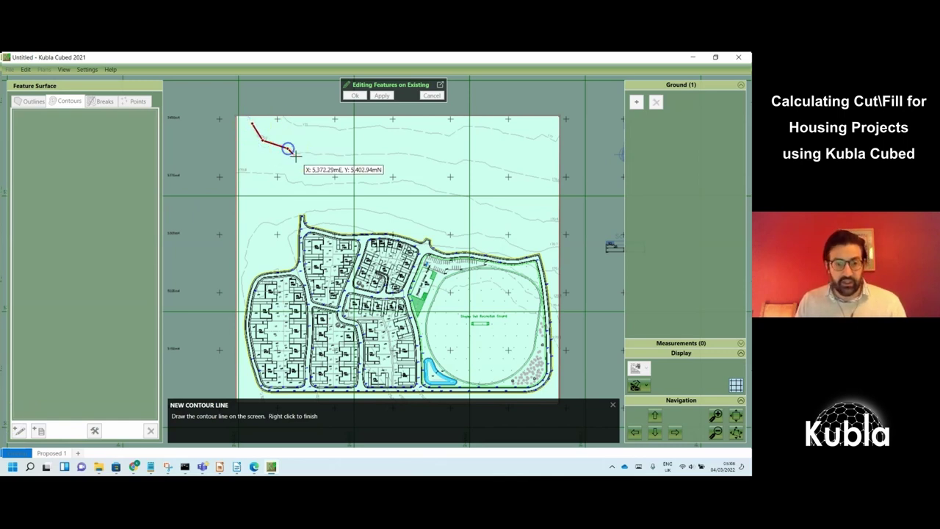
left_click(296, 155)
left_click(313, 154)
left_click(341, 154)
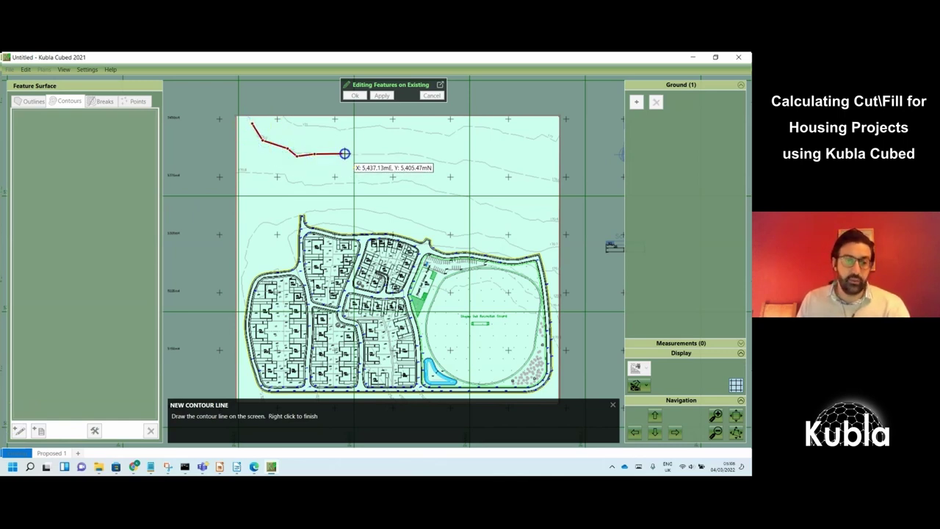
right_click(342, 154)
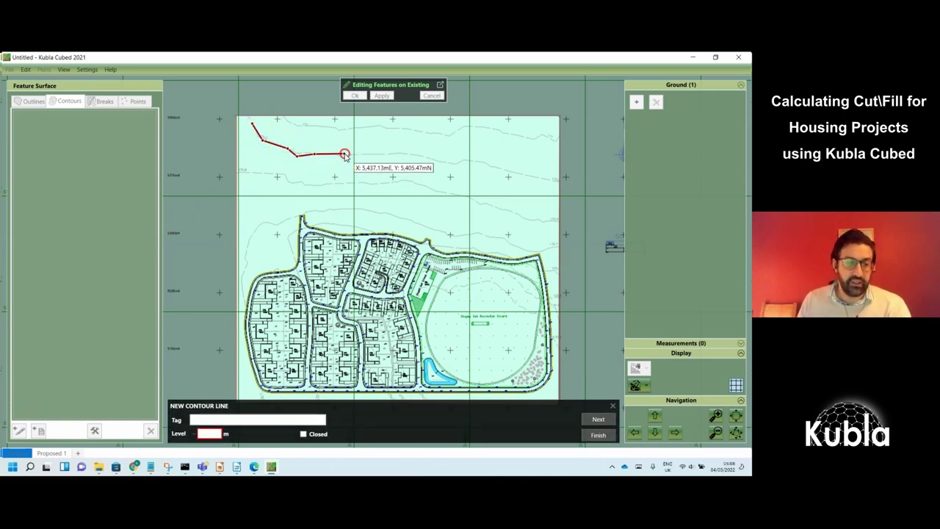
left_click(615, 404)
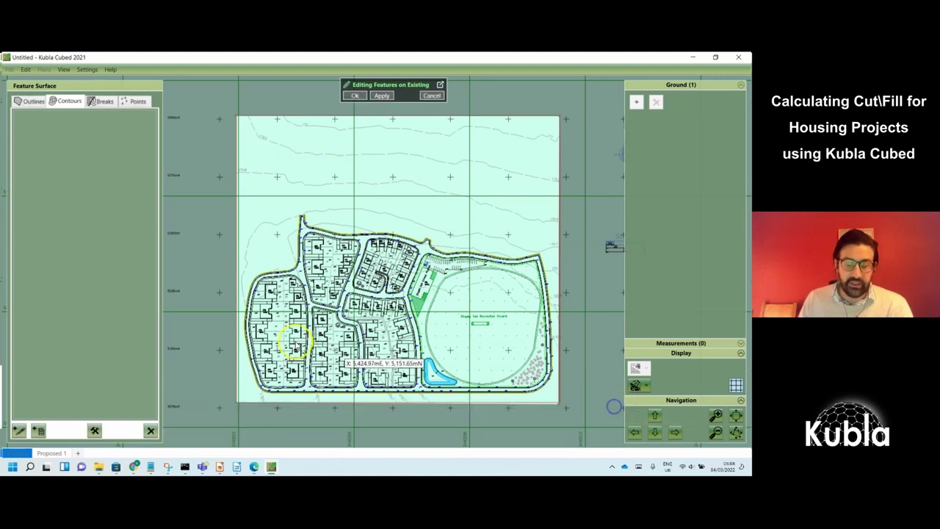
Start loading contours from the CAD plan Dingley Dell Housing V 12 and locate the contour lines north of the housing
left_click(38, 429)
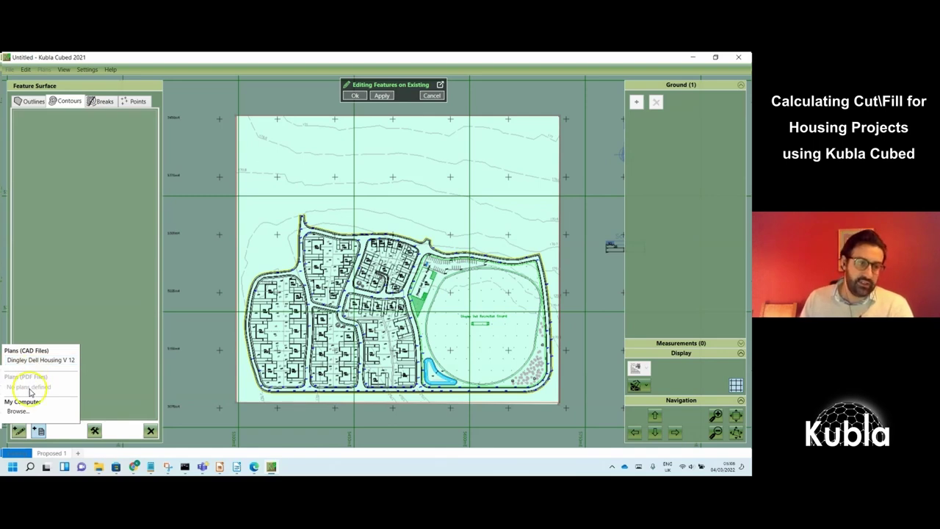
left_click(35, 362)
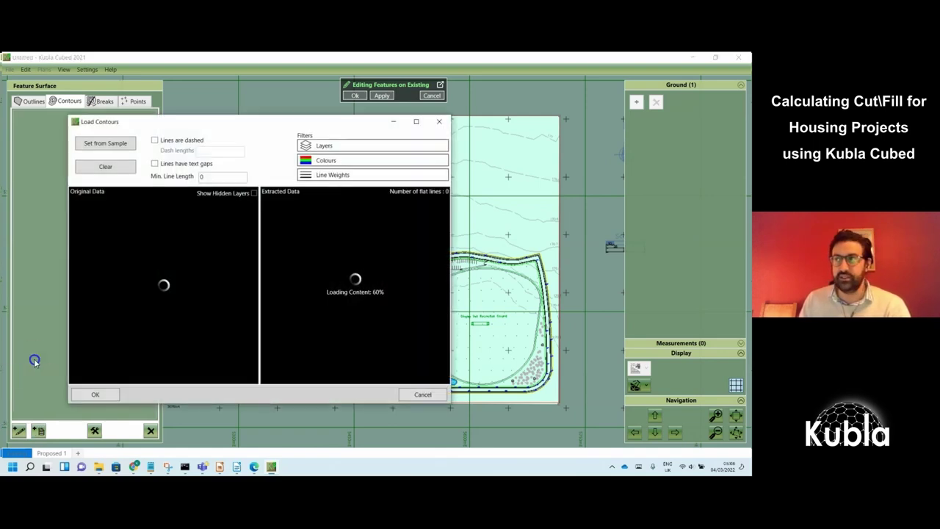
scroll(139, 329, "up", 5)
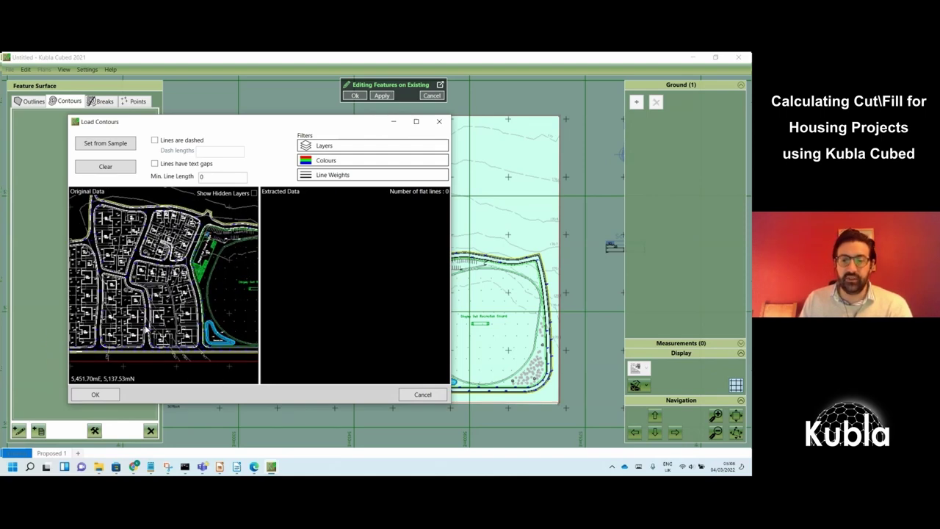
scroll(145, 330, "up", 1)
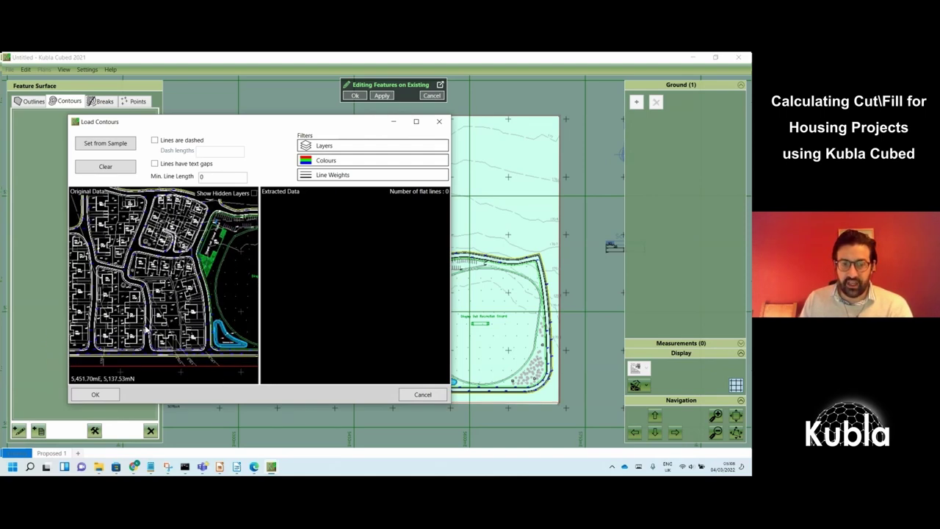
scroll(146, 332, "up", 2)
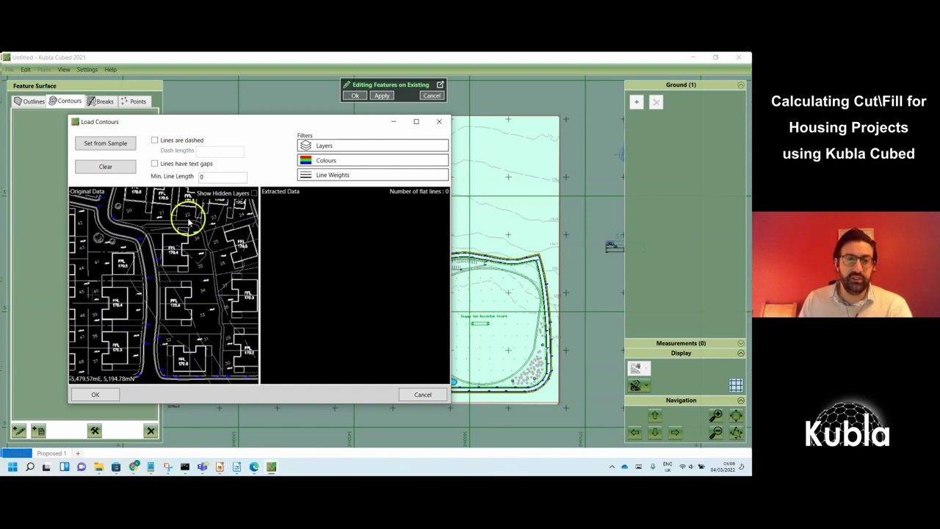
left_click_drag(184, 212, 165, 338)
left_click_drag(184, 235, 168, 340)
left_click_drag(167, 265, 159, 291)
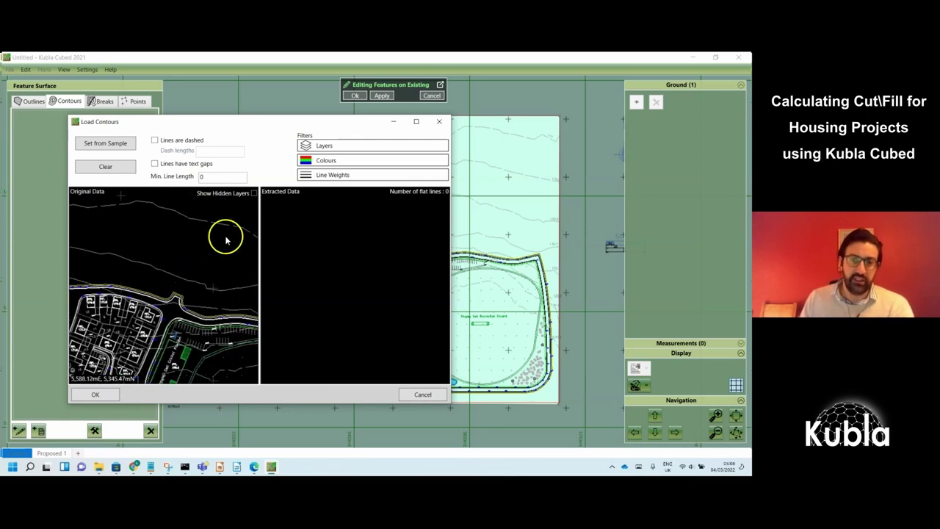
left_click(301, 145)
left_click(278, 160)
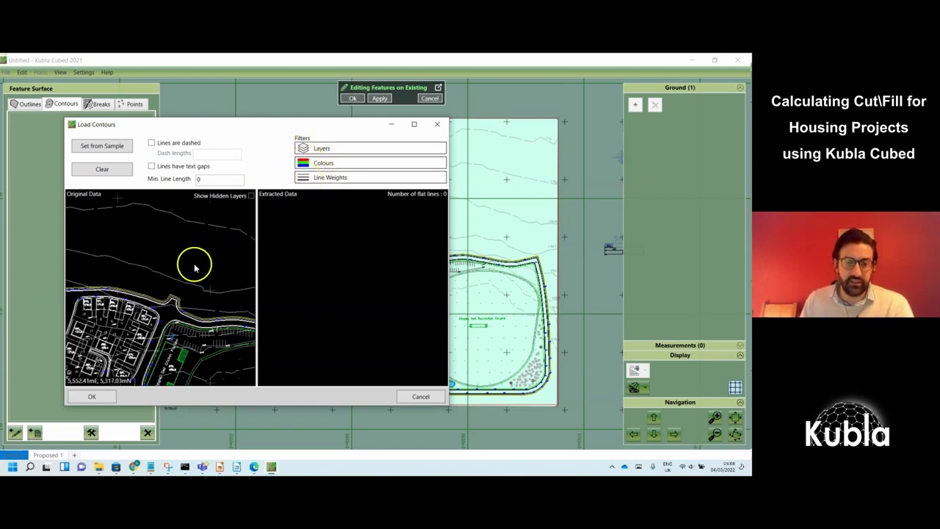
Load the contours extracted from a sample of the lines north of the housing, and accept the feature surface edits
left_click_drag(150, 271, 150, 259)
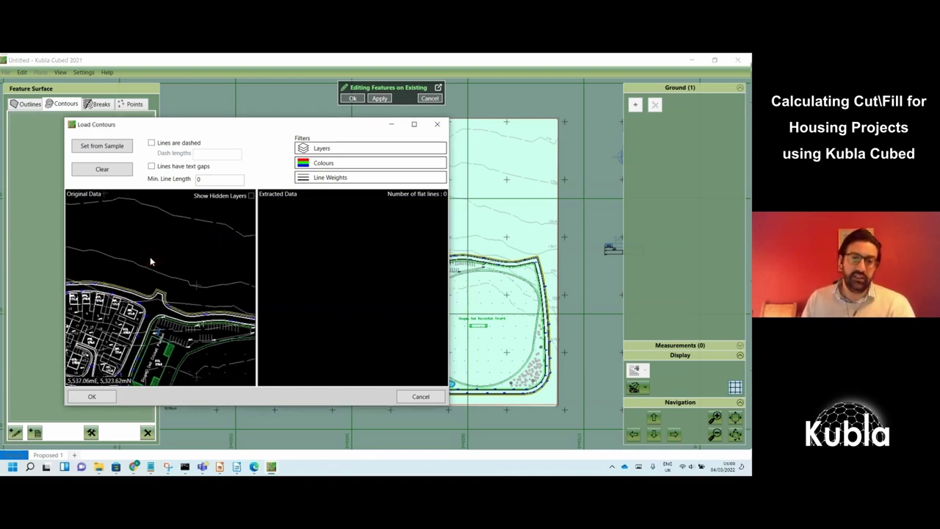
left_click(103, 151)
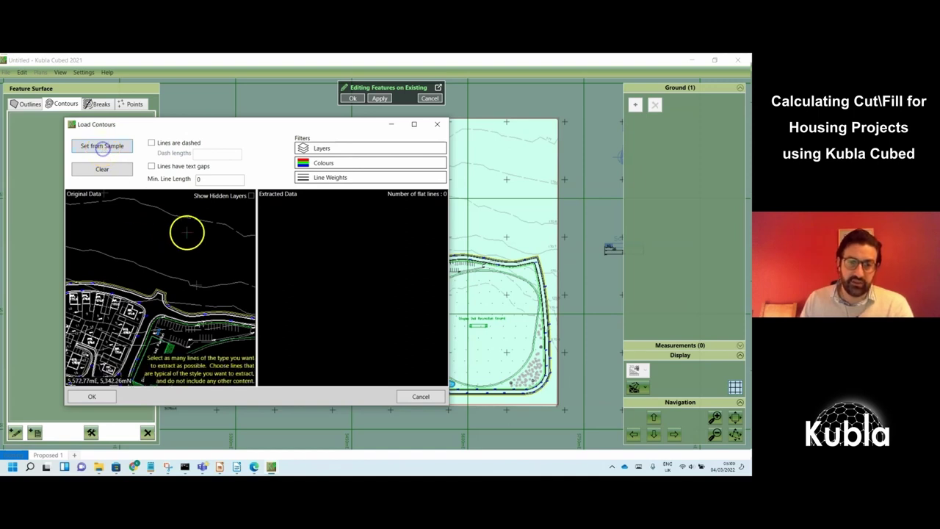
left_click_drag(203, 251, 154, 210)
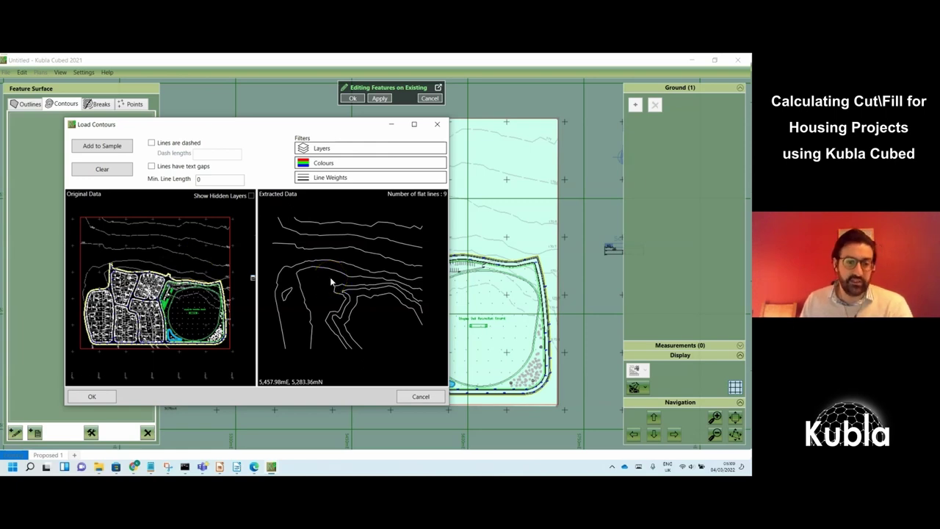
left_click(97, 397)
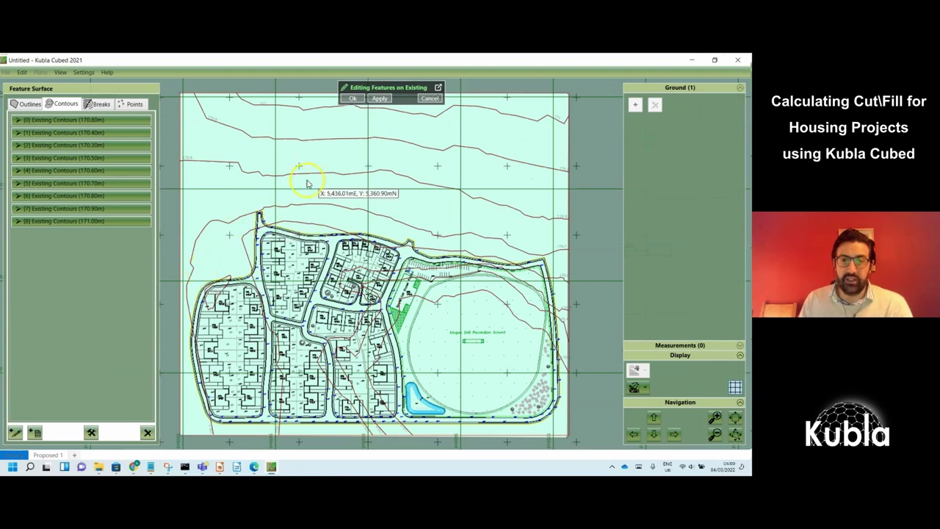
left_click(351, 98)
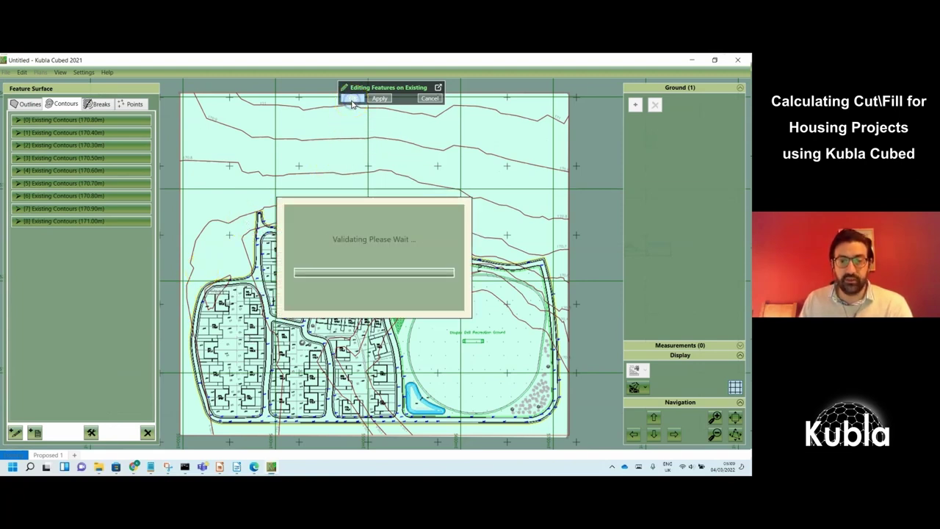
Examine the shape of the existing ground surface in plan and in the 3D view
scroll(484, 272, "up", 3)
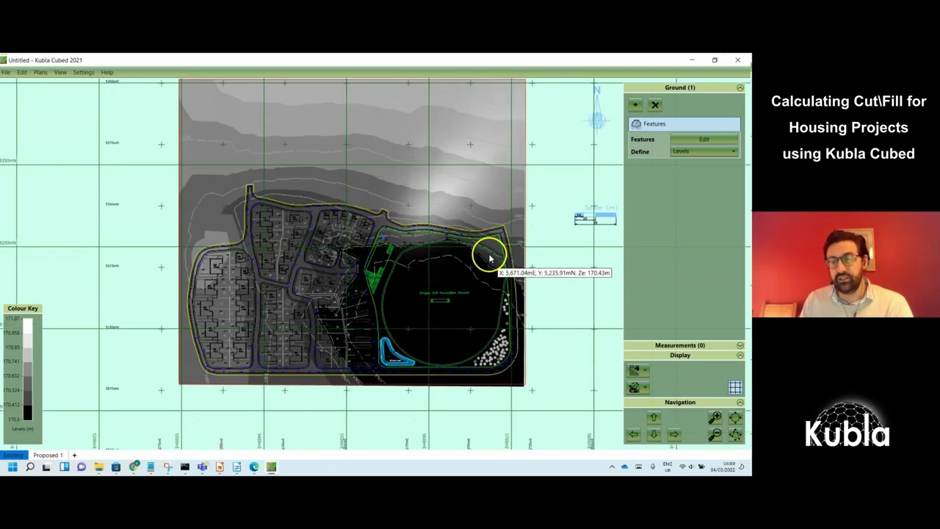
left_click(645, 370)
left_click(638, 405)
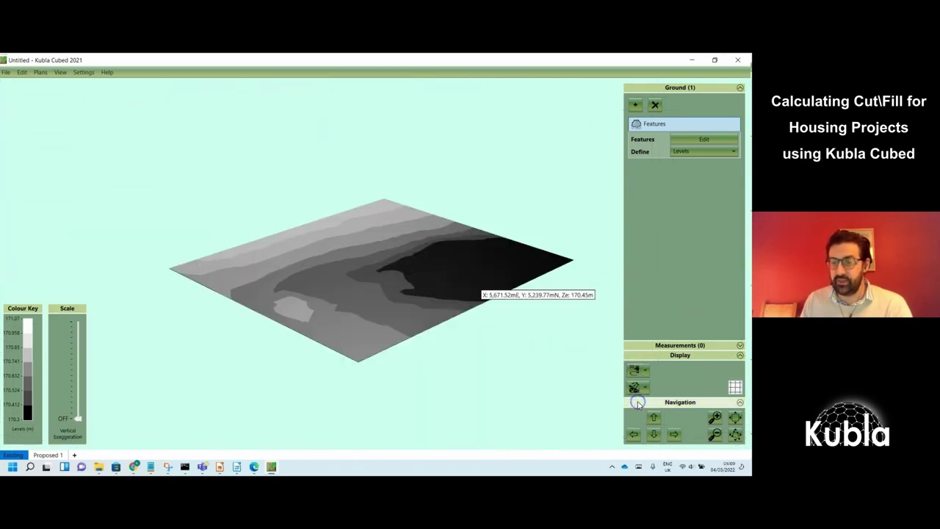
mouse_move(465, 335)
left_mouse_down()
mouse_move(458, 330)
mouse_move(463, 345)
mouse_move(449, 345)
mouse_move(458, 338)
left_mouse_up()
scroll(458, 337, "up", 1)
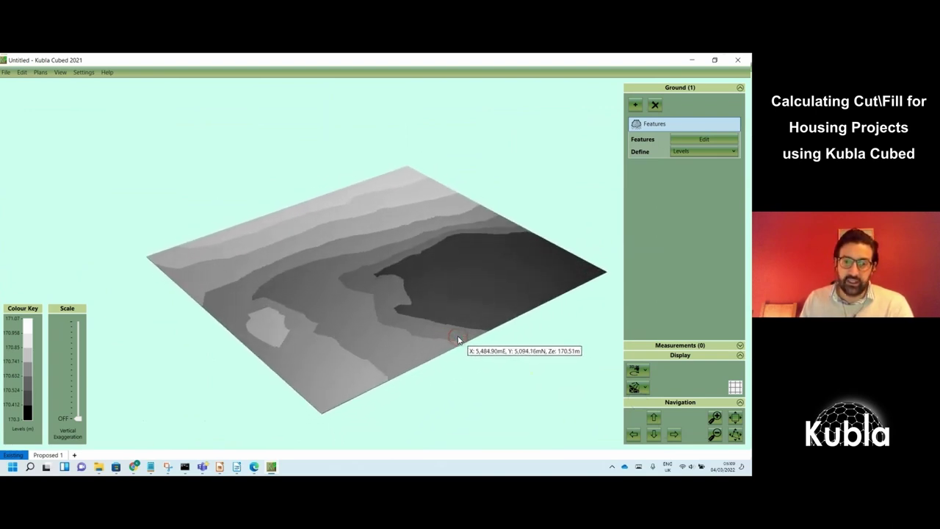
left_click(636, 370)
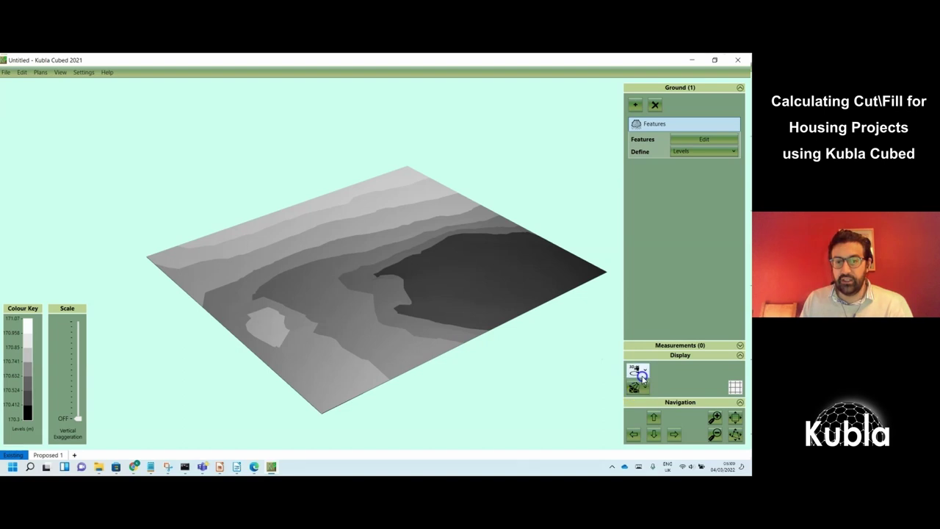
Return to the plan design view and save the project as Dingley Dell Rev002 in the Dingley Dell Housing Example folder
left_click(620, 387)
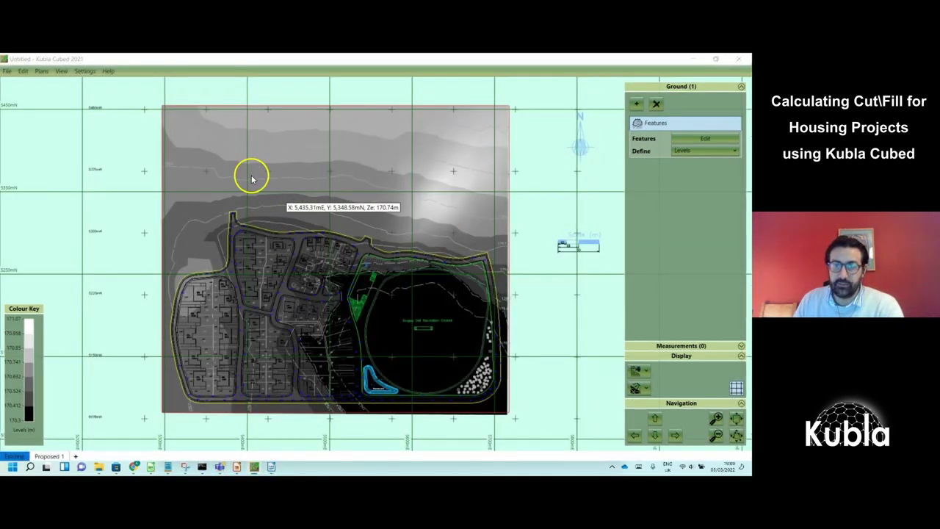
left_click(7, 71)
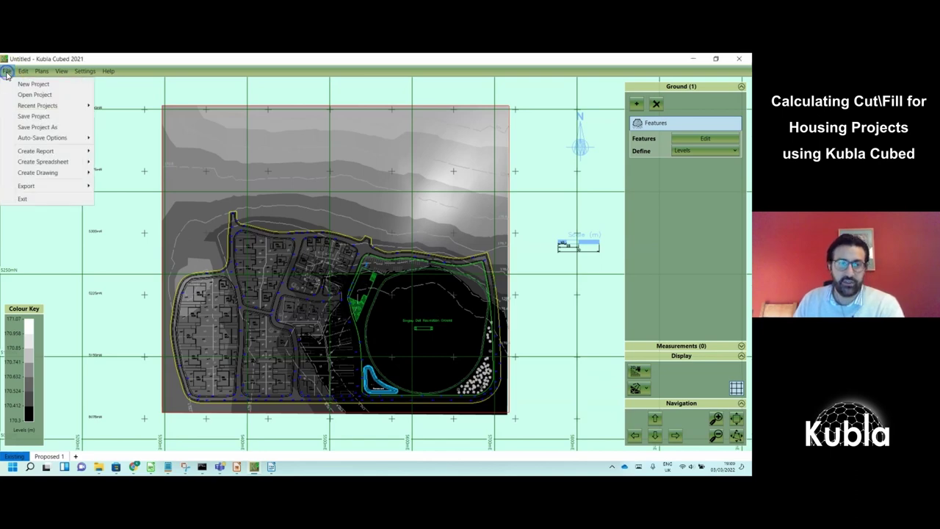
left_click(36, 127)
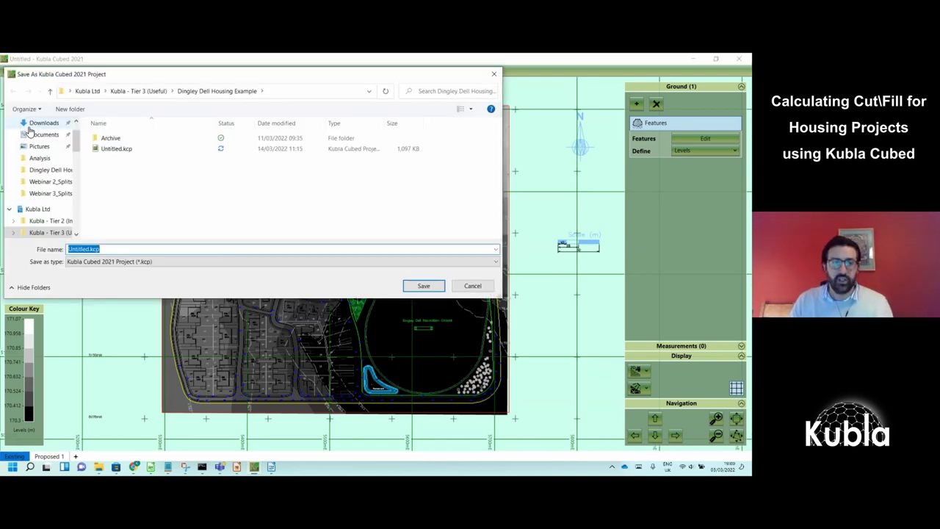
type("Dingley")
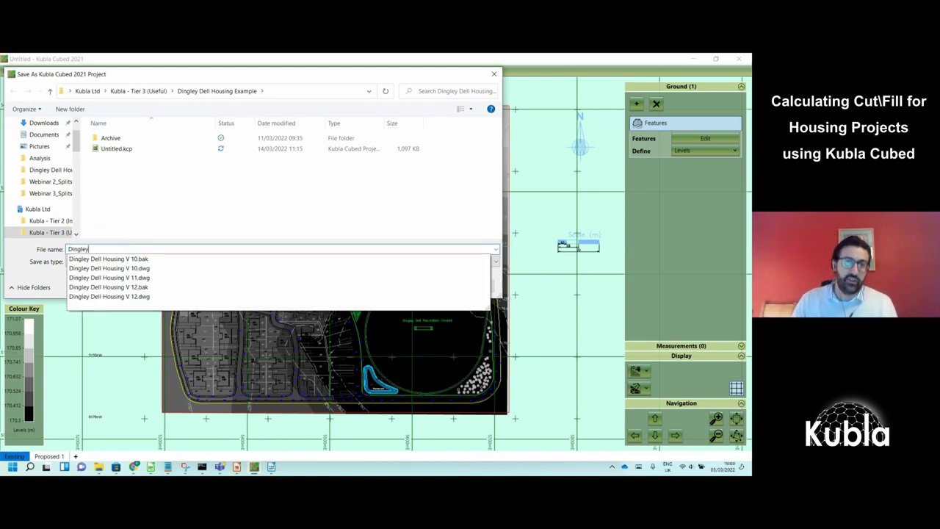
type(" Dell Rev002")
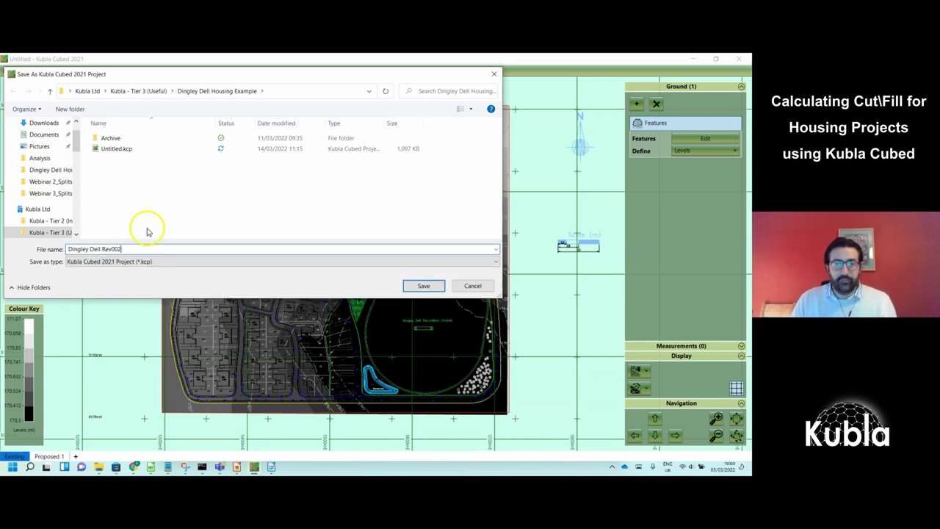
left_click(424, 286)
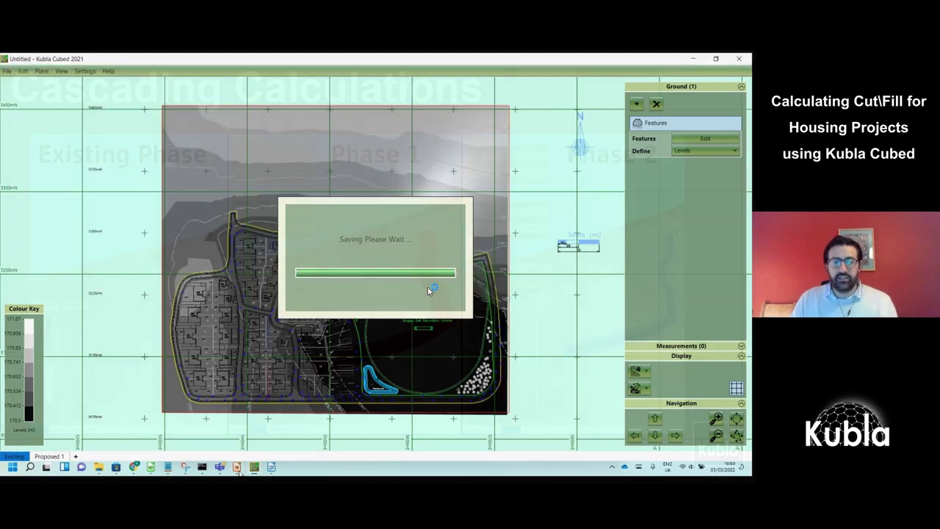
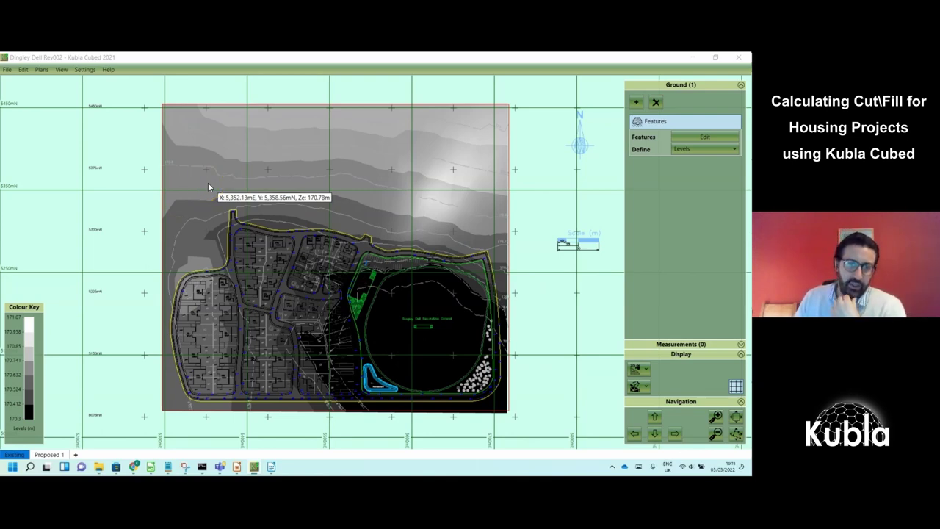
Rename the first proposed phase as Demolition
scroll(262, 279, "up", 2)
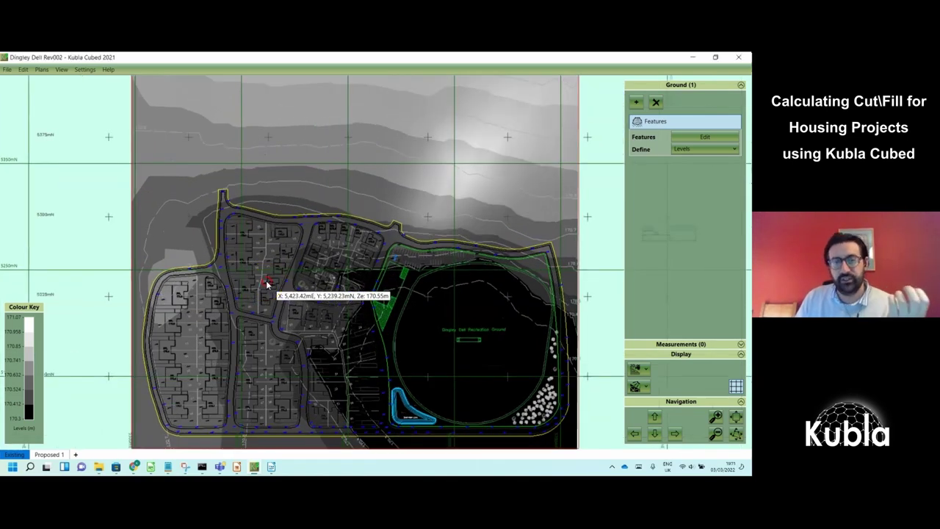
middle_click_drag(267, 284, 250, 239)
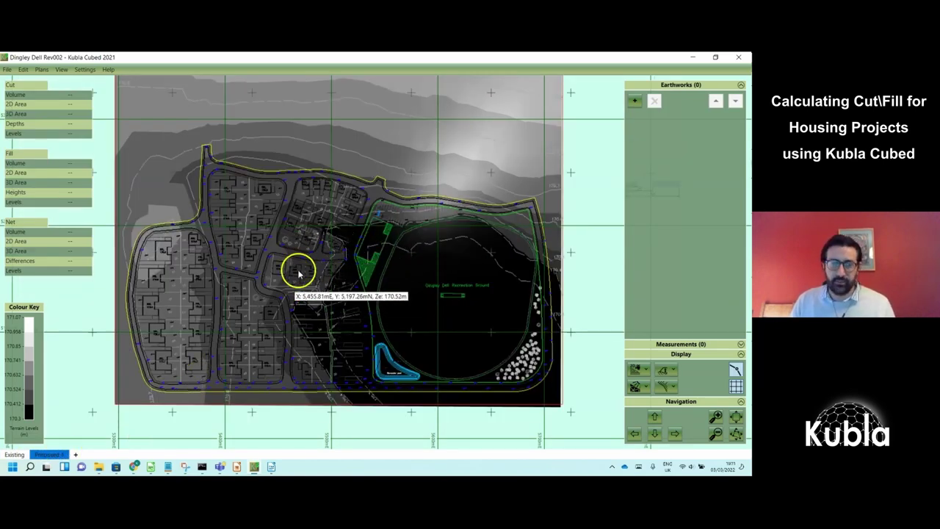
right_click(43, 454)
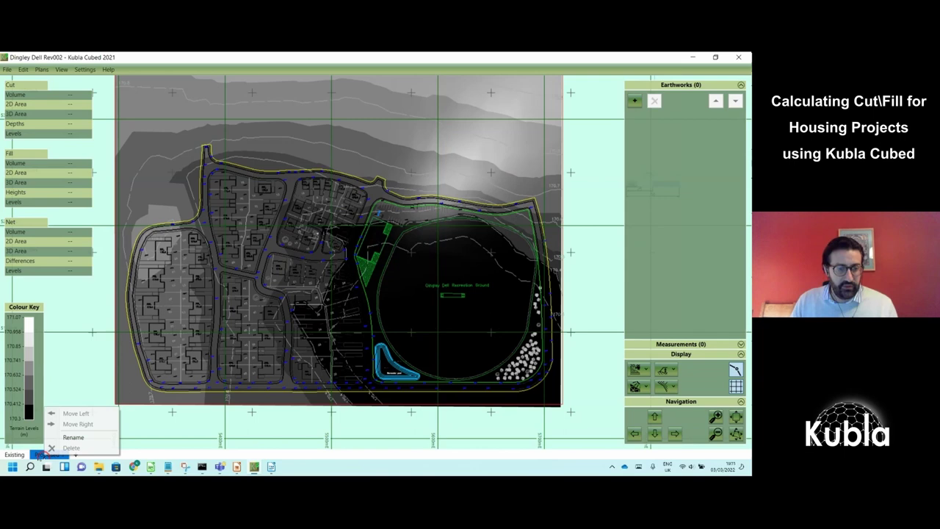
left_click(79, 439)
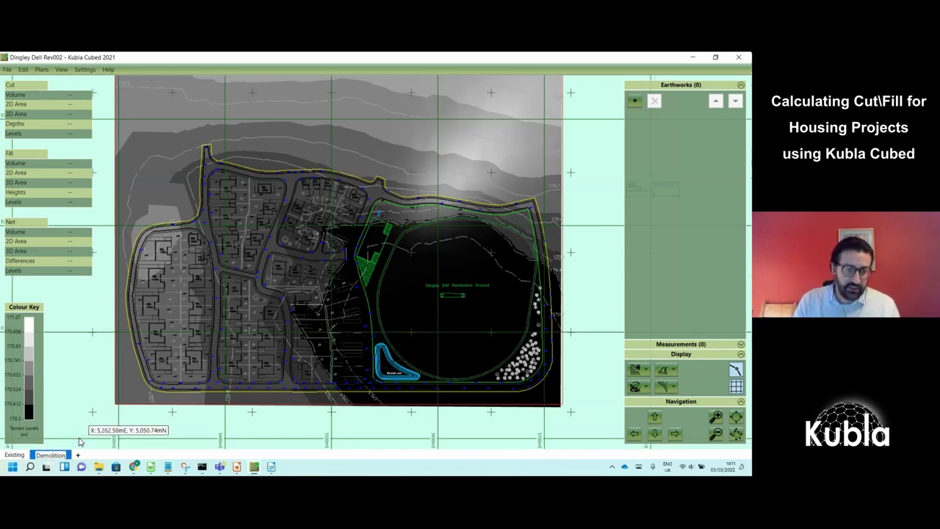
key("Return")
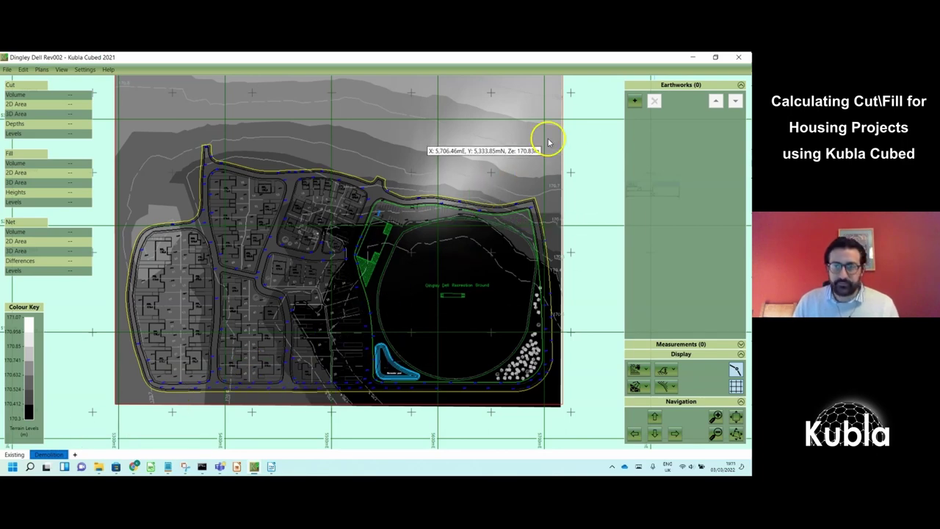
Add a Platform earthwork with a six-point L-shaped outline, about 90 by 74 m, around the central houses, leaving its tag blank
left_click(636, 102)
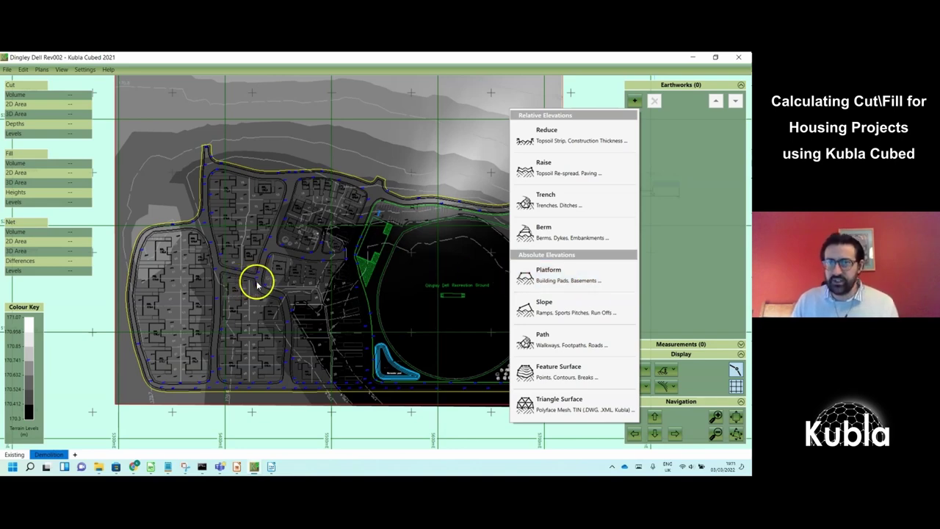
left_click(604, 277)
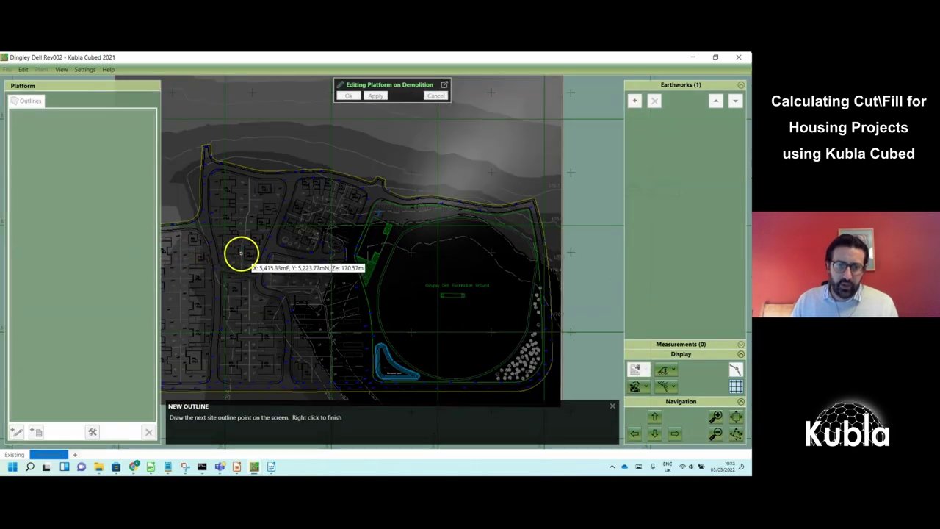
left_click(241, 254)
left_click(235, 321)
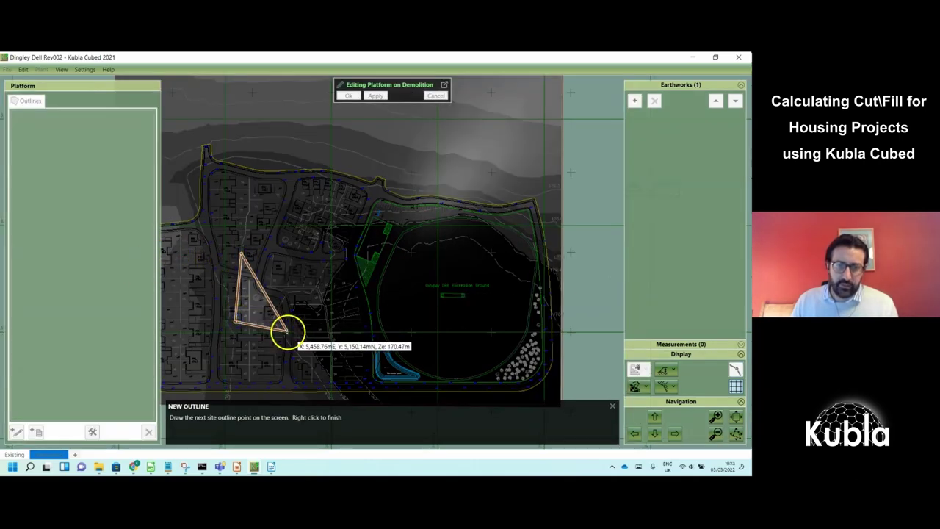
left_click(288, 331)
left_click(289, 297)
left_click(323, 305)
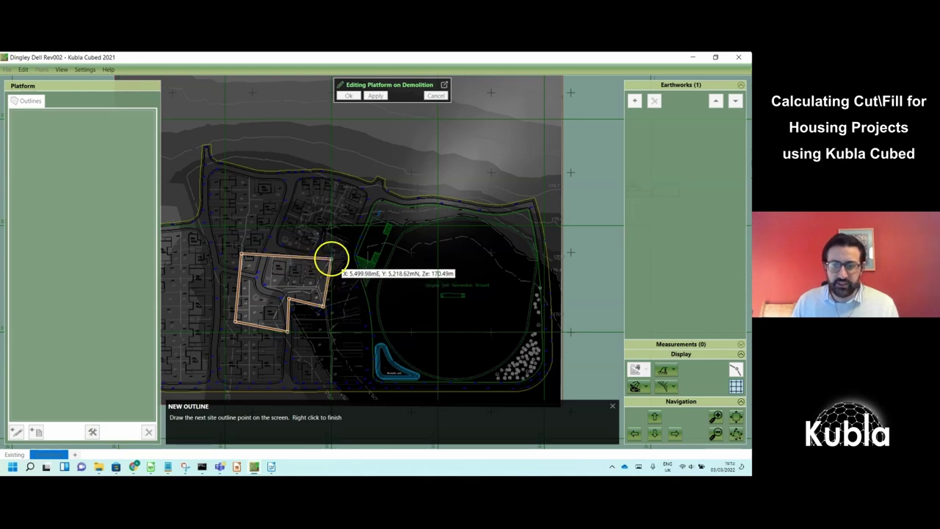
left_click(331, 259)
right_click(332, 258)
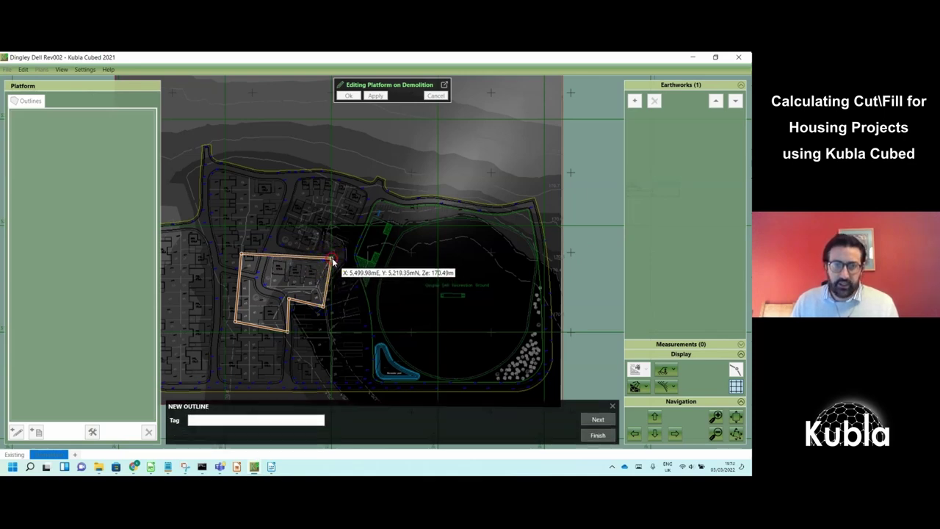
left_click(599, 438)
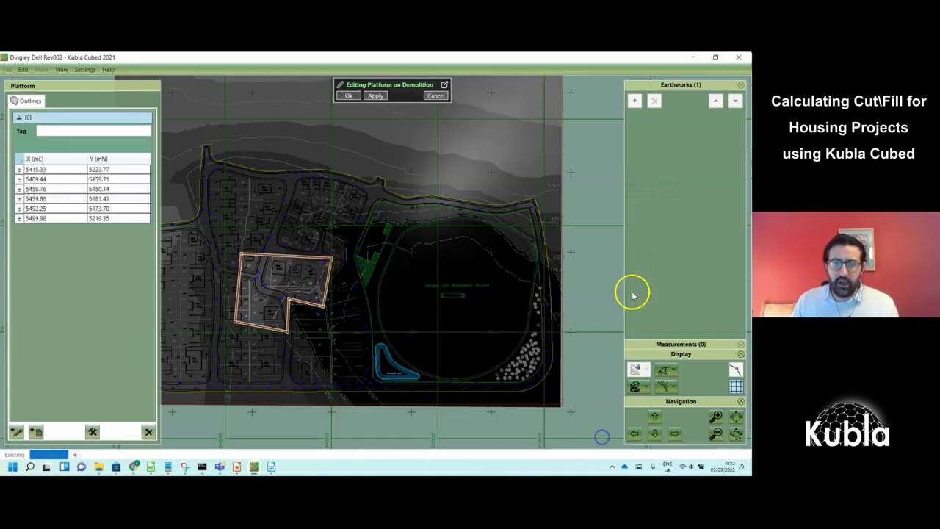
left_click(353, 98)
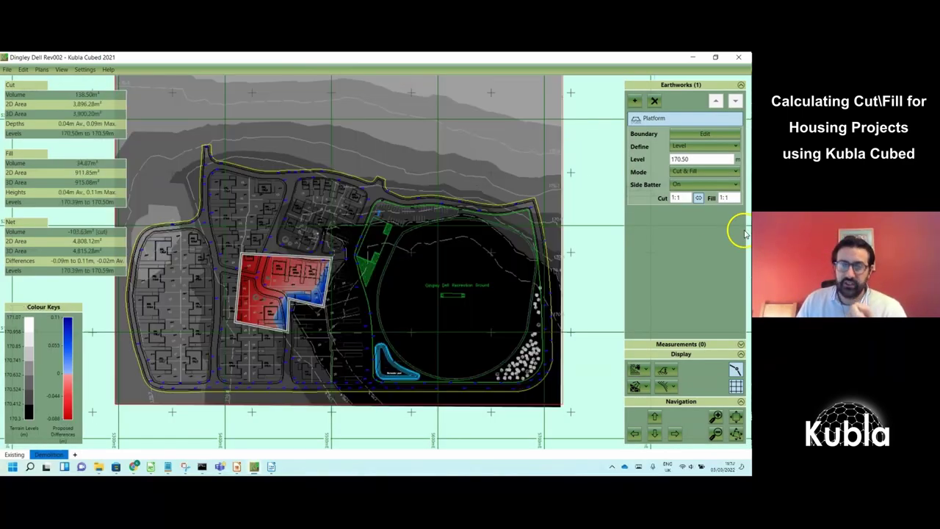
Set the demolition platform's mode to Cut and its level to 168 m
left_click(718, 172)
left_click(719, 184)
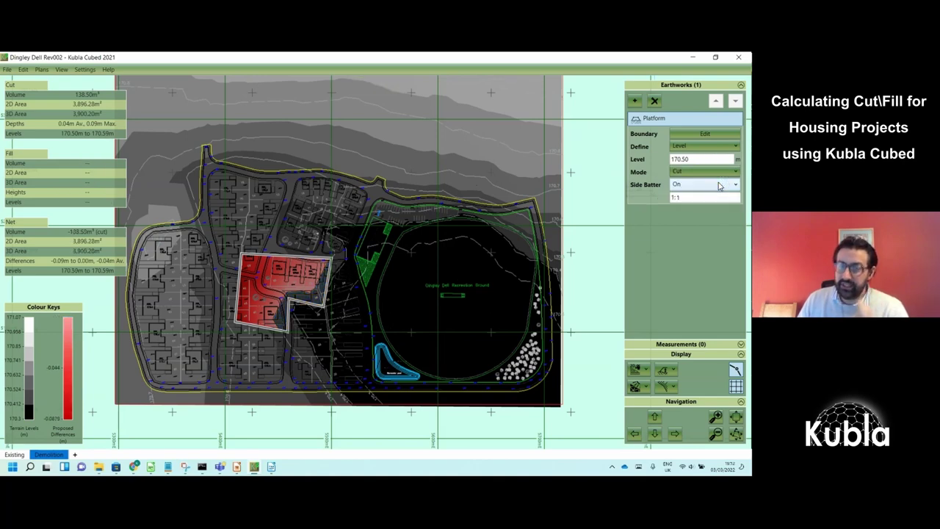
scroll(304, 297, "up", 3)
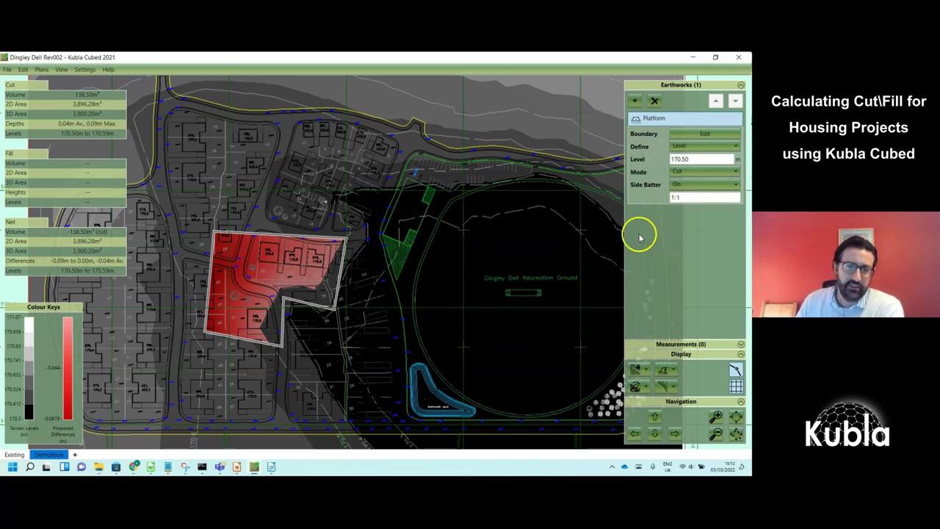
left_click(699, 160)
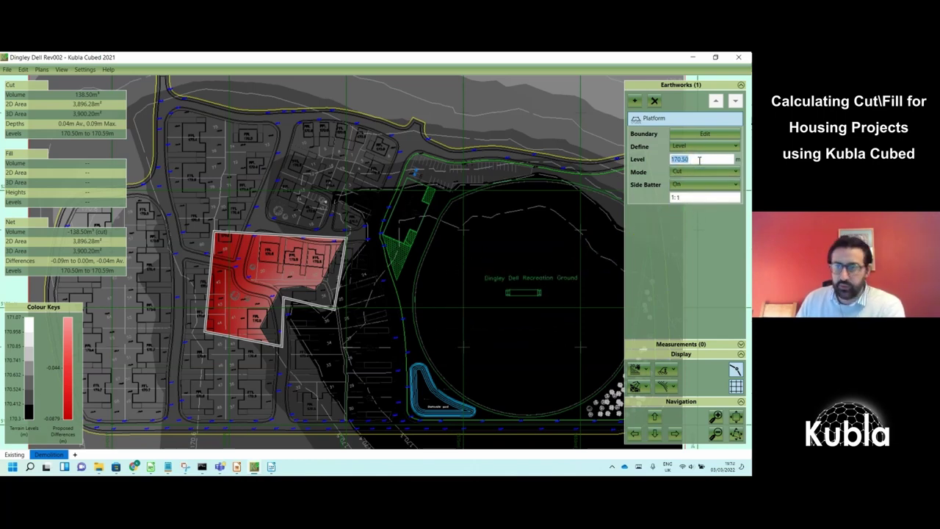
type("178")
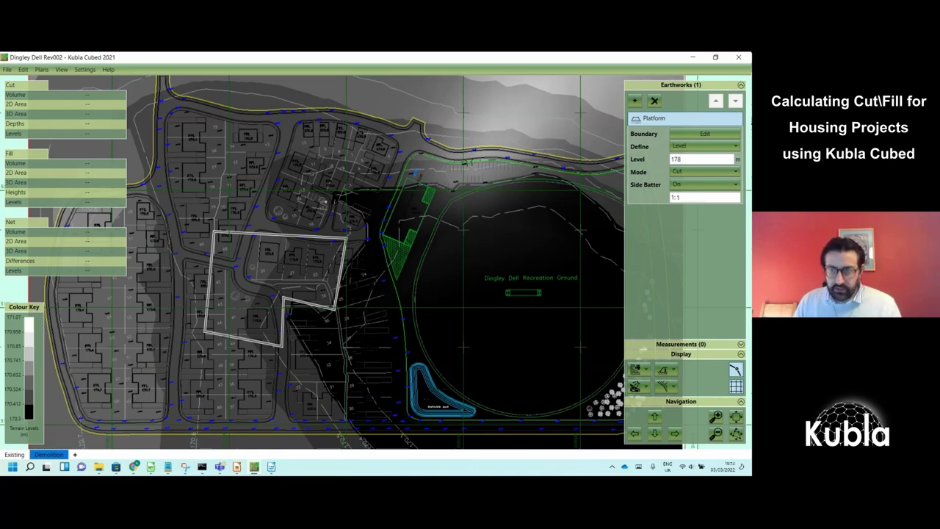
key("Return")
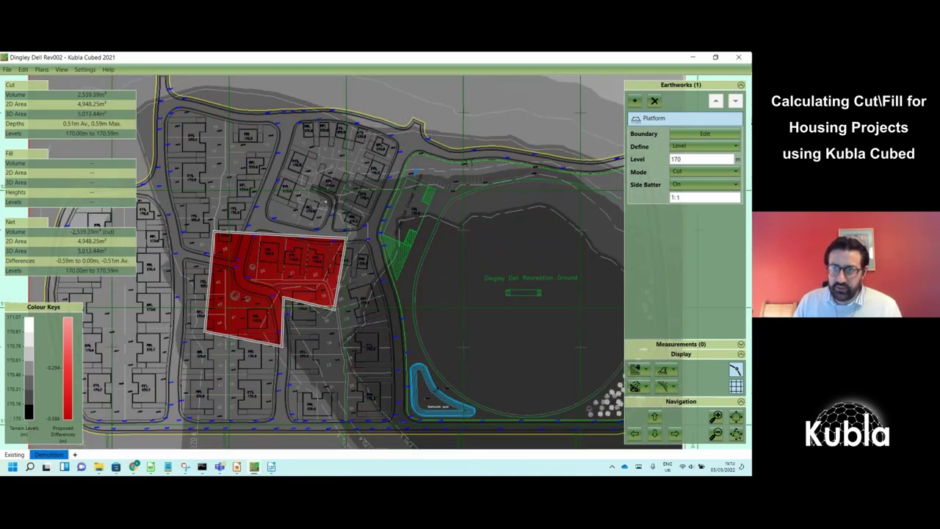
key("BackSpace")
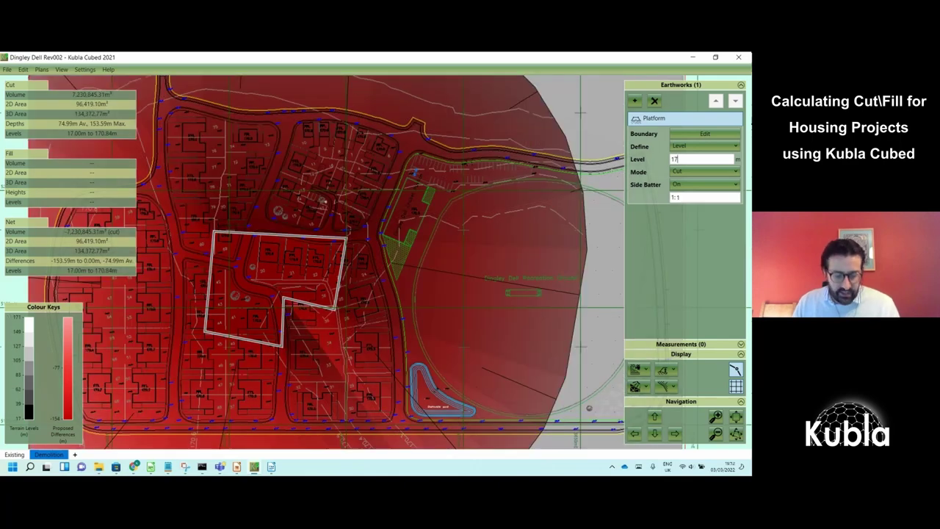
key("BackSpace")
type("68")
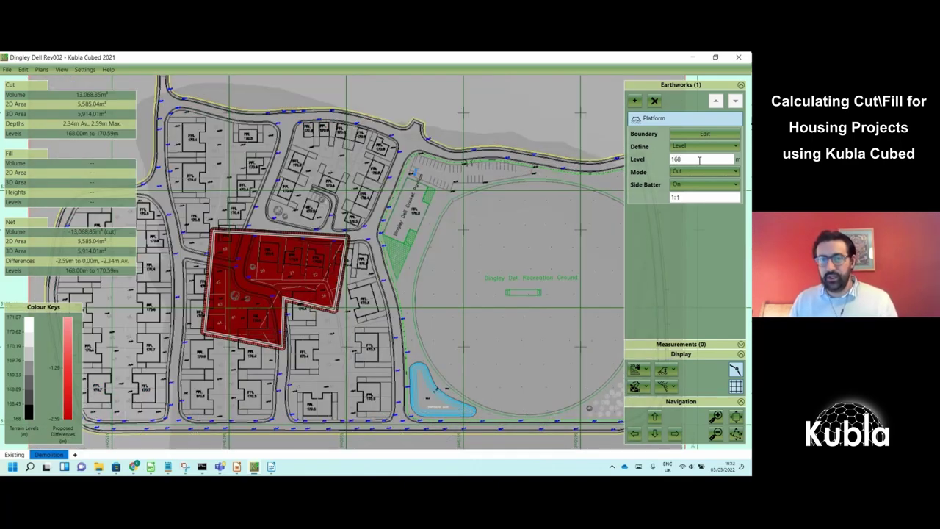
Examine the demolition excavation and its sloped sides in the 3D orbit view
scroll(269, 301, "up", 3)
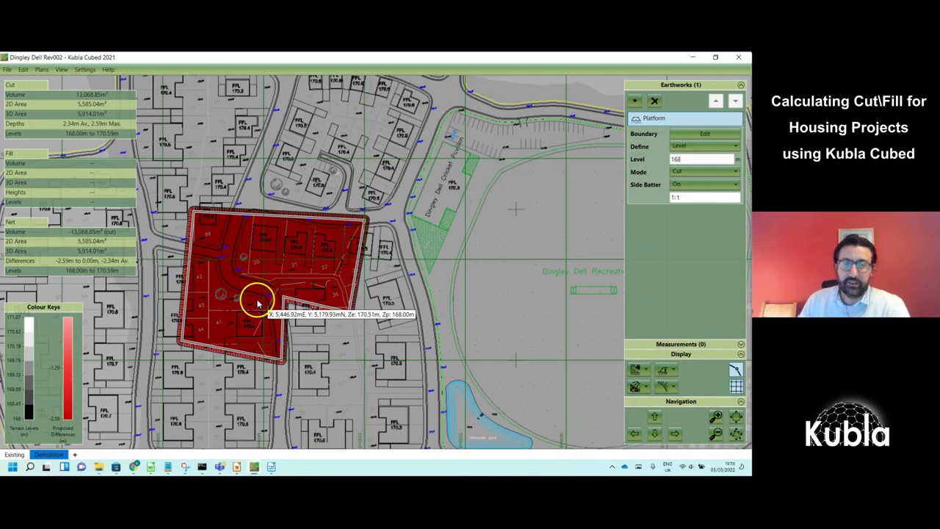
left_click(645, 370)
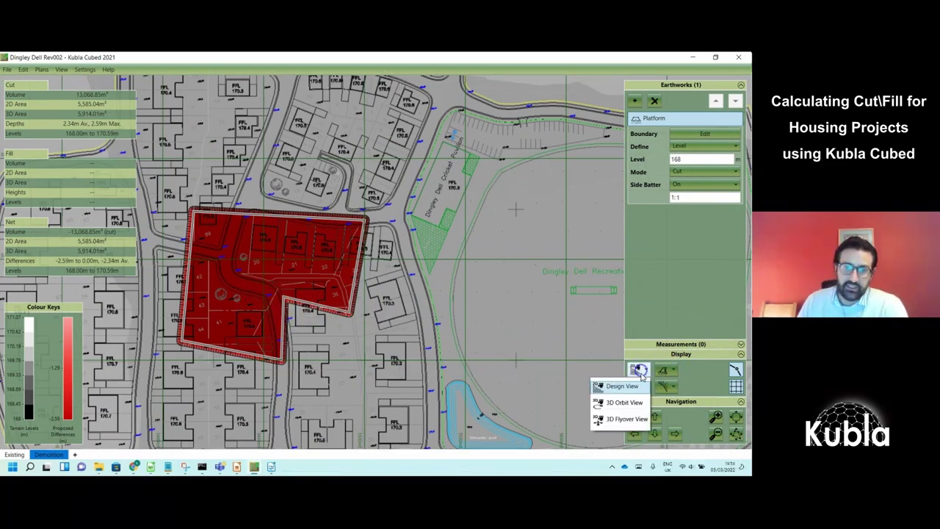
left_click(639, 408)
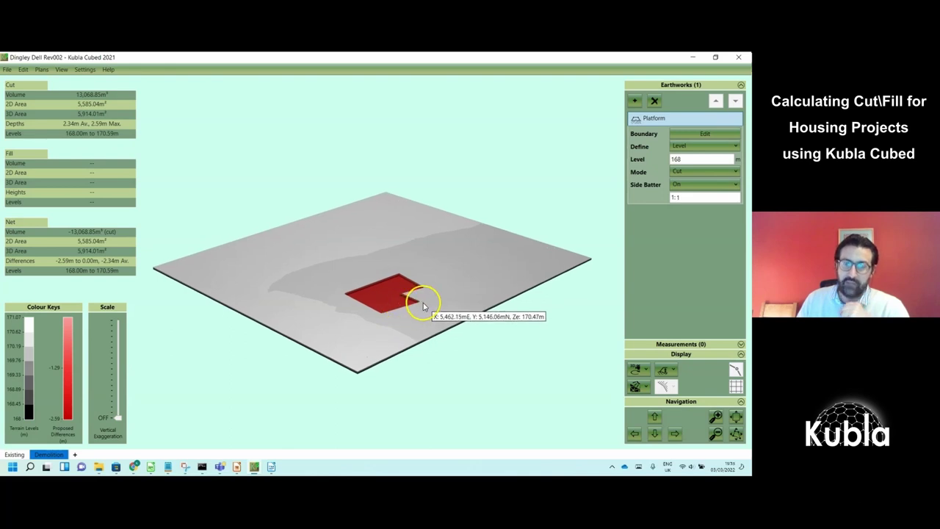
left_click_drag(419, 325, 374, 323)
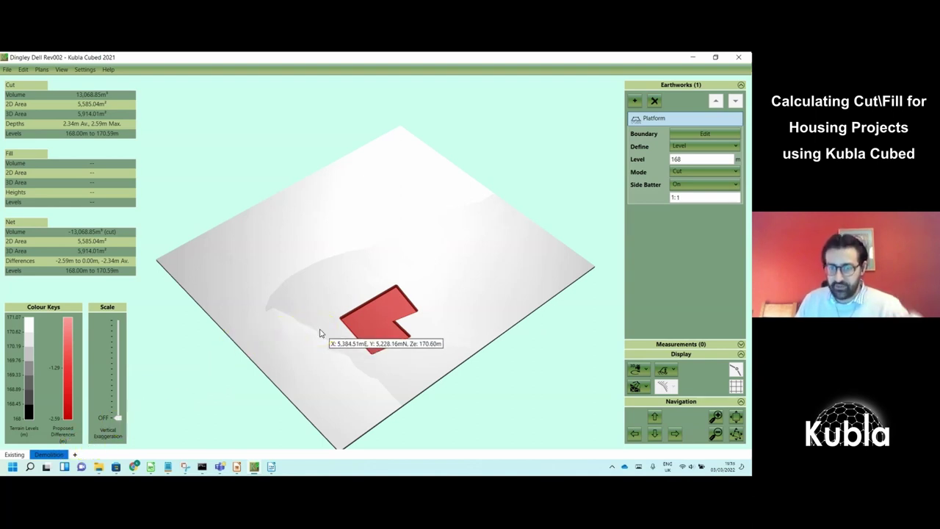
Add a new phase following Demolition and name it Strip
left_click(74, 455)
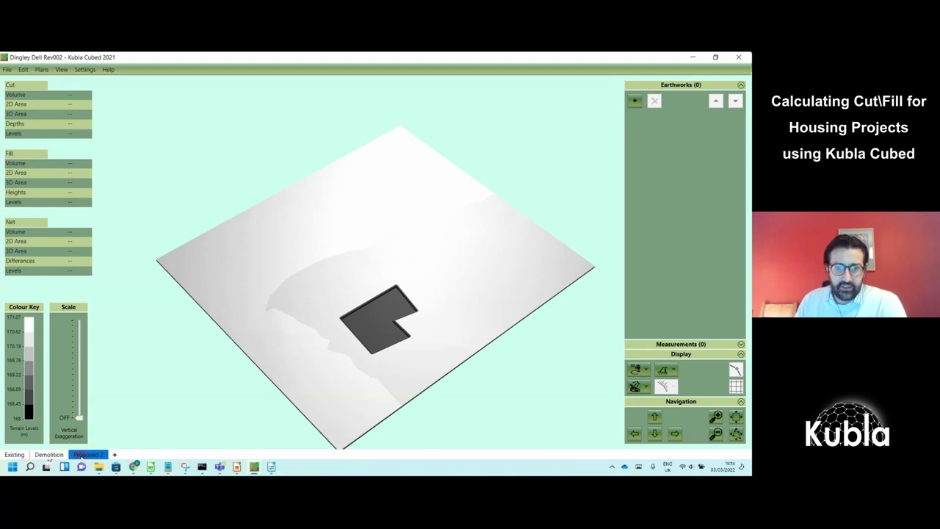
right_click(82, 456)
left_click(65, 438)
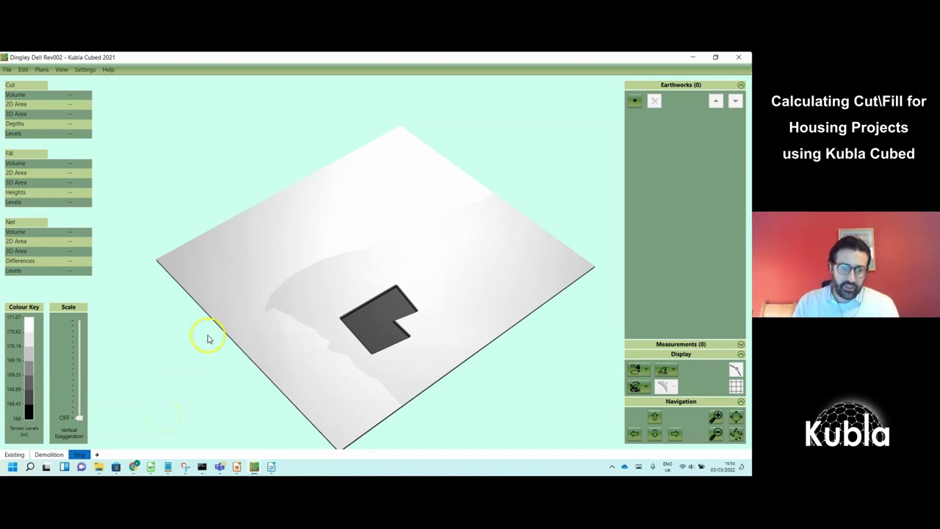
Add a Reduce earthwork to the Strip phase with a four-point outline, about 406 by 246 m, around the whole development, leaving its tag blank
left_click(644, 371)
left_click(632, 384)
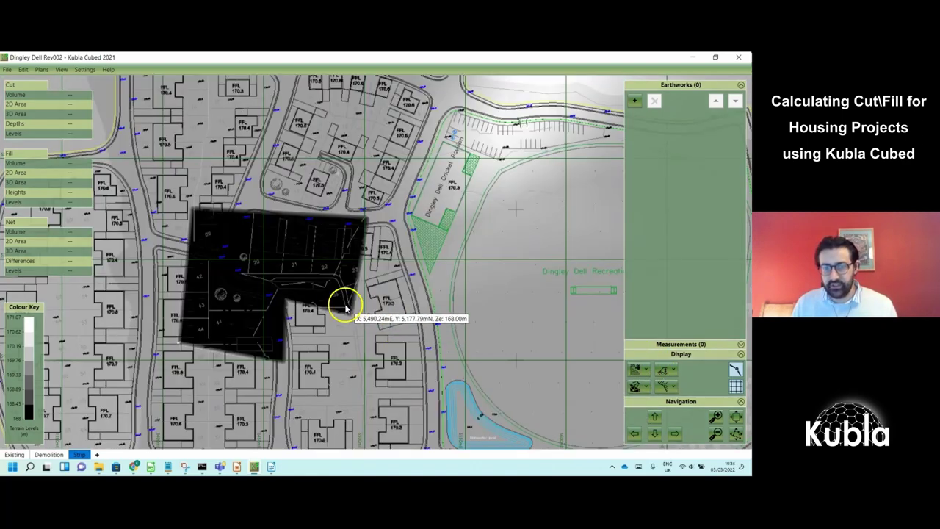
scroll(345, 308, "down", 5)
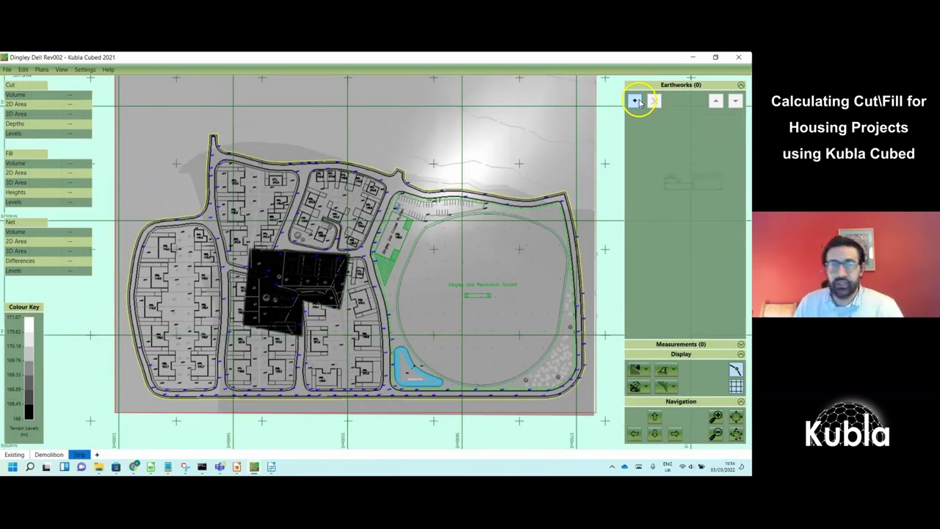
left_click(636, 100)
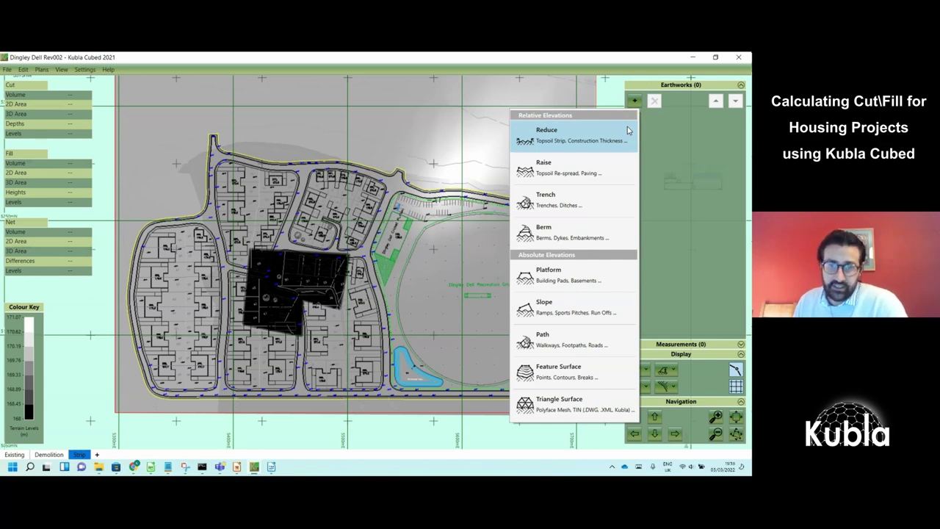
left_click(627, 130)
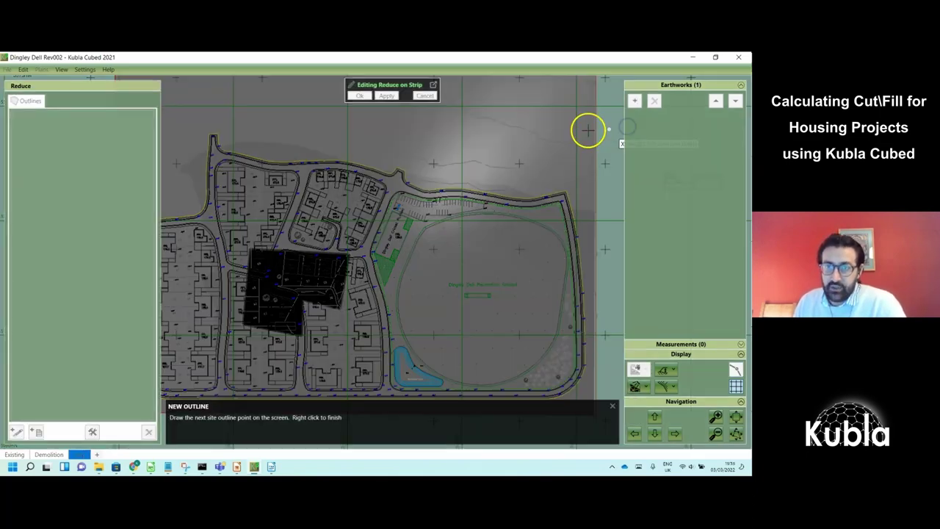
scroll(267, 152, "down", 2)
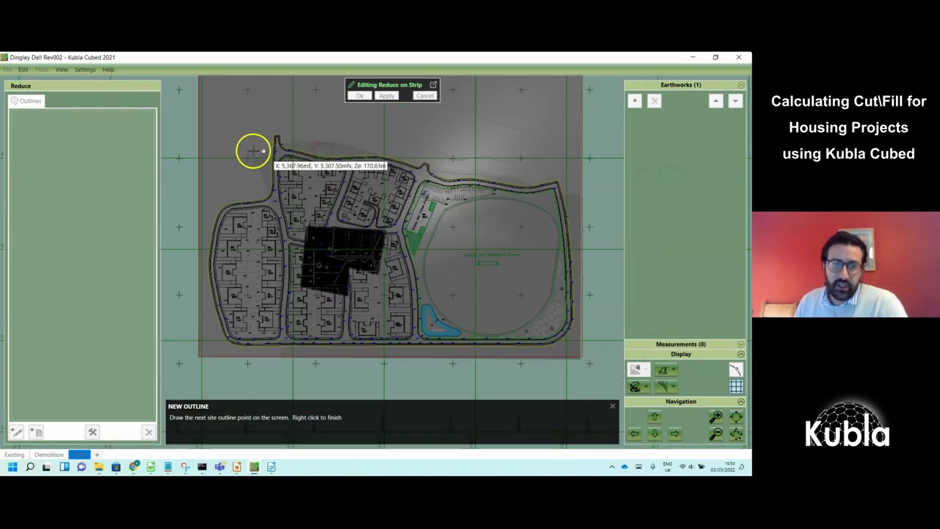
left_click(205, 126)
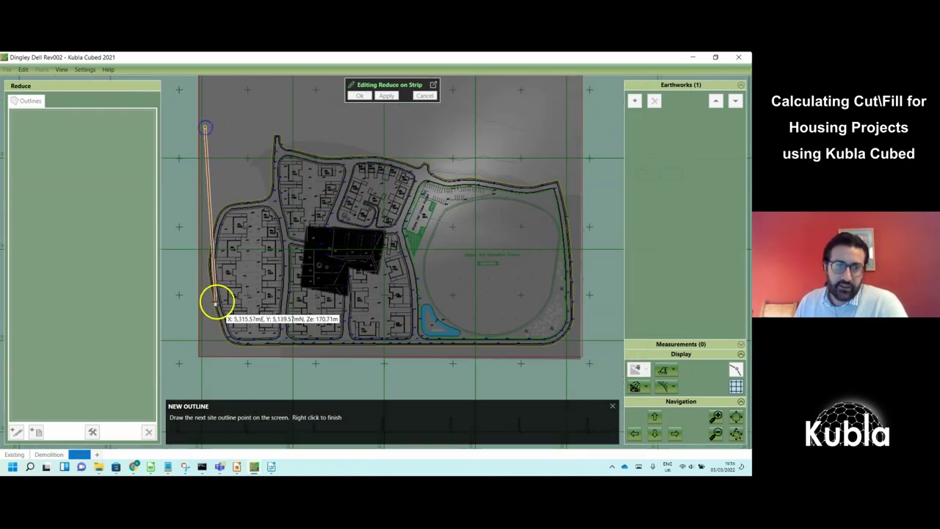
left_click(205, 351)
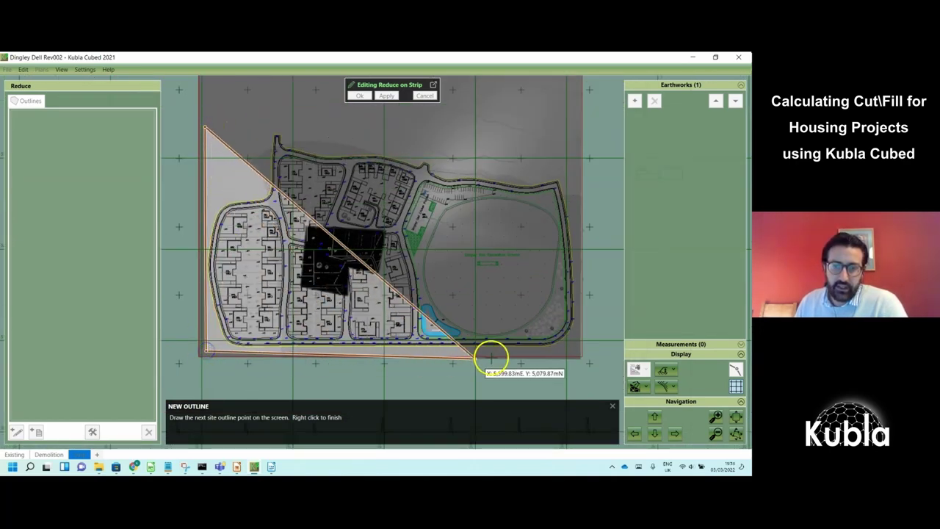
left_click(576, 352)
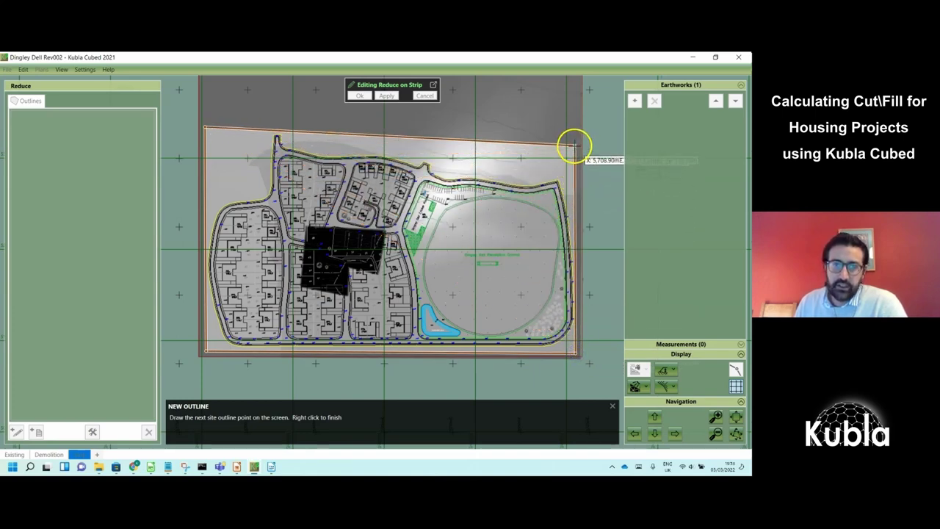
right_click(575, 142)
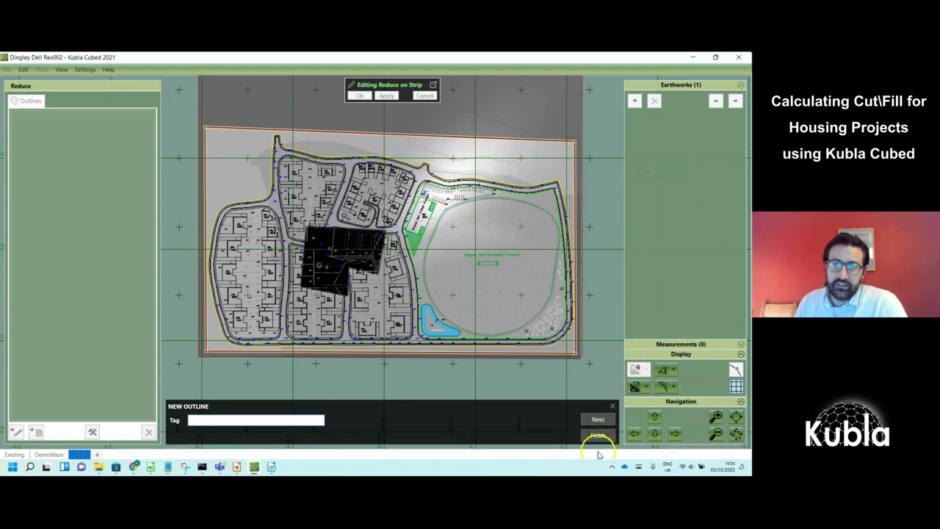
left_click(598, 438)
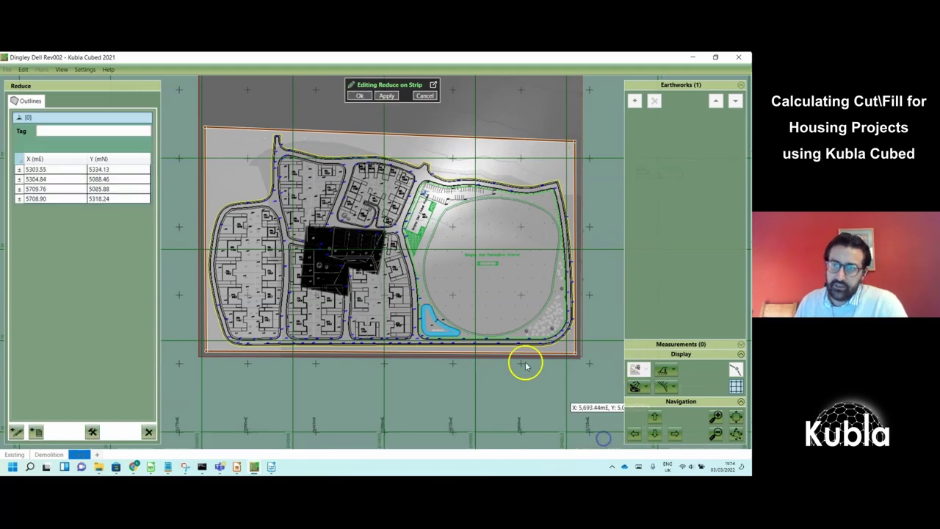
left_click(359, 96)
Set the topsoil strip's depth to 0.2 m and review the project's measurement unit settings
double_click(726, 146)
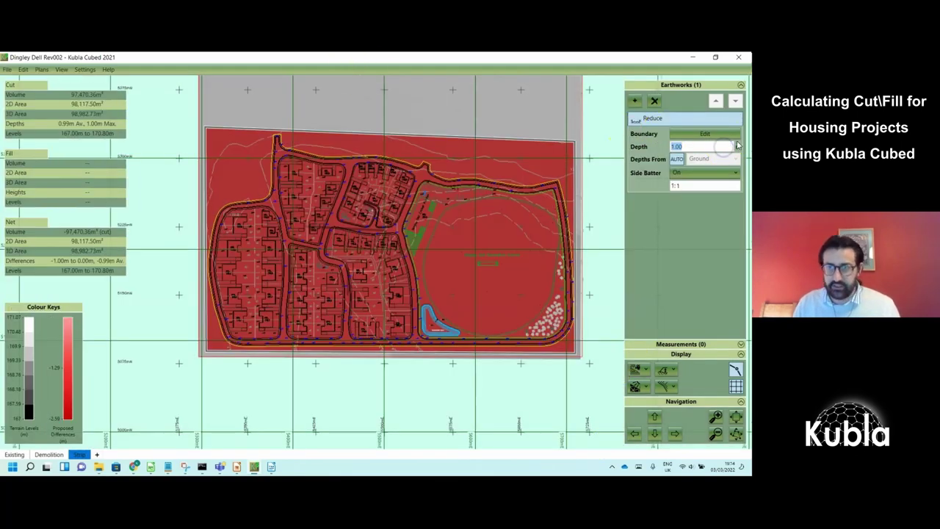
key("Return")
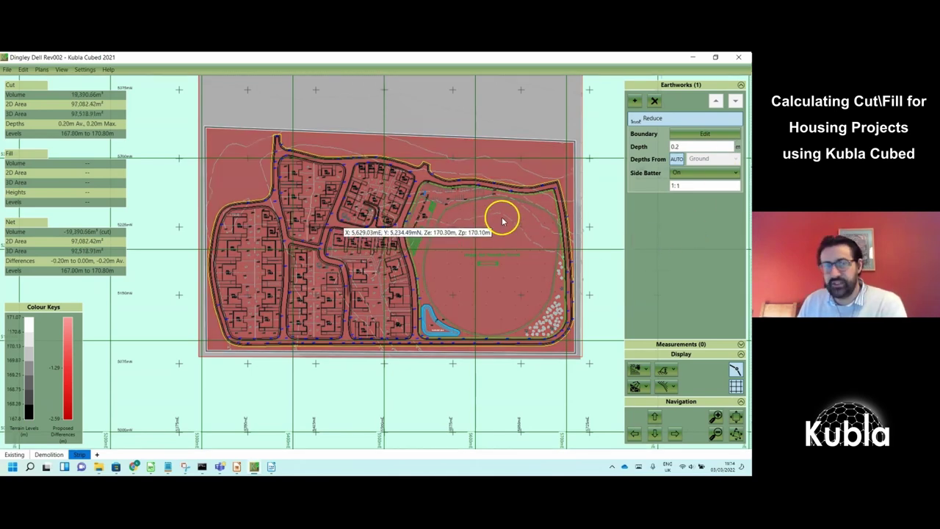
left_click(77, 70)
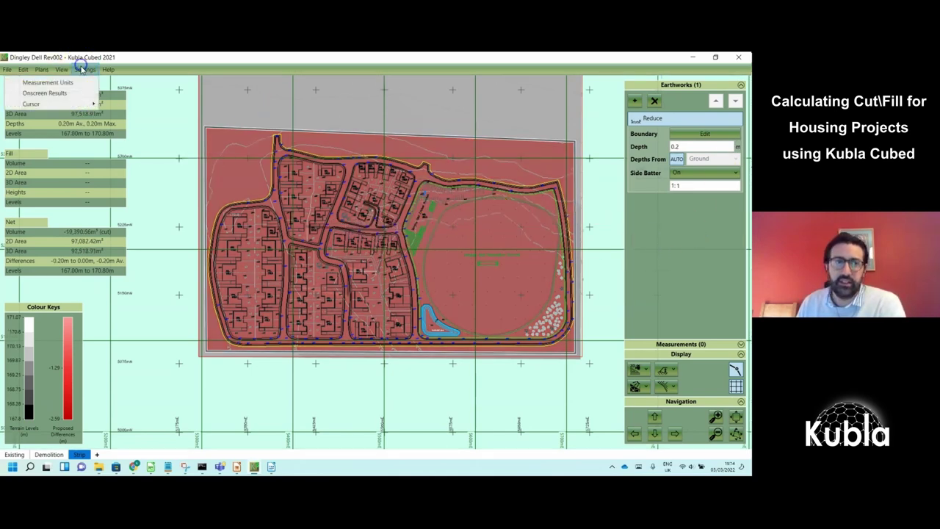
left_click(79, 79)
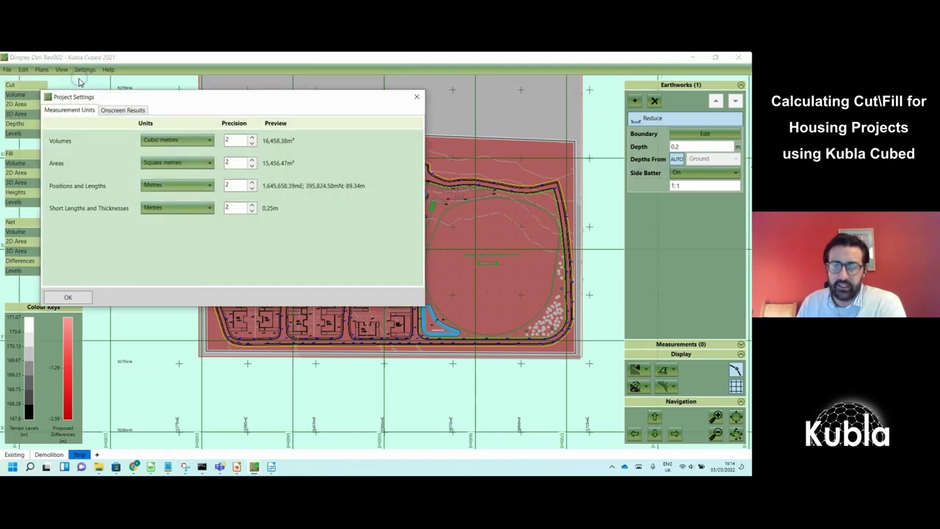
left_click(417, 96)
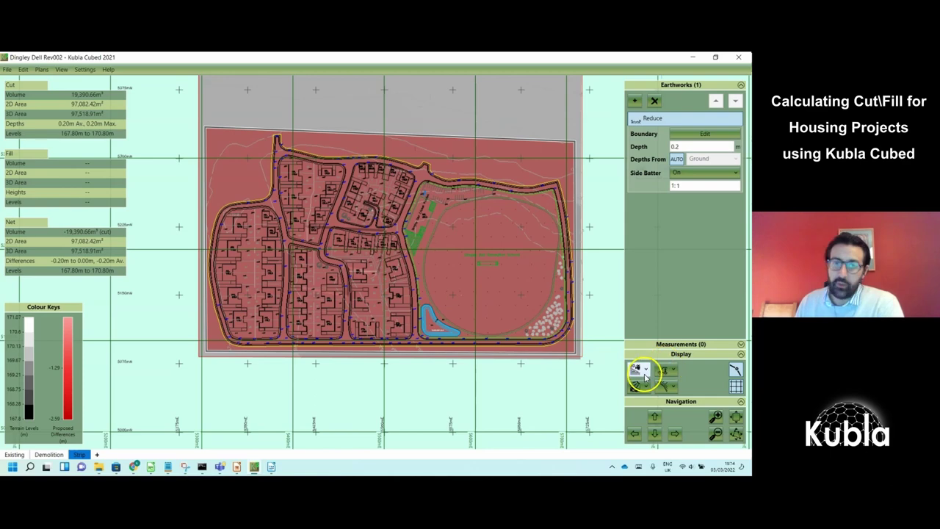
Examine the topsoil strip across the site and the demolition excavation in the 3D orbit view
left_click(665, 369)
left_click(621, 403)
left_click_drag(444, 357, 447, 323)
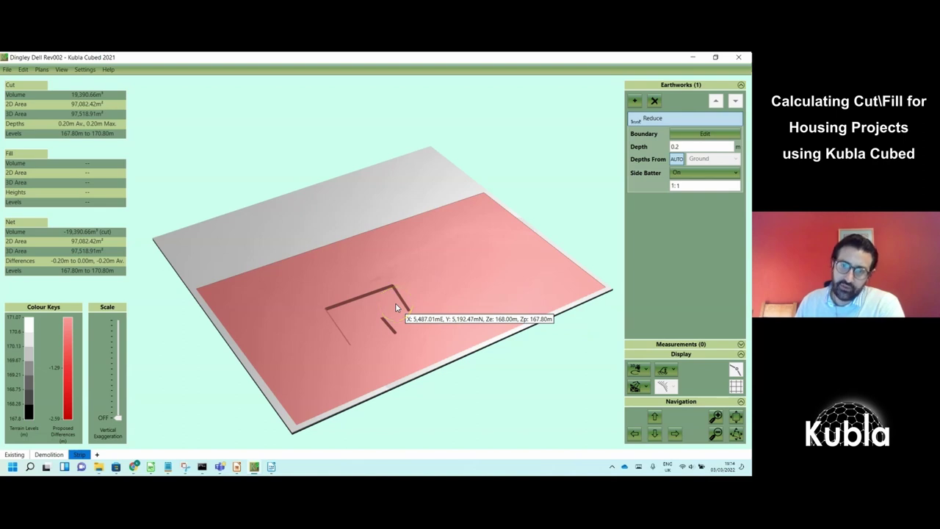
scroll(395, 304, "up", 1)
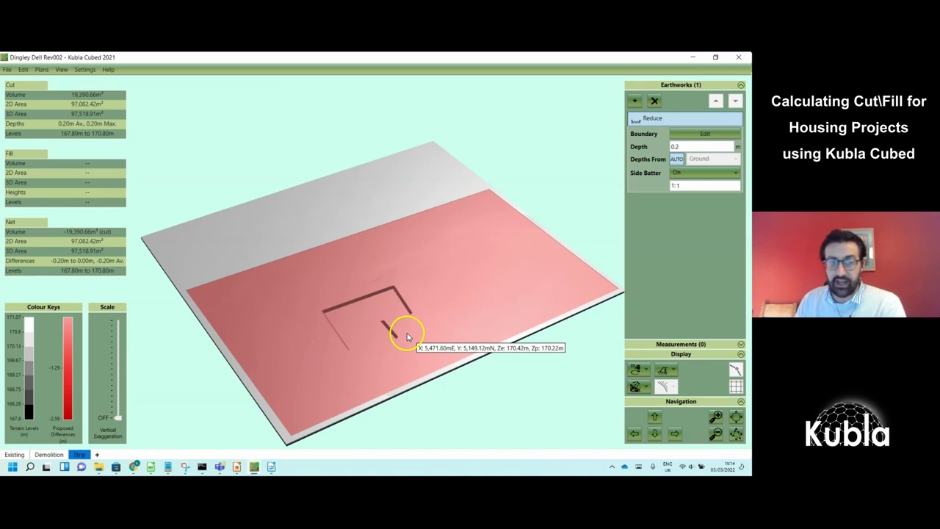
Copy the L-shaped boundary outline of the Demolition phase's platform, leaving the platform itself unedited
left_click(644, 374)
left_click(617, 387)
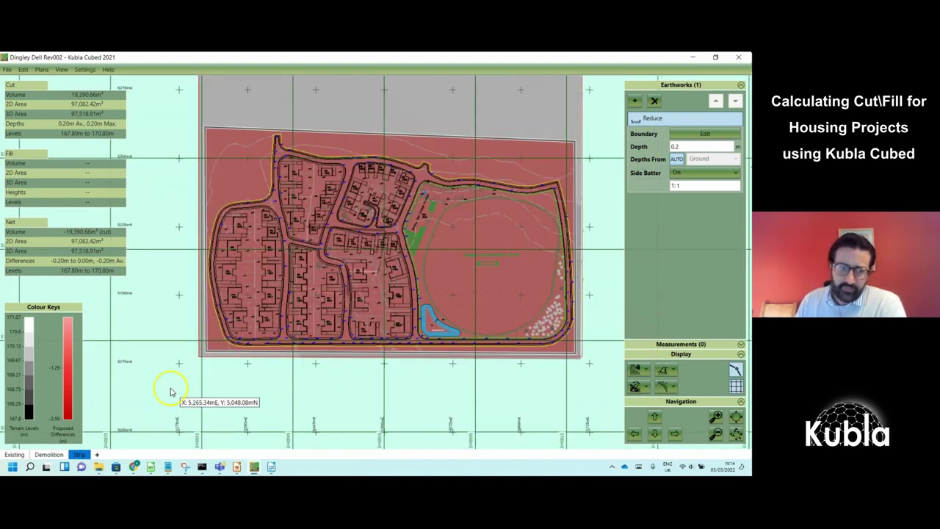
left_click(45, 455)
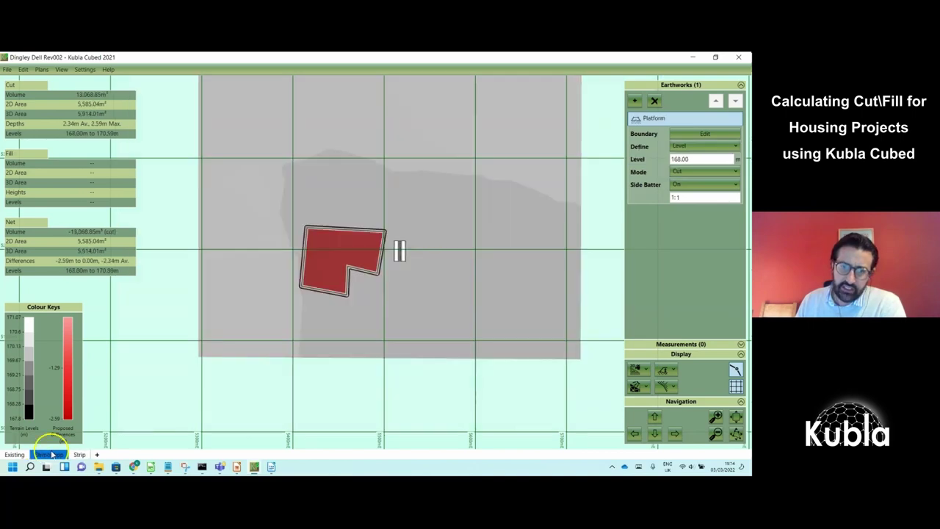
left_click(732, 137)
left_click(97, 120)
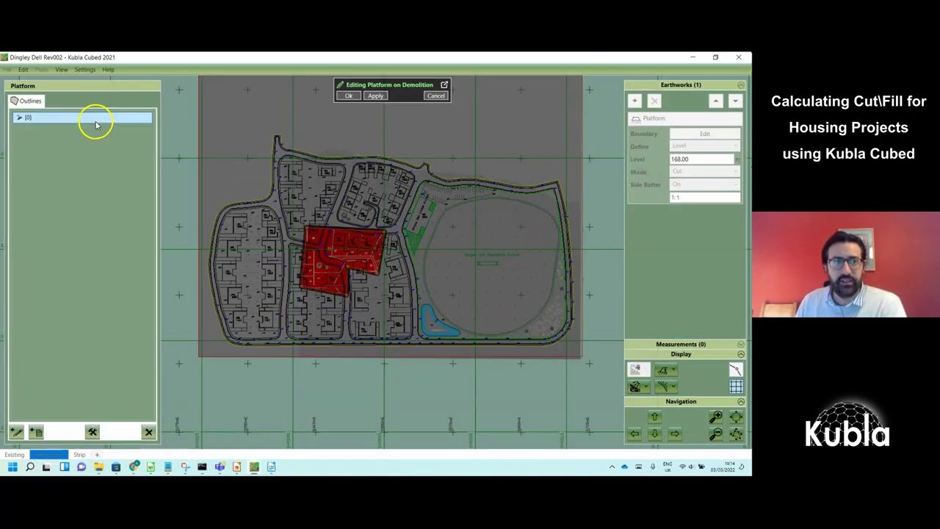
left_click(24, 71)
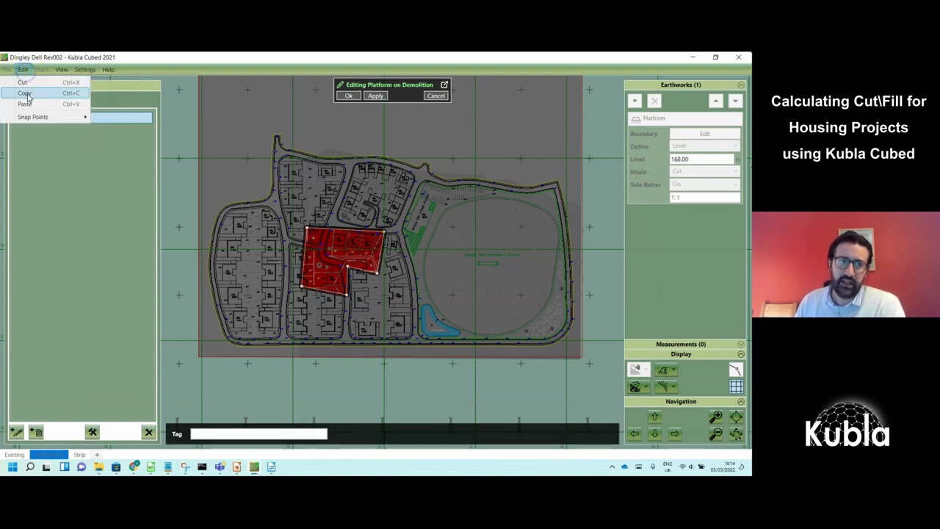
left_click(28, 94)
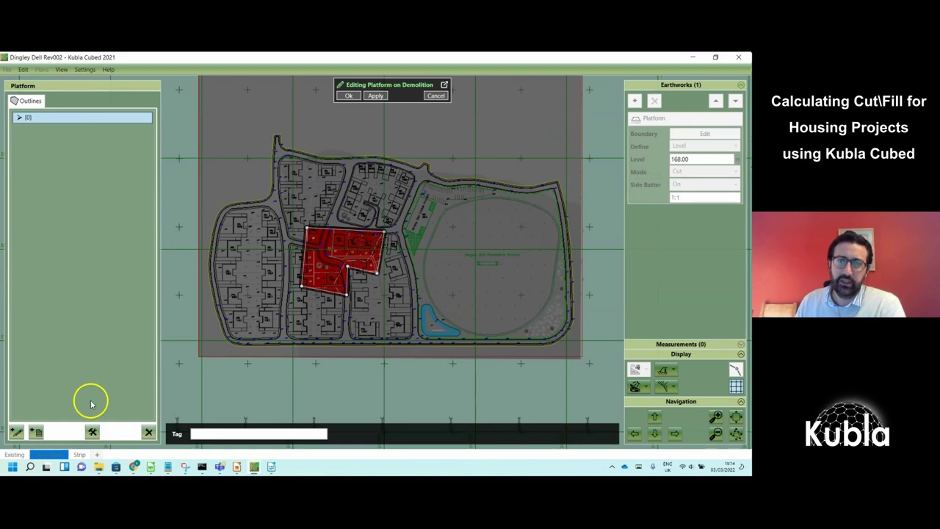
left_click(433, 96)
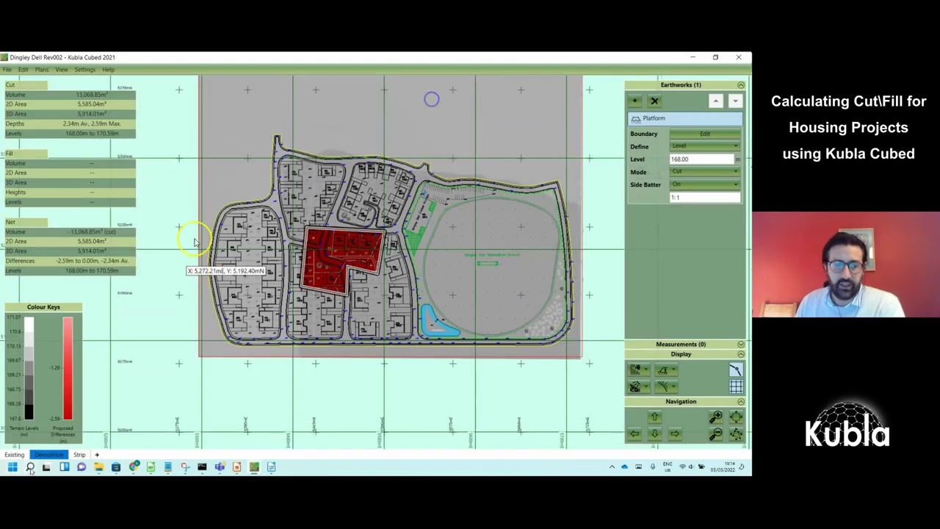
Paste the copied demolition outline into the Strip phase's Reduce boundary to exclude that area from the topsoil strip
left_click(79, 455)
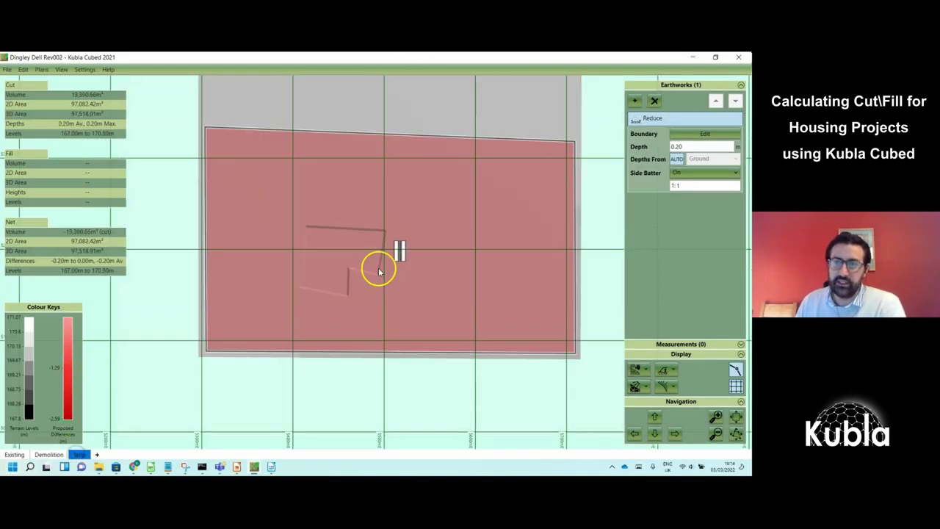
left_click(707, 135)
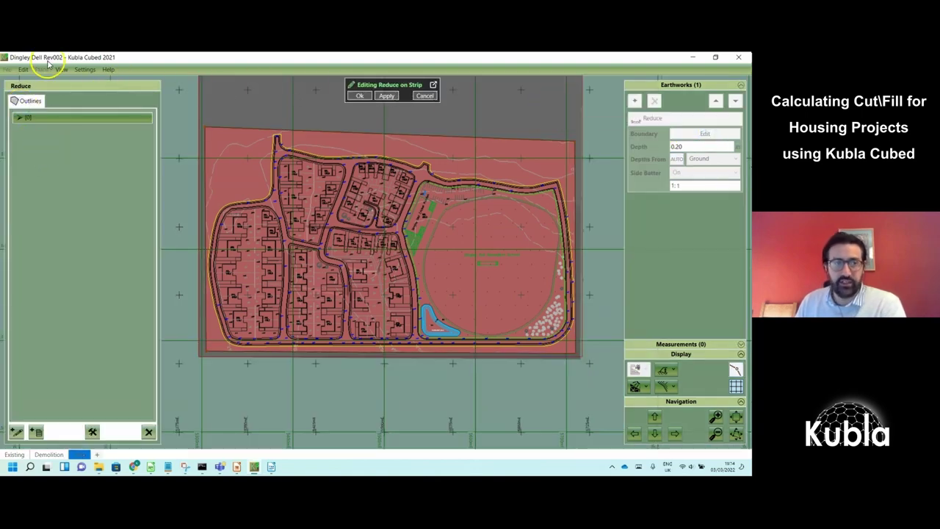
left_click(23, 69)
left_click(26, 104)
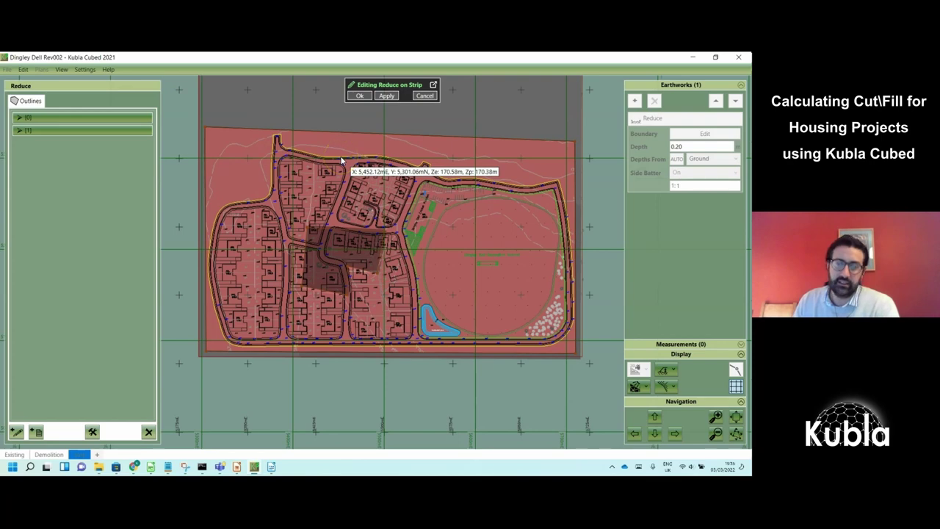
scroll(334, 257, "up", 3)
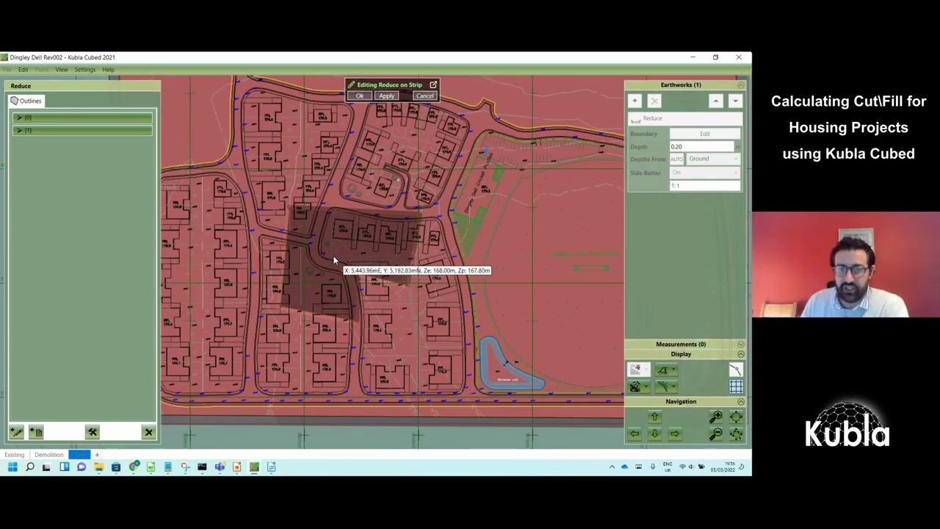
scroll(333, 255, "down", 3)
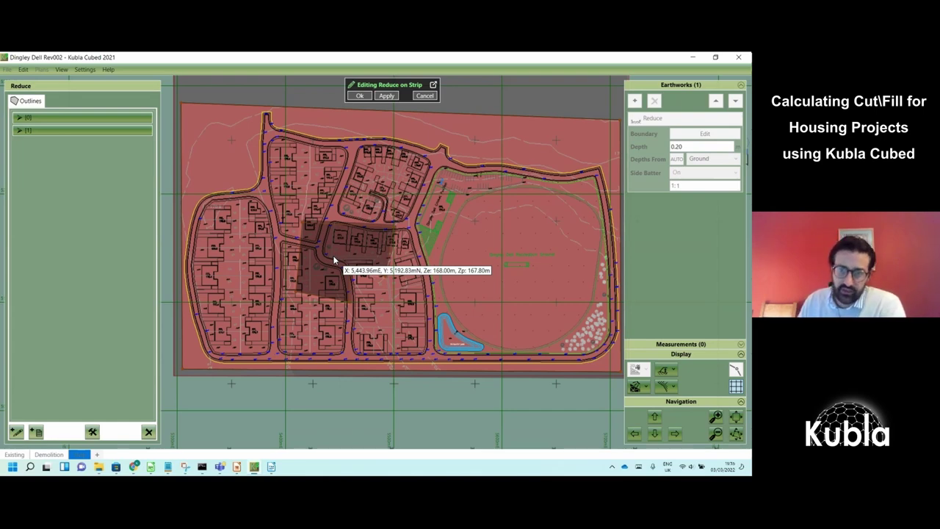
left_click(330, 255)
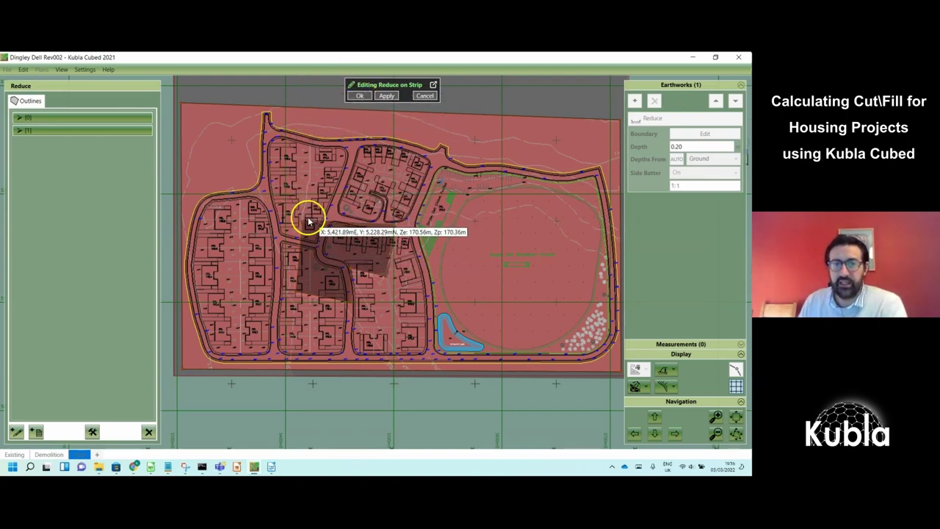
left_click_drag(291, 291, 297, 77)
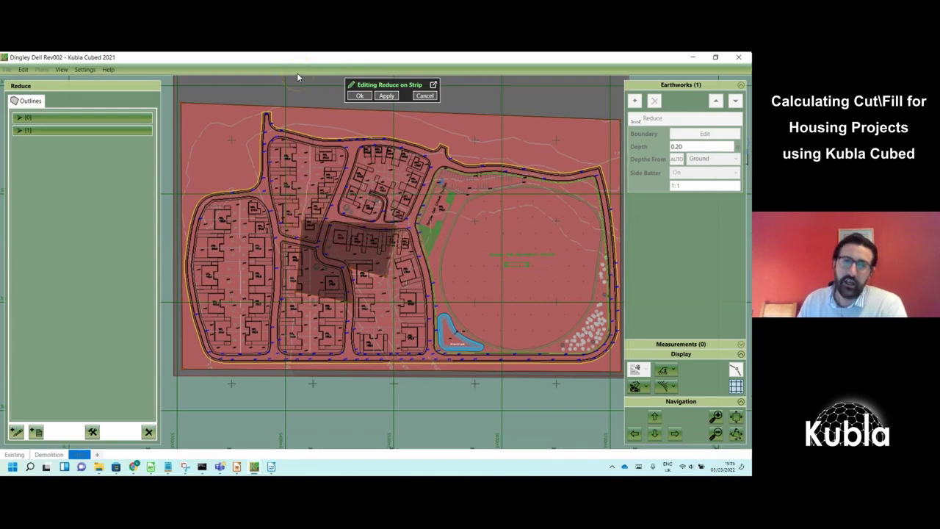
left_click(361, 95)
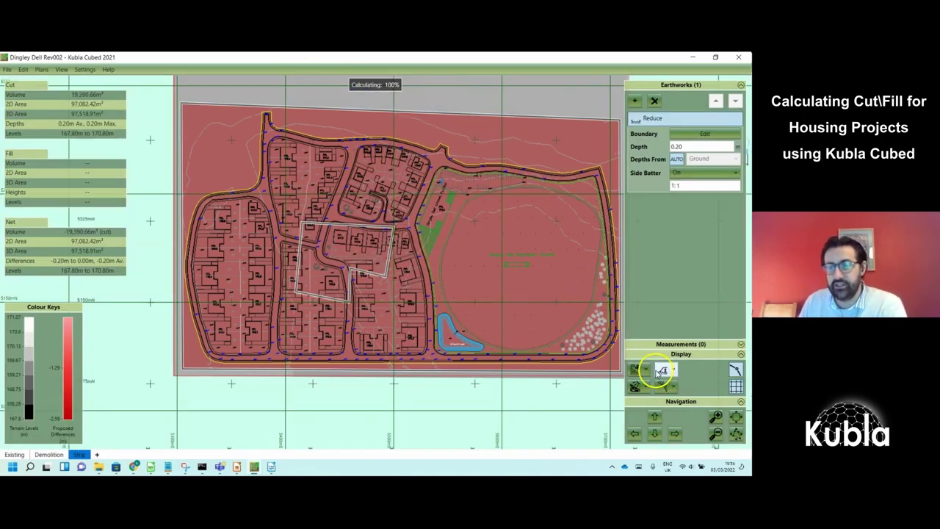
Examine the topsoil strip with the demolition area cut out of it in the 3D orbit view
left_click(645, 371)
left_click(646, 371)
left_click(620, 401)
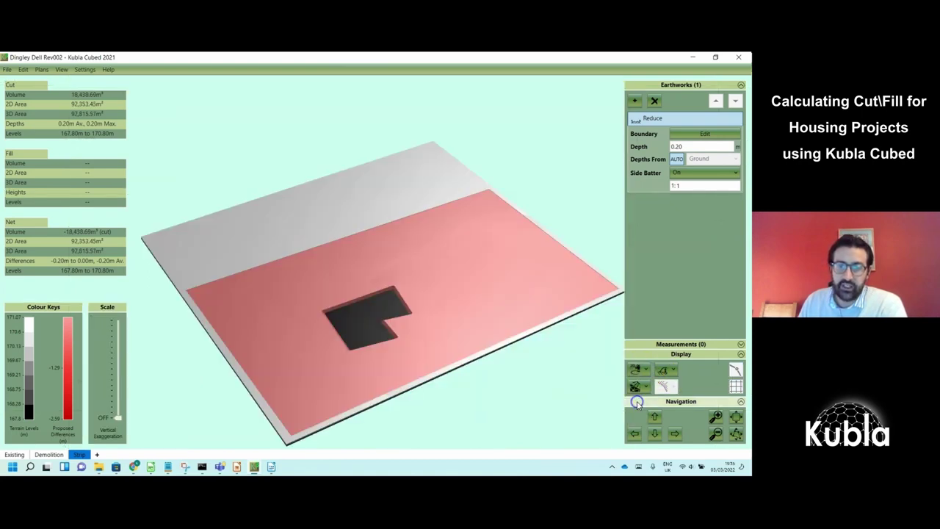
left_click_drag(494, 375, 499, 365)
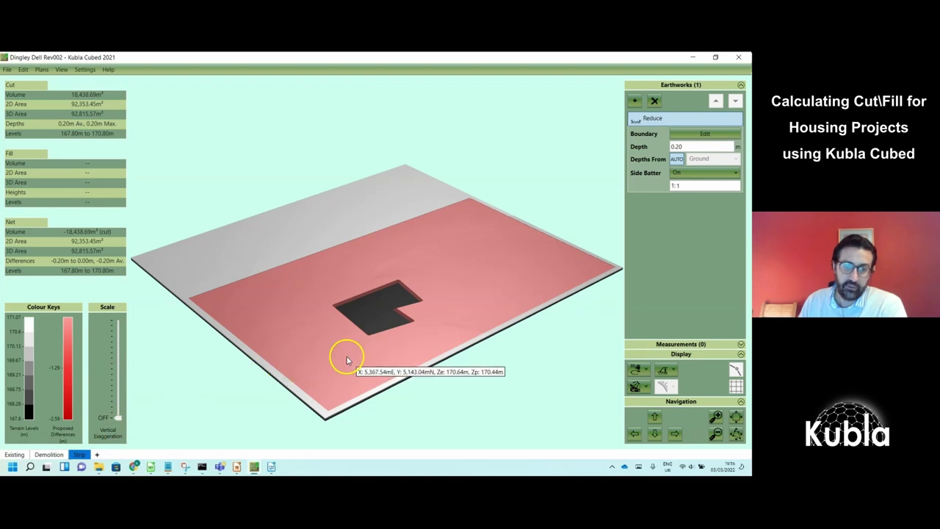
left_click_drag(346, 361, 349, 369)
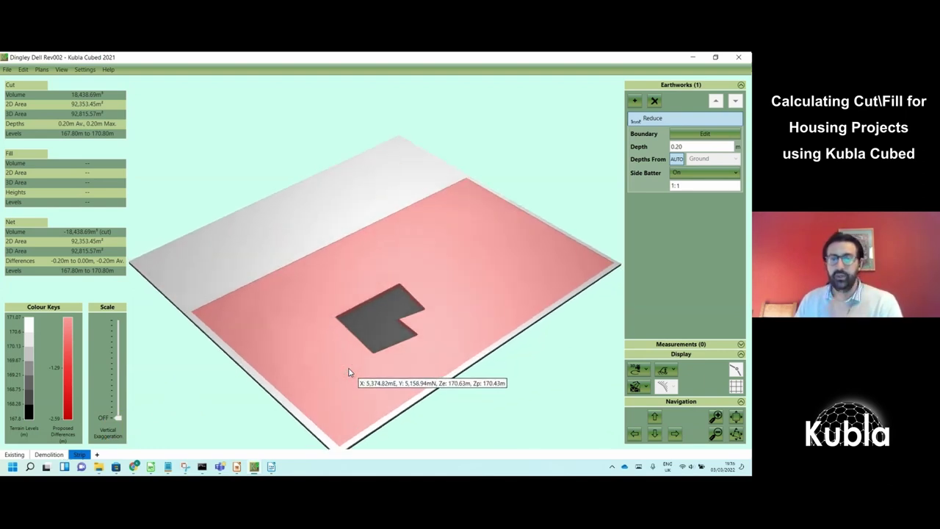
Add a new proposed phase after the Strip phase
left_click(97, 454)
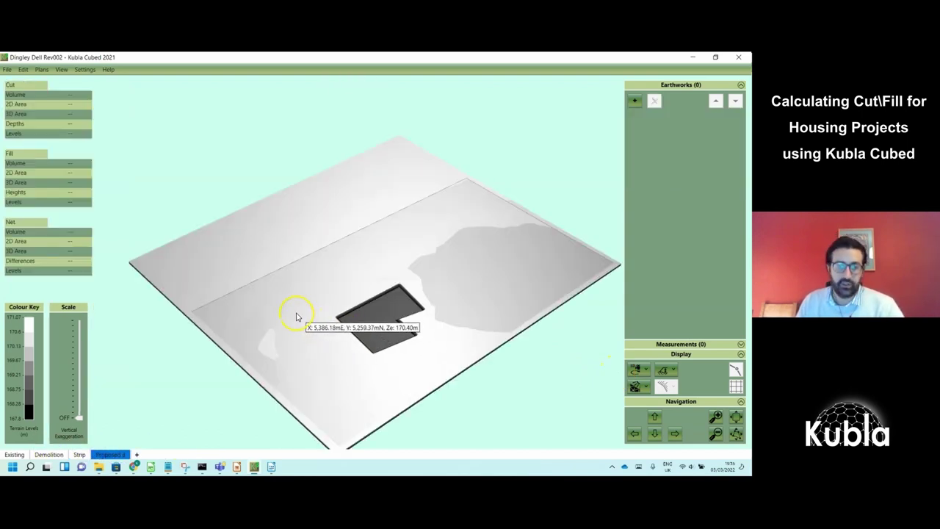
left_click(371, 315)
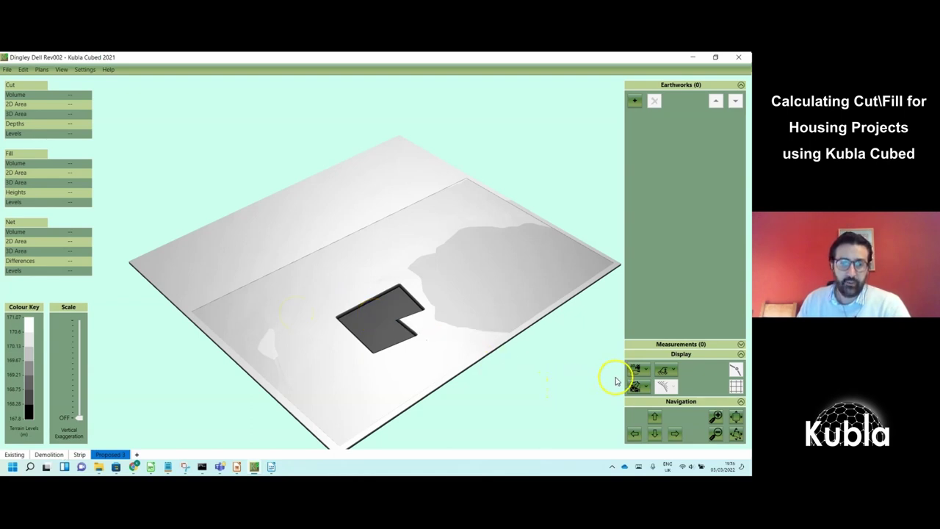
Delete the Platform element from the Demolition phase
left_click(48, 455)
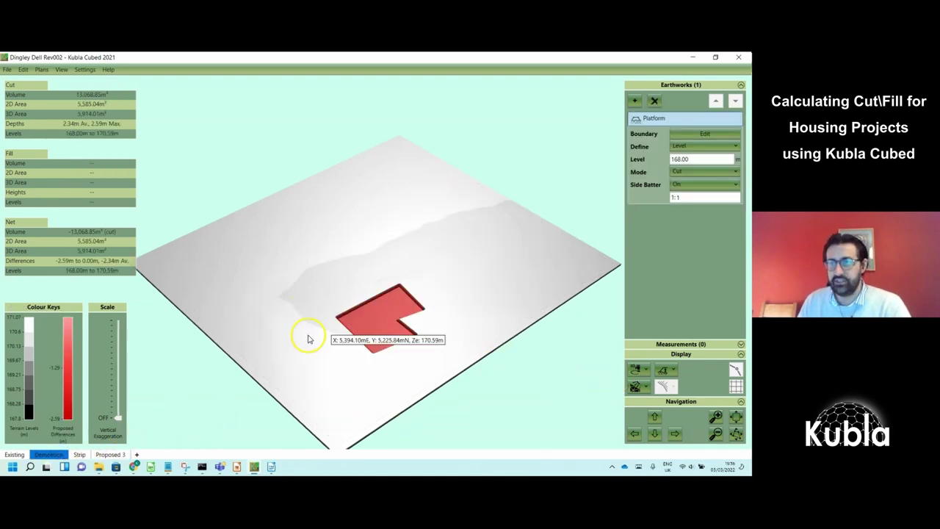
left_click(655, 102)
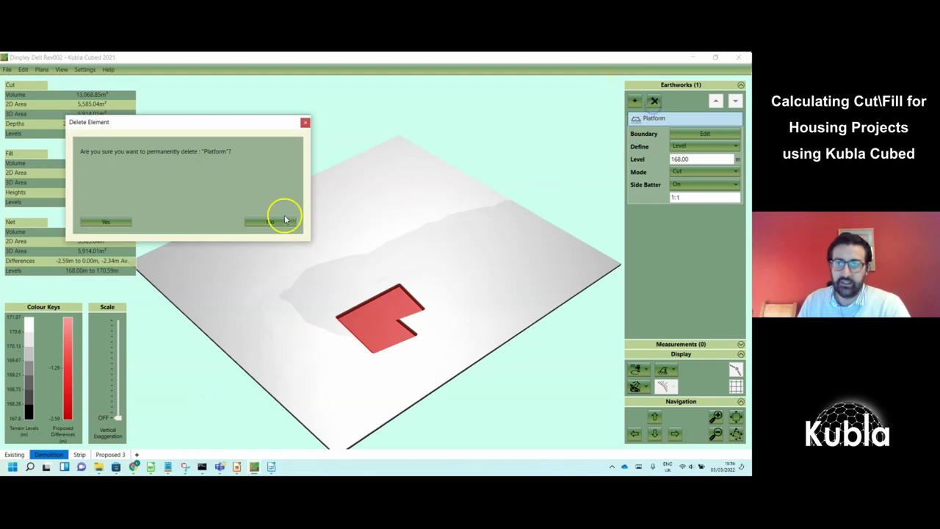
left_click(111, 216)
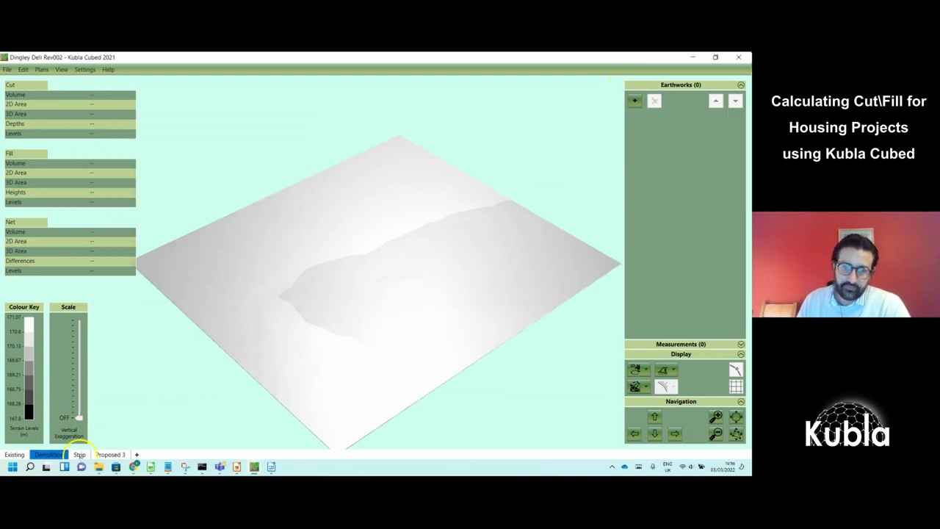
Delete the L-shaped demolition outline from the Strip phase's Reduce boundary and apply the edit
left_click(79, 454)
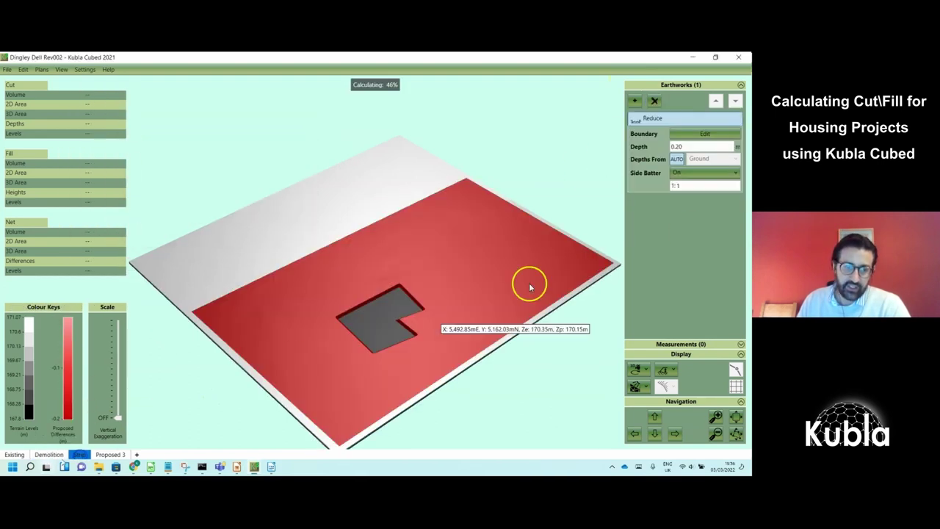
left_click(710, 133)
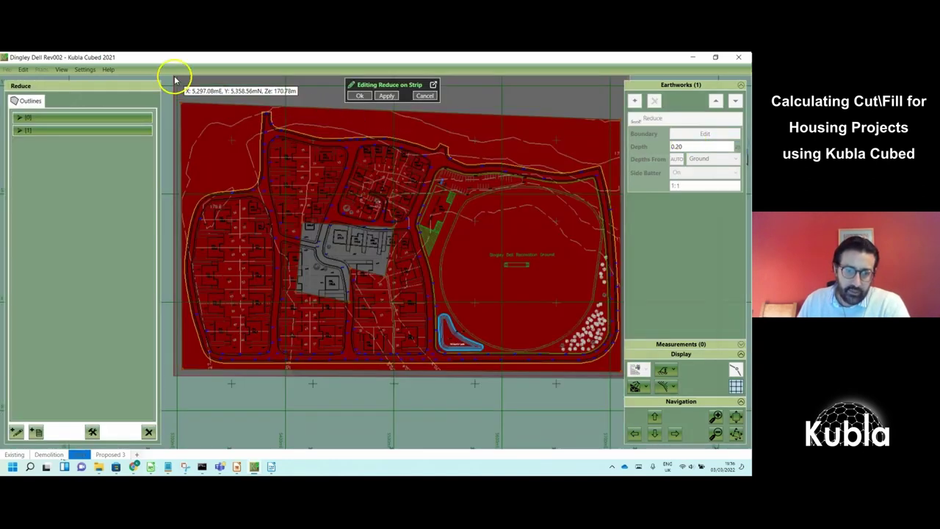
left_click(120, 130)
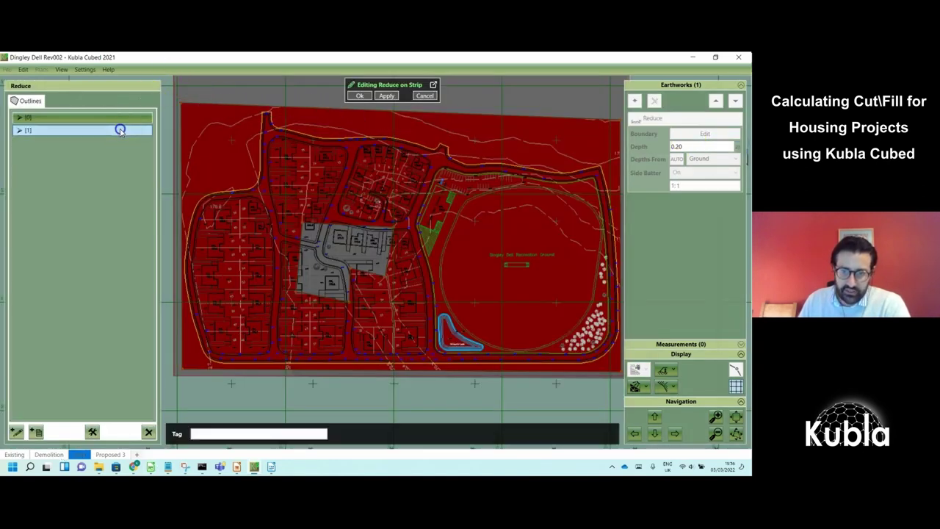
left_click(149, 432)
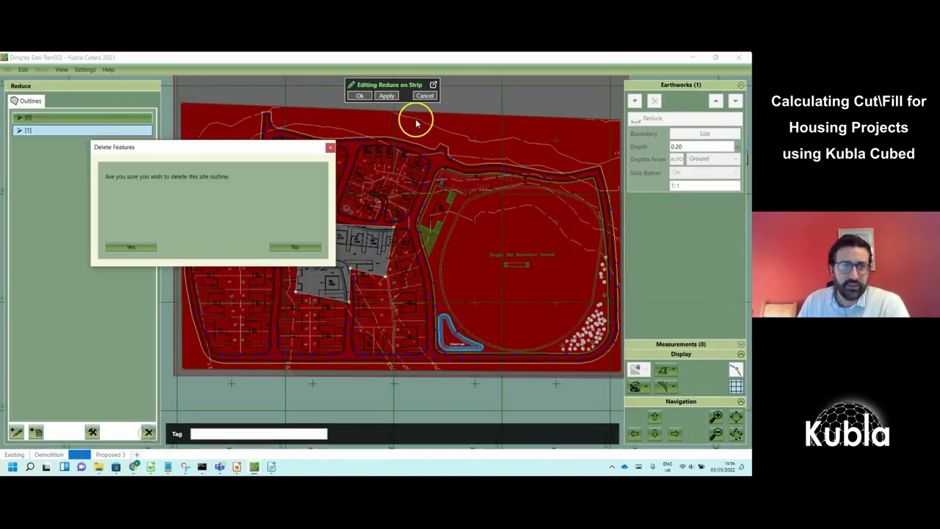
left_click(129, 247)
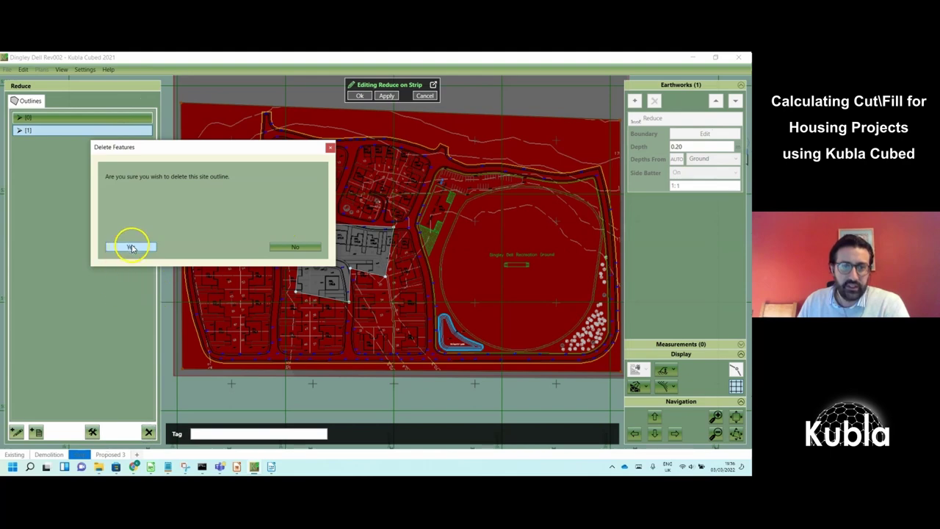
left_click(354, 95)
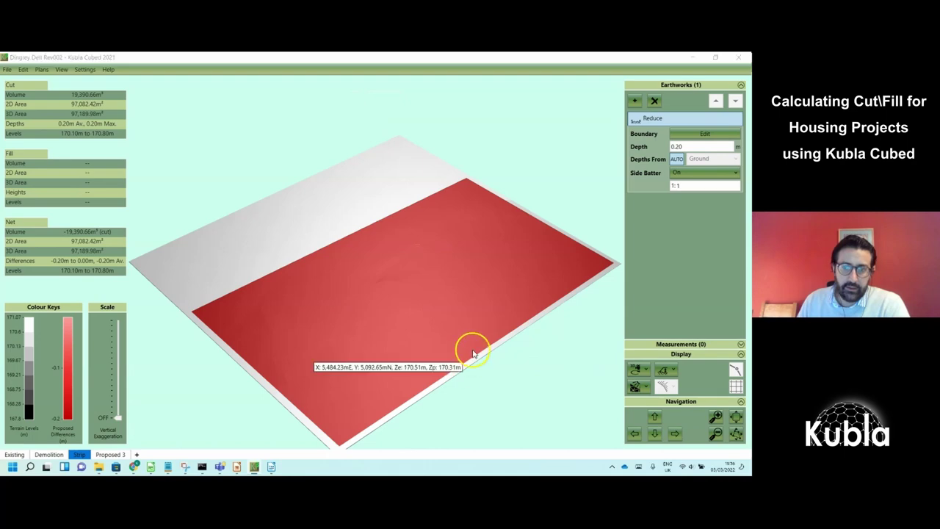
Show the Strip phase in the Design View to examine the topsoil strip over the site plan
left_click(639, 371)
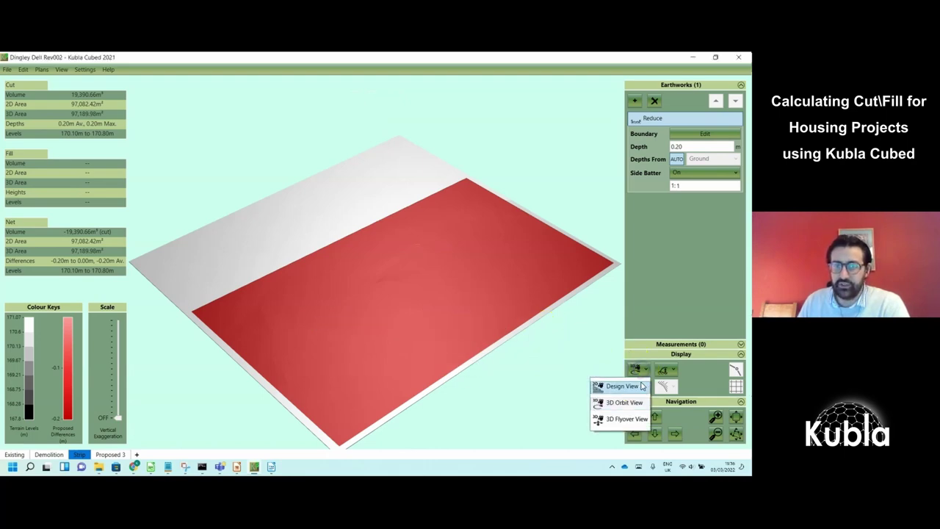
left_click(639, 380)
scroll(532, 367, "up", 3)
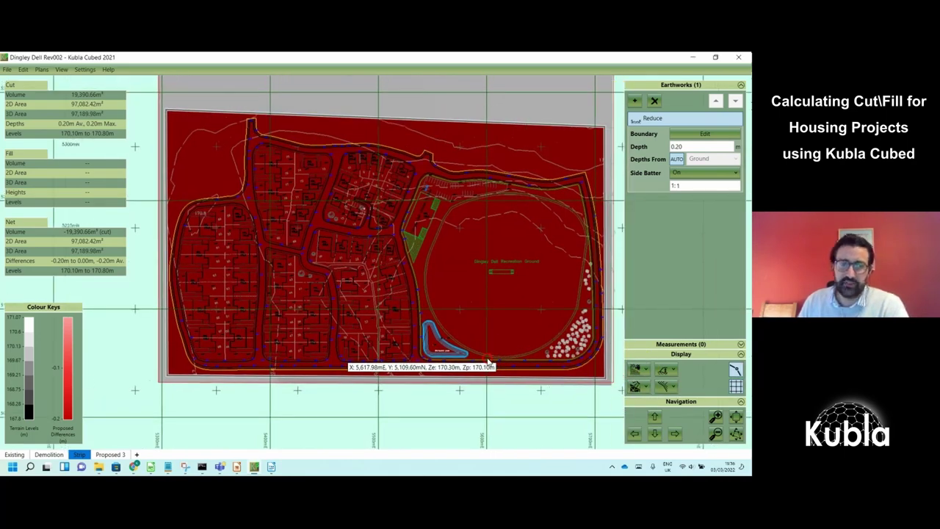
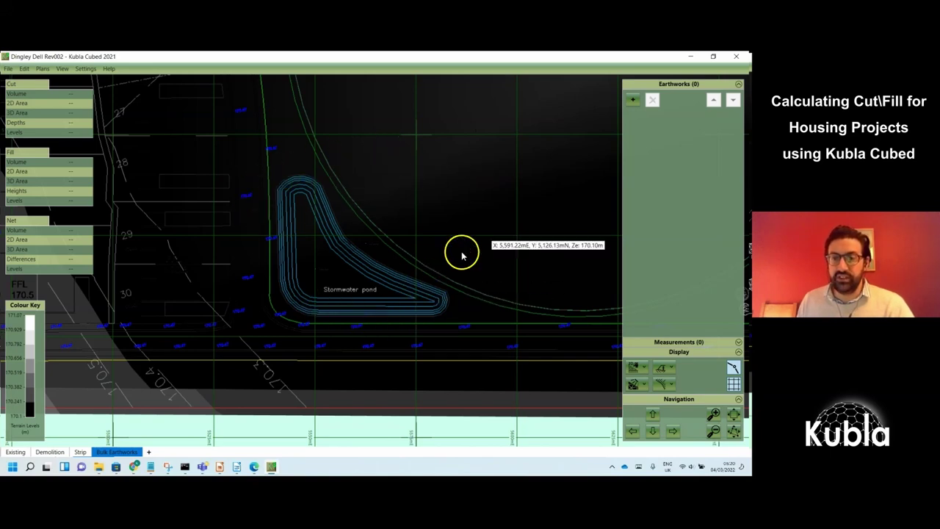
Add a Feature Surface to the Bulk Earthworks phase and open the Dingley Dell Housing V 12 CAD plan for loading its contours
left_click(633, 99)
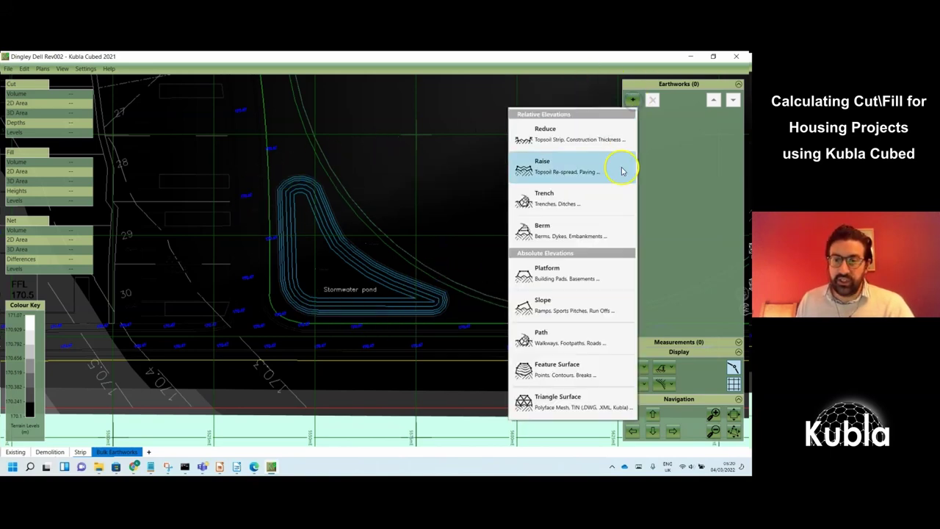
left_click(573, 376)
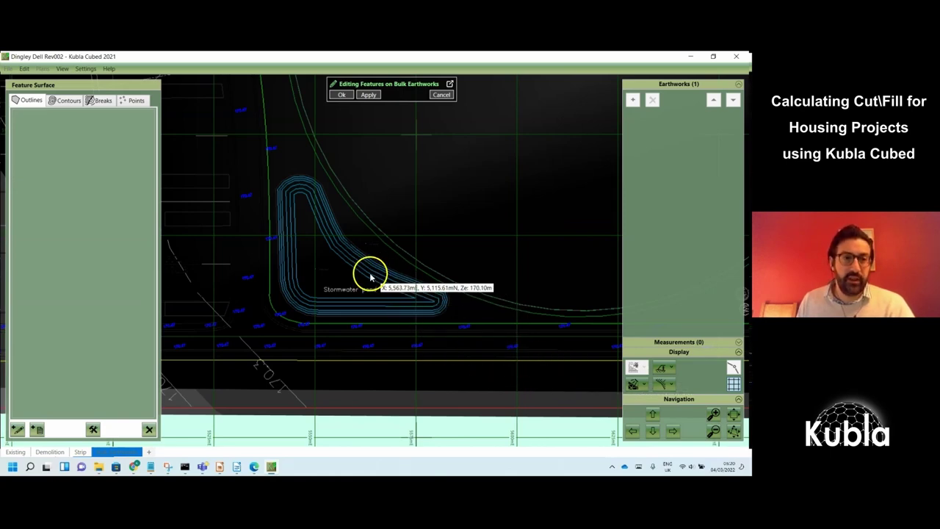
left_click(70, 101)
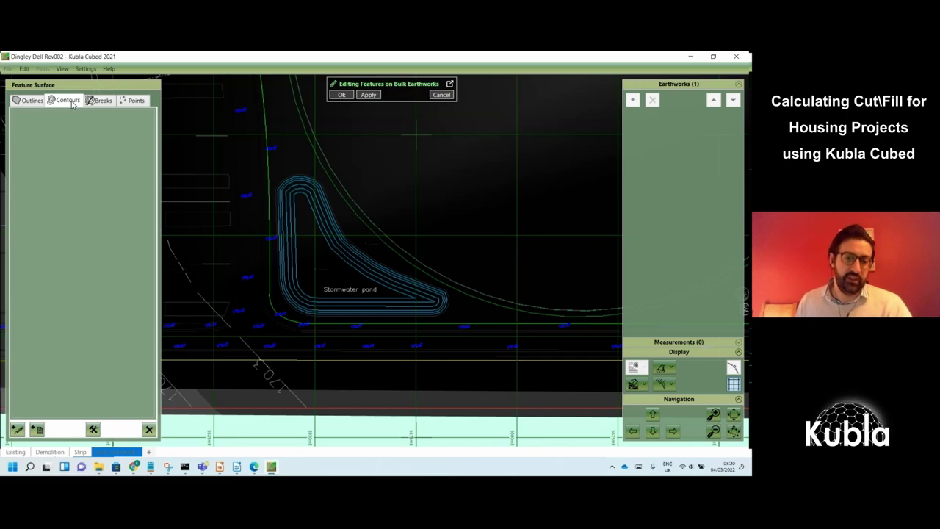
left_click(38, 428)
left_click(51, 359)
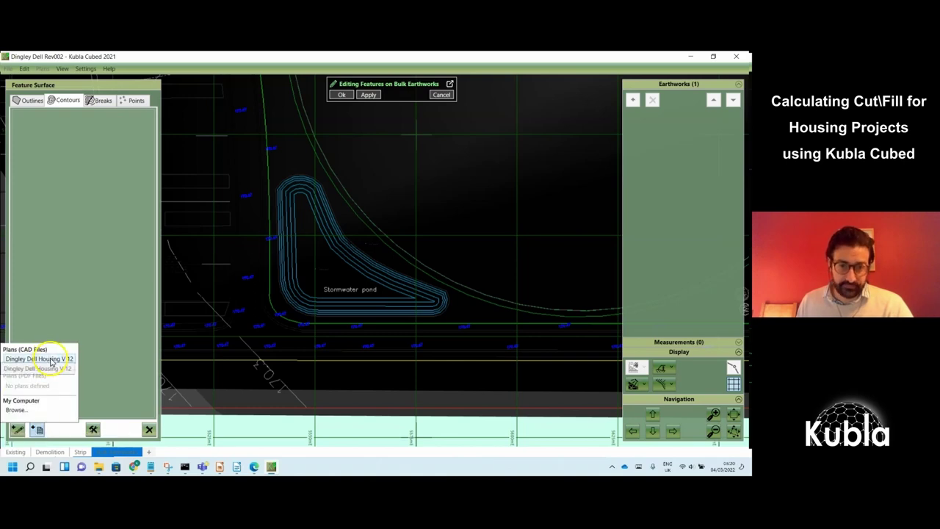
Clear the preset contour filters and extract the stormwater pond's contours by sampling one of its blue lines
left_click(105, 288)
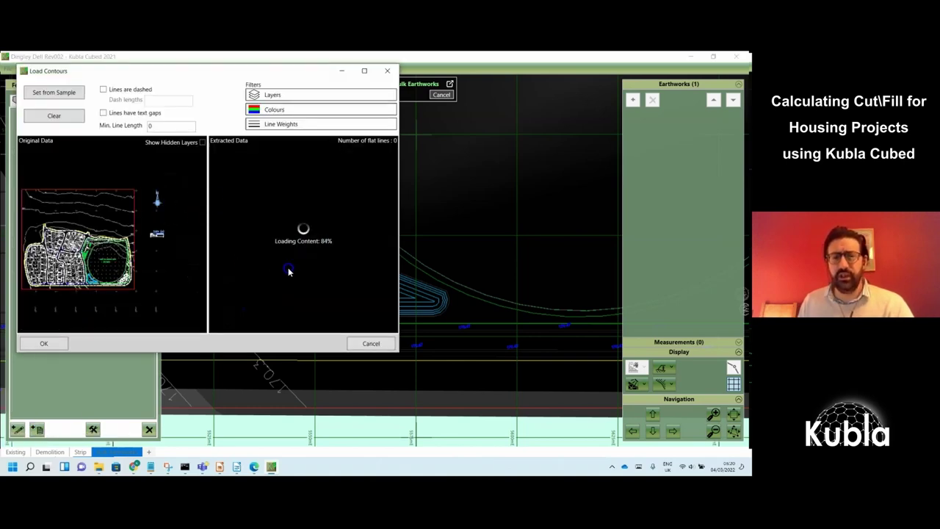
left_click_drag(399, 353, 461, 353)
left_click(340, 249)
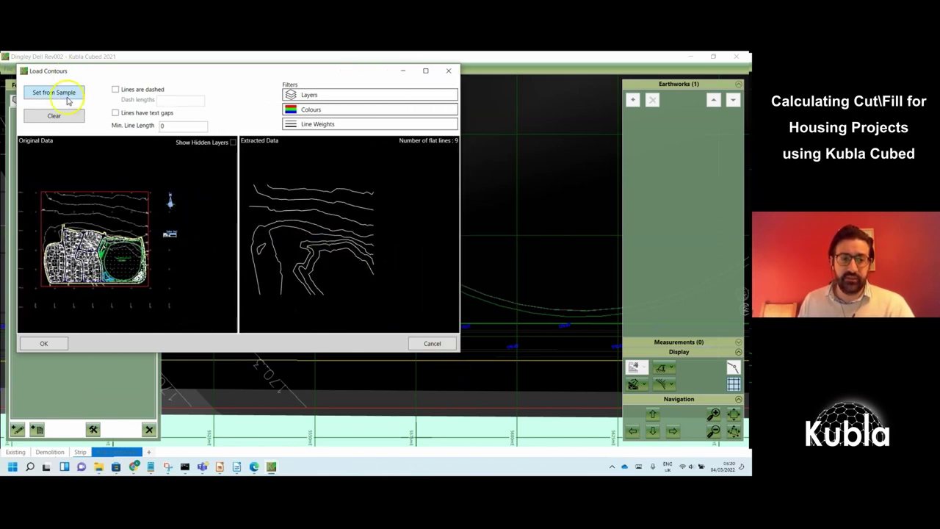
left_click(55, 117)
left_click(46, 91)
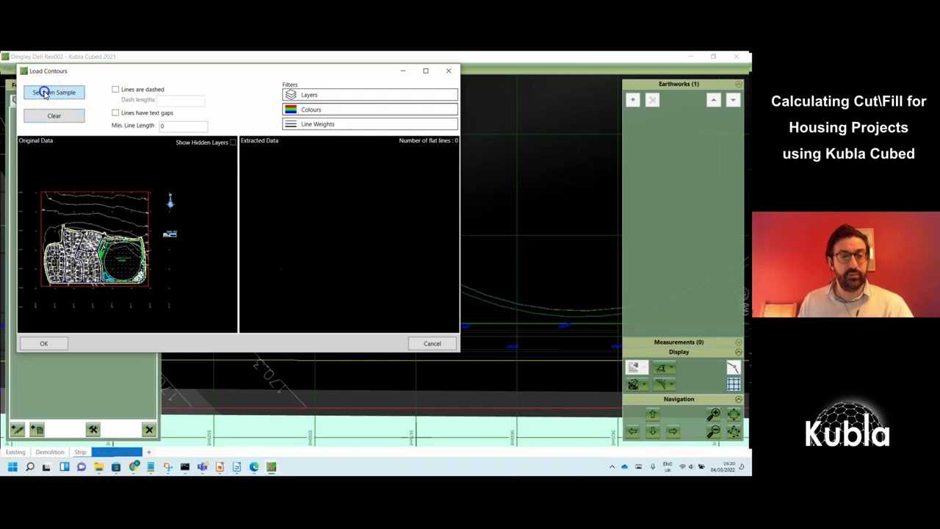
scroll(106, 290, "up", 10)
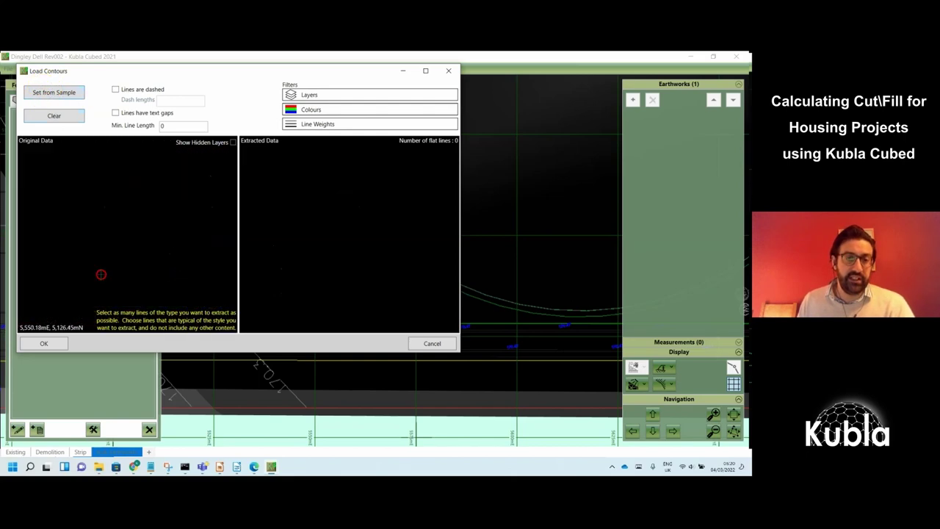
scroll(101, 274, "down", 5)
scroll(143, 228, "up", 6)
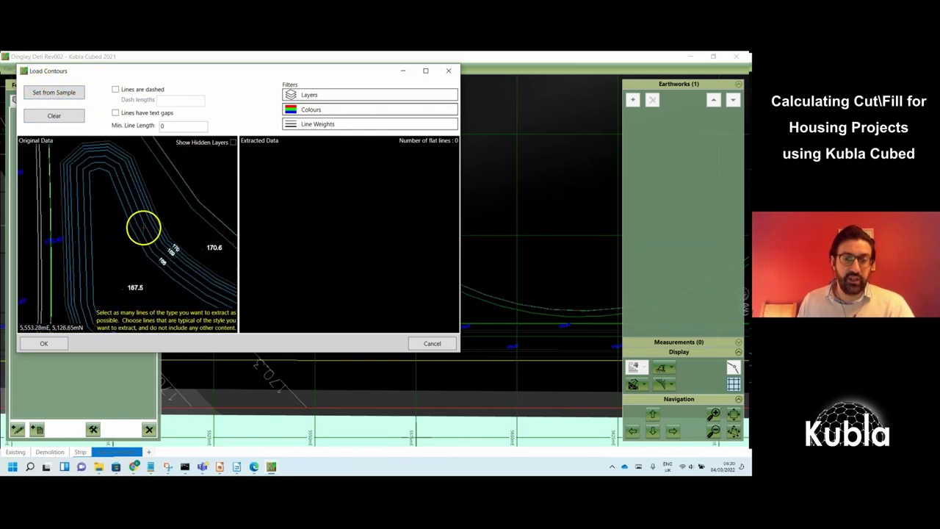
left_click(138, 230)
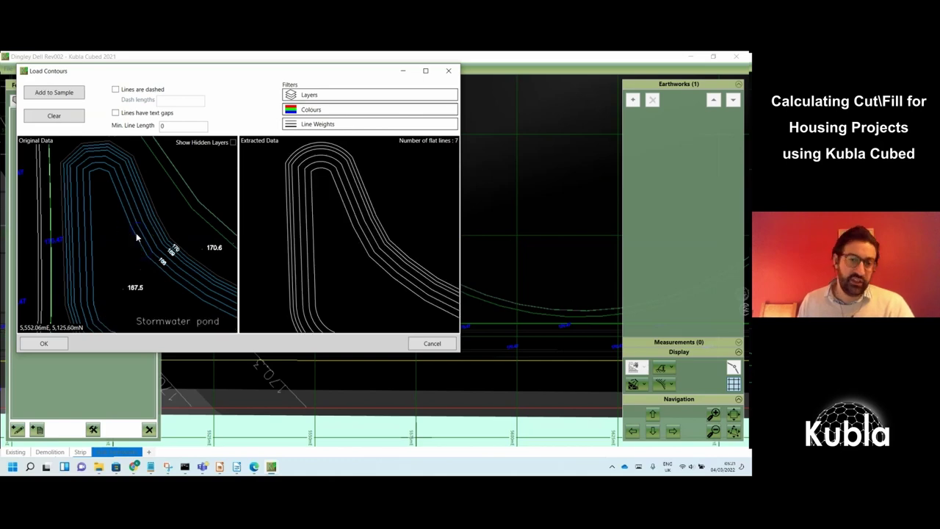
Check the Pond layer and the extracted pond lines, and import them as contours with a 0.01 m line reduction tolerance
scroll(135, 237, "down", 1)
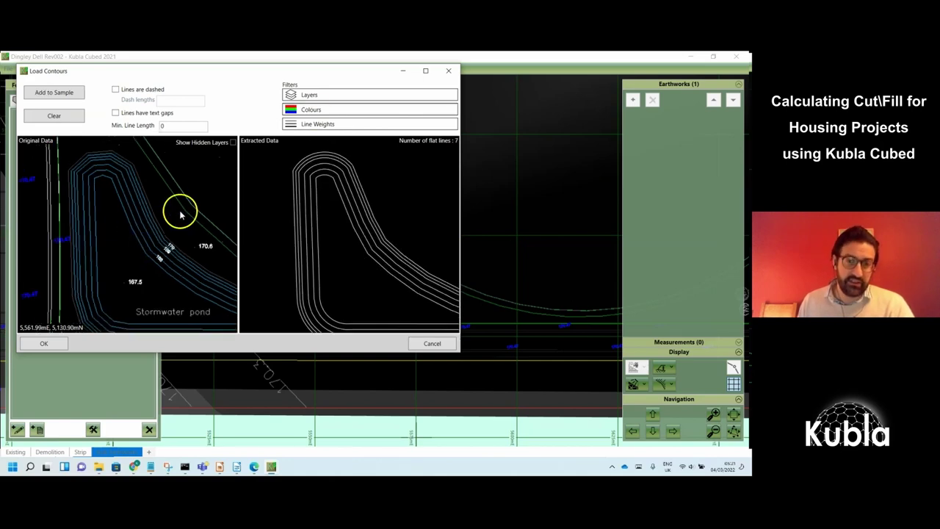
left_click(310, 94)
scroll(316, 209, "down", 5)
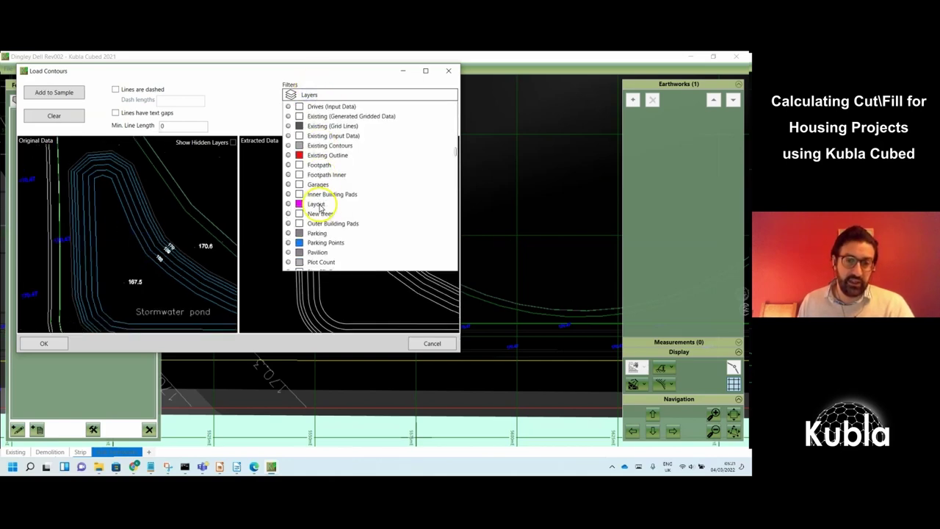
scroll(320, 208, "down", 5)
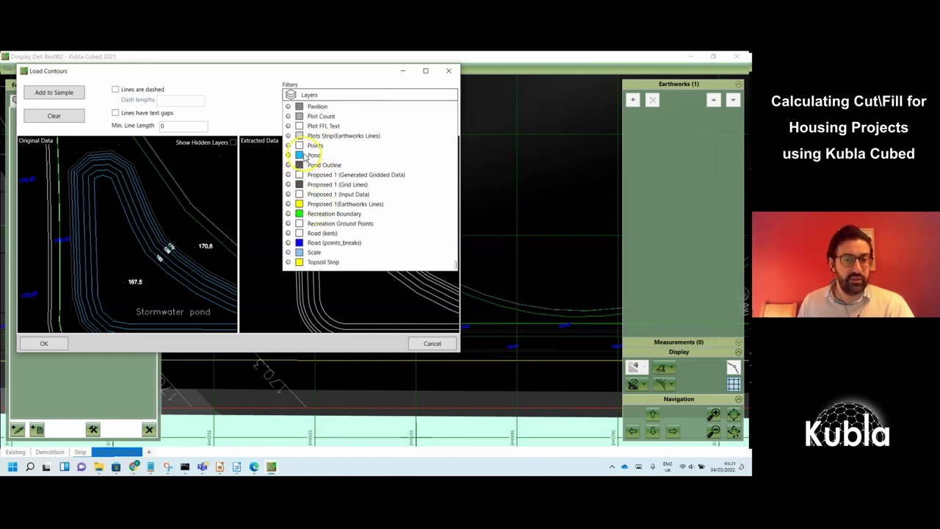
left_click(304, 156)
left_click(252, 105)
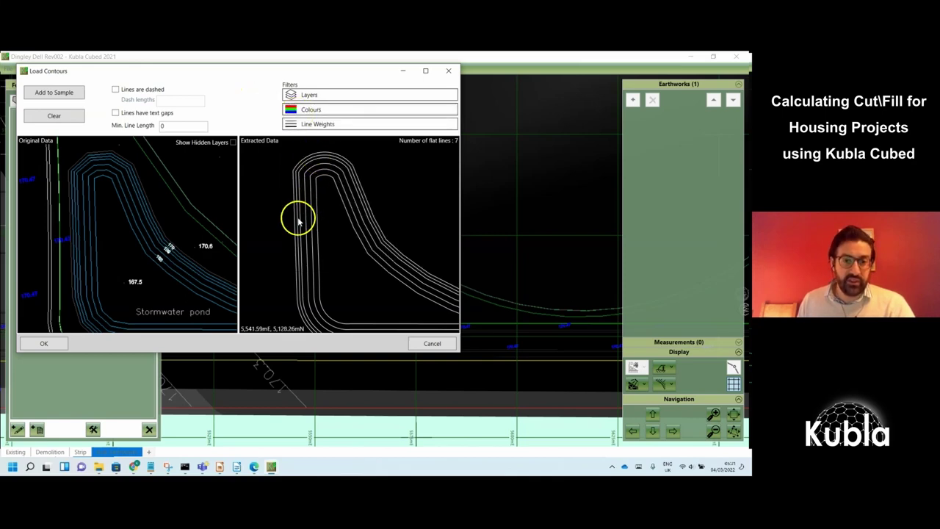
scroll(301, 216, "down", 1)
left_click_drag(328, 264, 296, 241)
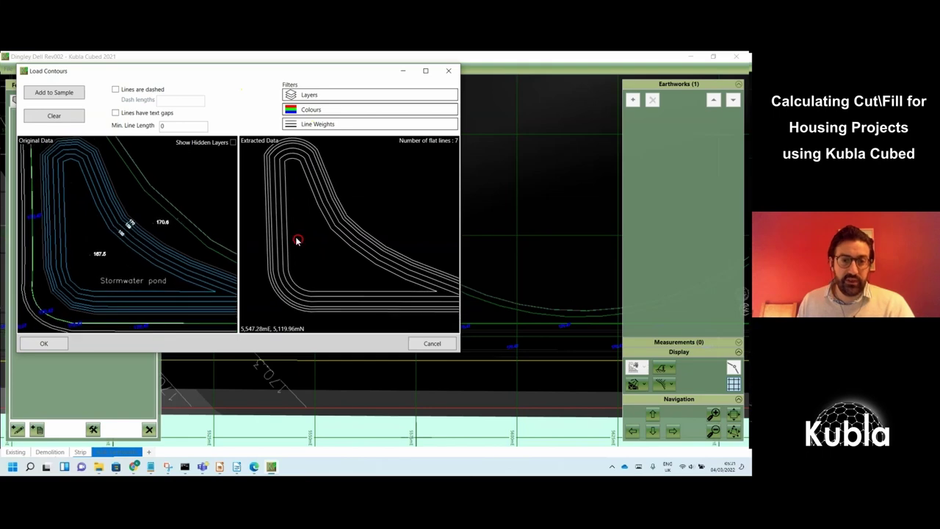
left_click(55, 344)
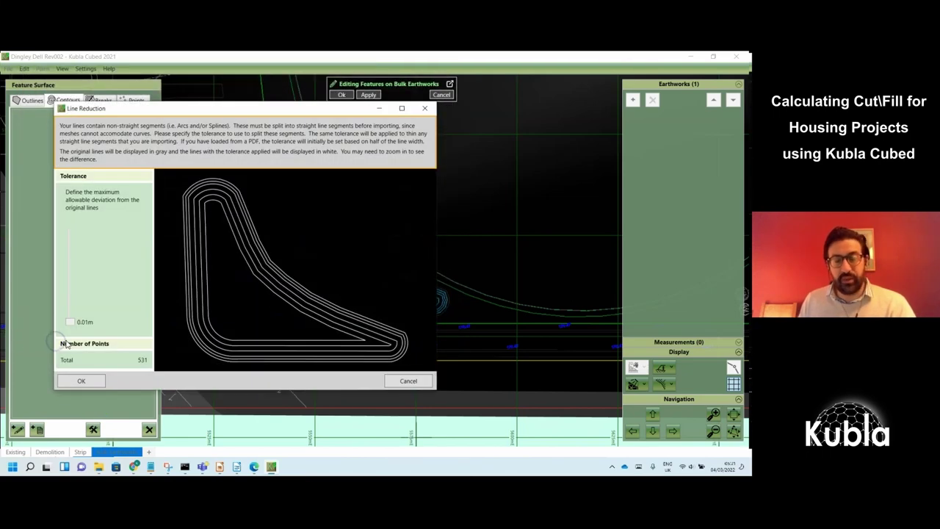
left_click(82, 381)
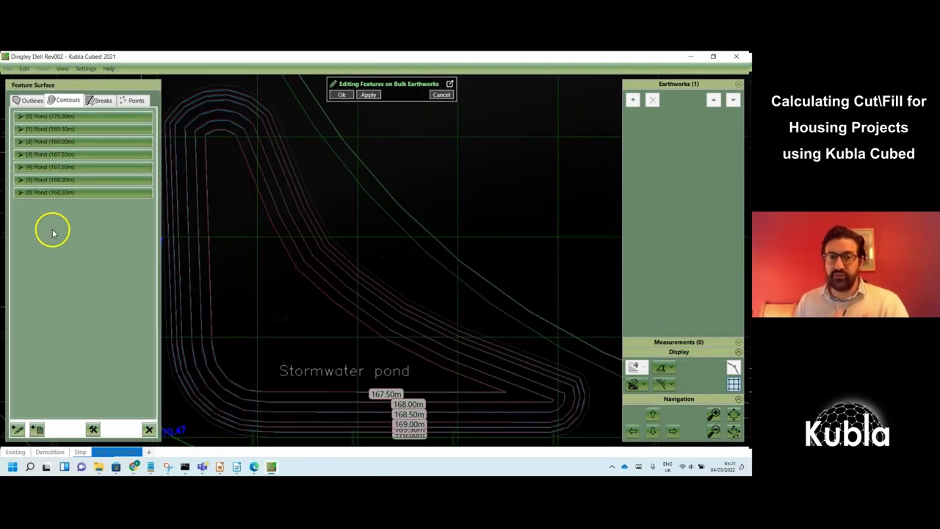
Load outlines from the Dingley Dell Housing V 12 CAD plan, extracting the stormwater pond's outermost line by sampling it
left_click(29, 101)
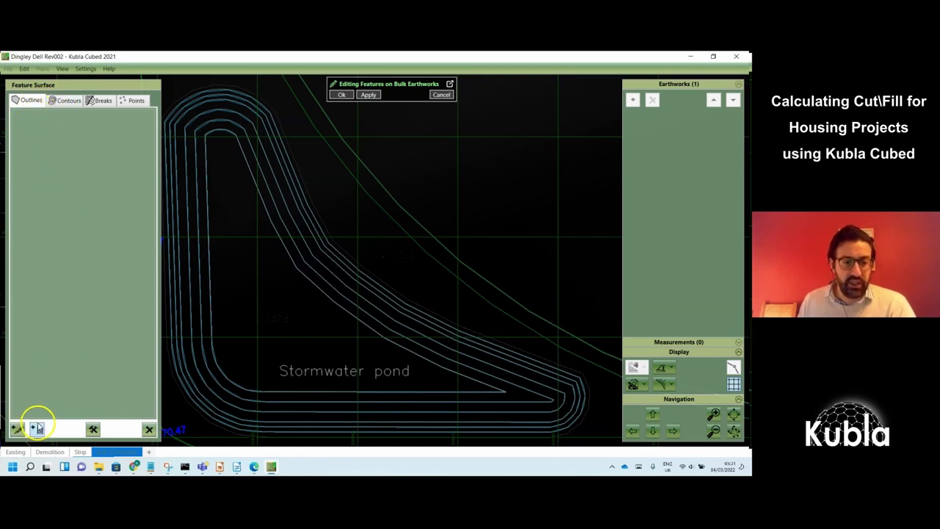
left_click(39, 427)
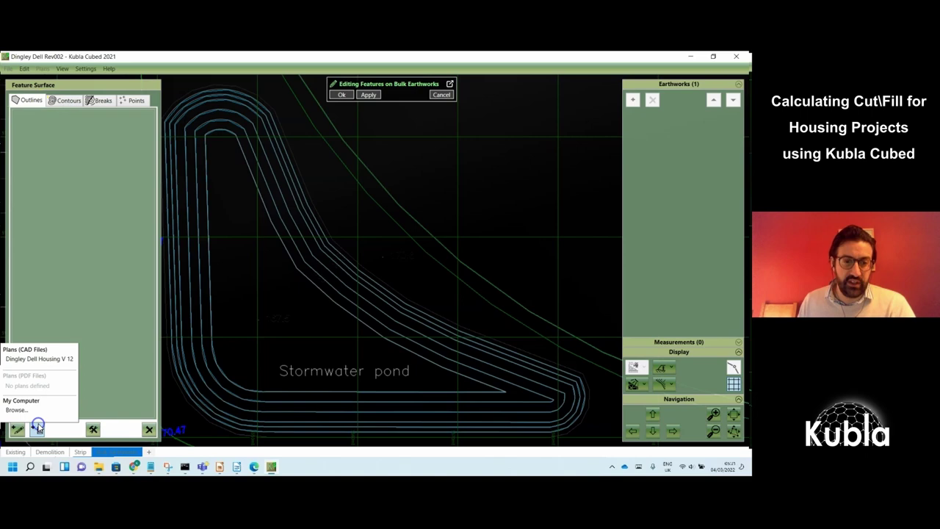
left_click(48, 359)
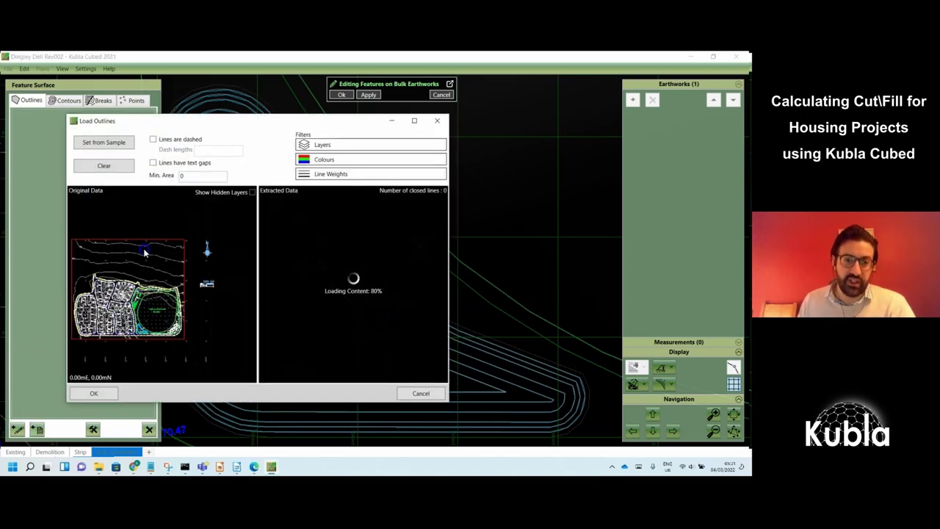
left_click(99, 143)
scroll(145, 323, "up", 5)
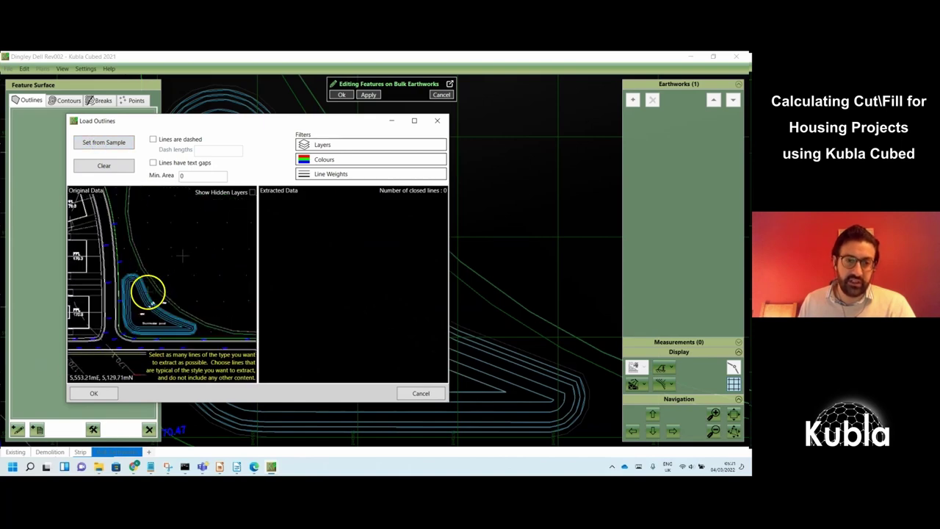
scroll(147, 293, "up", 5)
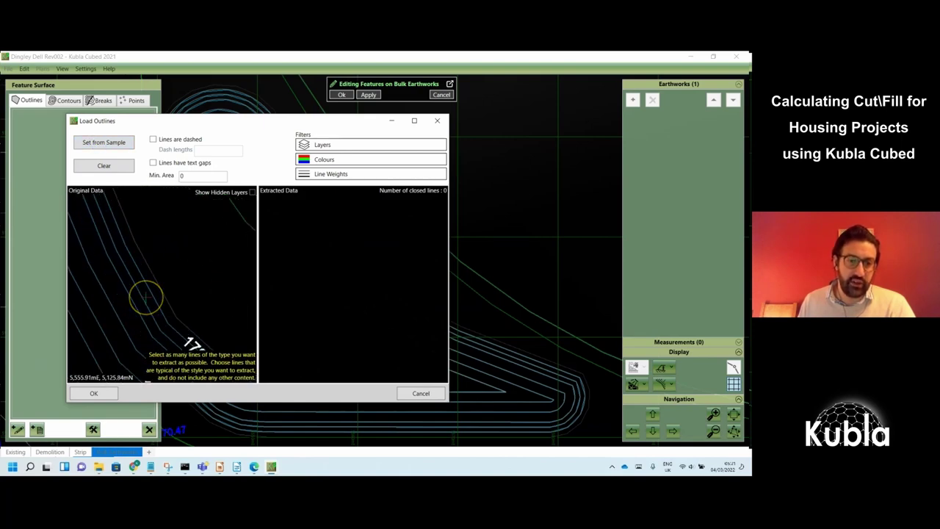
scroll(146, 297, "up", 3)
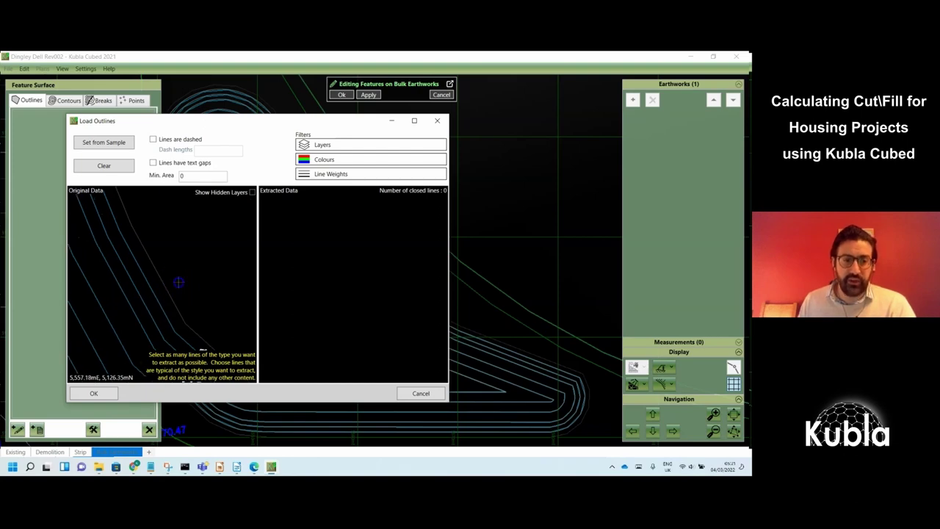
left_click(155, 268)
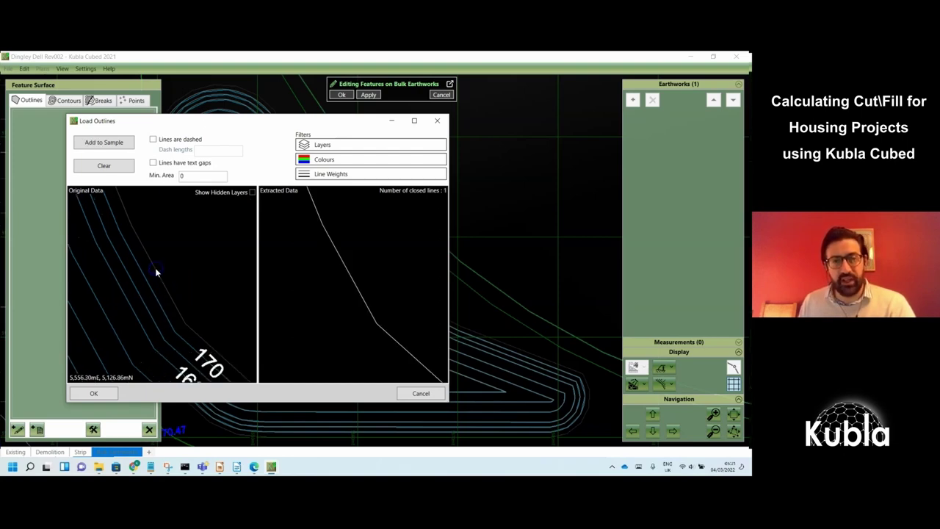
Check the extracted pond outline as a whole and import it with a 0.01 m line reduction tolerance
scroll(155, 267, "down", 3)
scroll(155, 275, "down", 3)
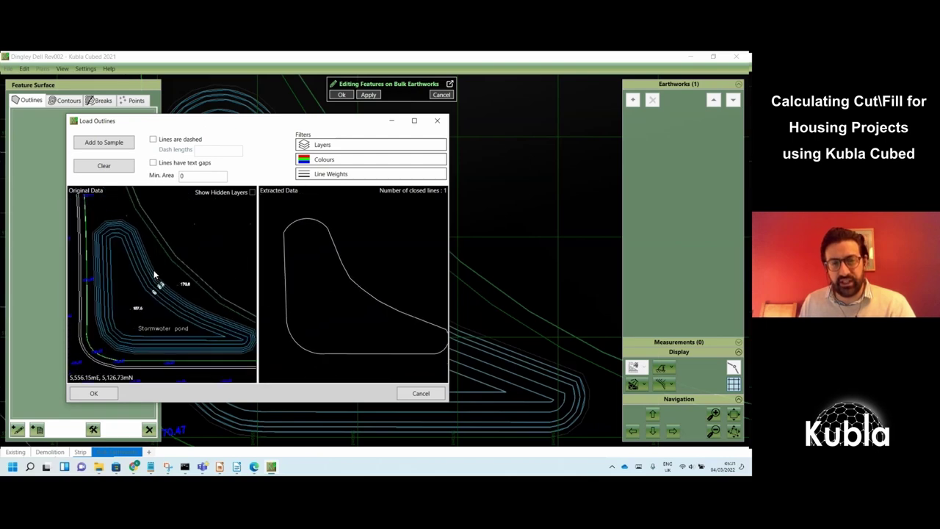
scroll(154, 275, "down", 2)
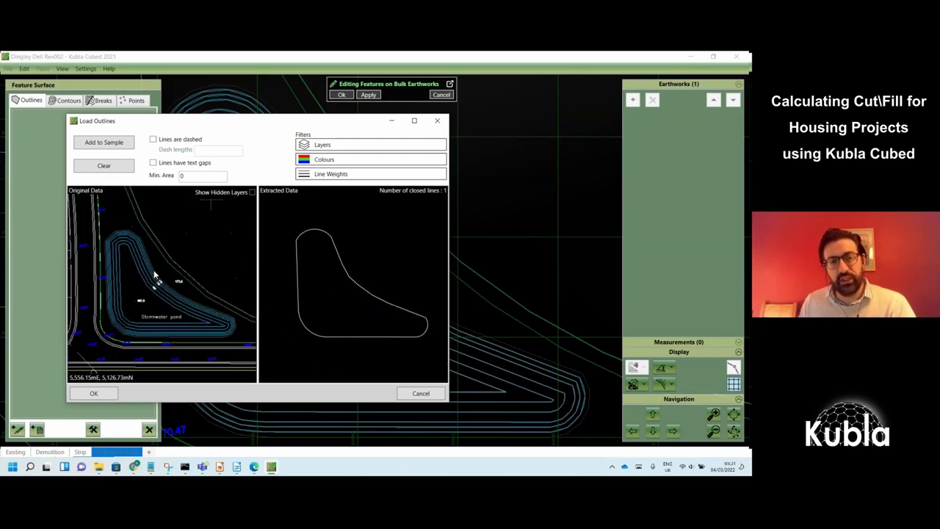
left_click(96, 394)
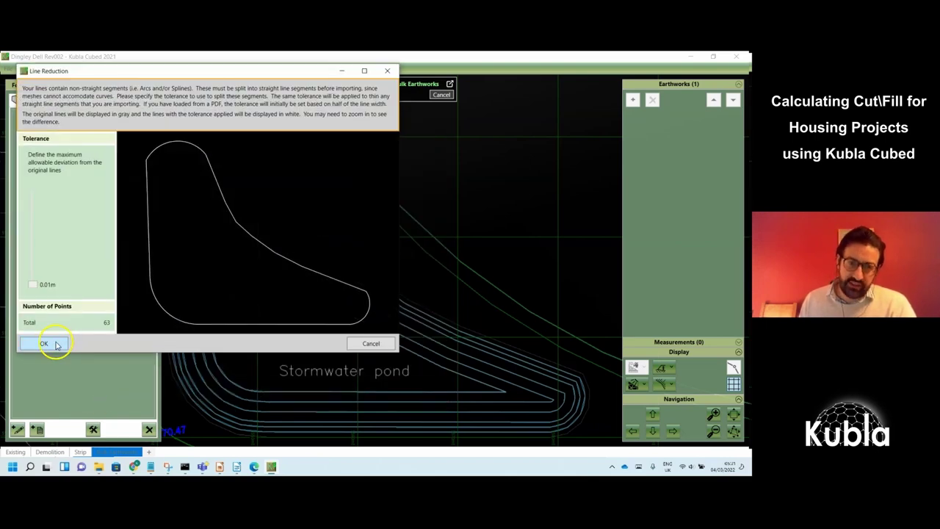
left_click(54, 345)
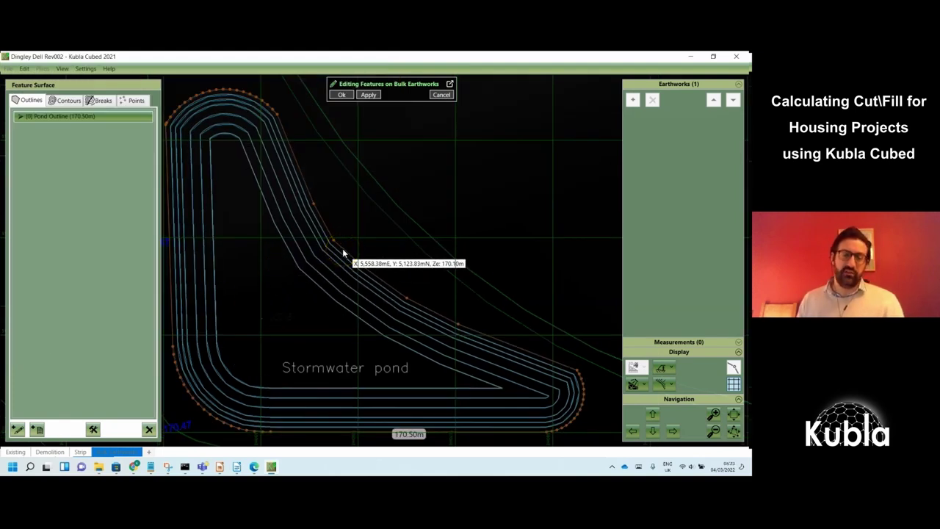
Set the Pond Outline's levels to Use Ground Levels and accept the feature edits on Bulk Earthworks
left_click(42, 118)
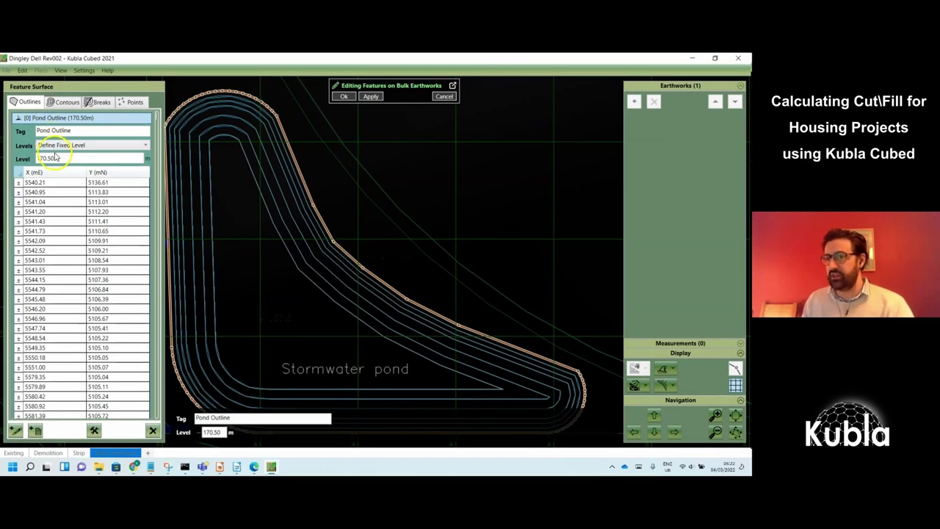
left_click(98, 145)
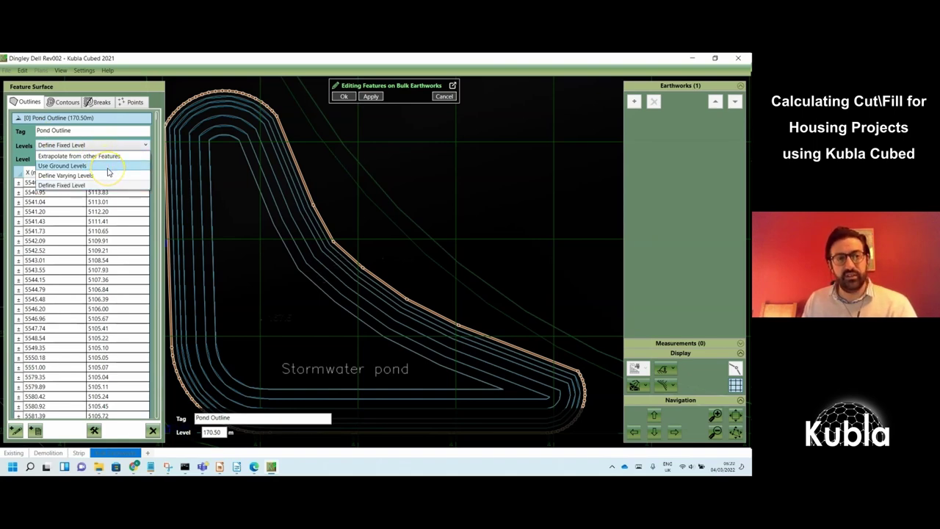
left_click(108, 166)
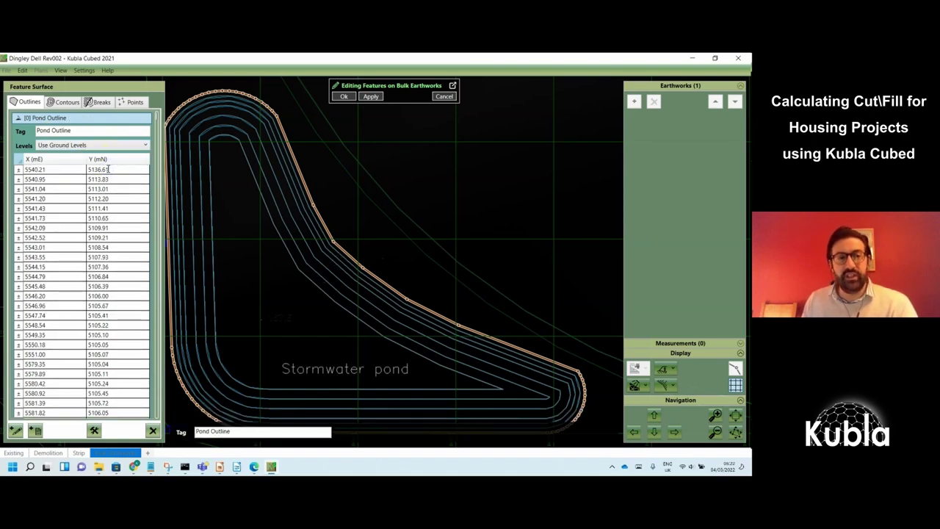
left_click(344, 96)
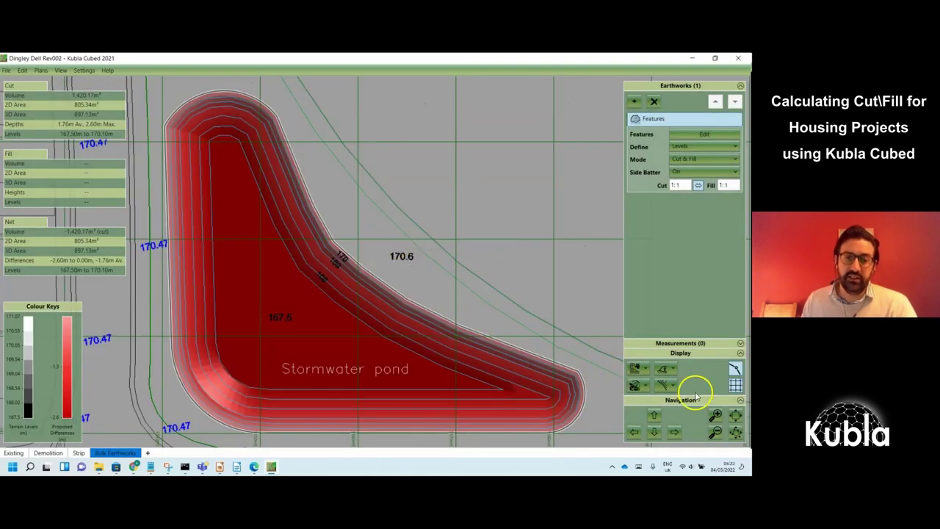
Show the Bulk Earthworks phase in the 3D Orbit View and examine the excavated pond from a low angle
left_click(639, 371)
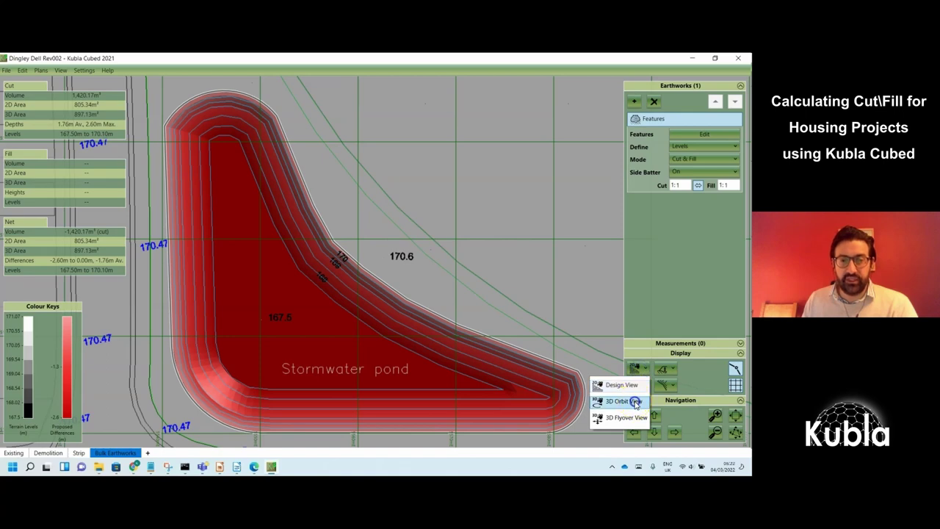
left_click(636, 401)
left_click_drag(525, 309, 538, 408)
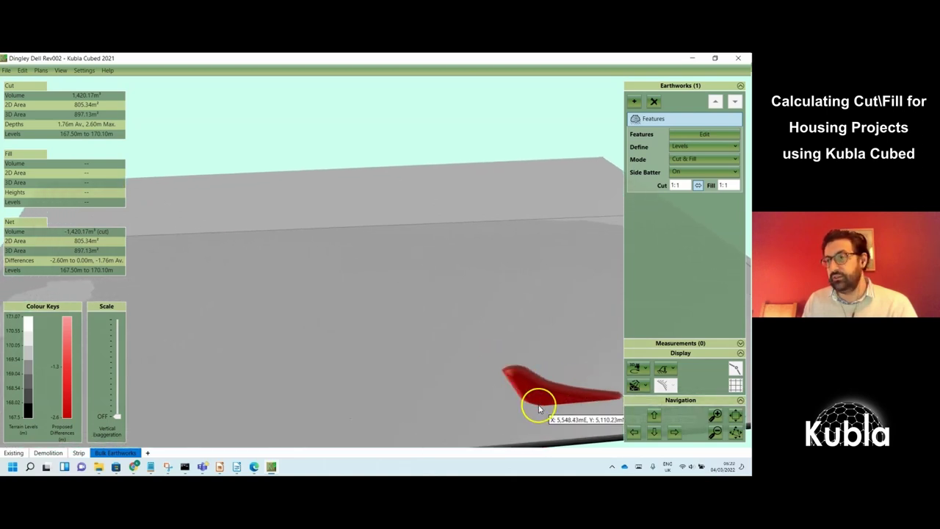
Rename the pond's feature surface as Detention Pond and define it by Levels & Offset with a Z offset of -0.2 m
left_click(656, 125)
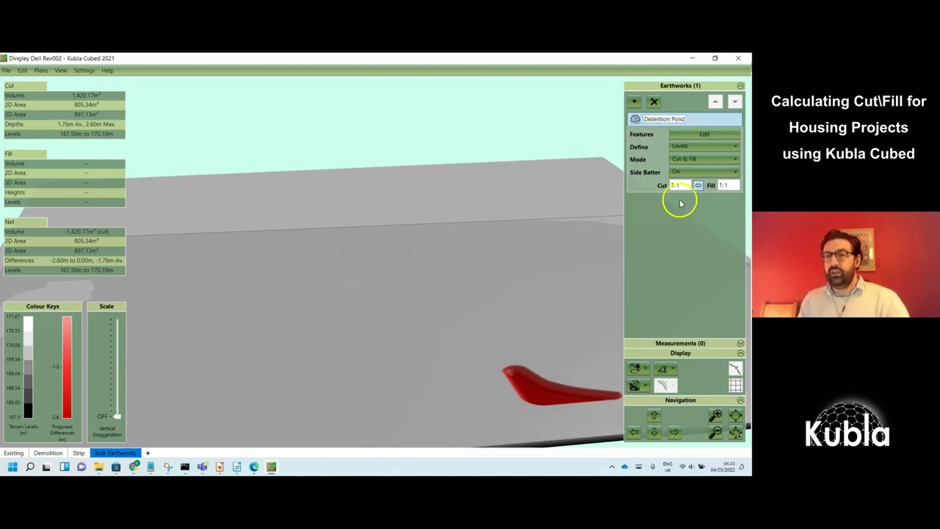
left_click(685, 147)
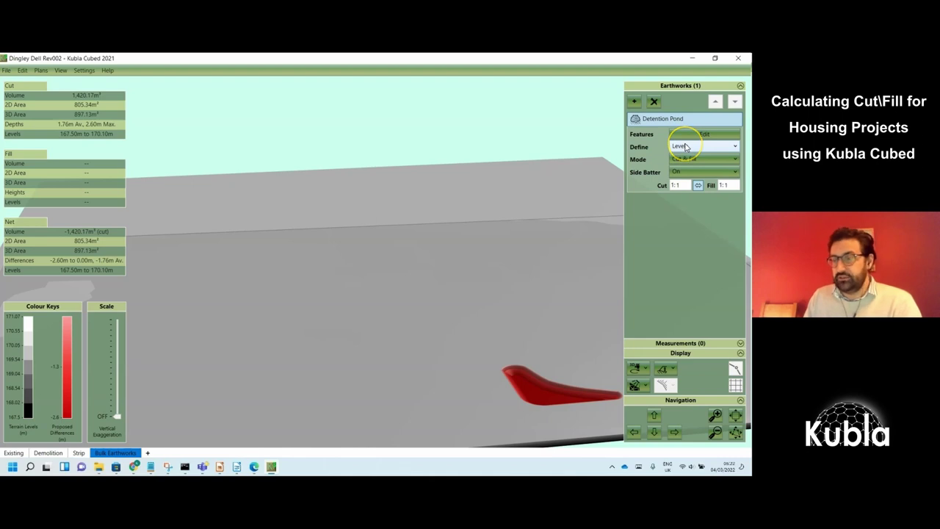
left_click(685, 147)
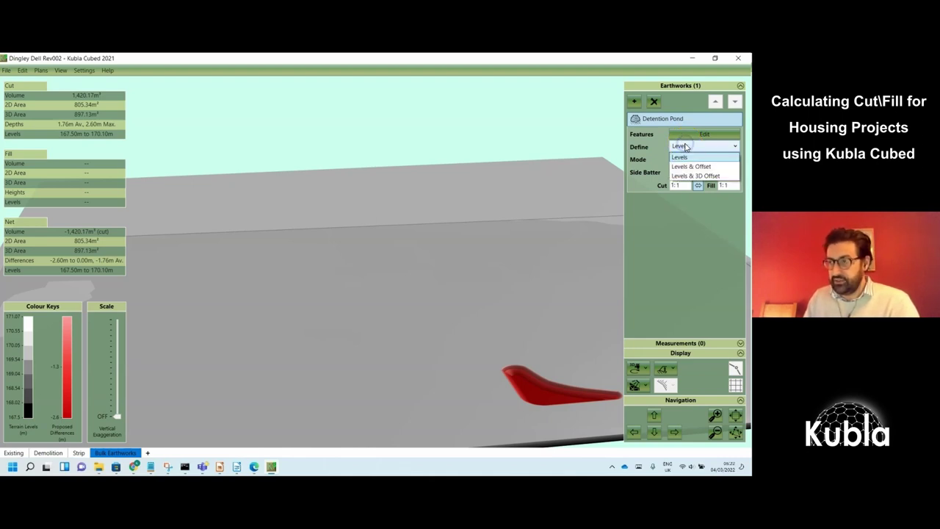
left_click(683, 156)
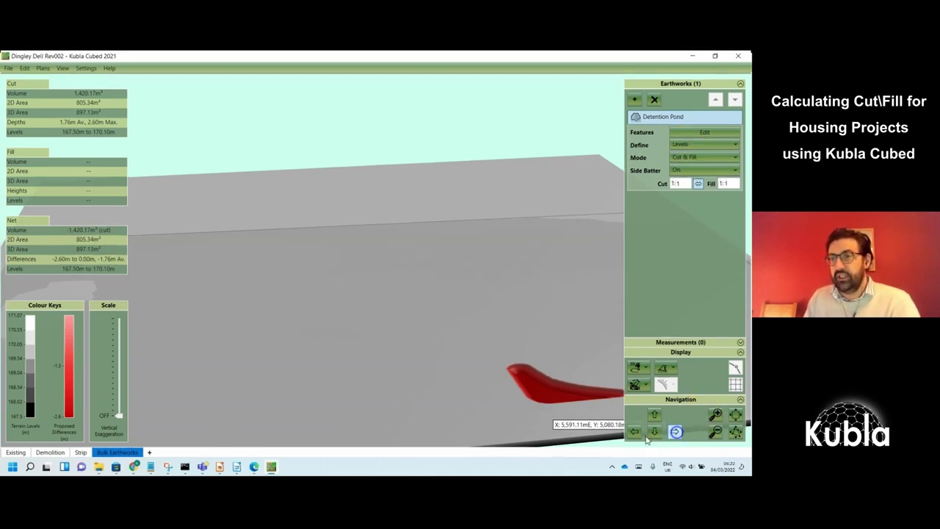
left_click(633, 434)
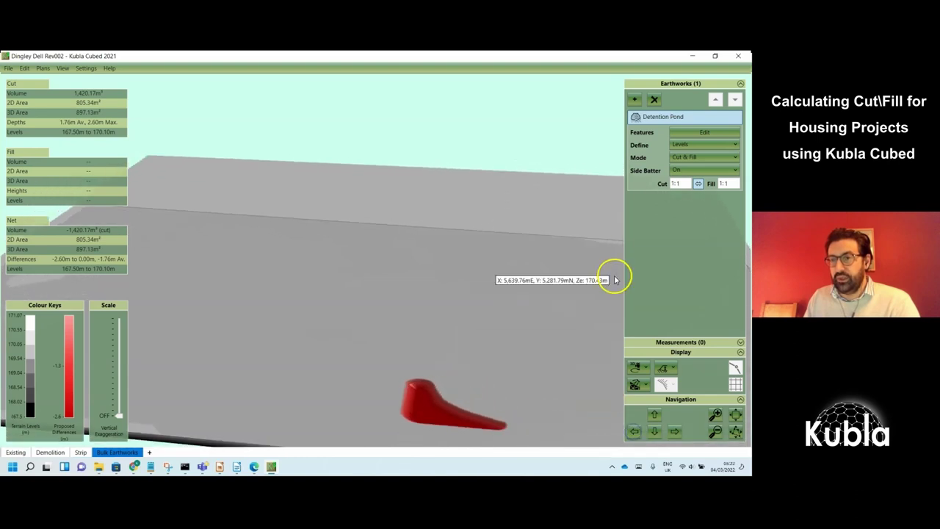
left_click(711, 144)
left_click(710, 167)
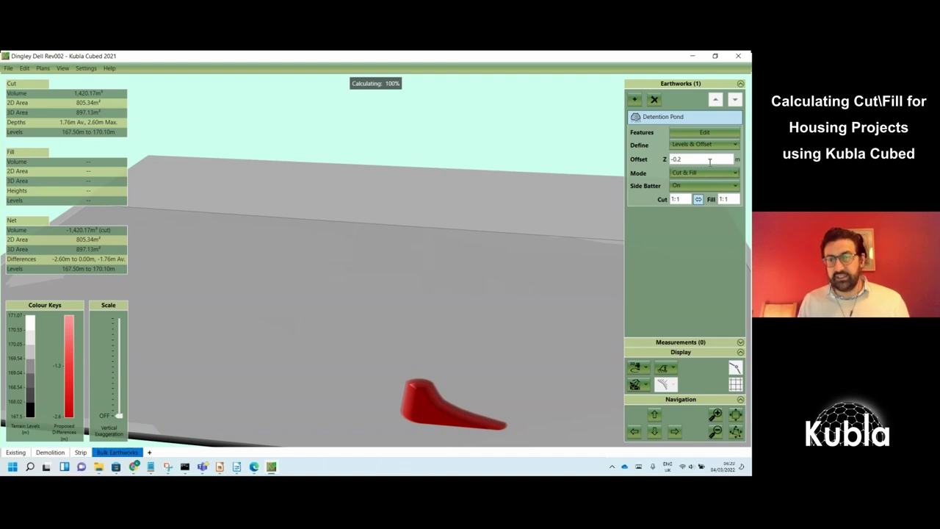
Return to the Design View and examine the site plan from the stormwater pond up to the Dingley Dell Cricket Pavilion
left_click(635, 384)
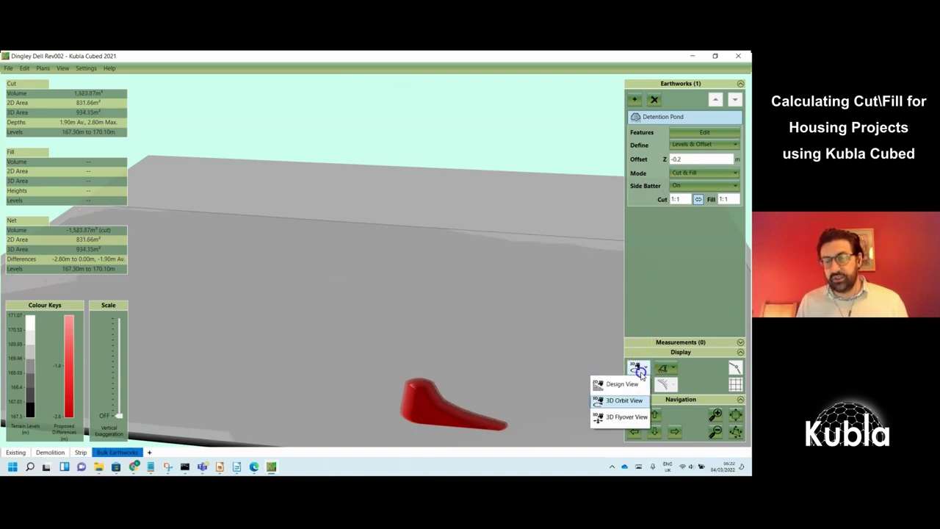
left_click(634, 385)
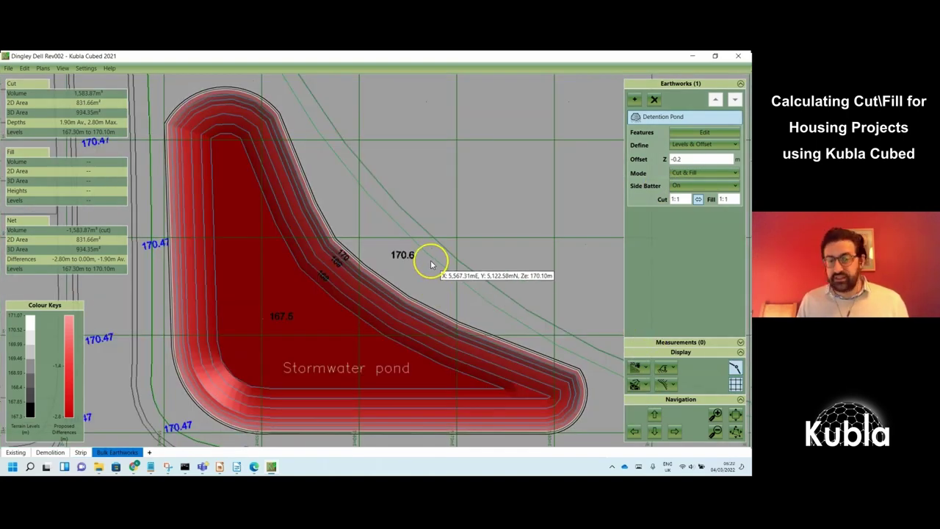
scroll(430, 260, "down", 4)
scroll(430, 263, "down", 1)
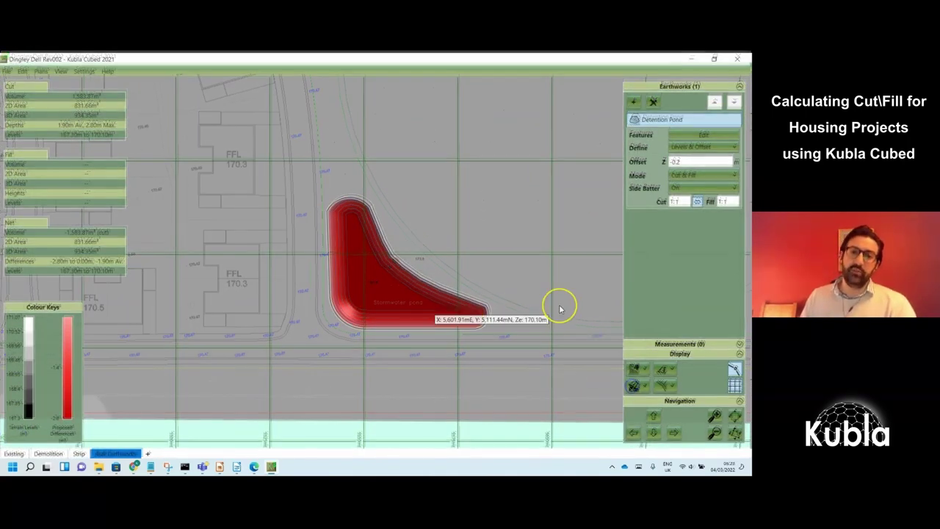
scroll(560, 308, "down", 3)
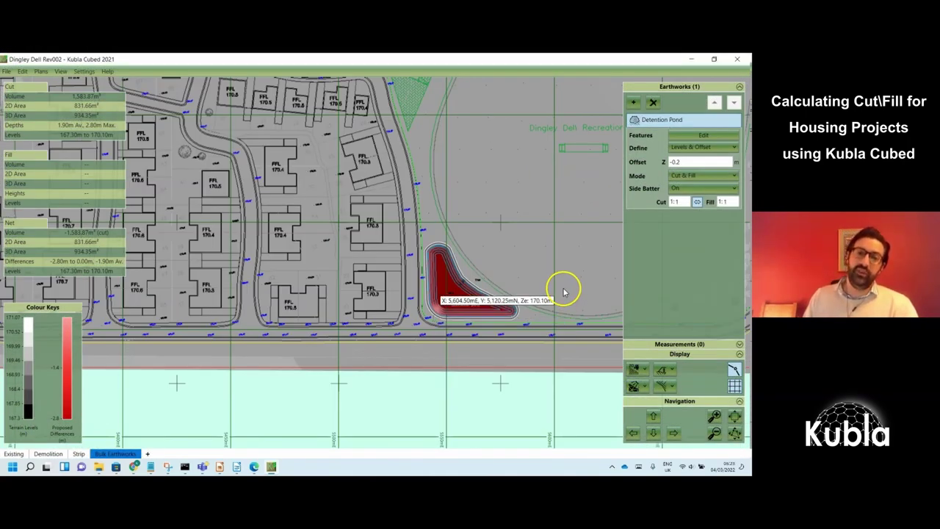
left_click_drag(570, 259, 551, 348)
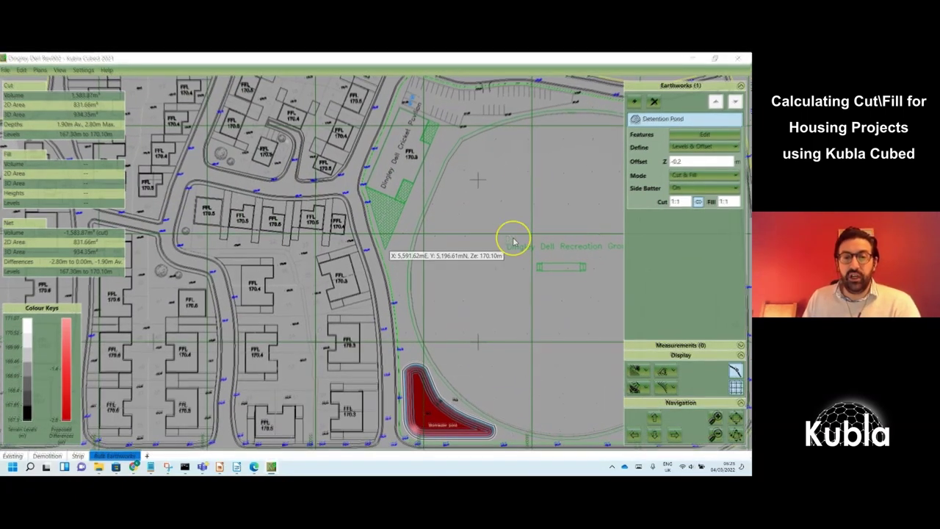
scroll(433, 158, "up", 3)
left_click_drag(409, 151, 415, 251)
scroll(415, 254, "up", 1)
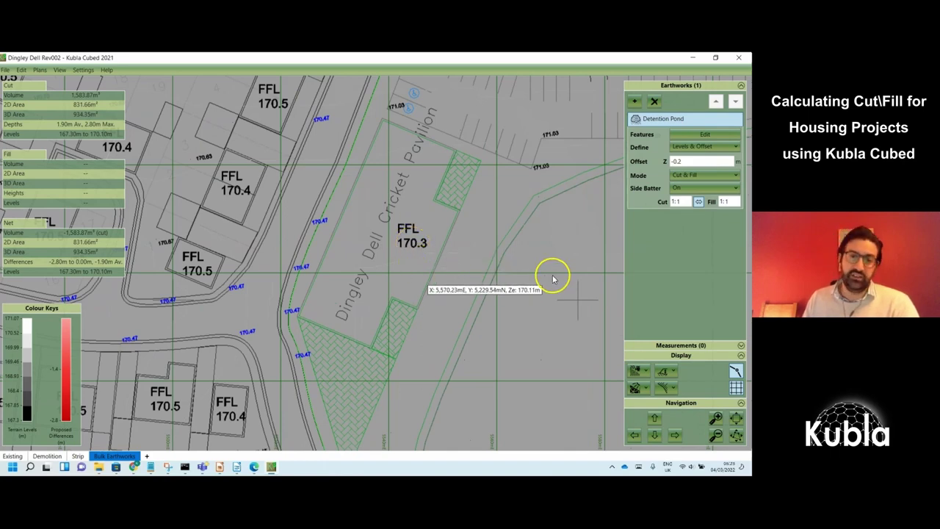
Add a platform to Bulk Earthworks with an eight-point outline traced around the Dingley Dell Cricket Pavilion, leaving out the hatched paving areas
left_click(635, 101)
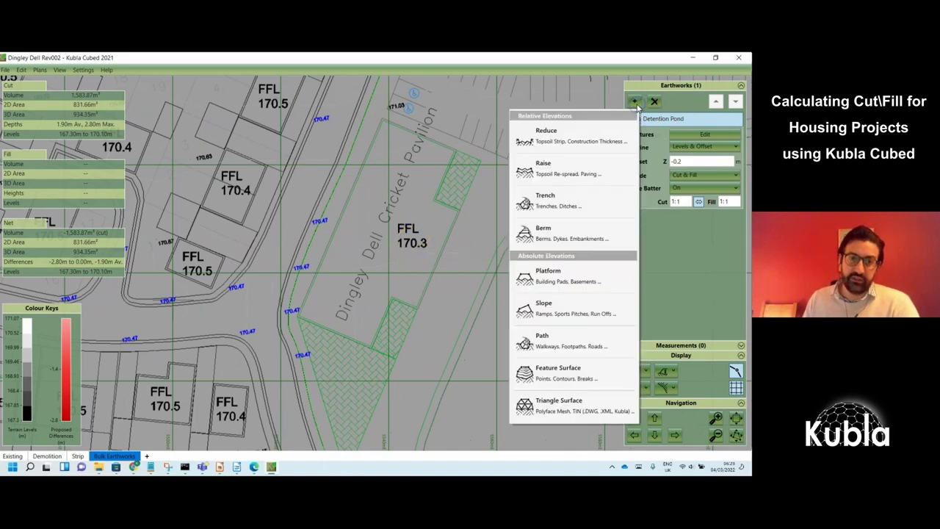
left_click(597, 281)
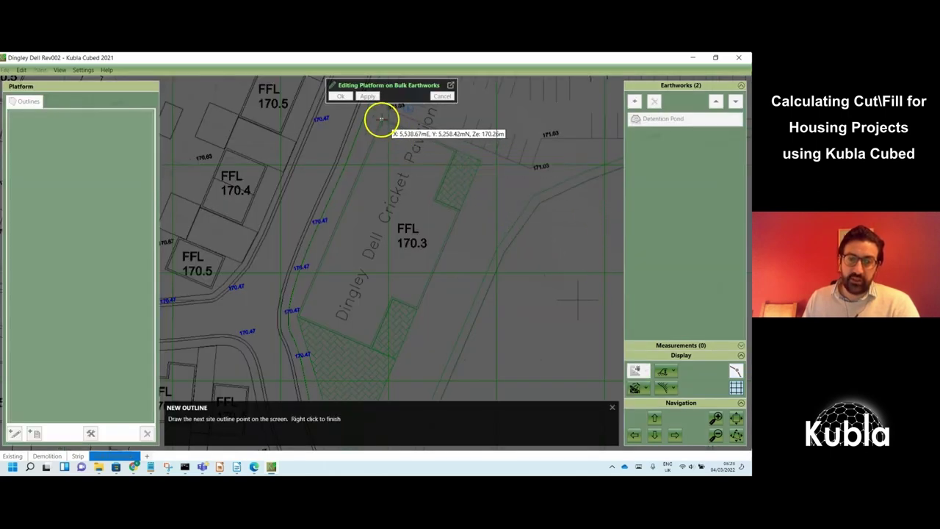
left_click(381, 118)
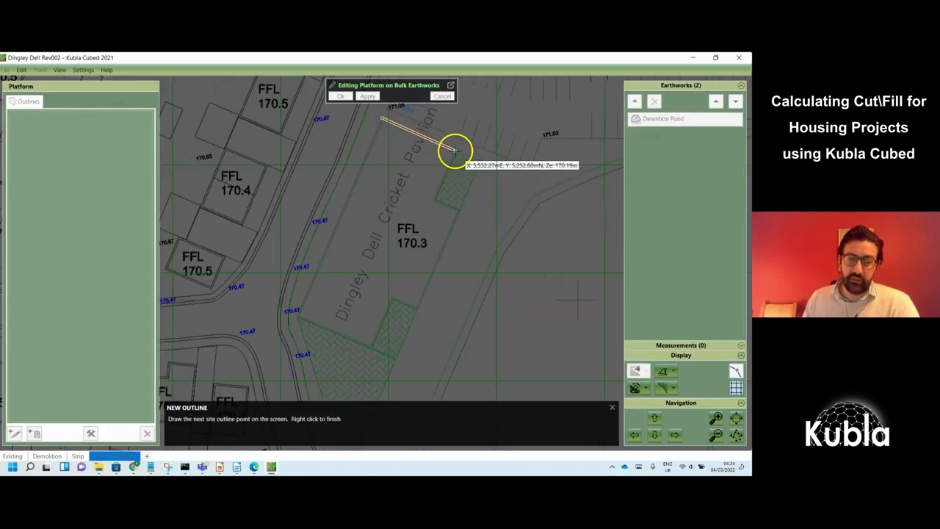
left_click(455, 149)
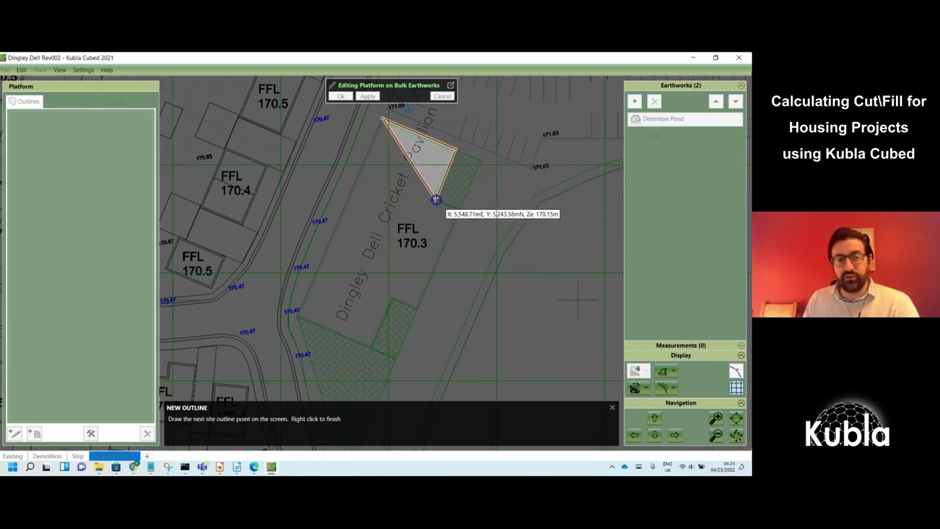
left_click(435, 199)
left_click(461, 211)
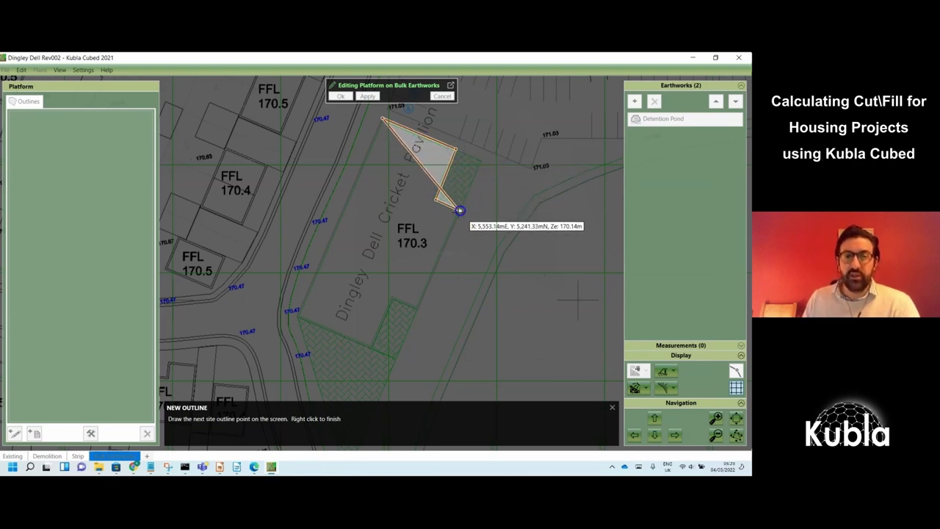
left_click(417, 306)
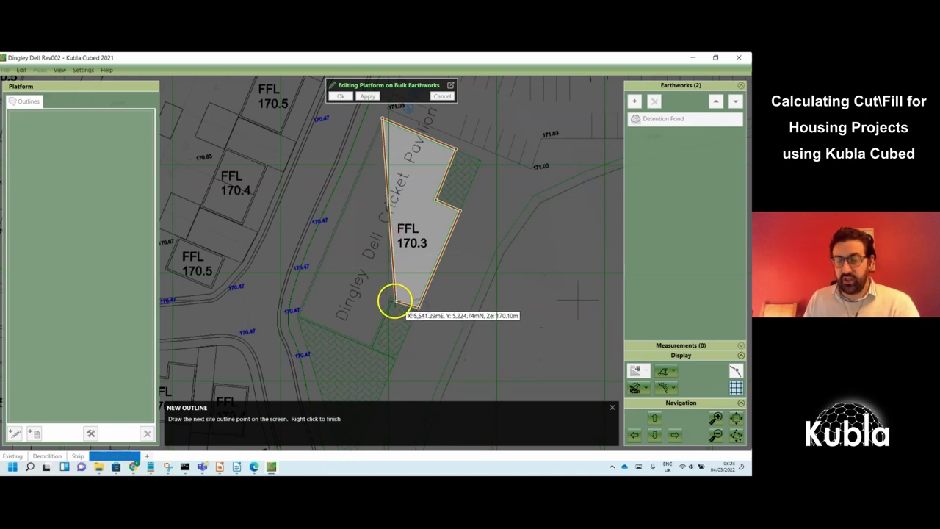
left_click(394, 298)
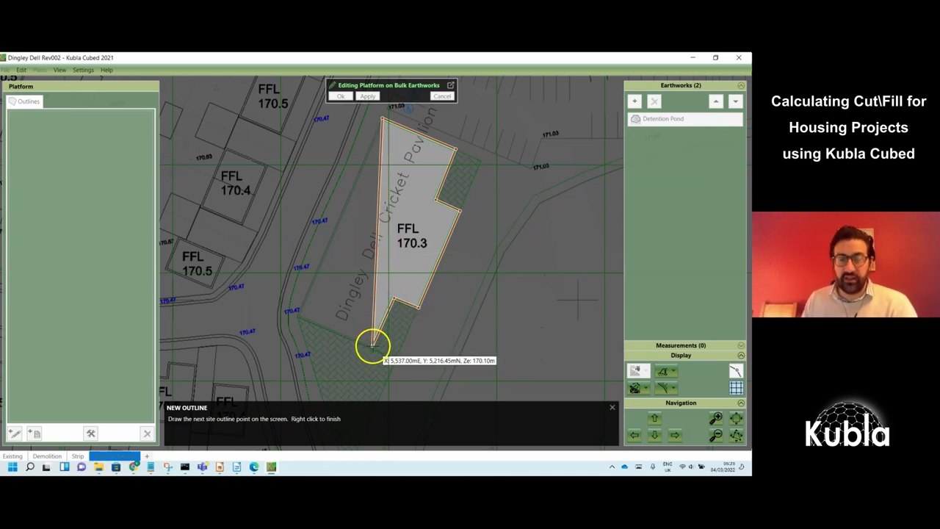
left_click(372, 346)
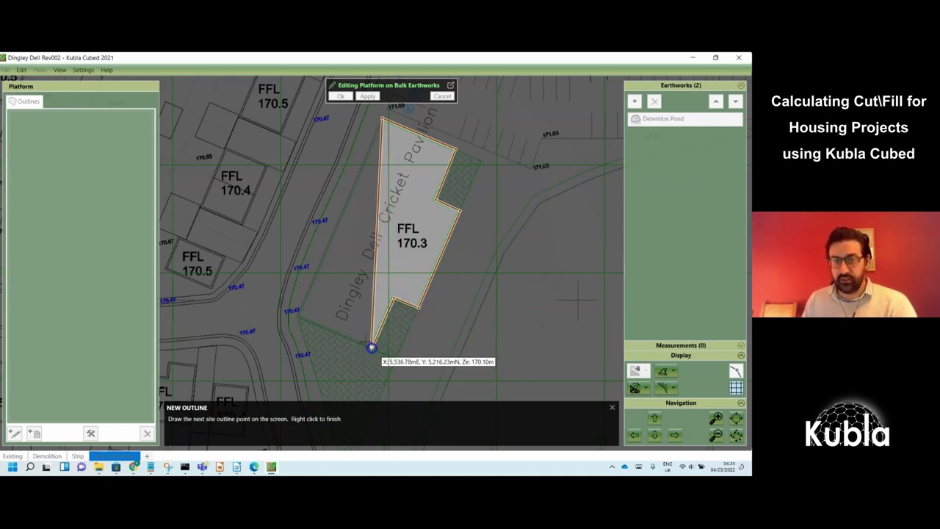
left_click(296, 314)
right_click(297, 314)
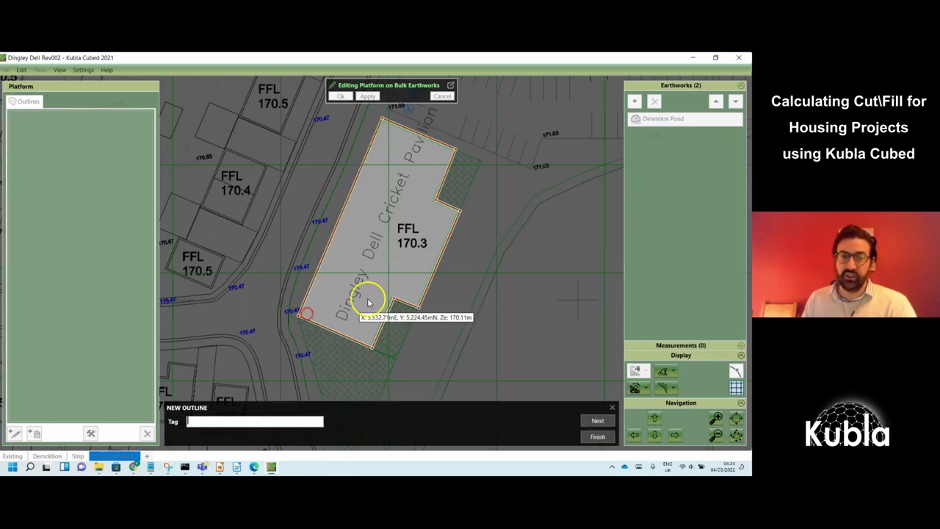
left_click(598, 437)
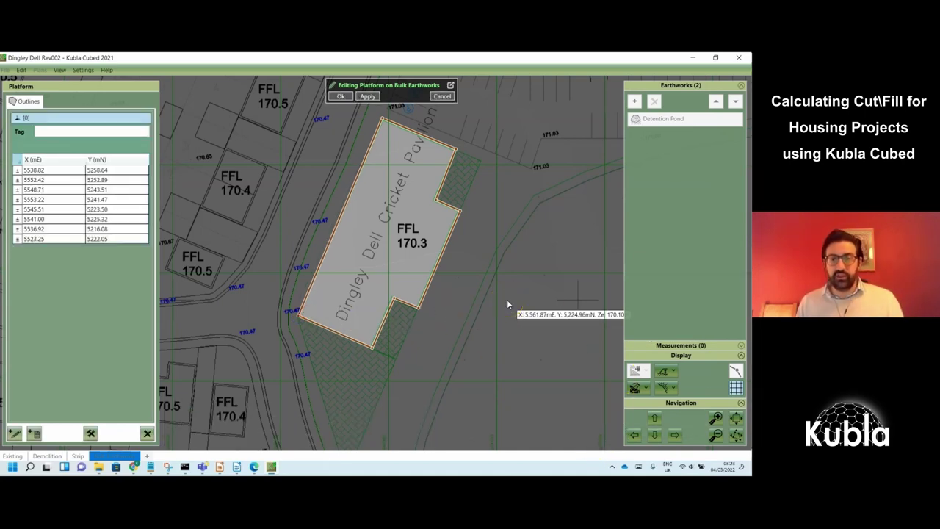
left_click(350, 98)
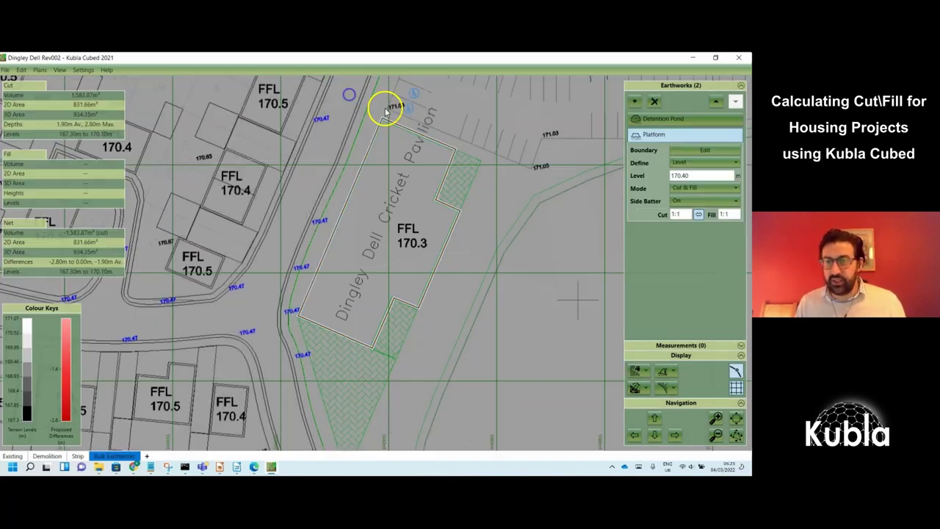
Set the pavilion platform's level to 170.3 m and rename the platform as Cricket Pavilion
left_click(701, 174)
key("BackSpace")
key("BackSpace")
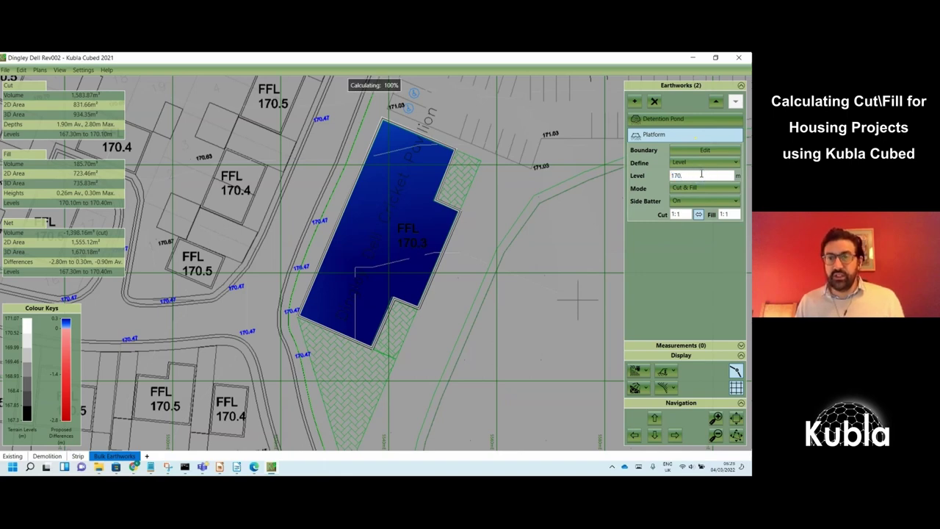
type("3")
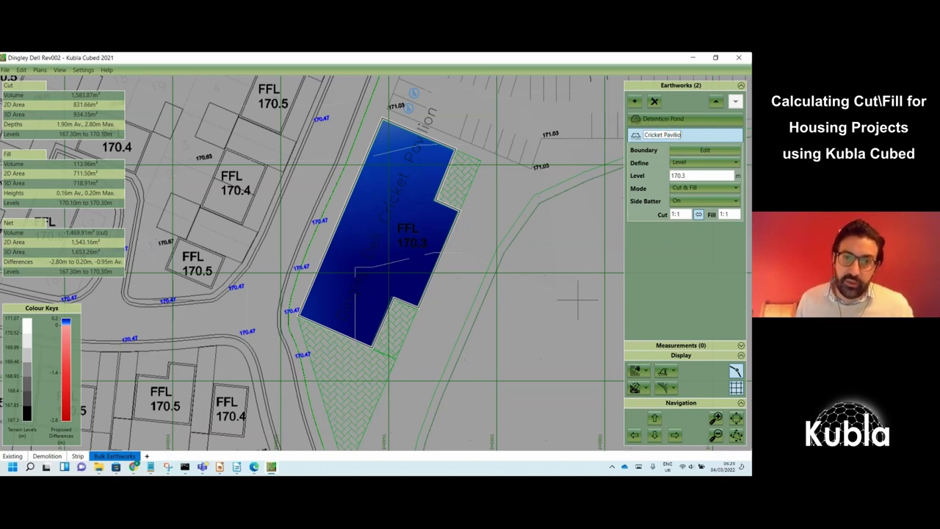
key("Return")
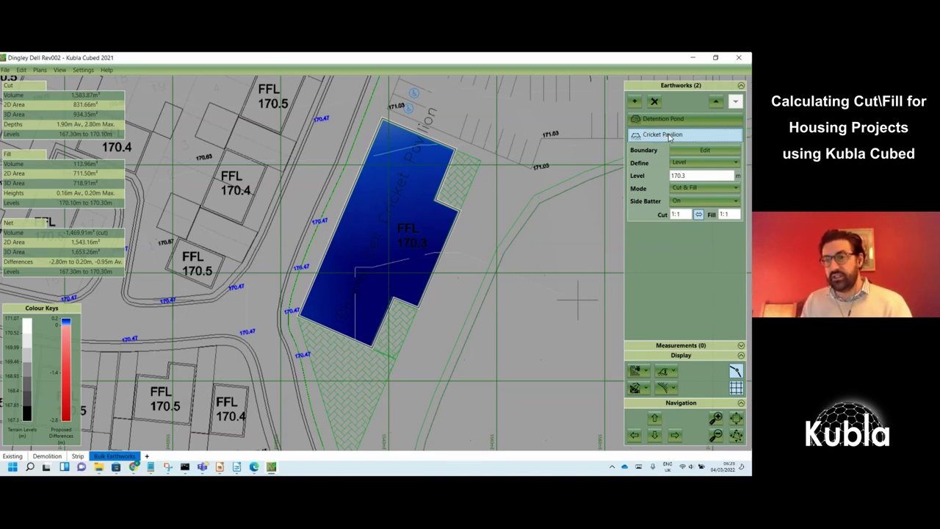
left_click_drag(668, 136, 698, 136)
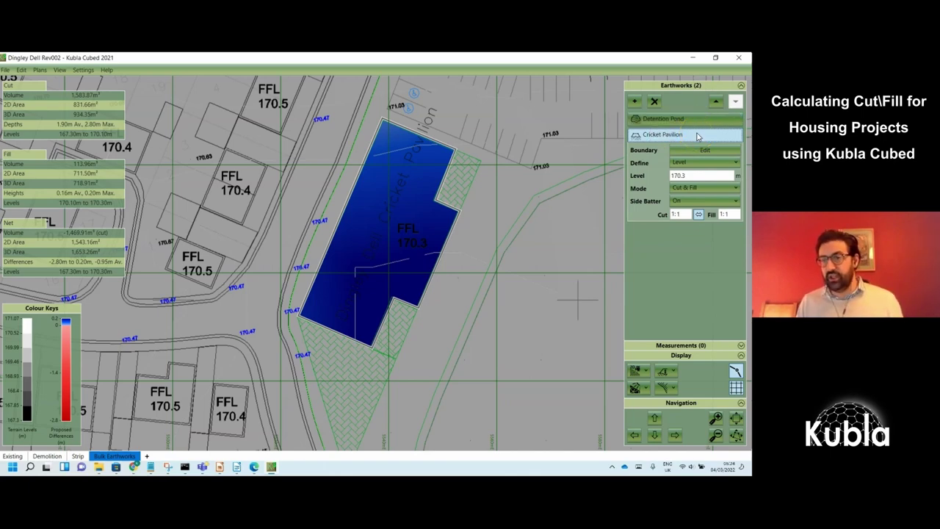
left_click(675, 141)
left_click(676, 140)
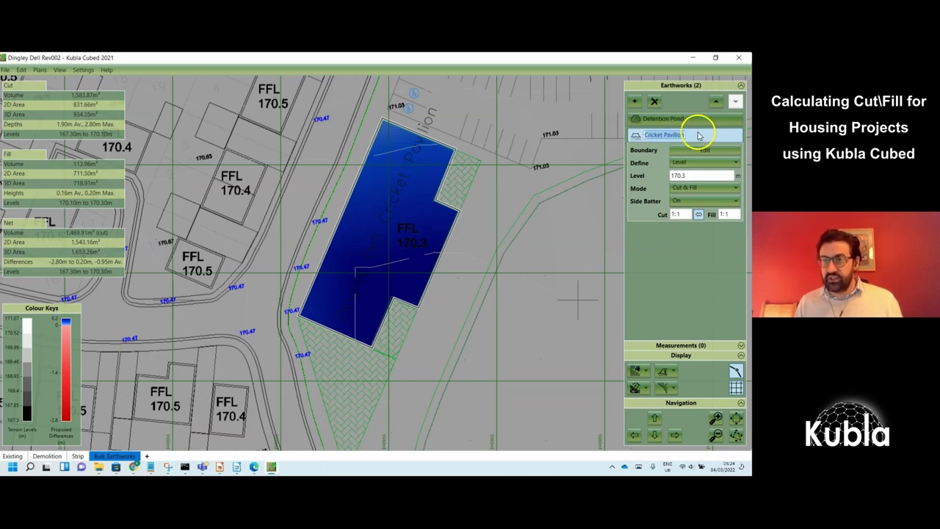
key("Return")
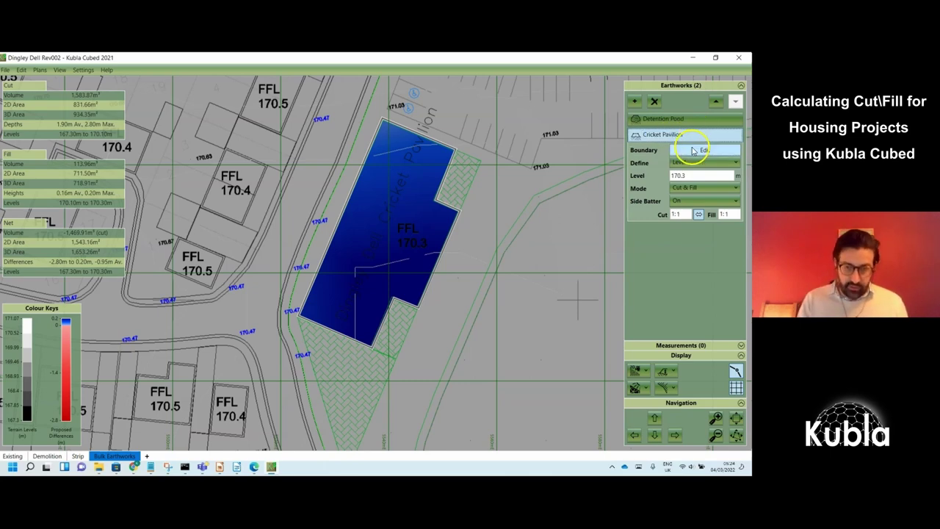
Define the Cricket Pavilion platform by Level & Offset with a Z offset of -0.3 m
left_click(687, 162)
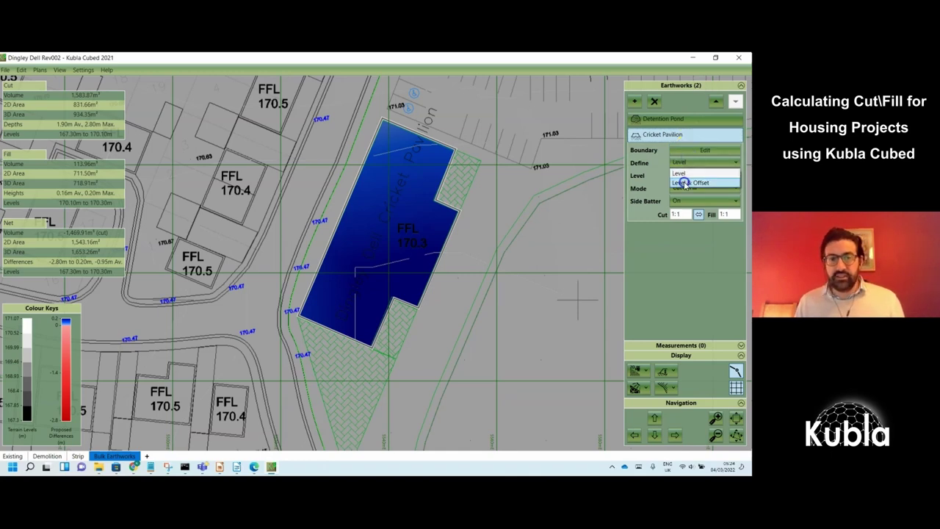
left_click(684, 183)
double_click(687, 188)
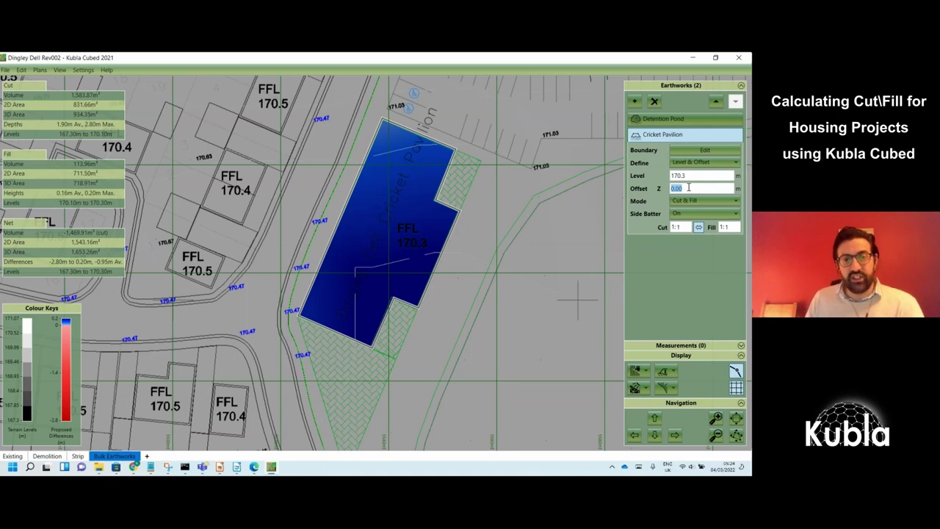
type("-")
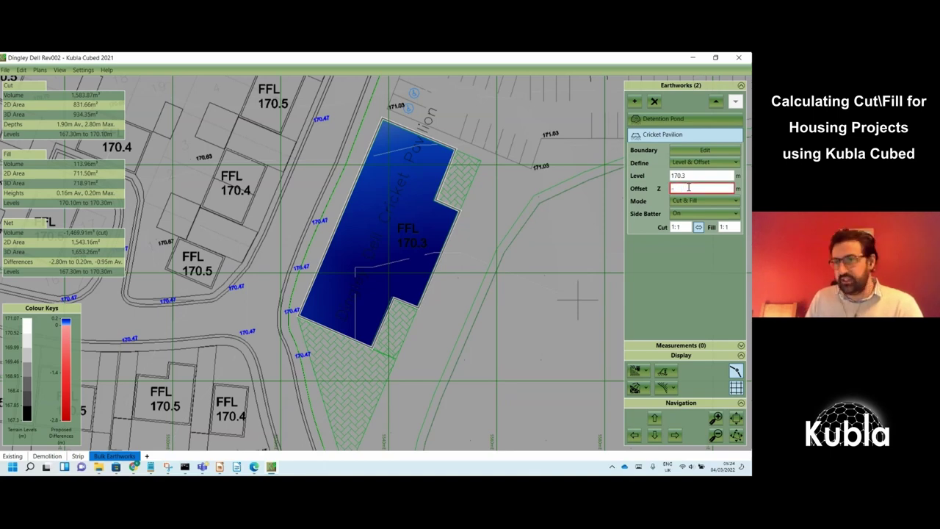
type("1.3")
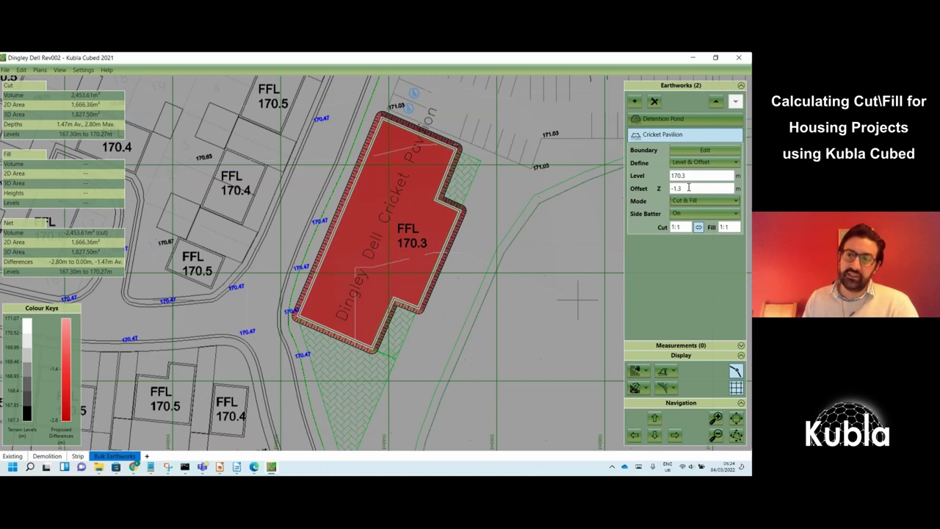
left_click(693, 204)
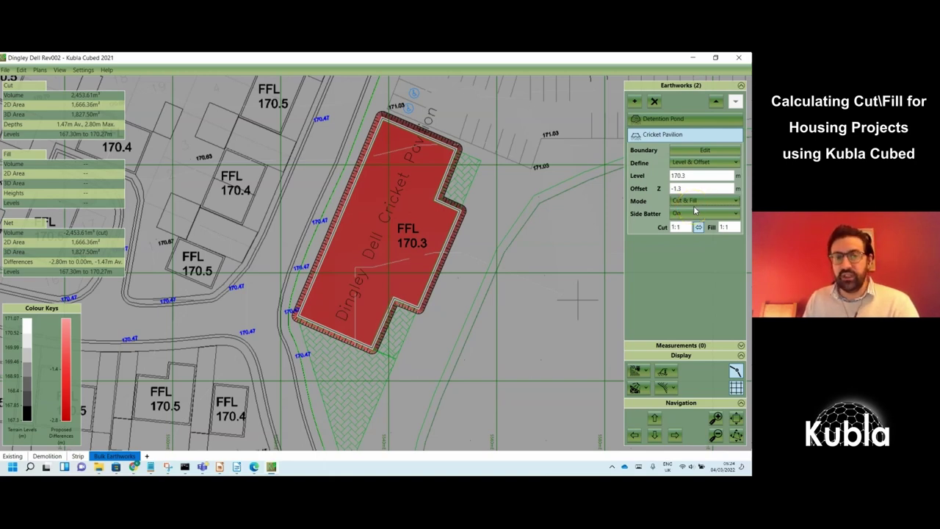
double_click(698, 189)
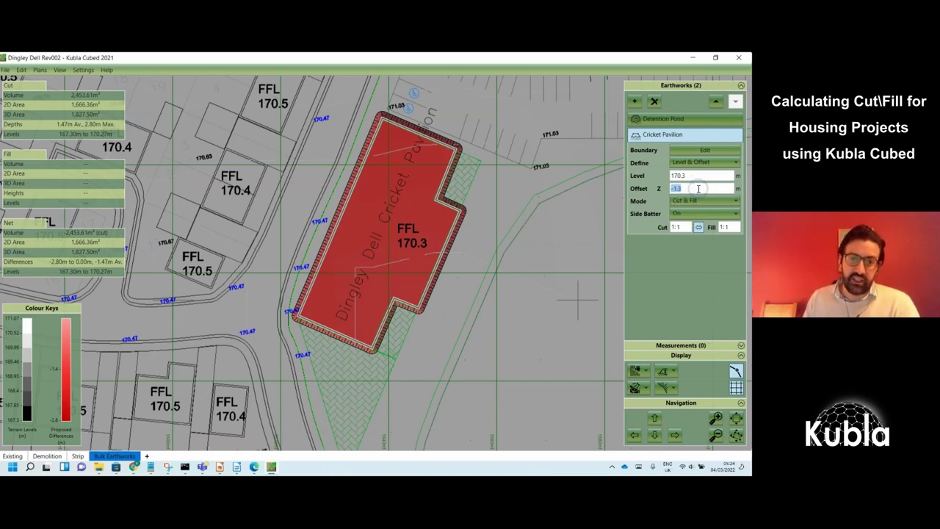
type("-0.3")
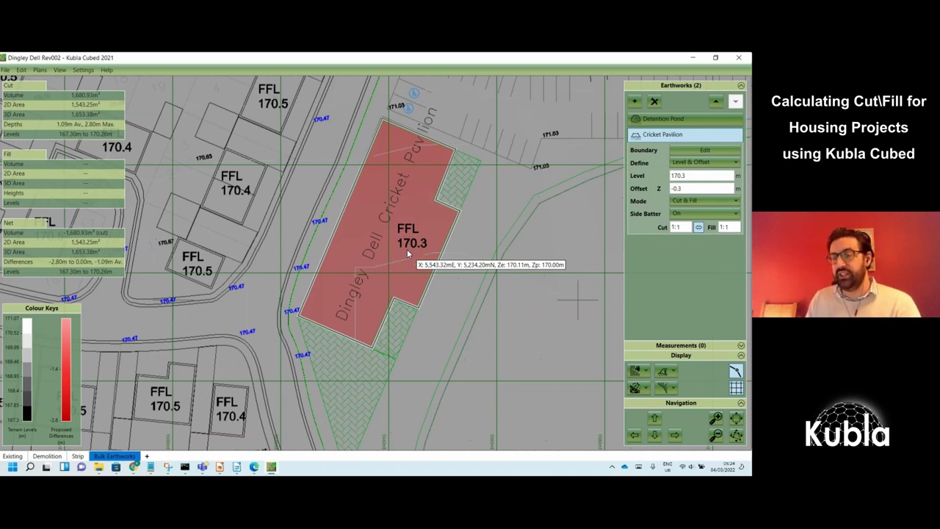
scroll(407, 249, "up", 1)
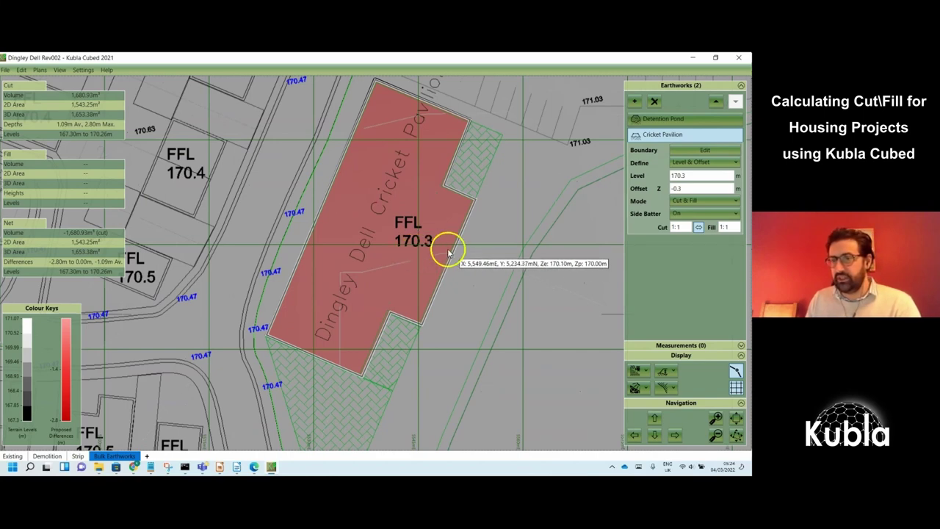
left_click(691, 344)
left_click(633, 111)
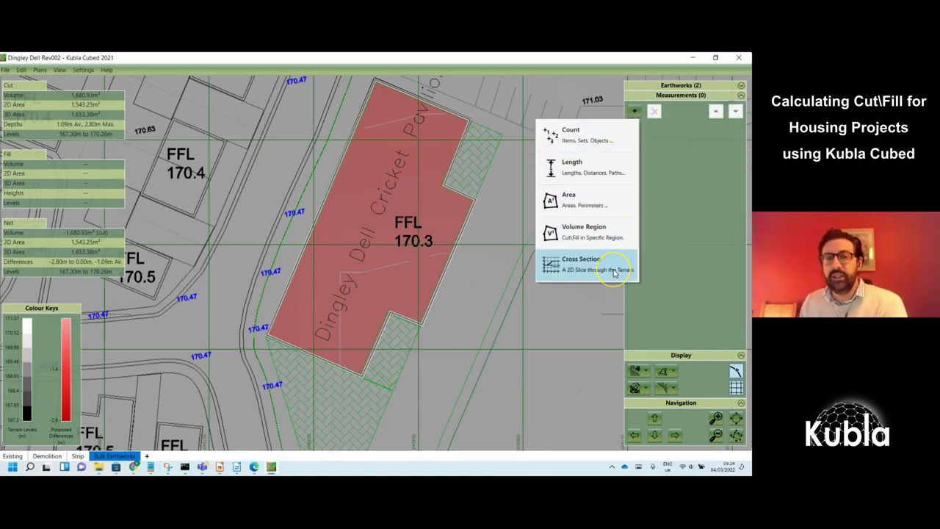
left_click(643, 79)
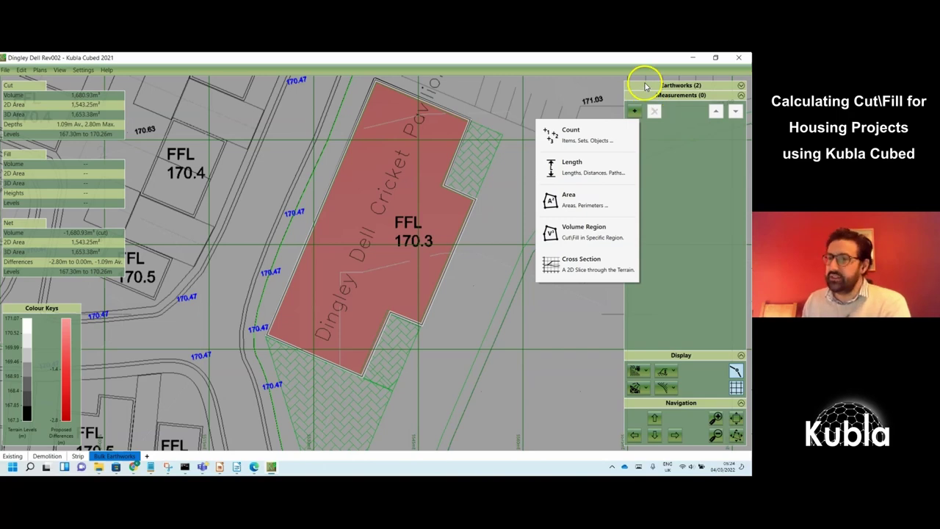
left_click(661, 86)
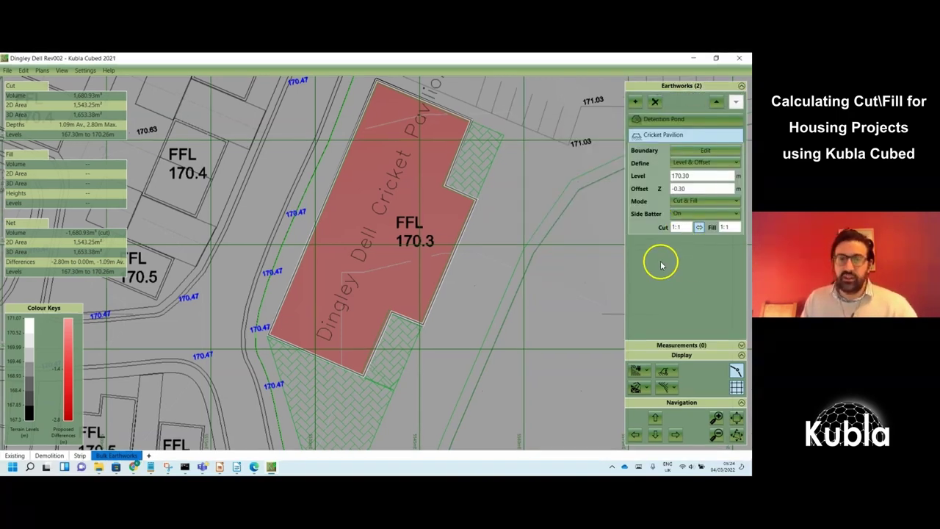
Add a feature surface to Bulk Earthworks for the car park beside the cricket pavilion
left_click_drag(524, 195, 345, 319)
scroll(353, 311, "down", 1)
left_click(365, 310)
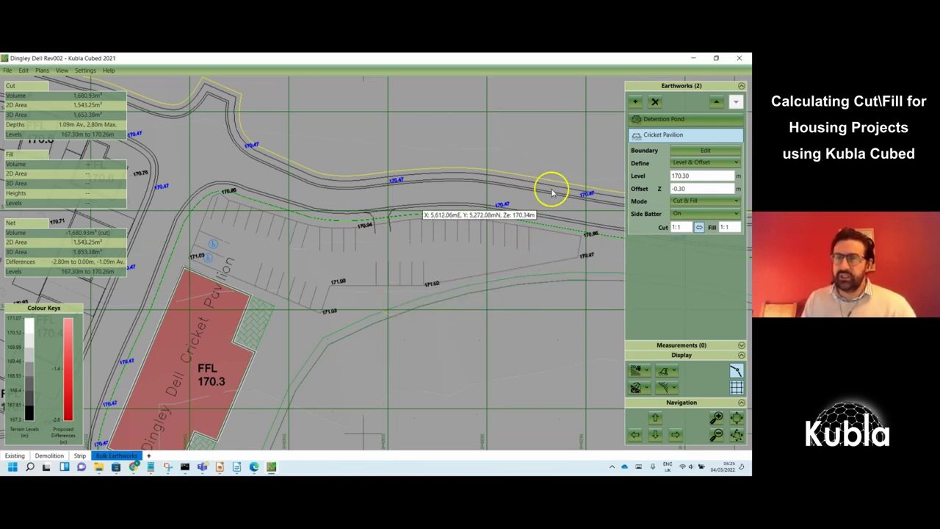
left_click(633, 102)
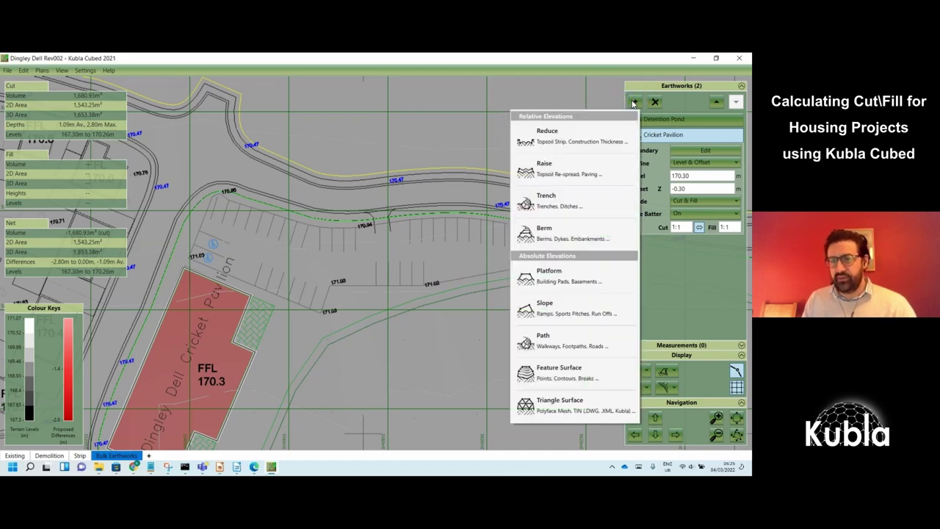
left_click(602, 377)
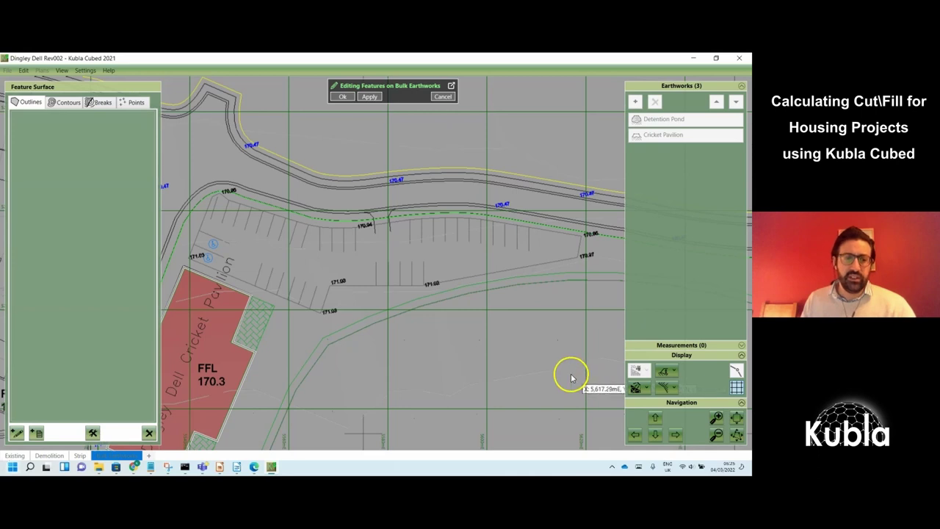
Start a drawn outline with varying levels at the car park's north-west corner, setting the first point's level to 170.95 m
left_click(17, 432)
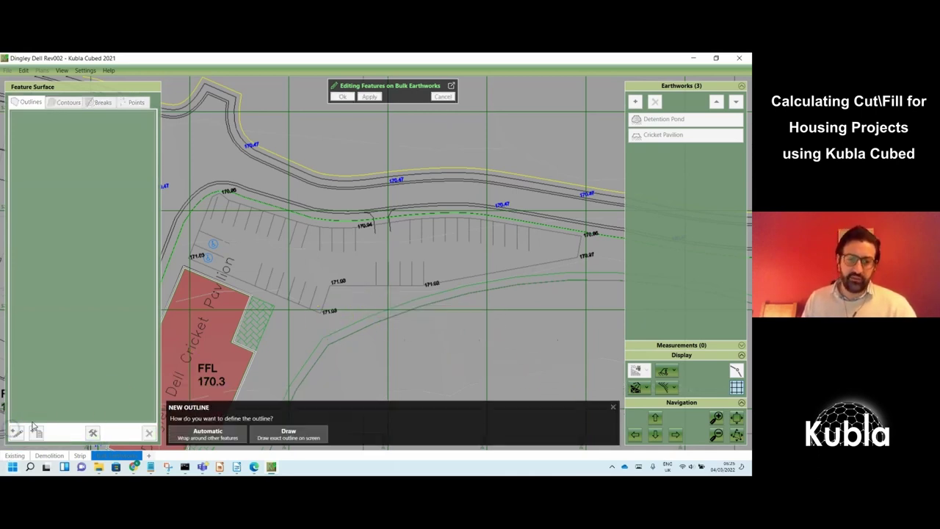
left_click(226, 432)
left_click(291, 433)
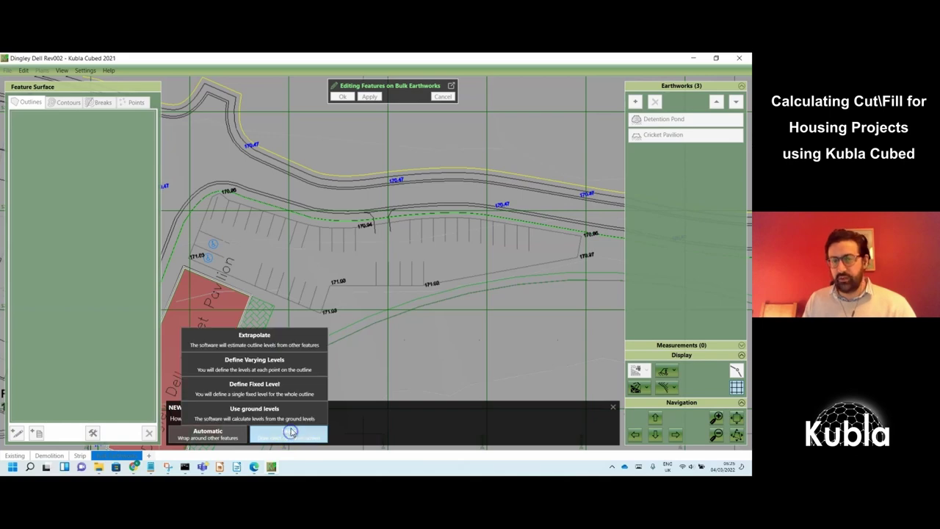
left_click(320, 342)
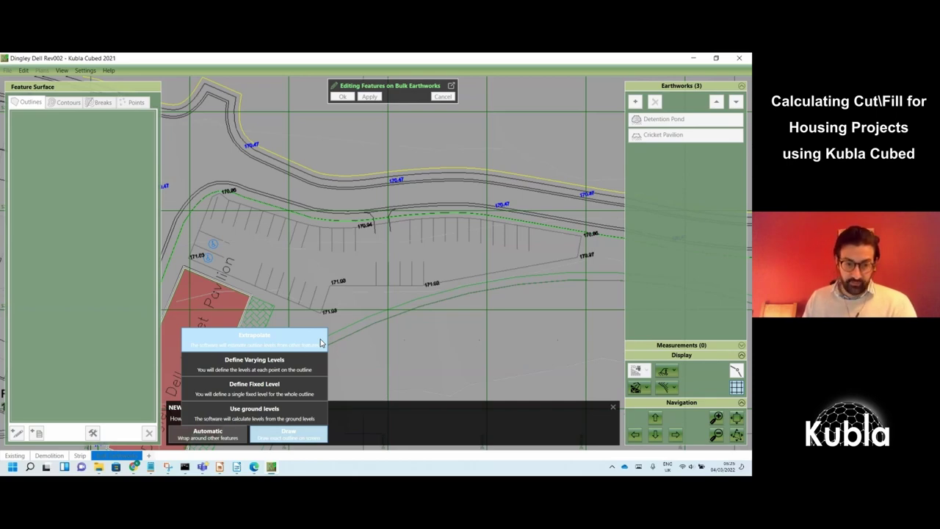
left_click(312, 395)
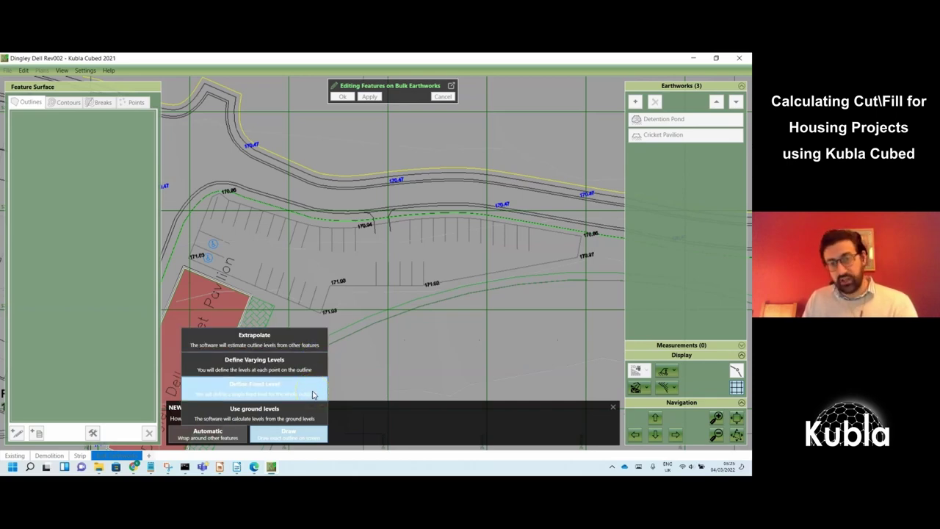
left_click(308, 410)
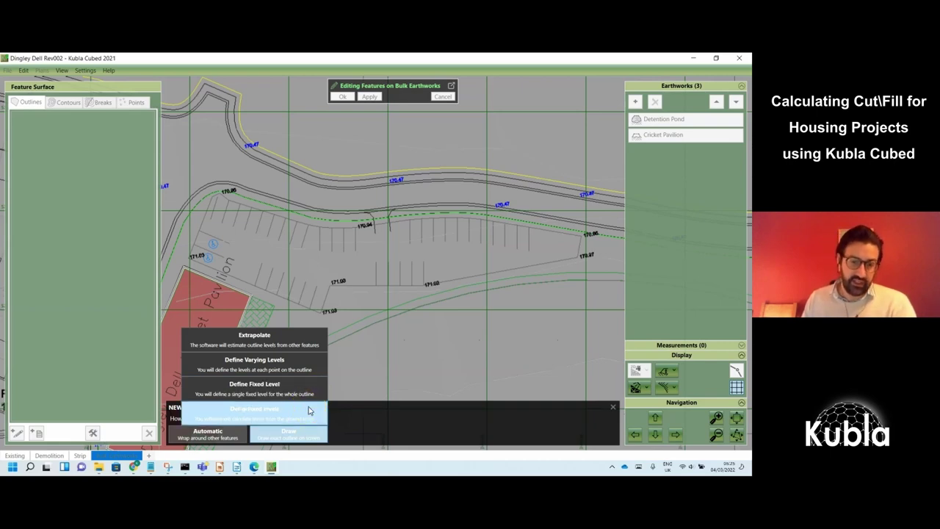
left_click(323, 383)
left_click(321, 367)
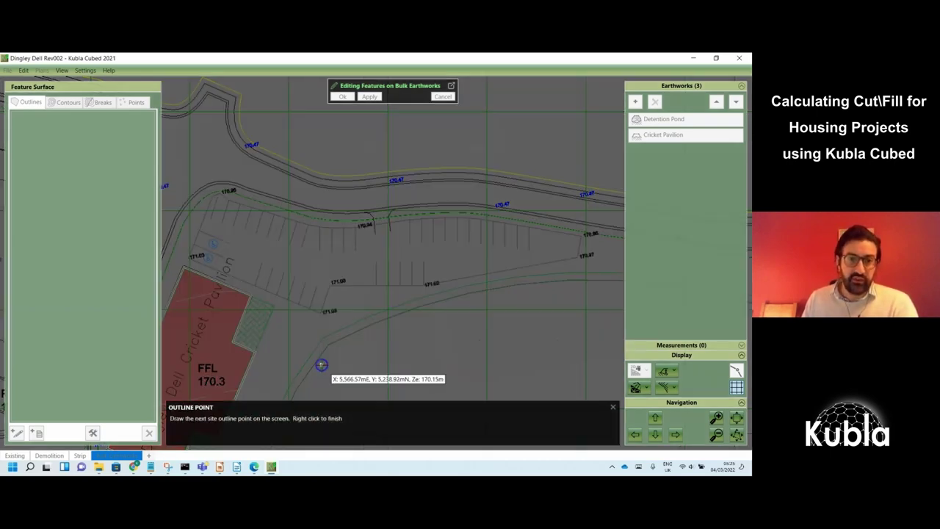
left_click(220, 194)
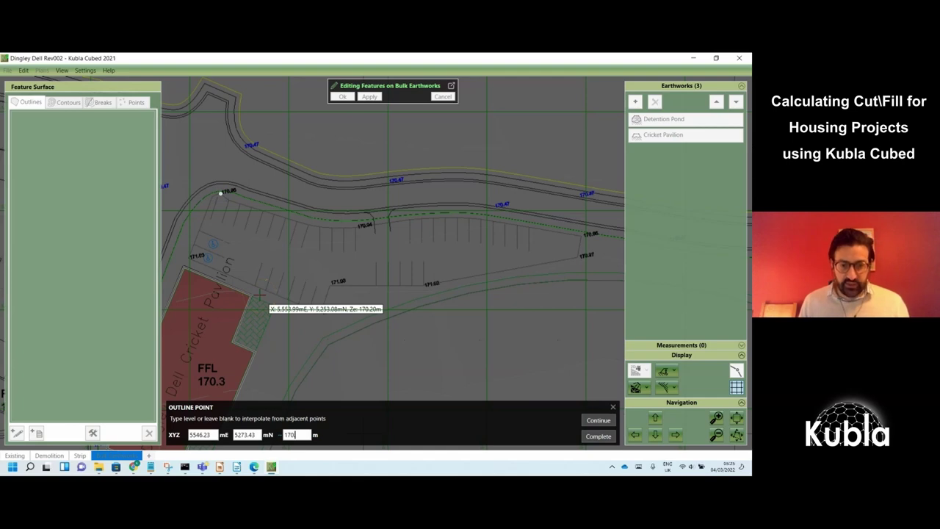
key("Return")
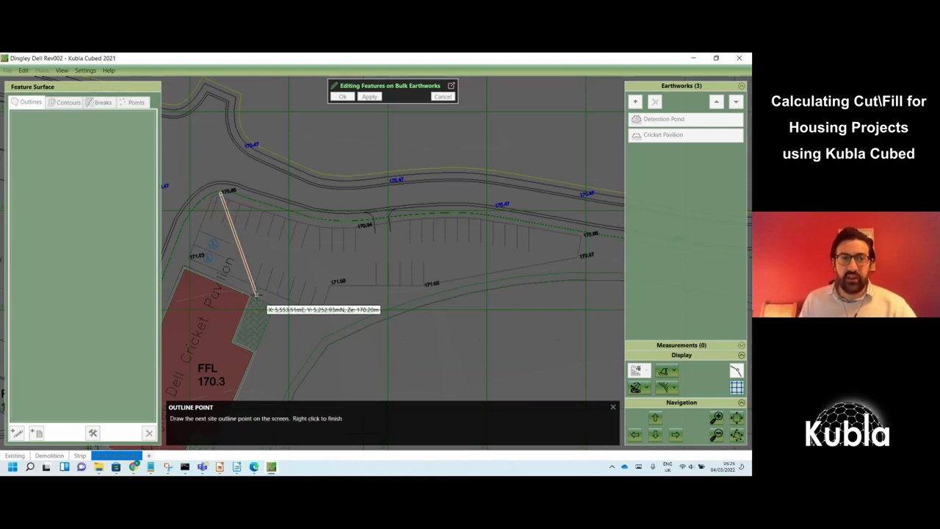
Continue the outline along the car park's northern edge with an interpolated-level point and a point at 170.94 m by the entrance
left_click(317, 226)
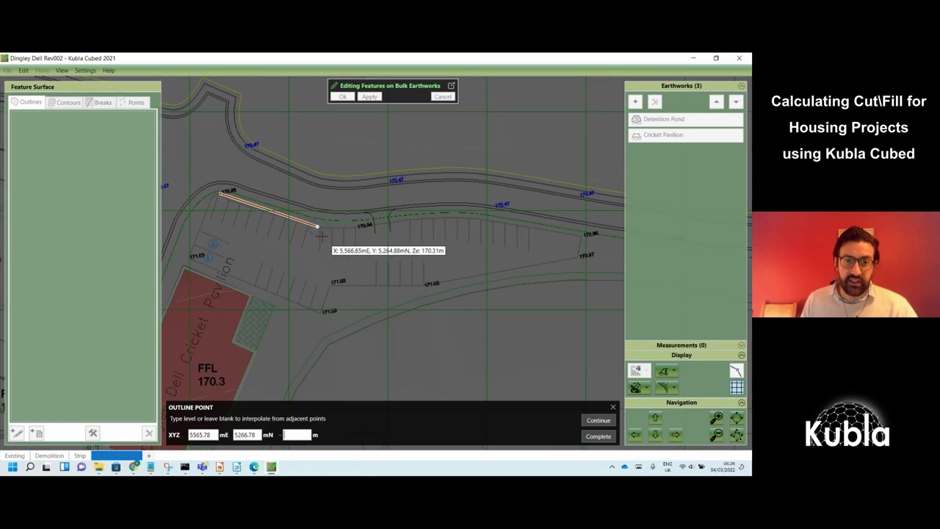
key("Return")
left_click_drag(335, 232, 358, 225)
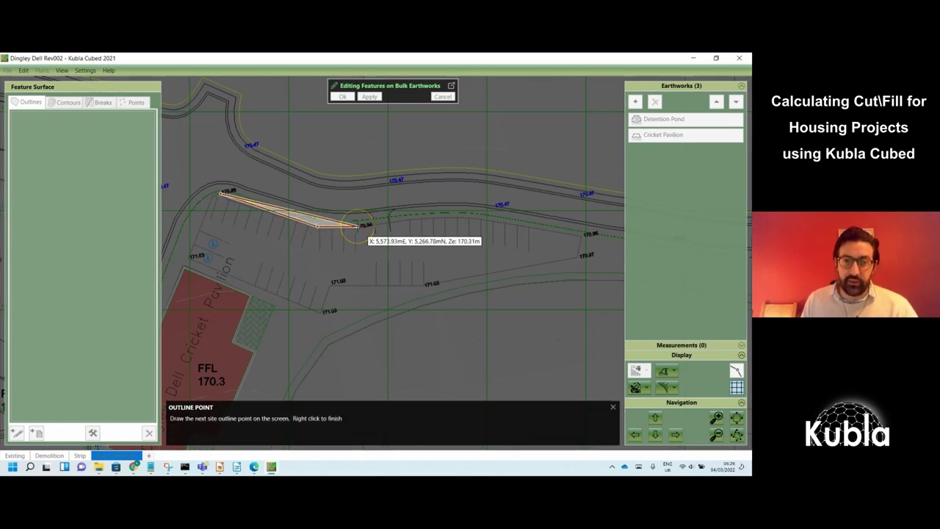
left_click(404, 256)
type("170")
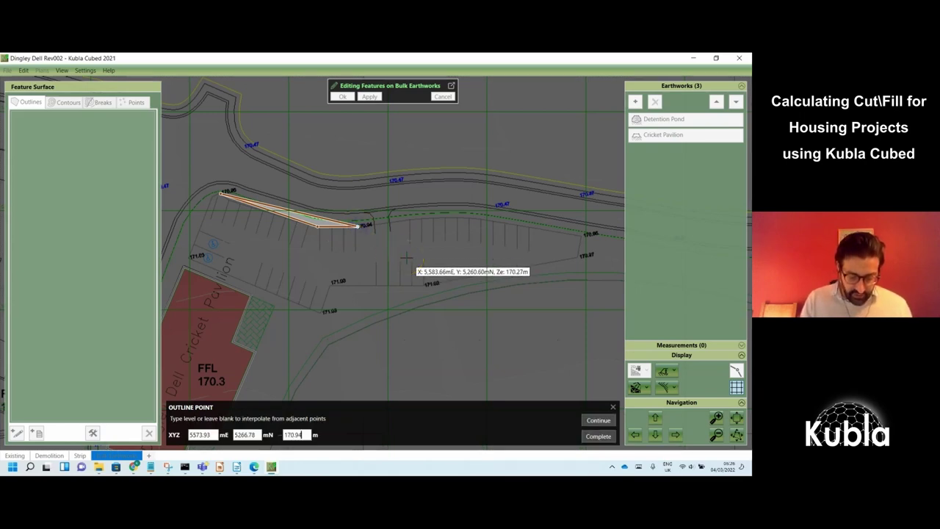
type(".94")
key("Return")
Add two interpolated-level outline points along the bays east of the entrance and a north-east corner point at 170.95 m
left_click_drag(405, 257, 432, 218)
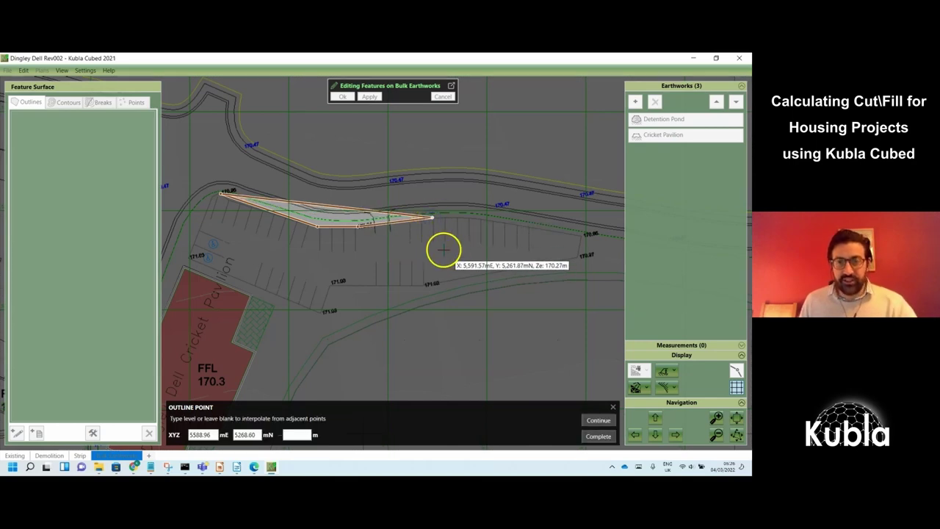
key("Return")
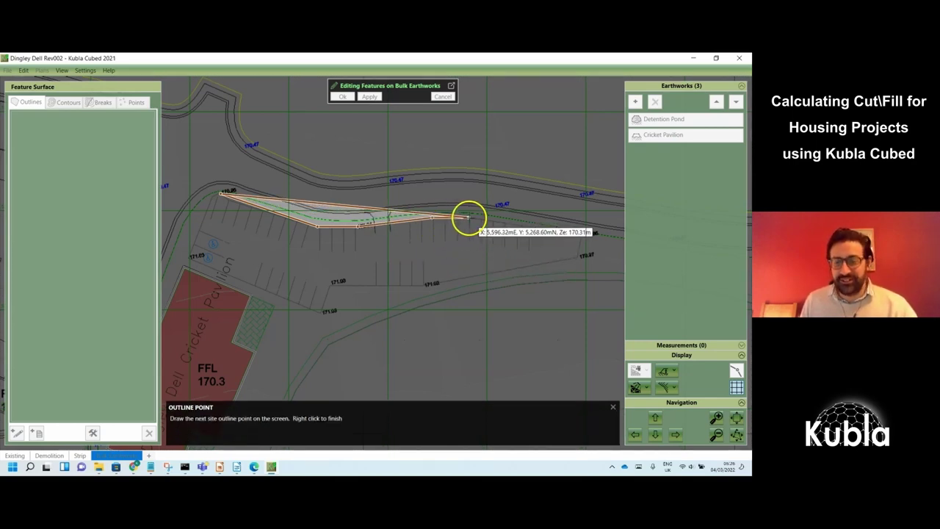
left_click(468, 217)
key("Return")
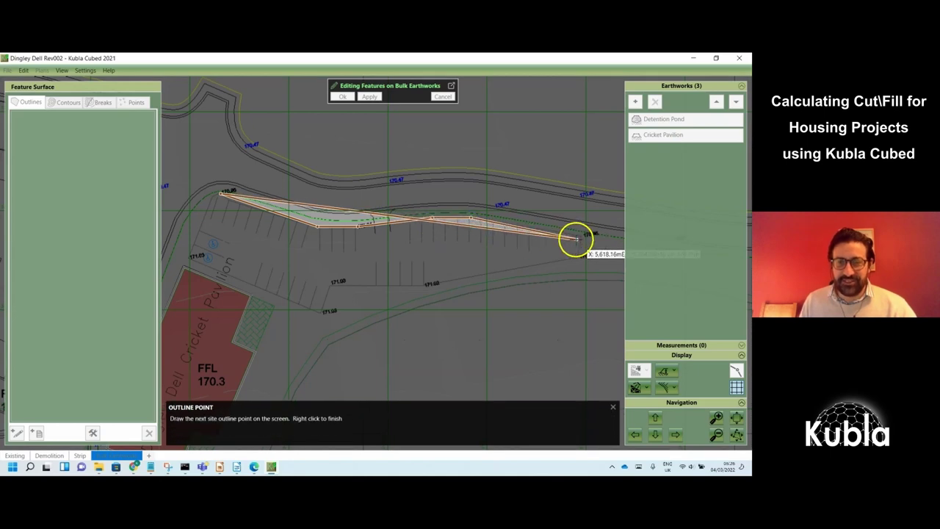
left_click(580, 235)
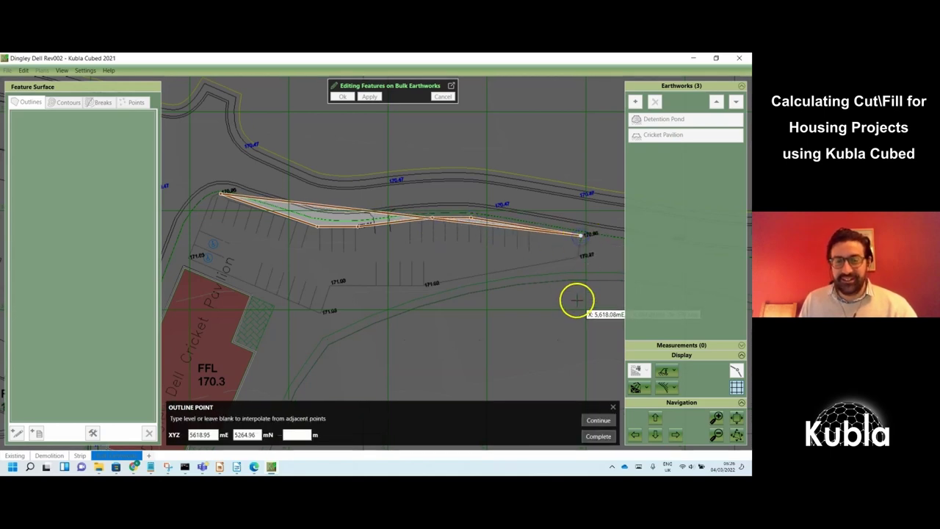
scroll(584, 253, "up", 2)
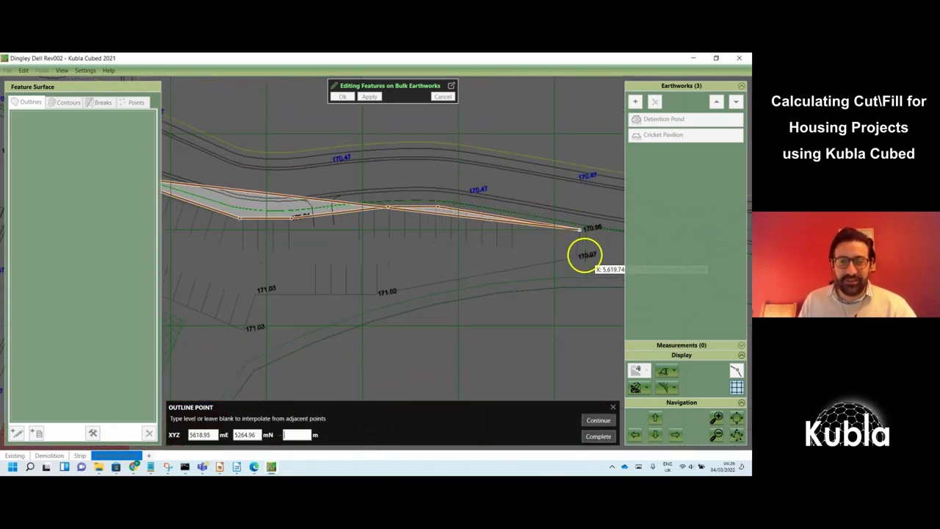
type("170.95")
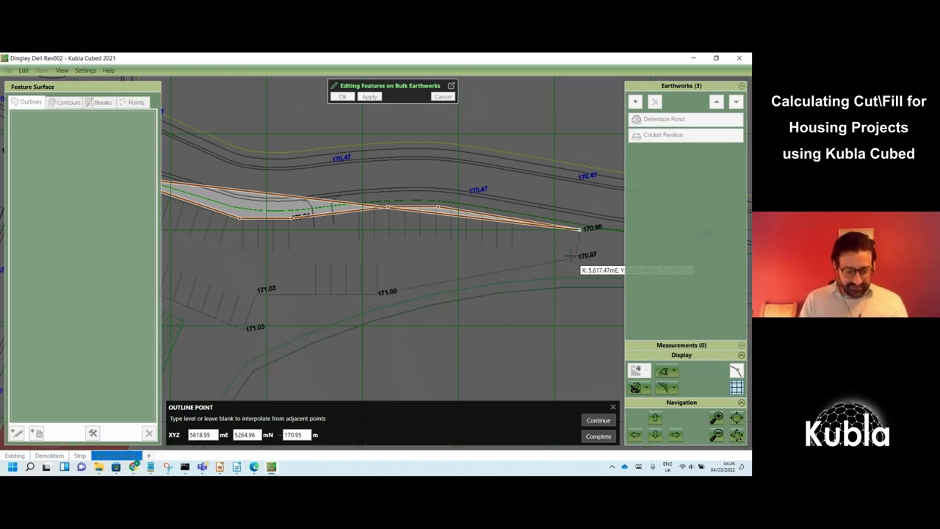
key("Return")
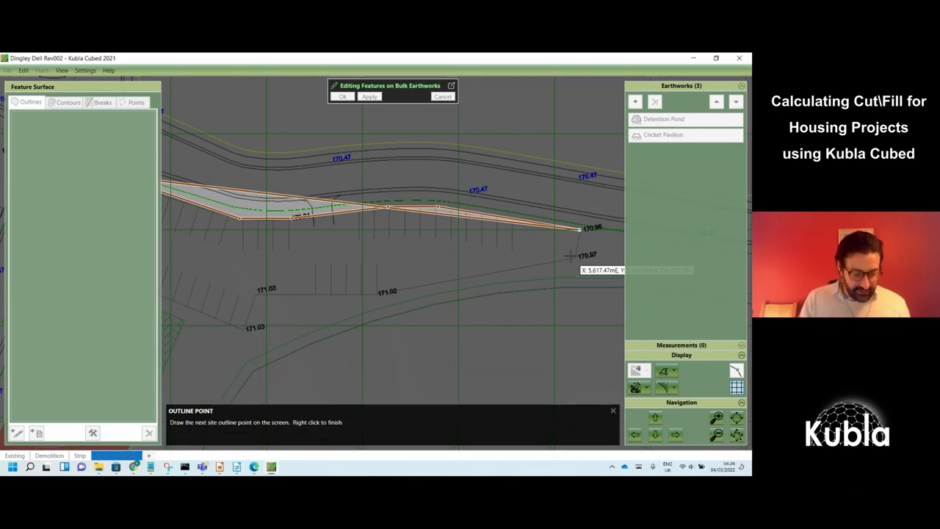
left_click(572, 255)
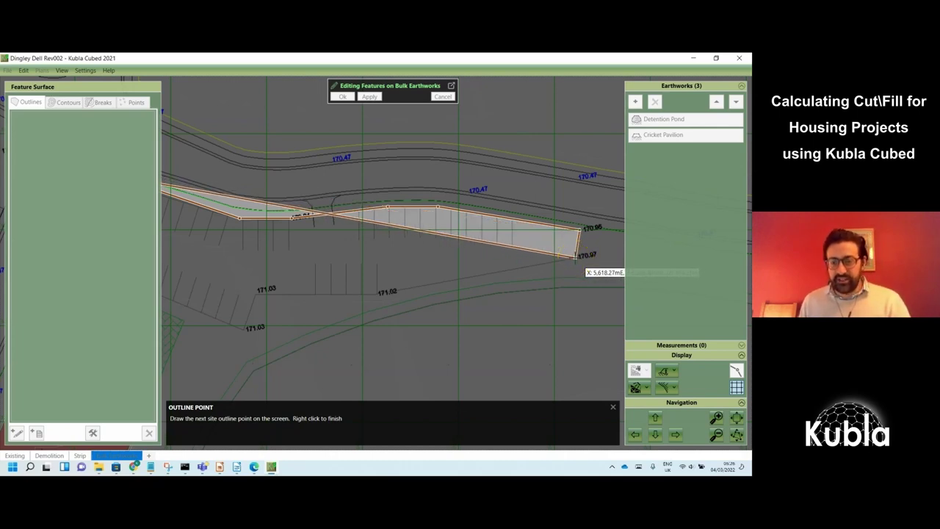
left_click(564, 301)
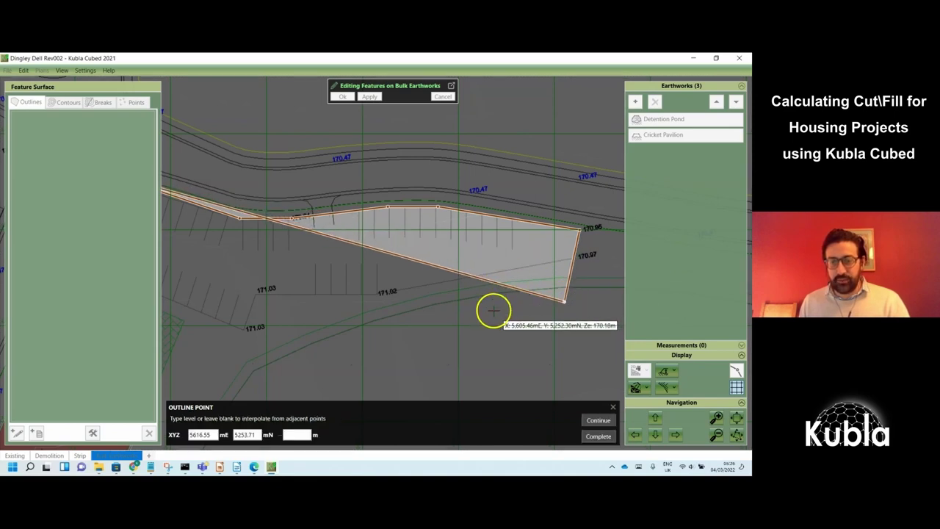
left_click(595, 419)
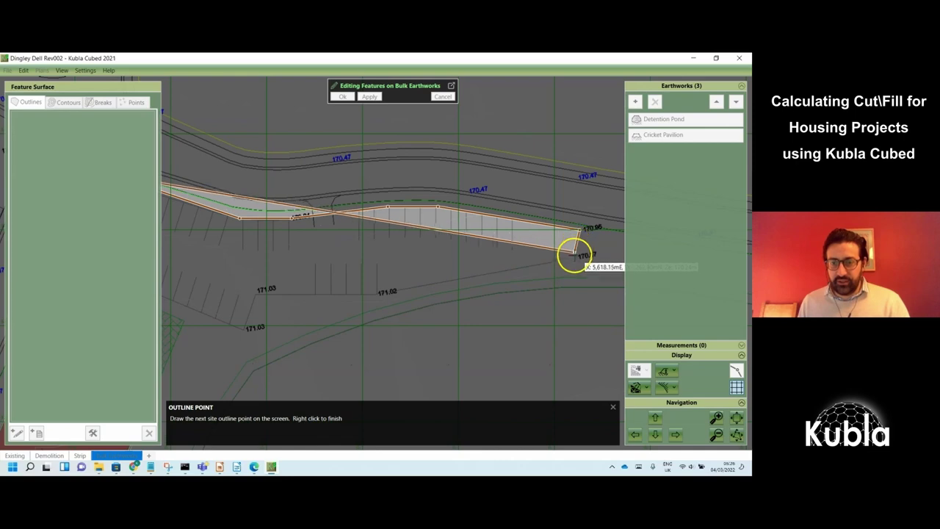
Place the outline point at the car park's south-east corner with a level of 170.97 m
left_click(574, 254)
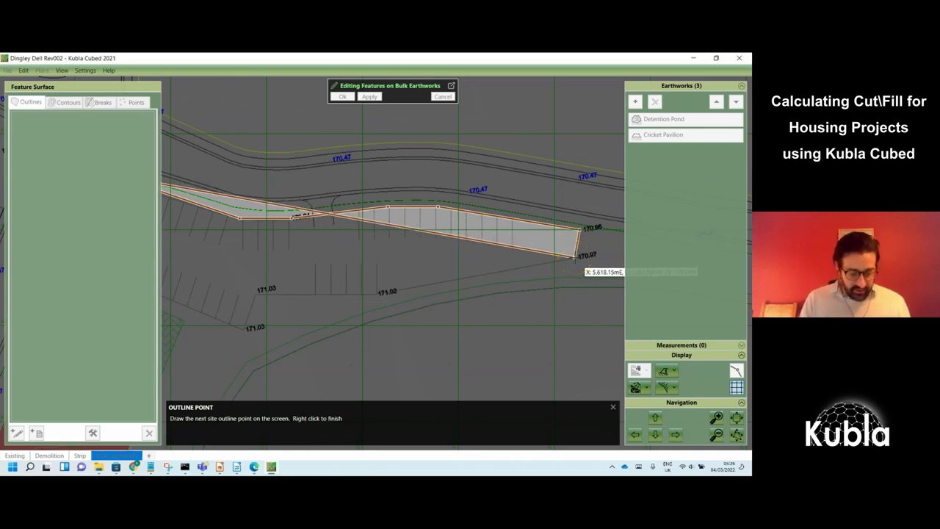
left_click(597, 357)
type("170")
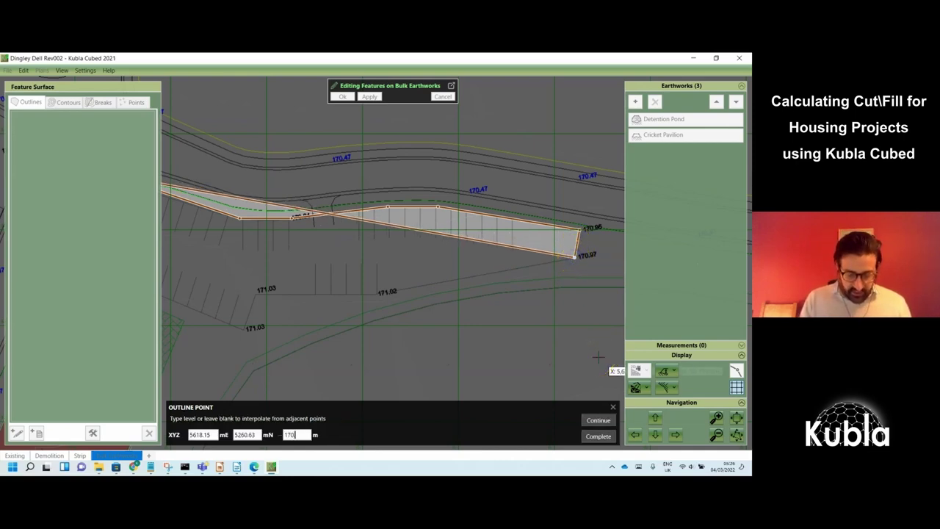
type(".97")
key("Return")
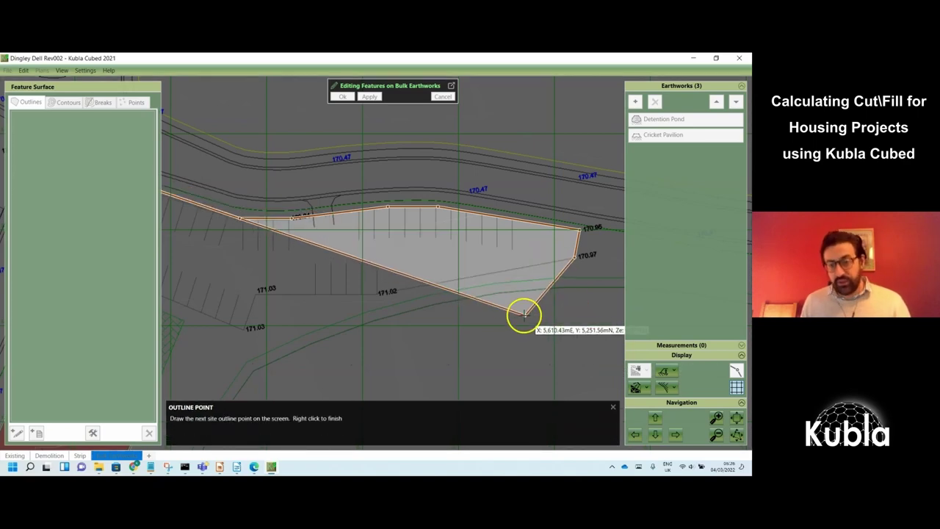
Add an outline point at 171.02 m at the eastern end of the southern row of parking bays
left_click_drag(519, 310, 448, 296)
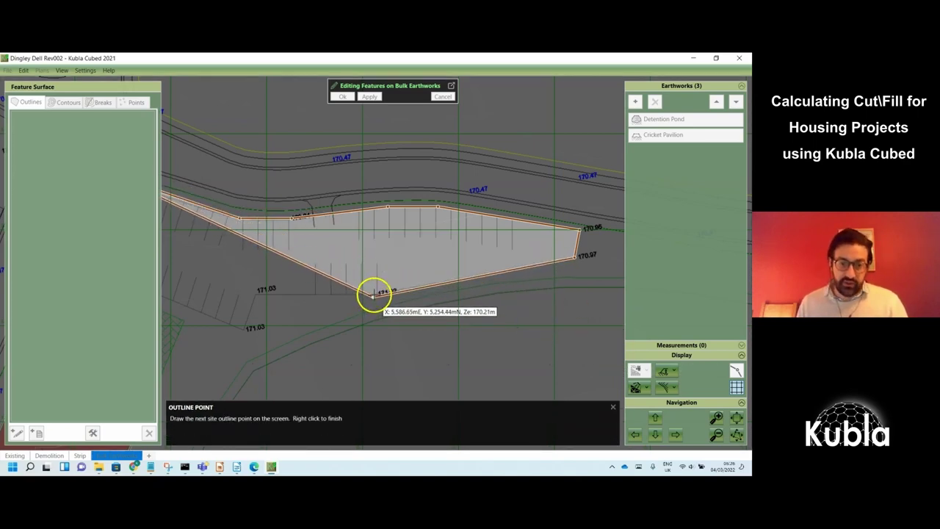
scroll(376, 296, "up", 1)
left_click_drag(380, 300, 377, 294)
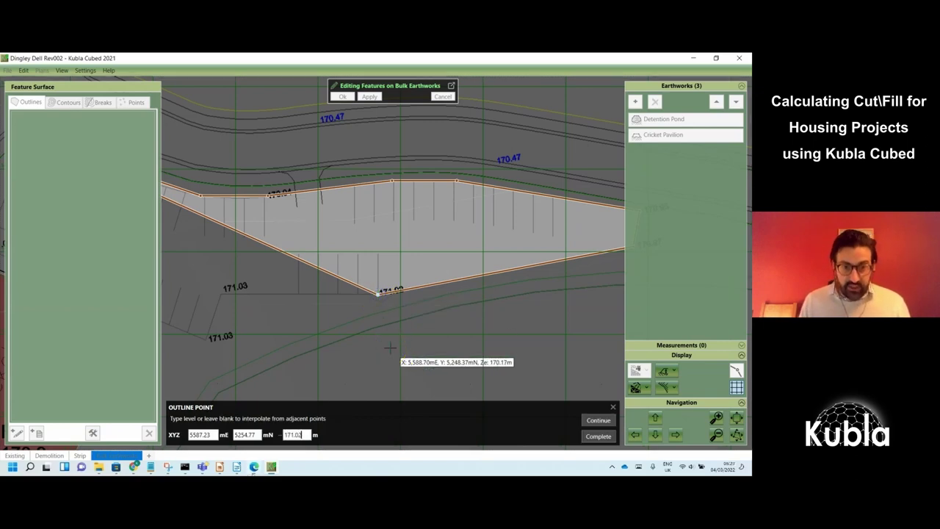
key("Return")
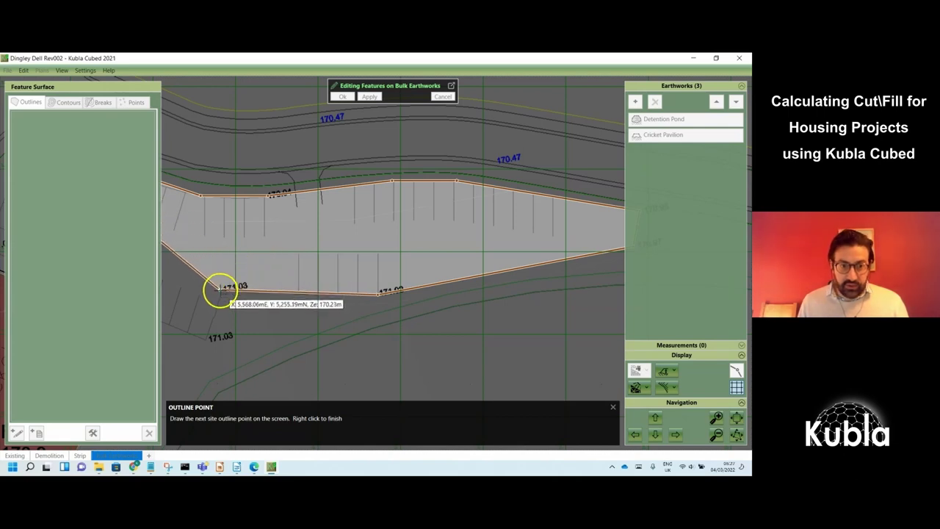
Add two outline points at 171.03 m, at the inner corner and the southern tip of the car park near the pavilion
left_click_drag(220, 291, 221, 294)
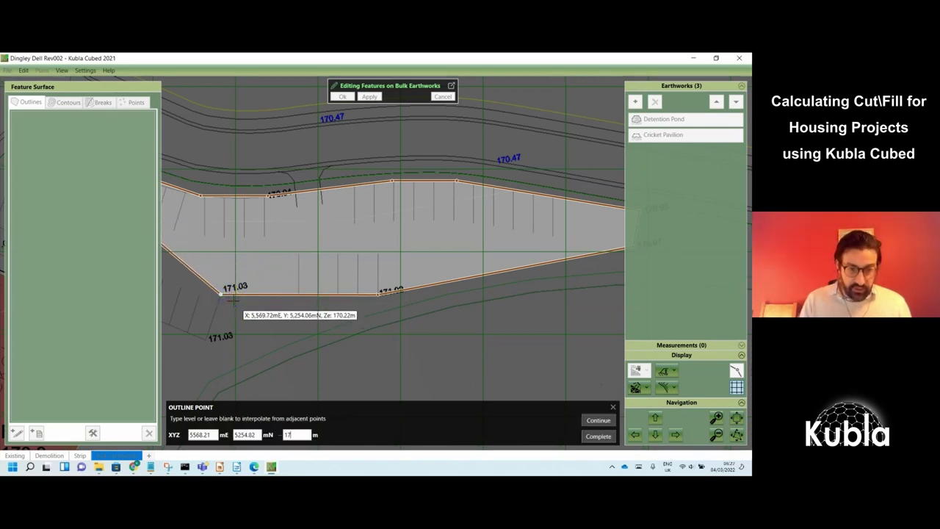
key("Return")
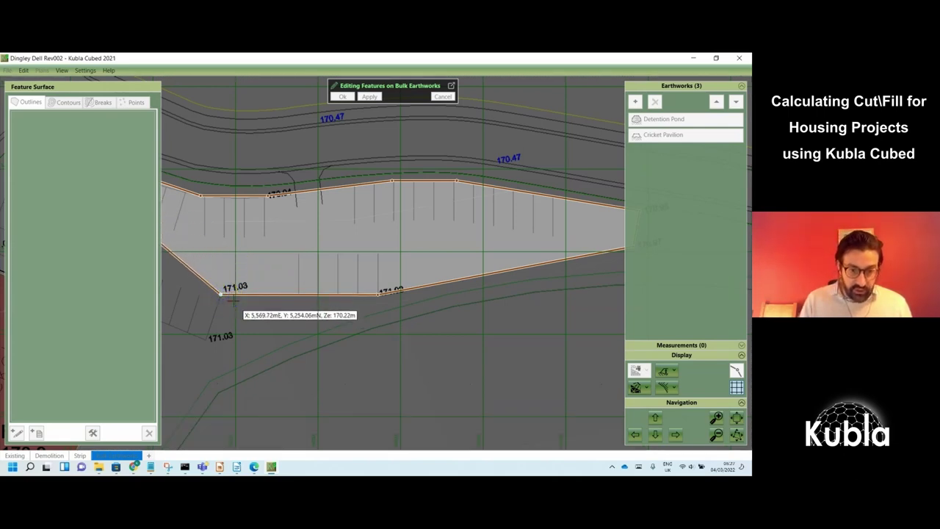
left_click(205, 339)
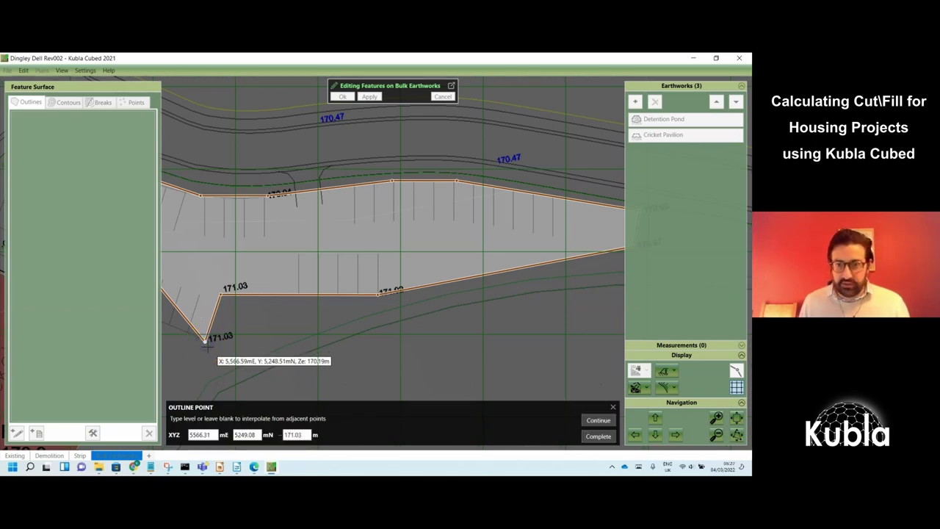
key("Return")
middle_click_drag(320, 353, 475, 351)
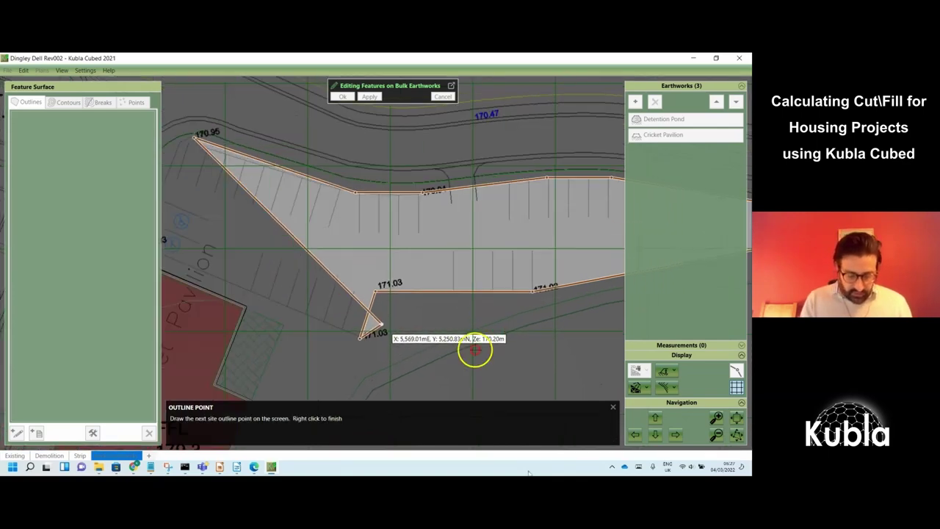
middle_click_drag(364, 324, 524, 357)
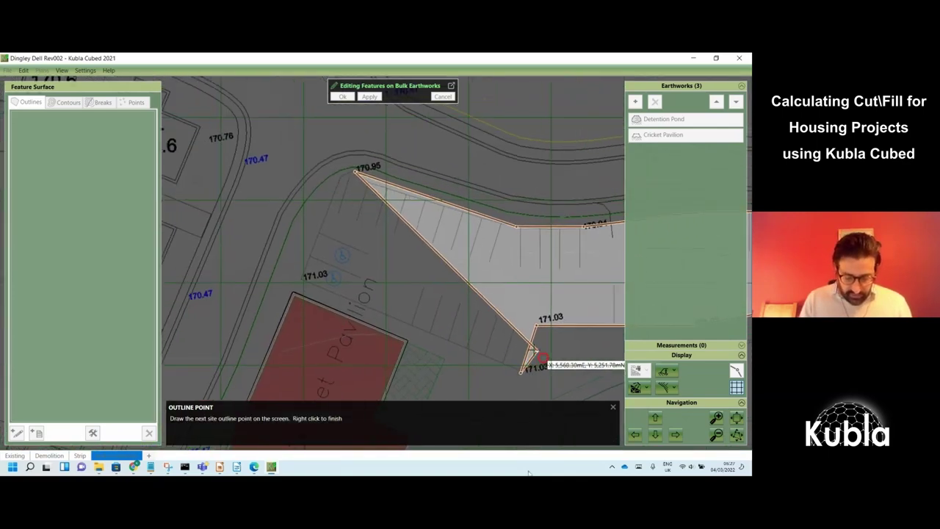
Add an outline point at 171.03 m at the car park's western corner and an interpolated-level point at its north-west corner
left_click(302, 279)
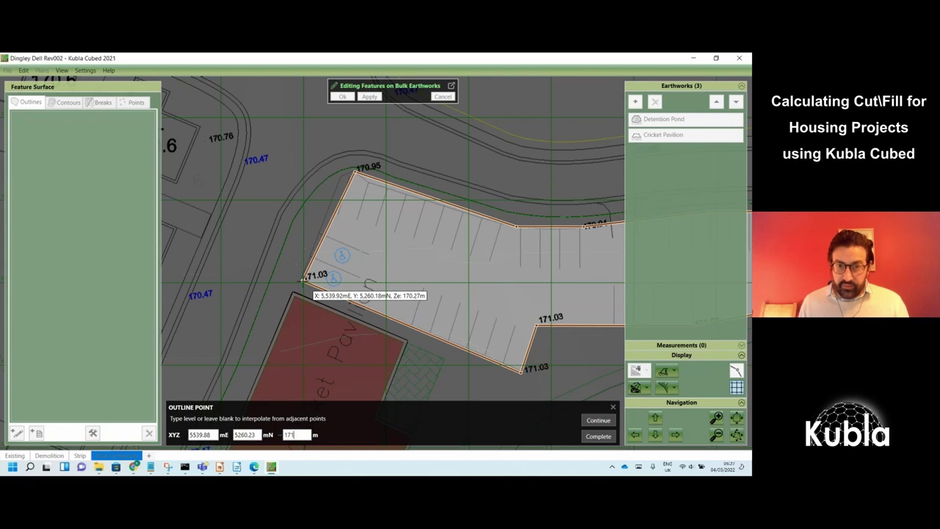
key("Return")
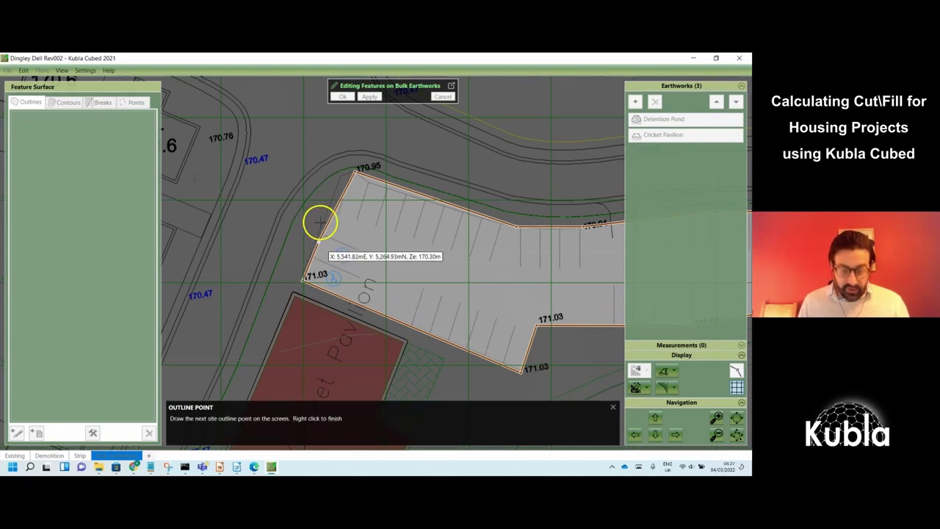
left_click(340, 175)
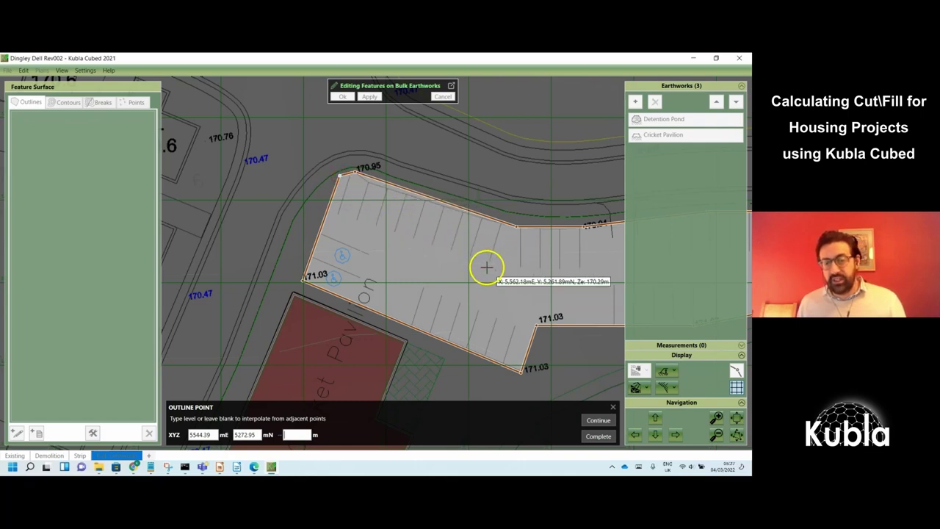
middle_click_drag(463, 257, 432, 249)
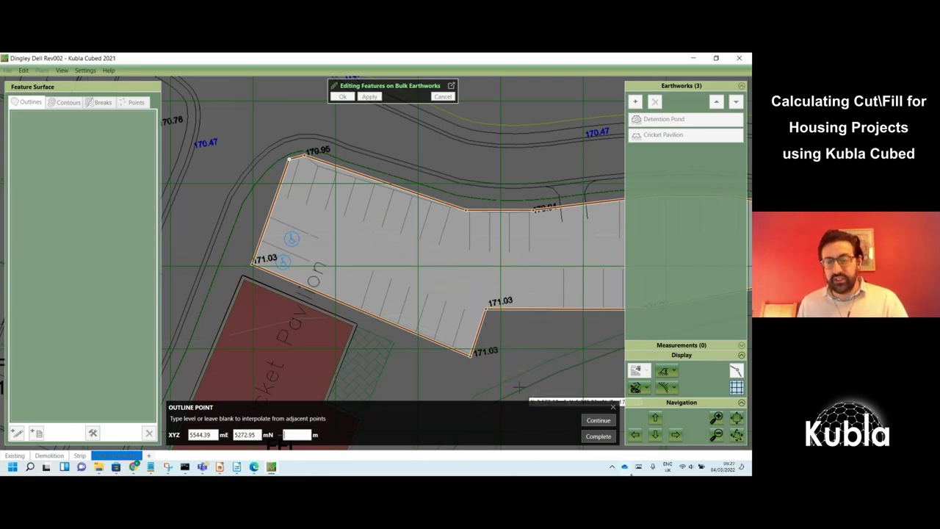
Complete the car park outline without a tag and accept the feature surface
left_click(596, 436)
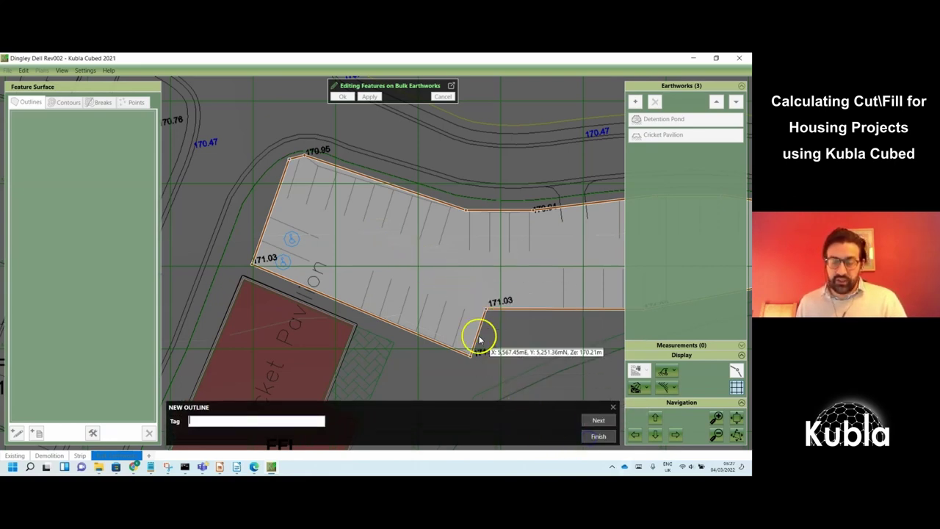
scroll(522, 314, "down", 2)
scroll(539, 361, "up", 1)
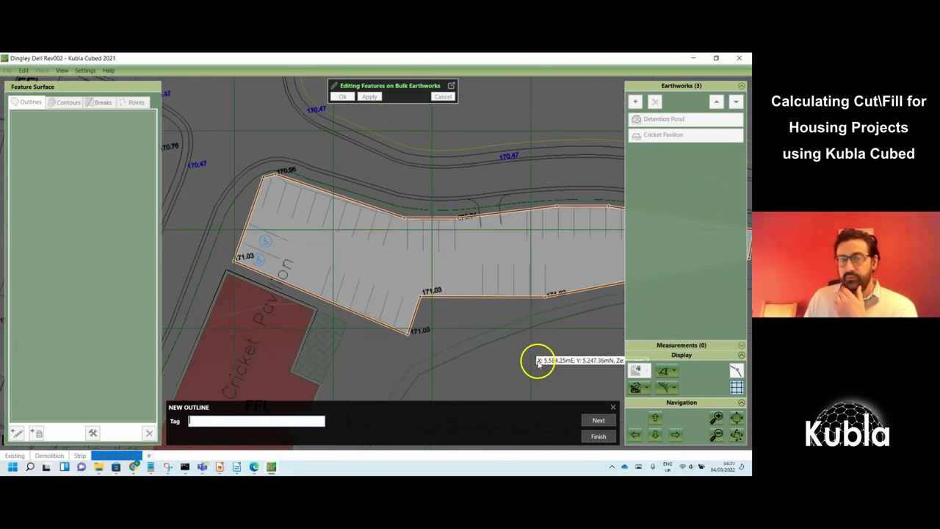
left_click(598, 436)
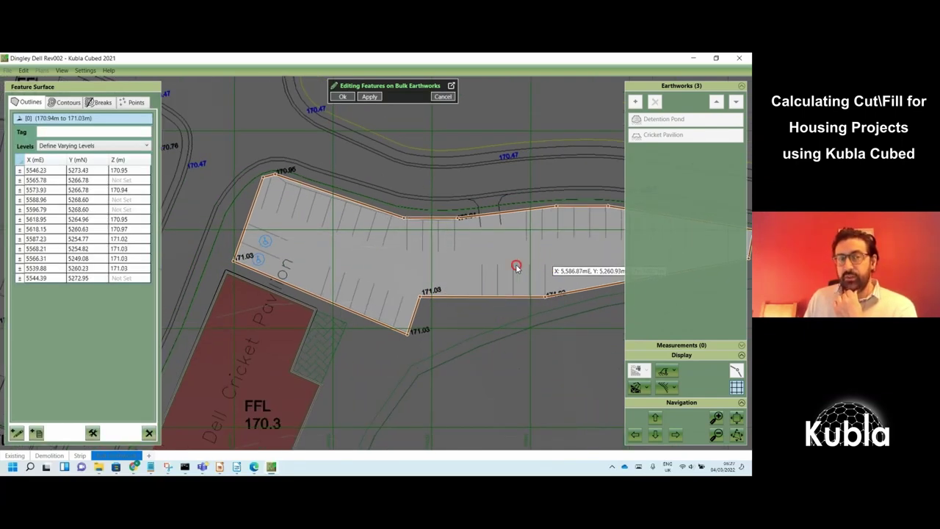
scroll(516, 268, "down", 3)
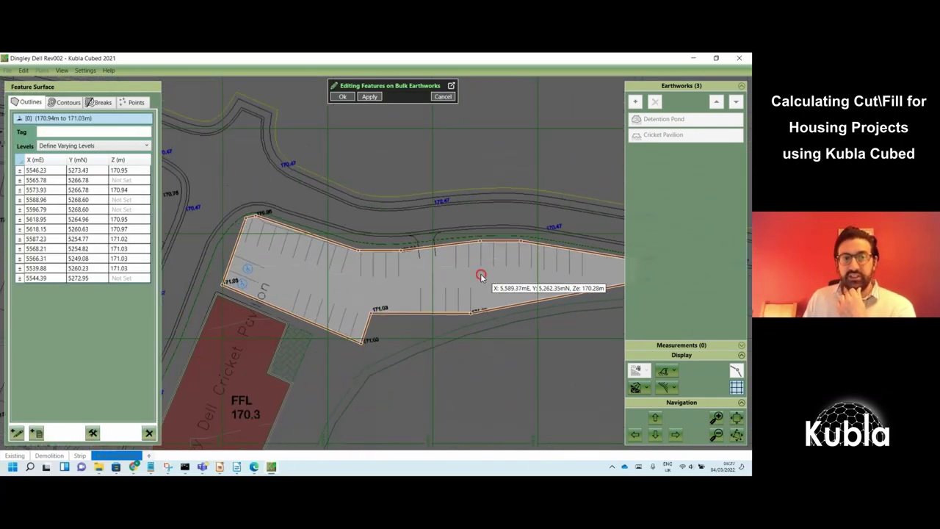
middle_click_drag(481, 275, 461, 272)
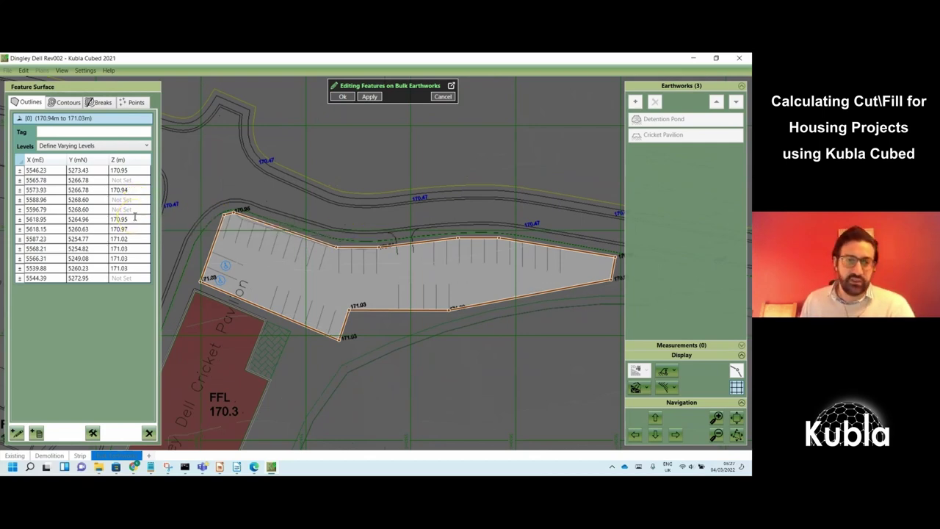
left_click(342, 96)
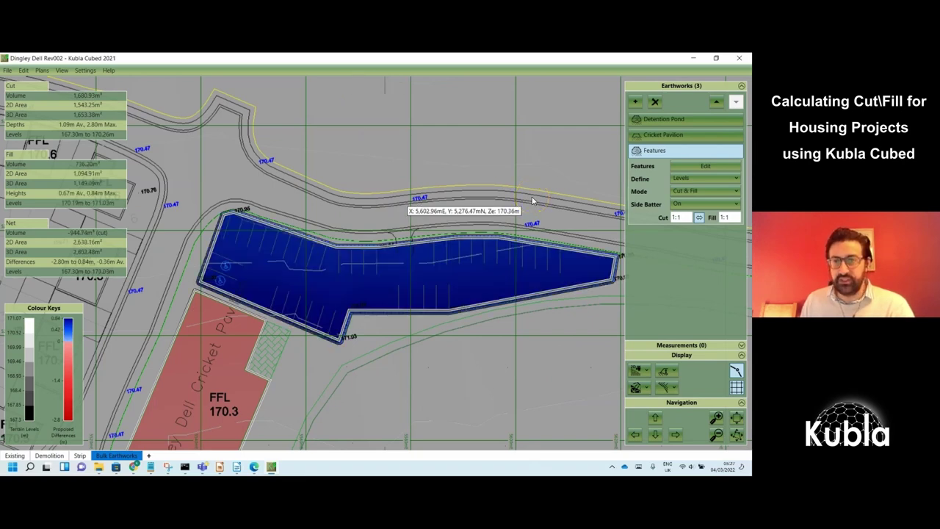
Define the car park surface by Levels & Offset with a -1.3 m offset and rename it Parking Lot
left_click(704, 179)
left_click(706, 196)
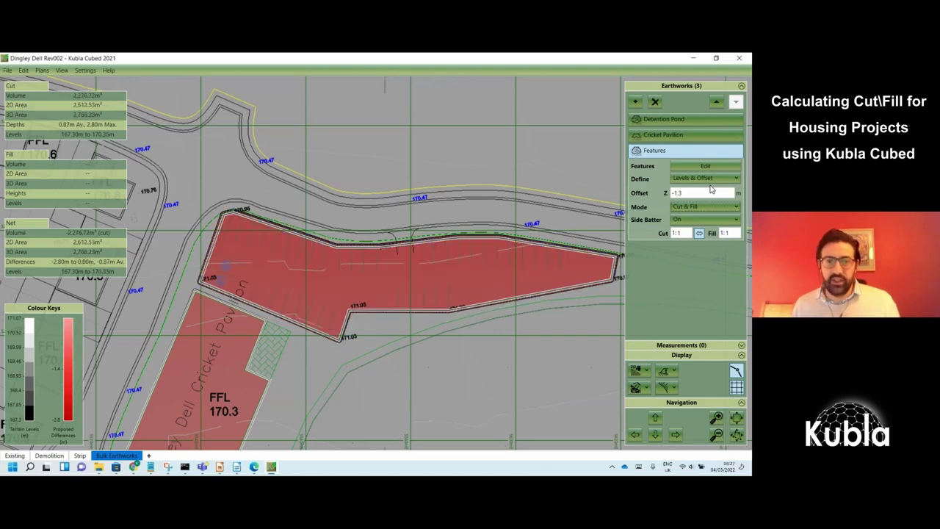
left_click(654, 151)
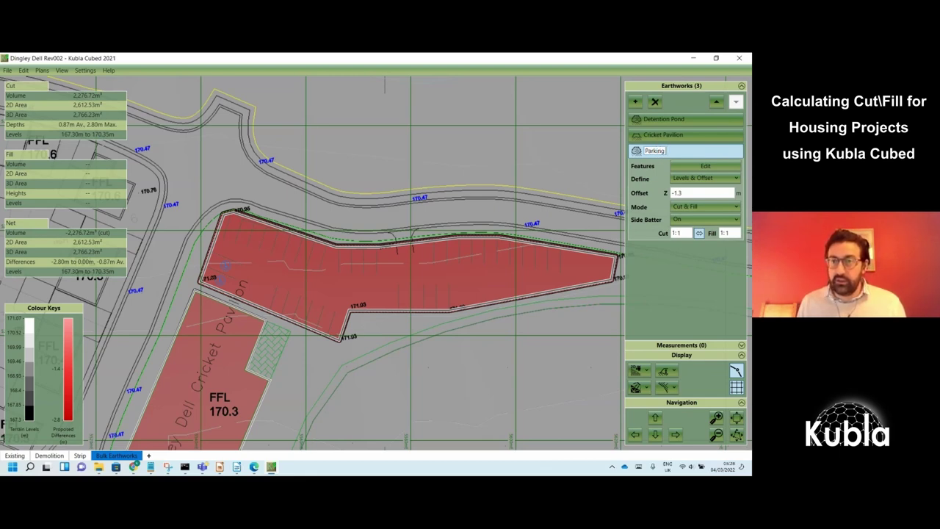
key("Return")
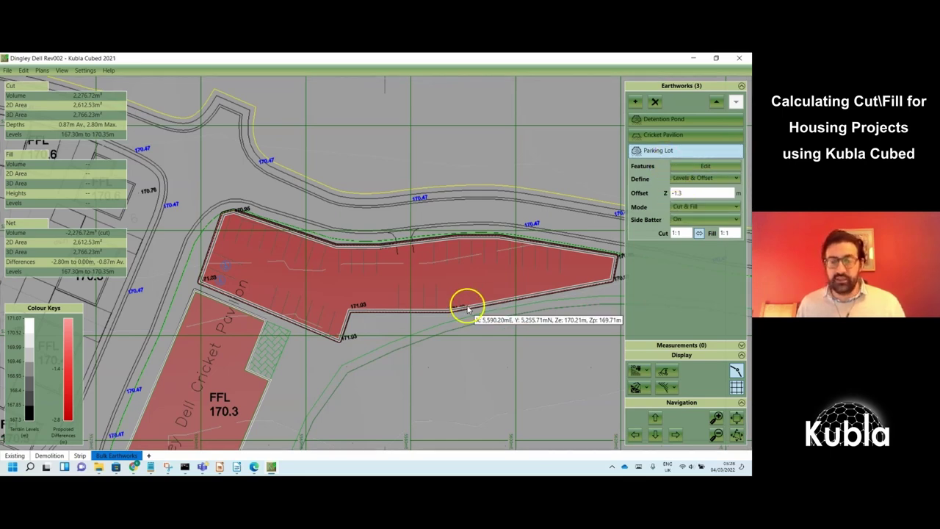
Examine the parking lot's side batters at the road entrance and along the cricket pavilion, and check the side batter setting
scroll(416, 295, "up", 3)
scroll(422, 213, "up", 2)
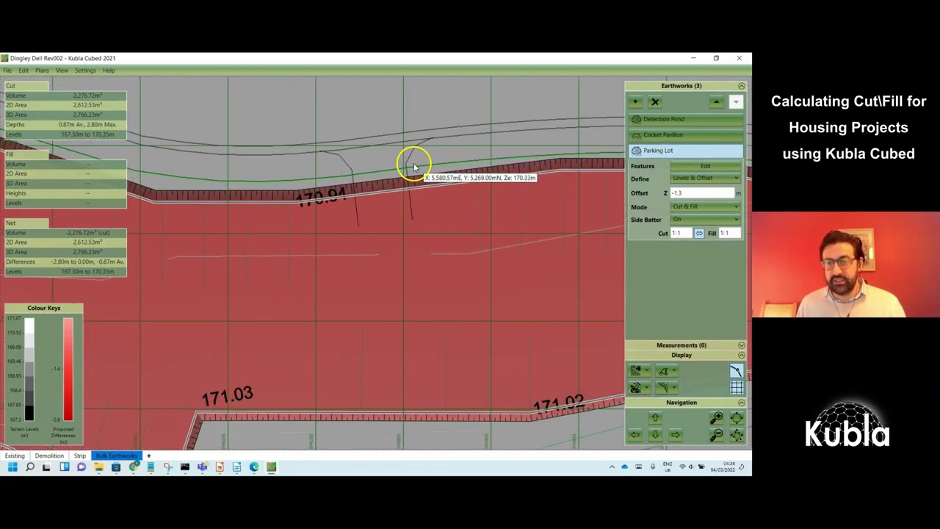
scroll(412, 183, "up", 2)
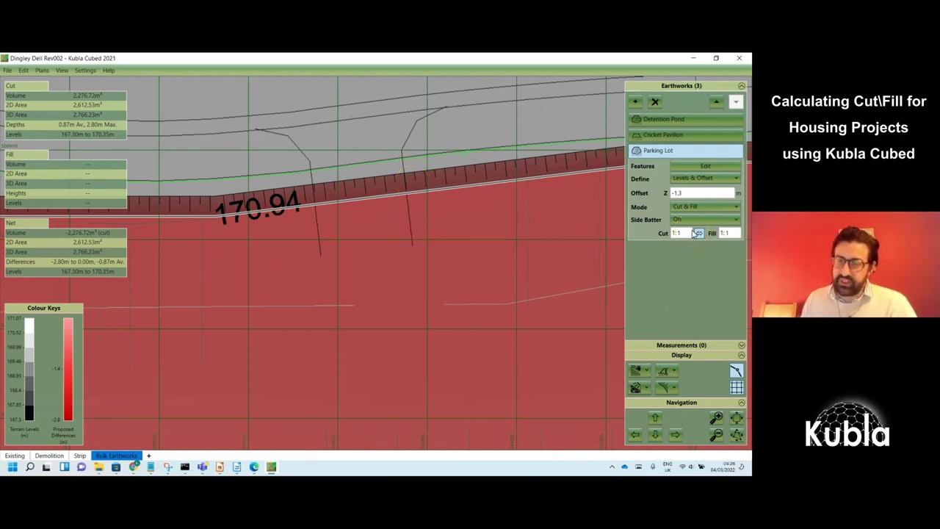
left_click_drag(319, 184, 420, 210)
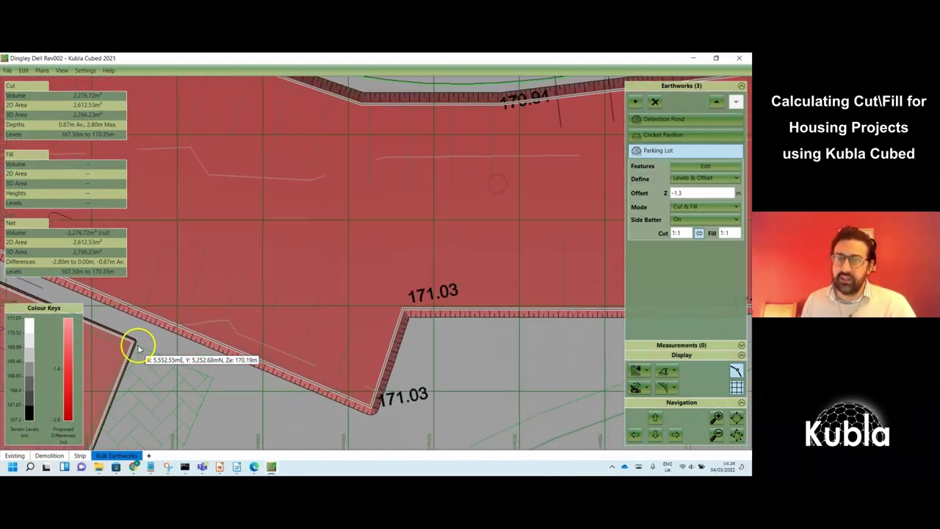
left_click_drag(199, 350, 316, 378)
scroll(231, 352, "up", 5)
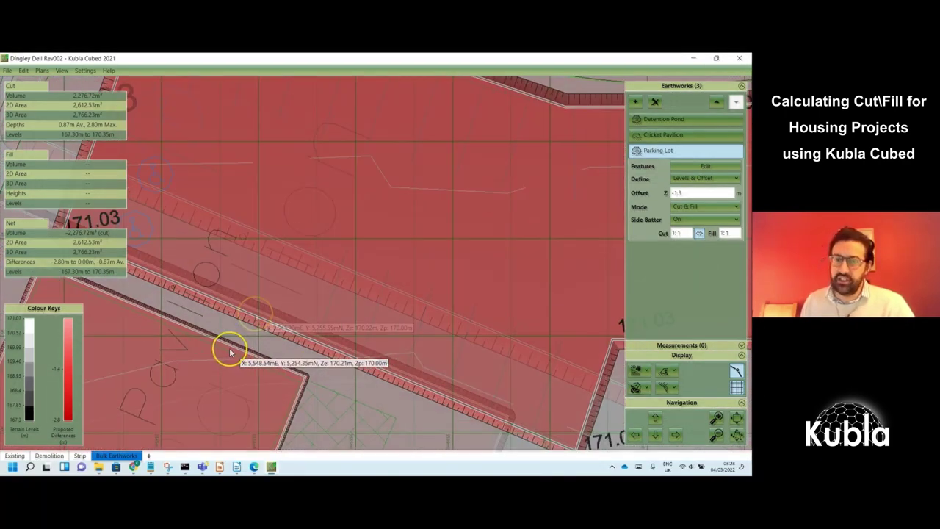
left_click_drag(323, 324, 410, 342)
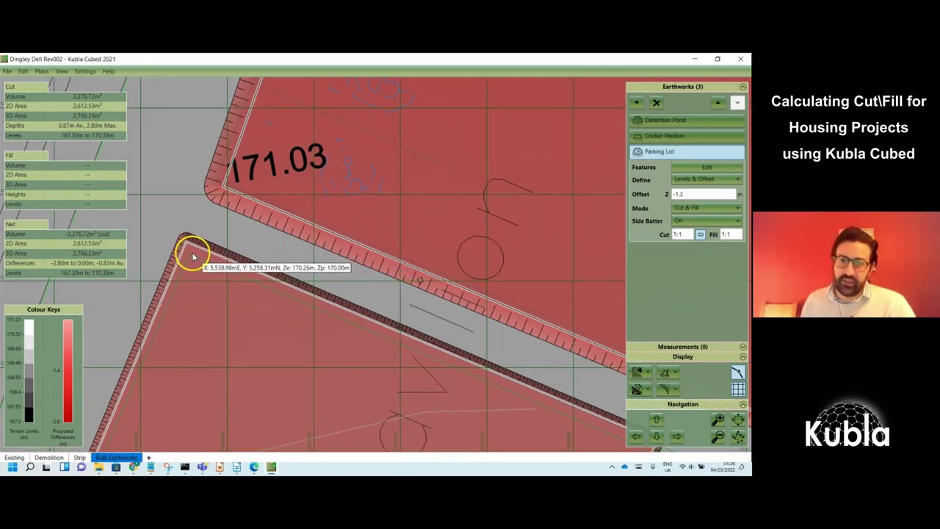
left_click_drag(199, 264, 326, 305)
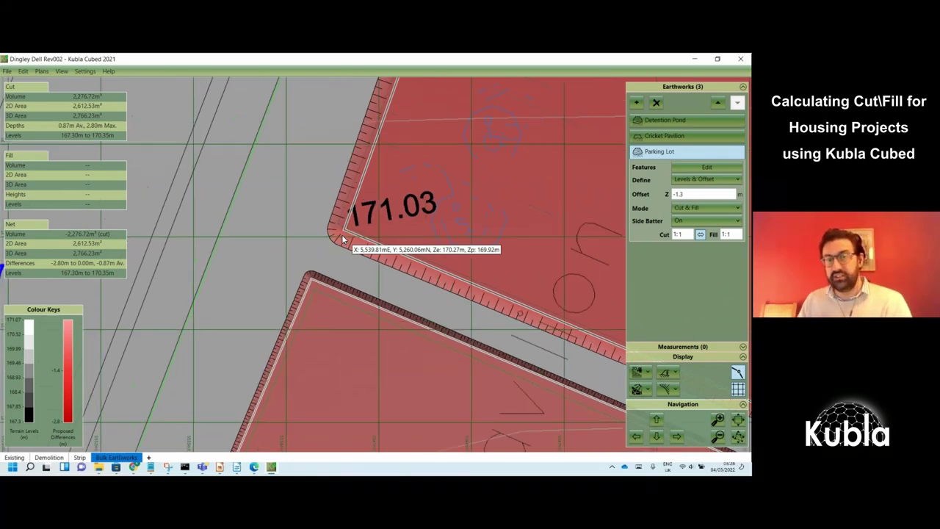
scroll(342, 240, "down", 3)
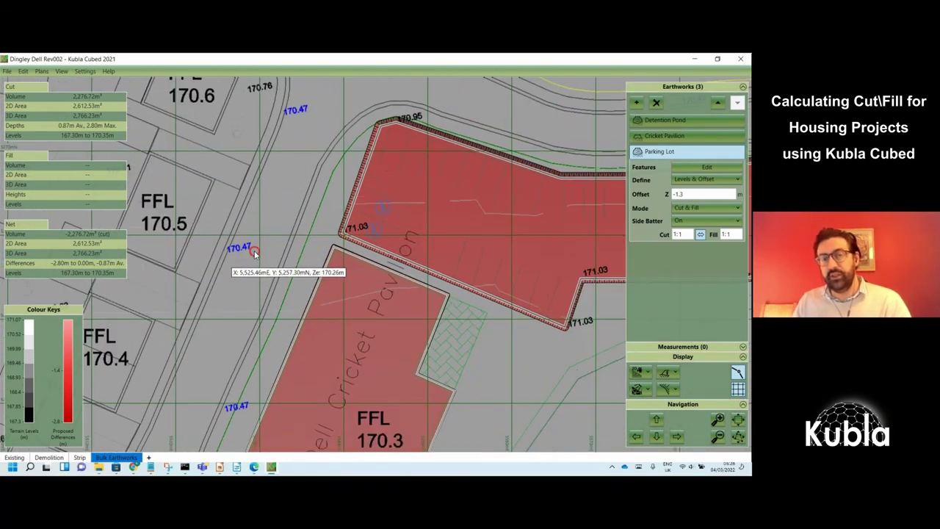
left_click_drag(231, 265, 286, 250)
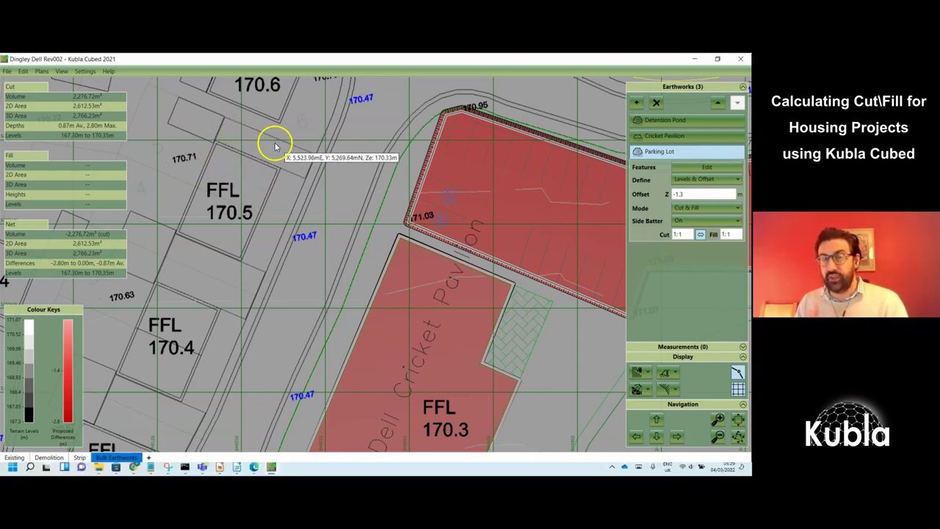
left_click(688, 225)
left_click(682, 221)
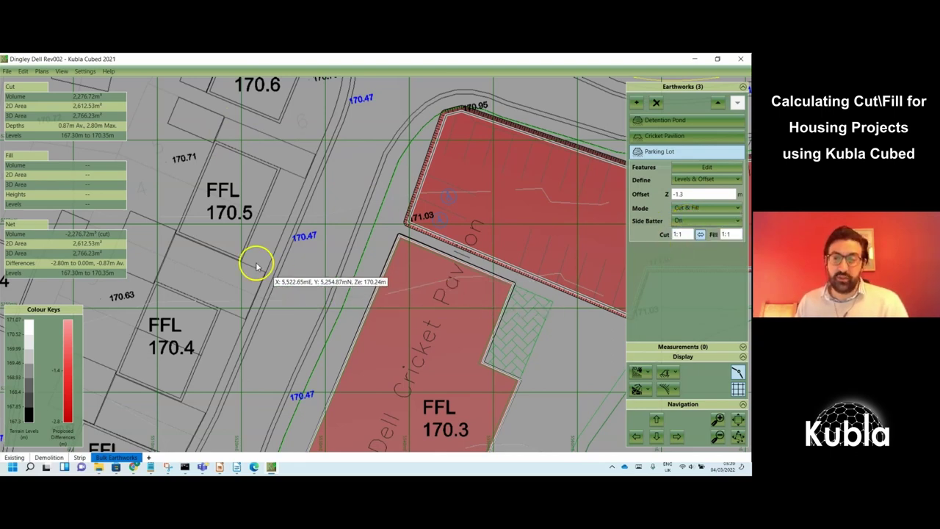
Add a new Feature Surface earthwork to the bulk earthworks phase for the housing plots west of the cricket pavilion
scroll(217, 241, "down", 2)
scroll(217, 242, "down", 1)
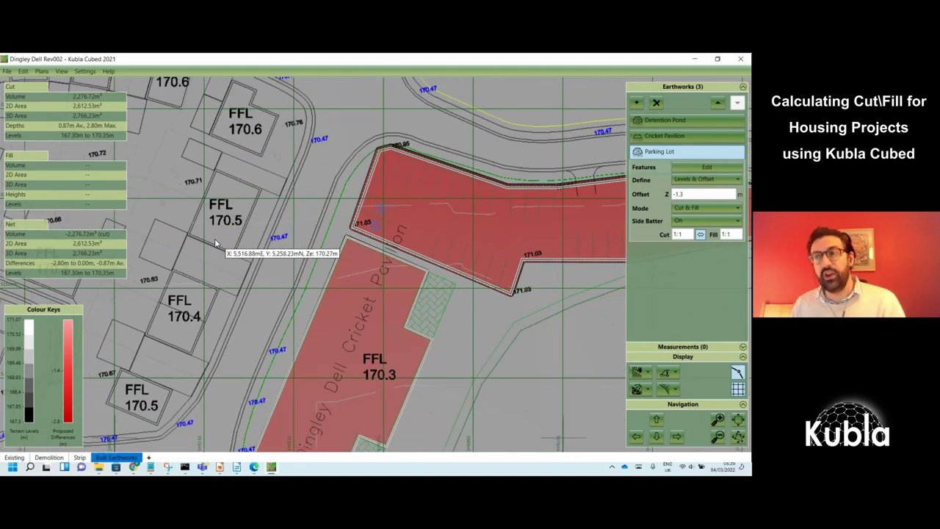
scroll(212, 243, "down", 1)
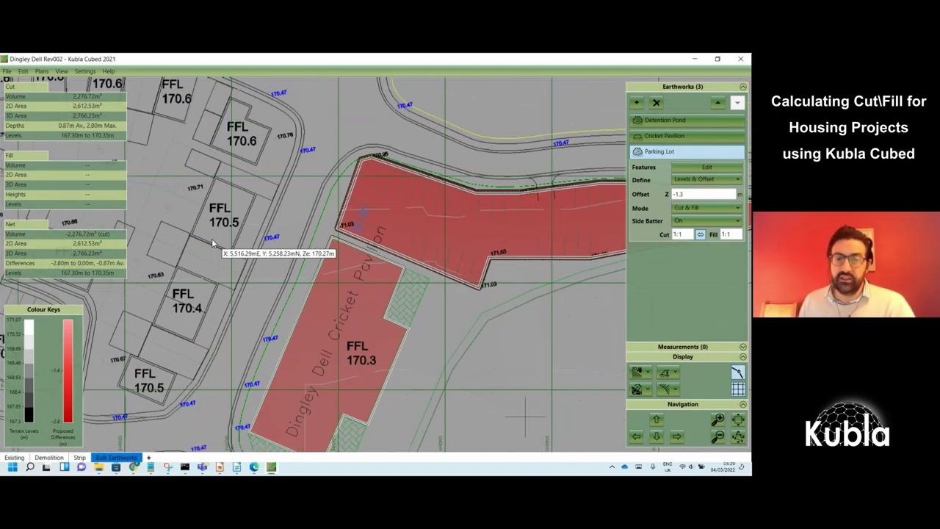
middle_click_drag(211, 243, 224, 232)
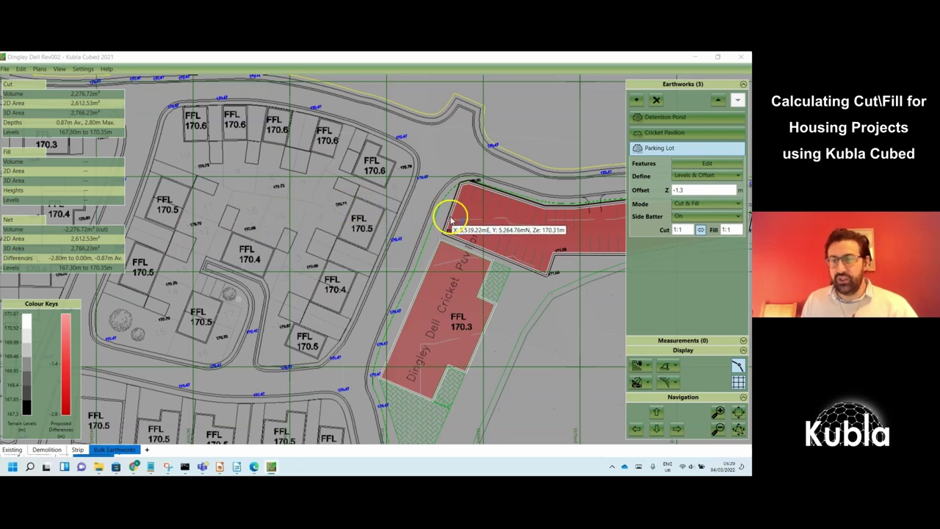
left_click(636, 101)
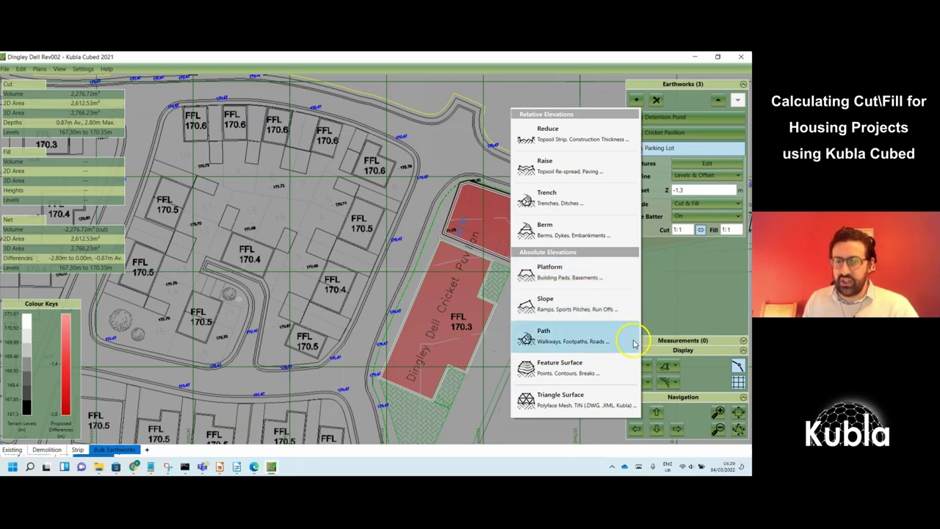
left_click(621, 379)
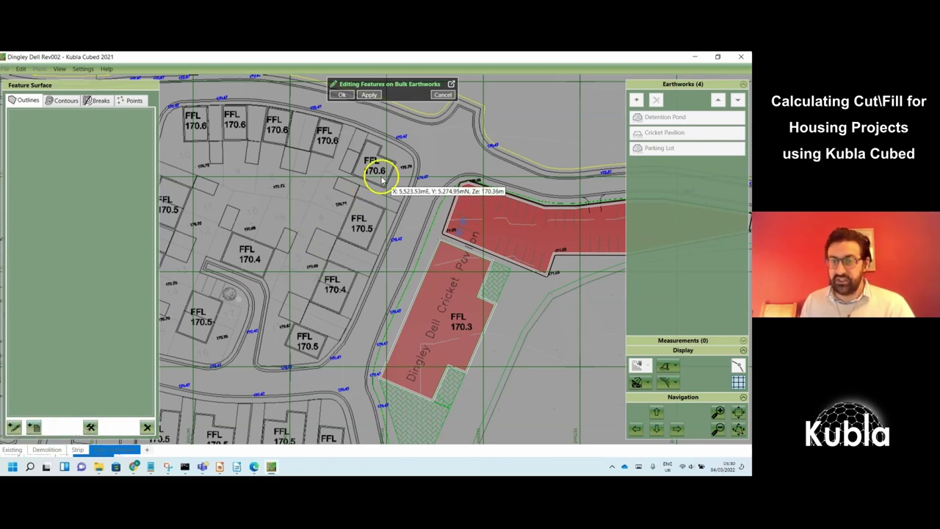
middle_click_drag(304, 195, 425, 199)
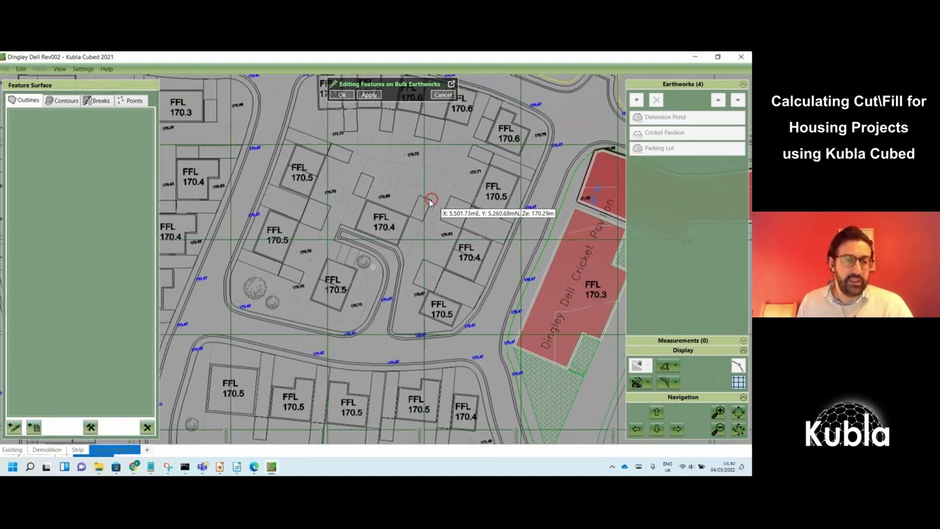
scroll(384, 201, "down", 3)
middle_click_drag(326, 210, 333, 225)
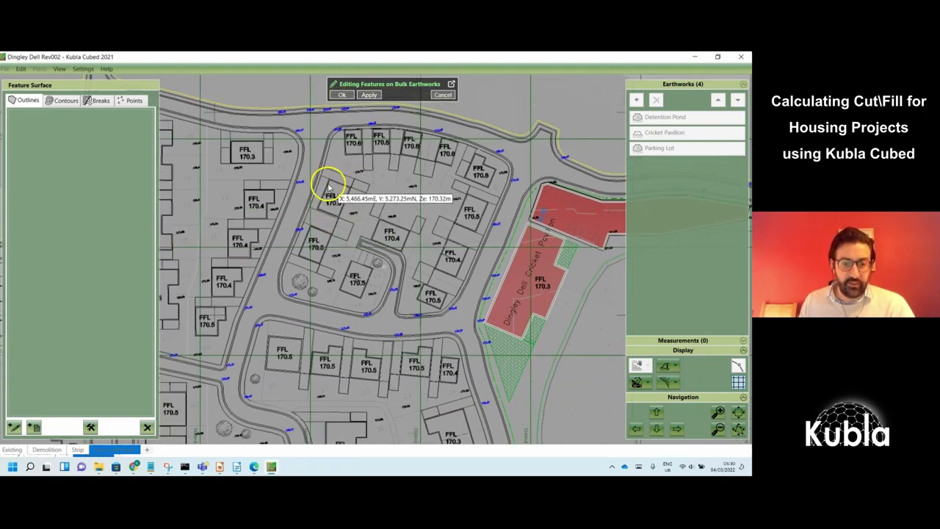
left_click(13, 426)
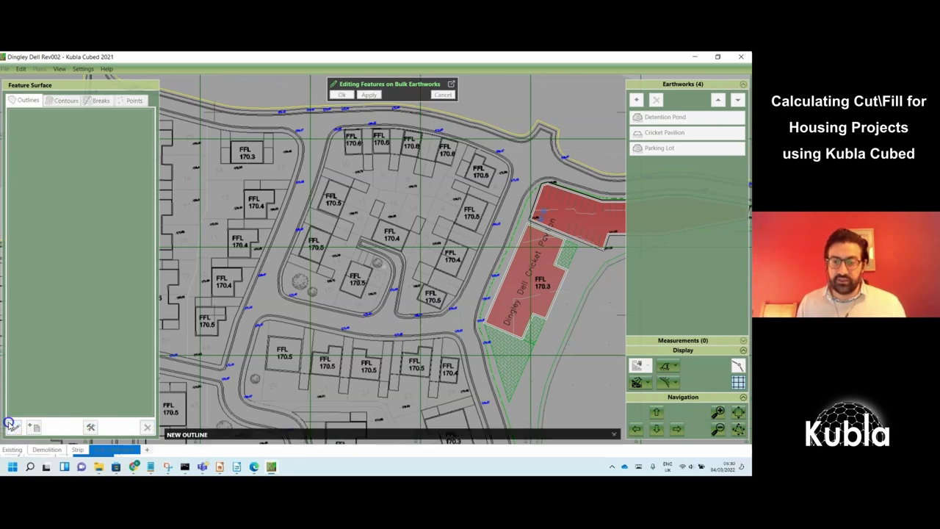
left_click(287, 427)
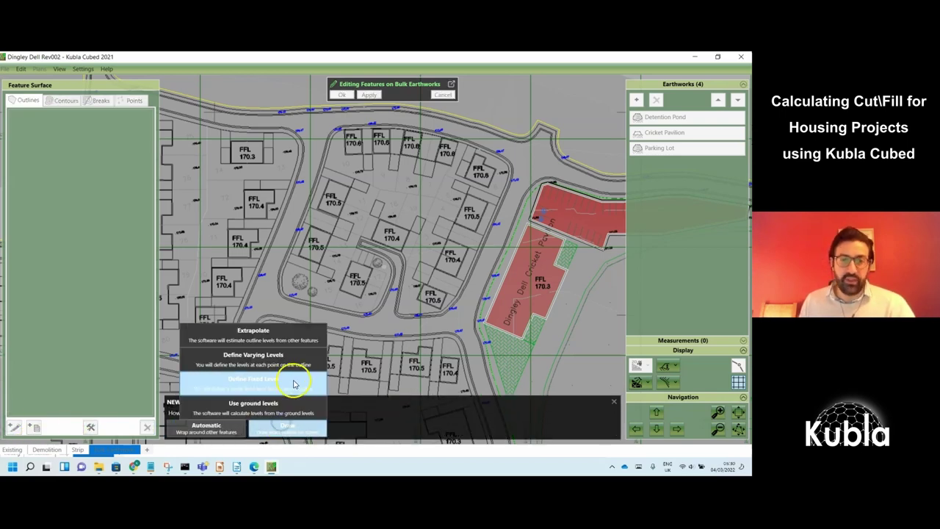
left_click(294, 382)
Load outlines from the CAD plan Dingley Dell Housing V 12 into the feature surface and clear the existing extraction filters
left_click(38, 431)
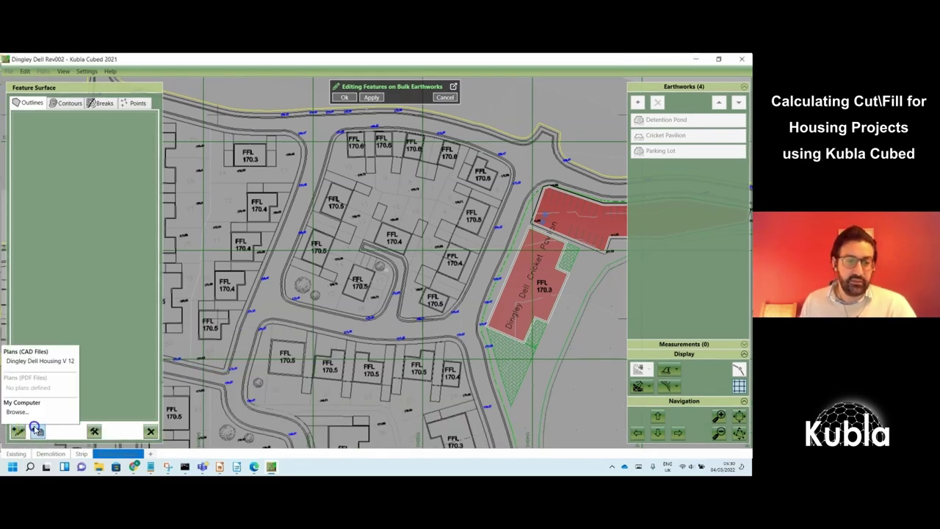
left_click(60, 360)
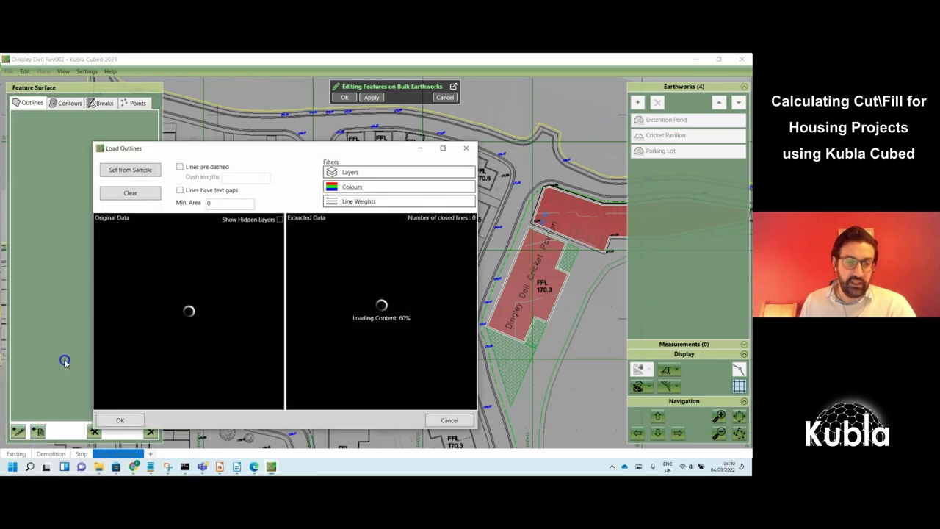
left_click_drag(191, 148, 190, 110)
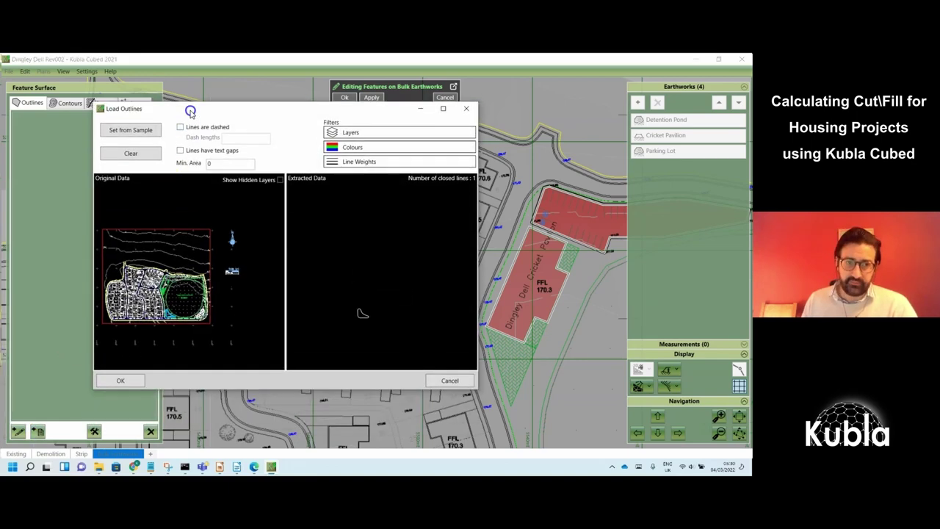
left_click(156, 133)
left_click(173, 220)
left_click(144, 156)
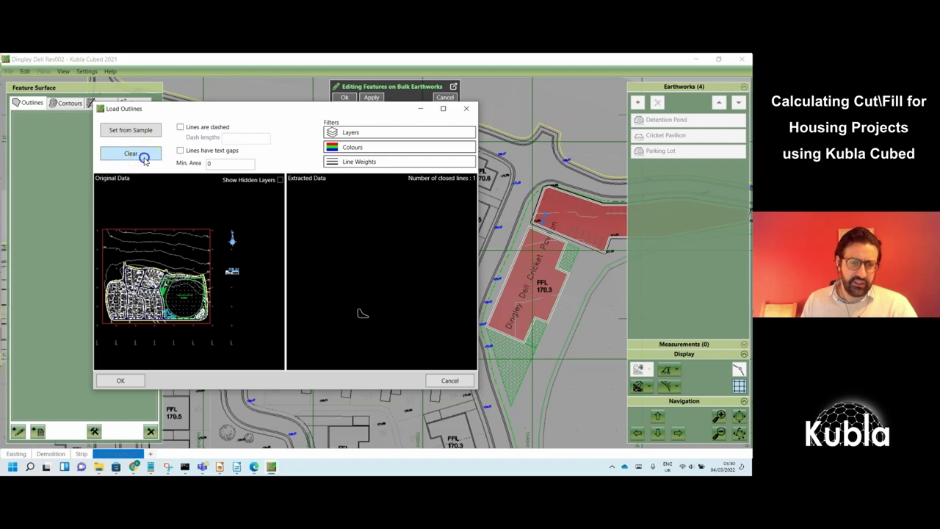
scroll(130, 269, "up", 3)
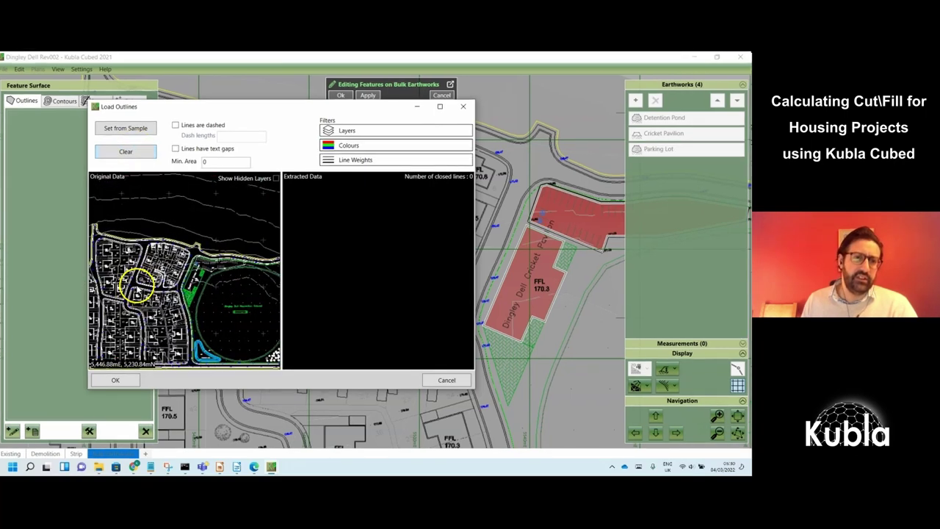
Extract the building pad outlines by sampling the outer line around a house, and accept the outlines and the feature surface
left_click(130, 130)
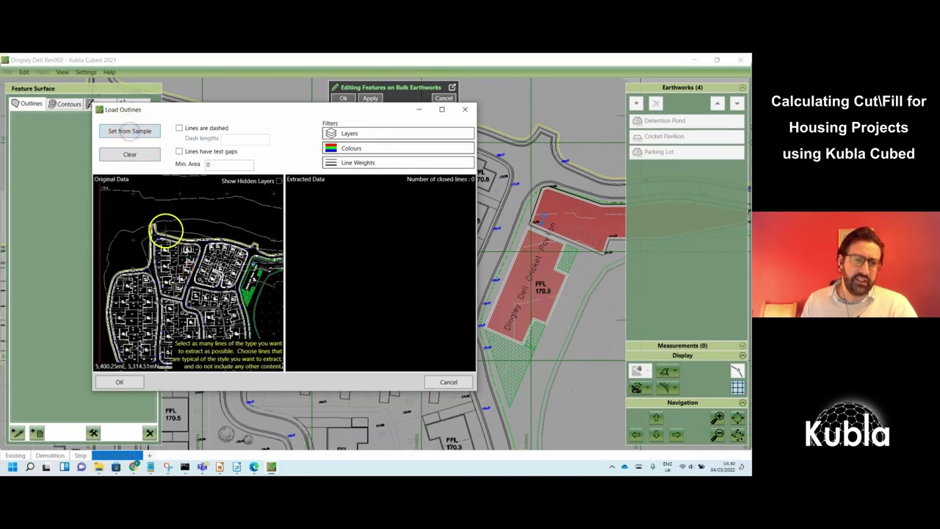
scroll(173, 257, "up", 3)
scroll(172, 257, "up", 5)
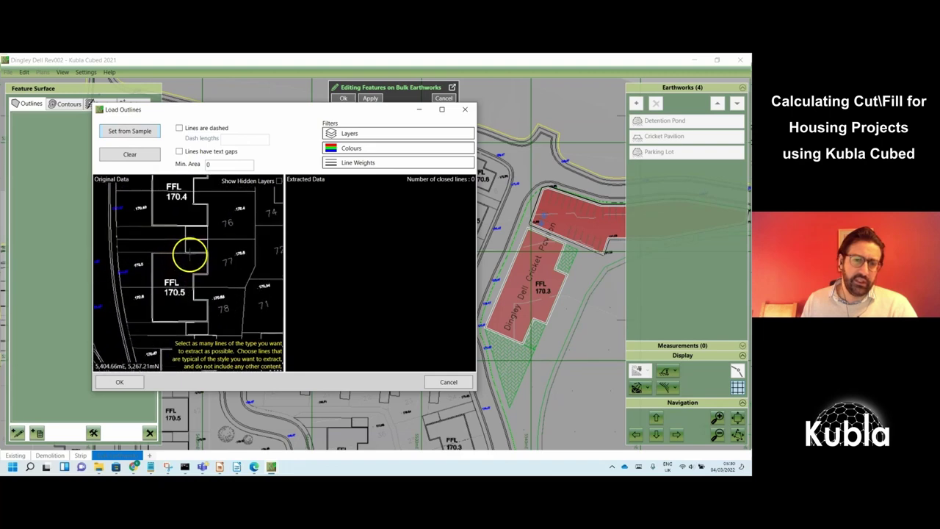
scroll(184, 260, "up", 3)
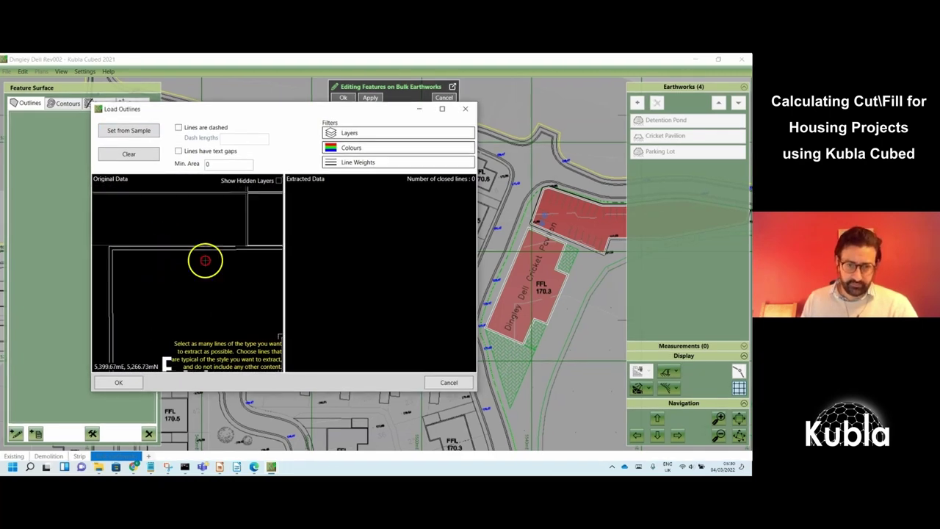
scroll(162, 284, "up", 2)
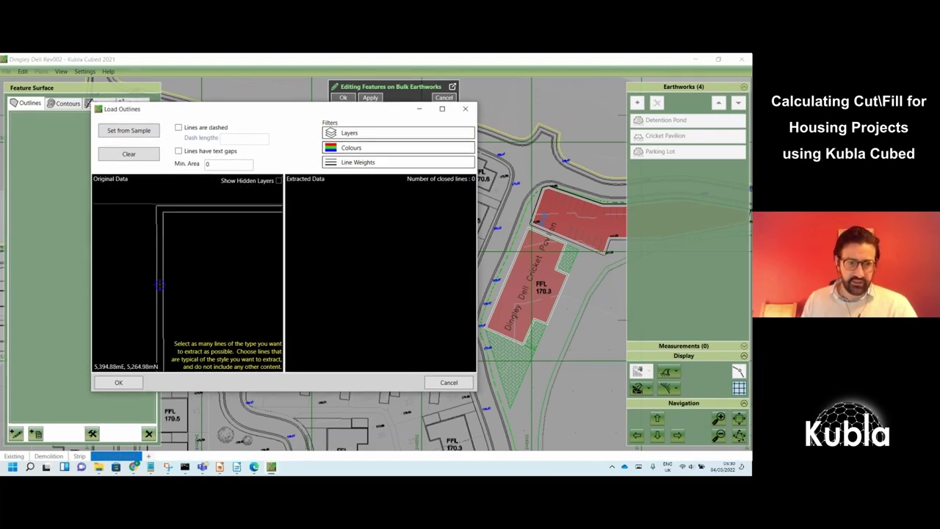
left_click(143, 259)
scroll(144, 258, "down", 6)
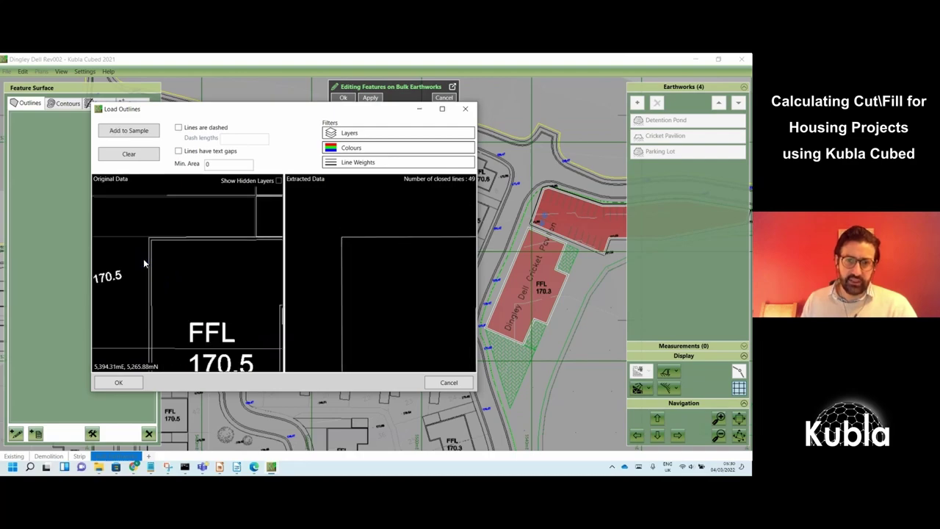
scroll(145, 263, "down", 4)
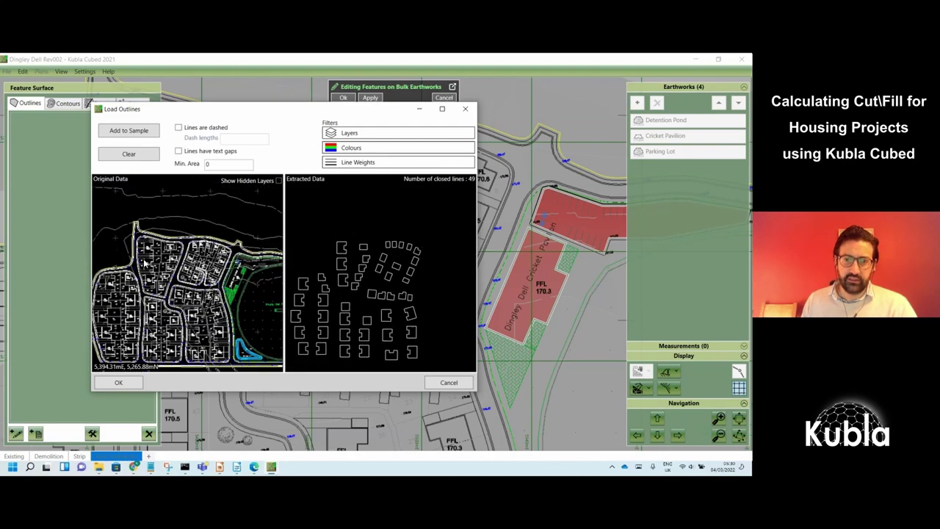
left_click(118, 381)
left_click(342, 99)
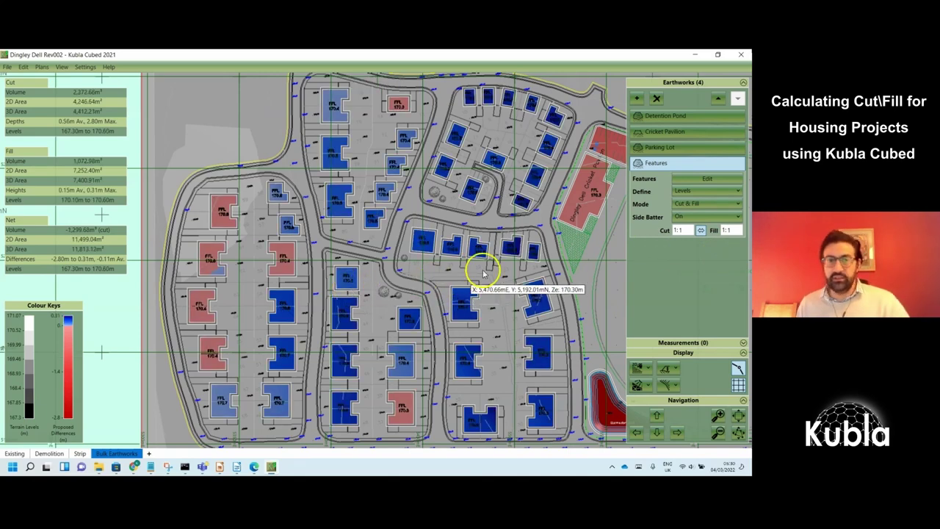
Set the new feature surface's cut and fill side batters to 1:0.01 and rename it Building Pads
left_click(683, 232)
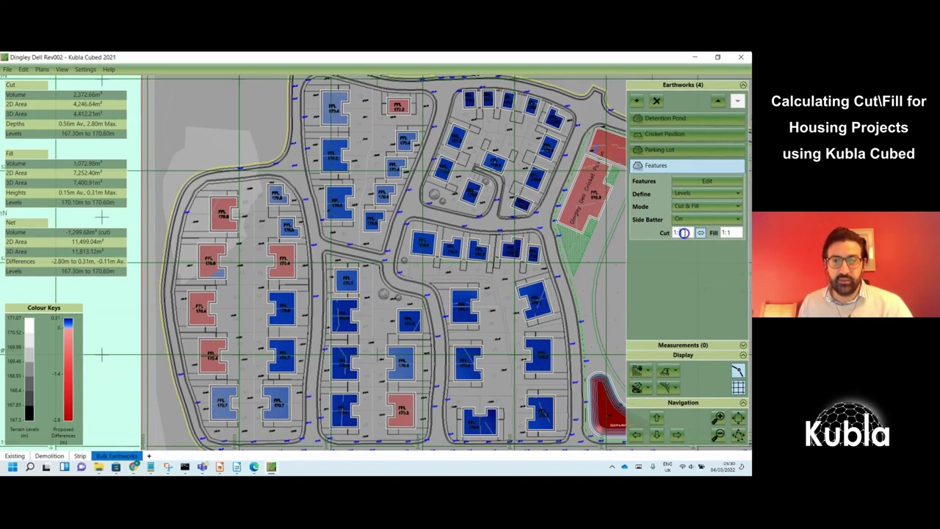
type("0.01")
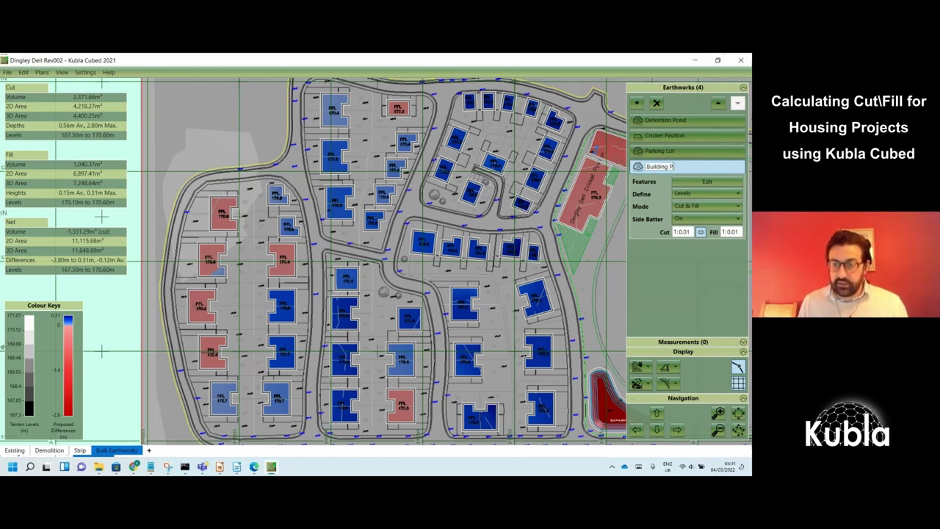
left_click(686, 262)
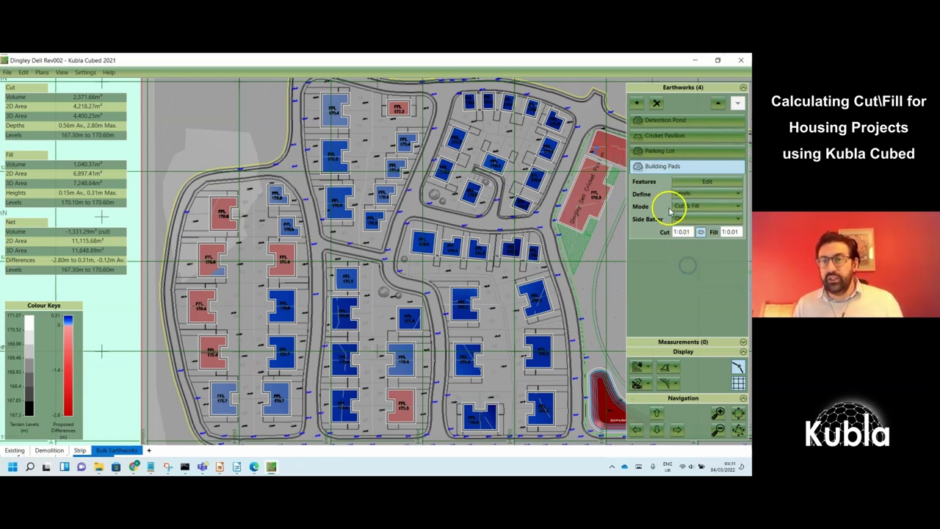
Define the building pads by Levels & Offset with a -0.2 m offset
left_click(682, 193)
left_click(682, 212)
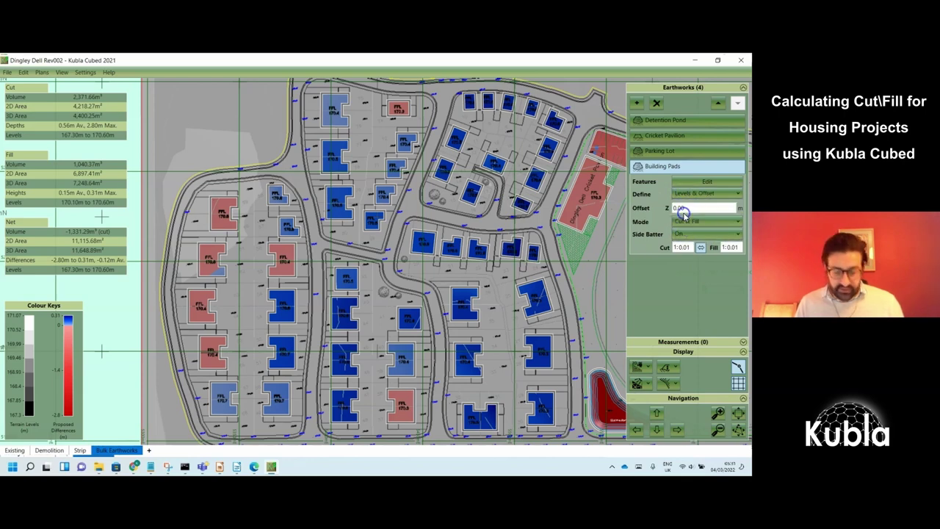
type("0")
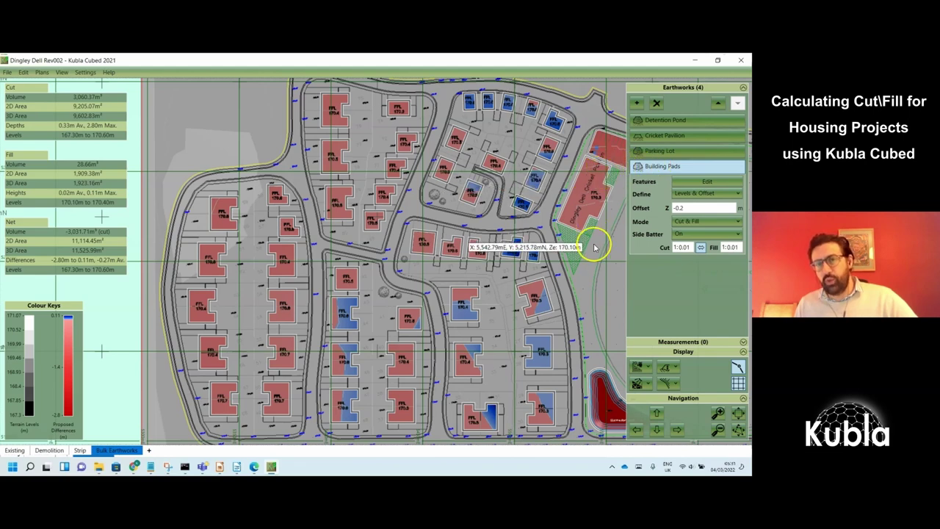
Examine the cut and fill across the building pads in plan and in the 3D orbit view
left_click(590, 271)
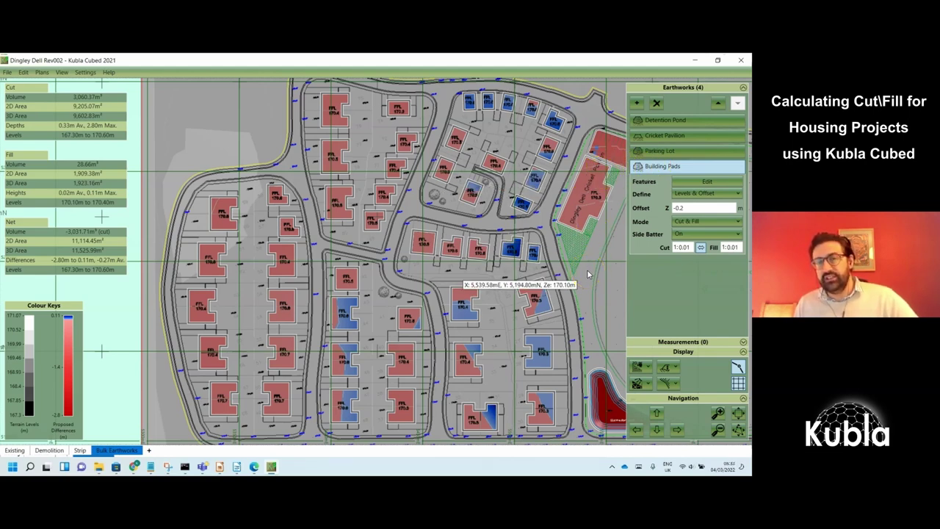
scroll(565, 268, "down", 1)
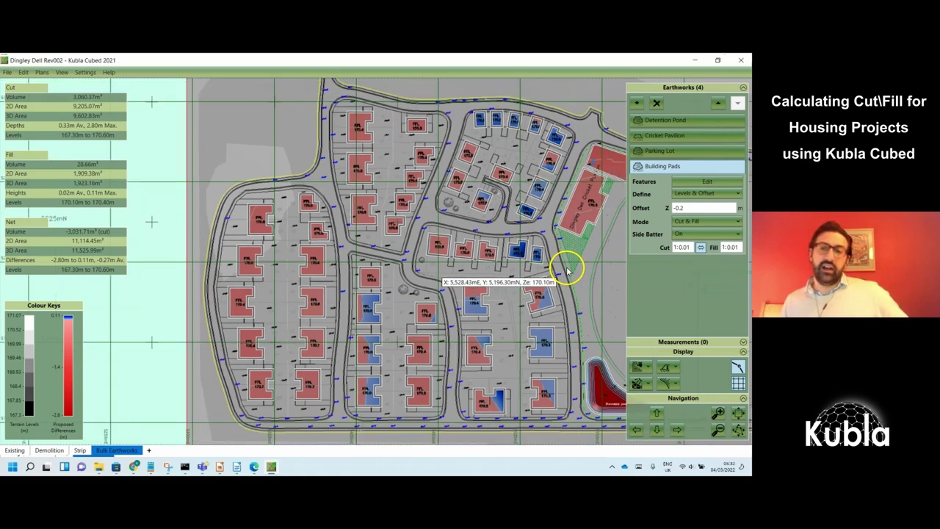
scroll(534, 258, "down", 1)
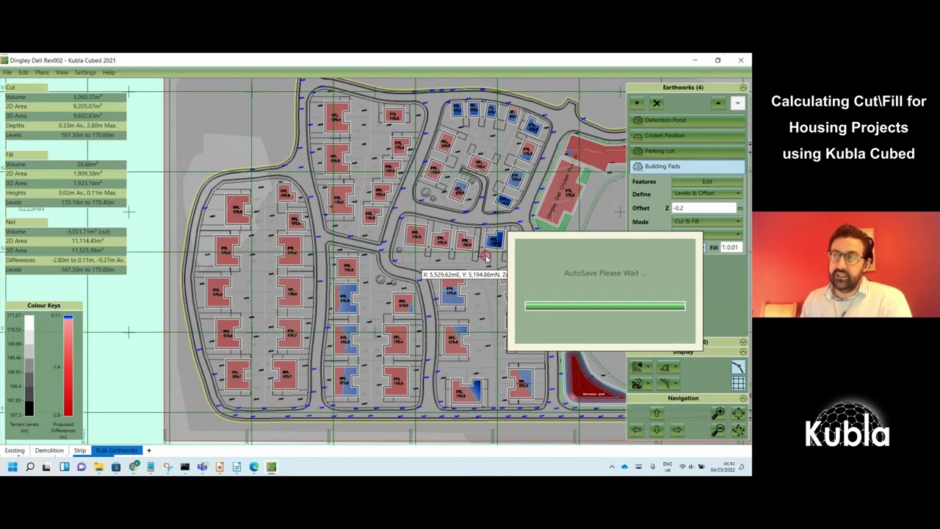
left_click(450, 195)
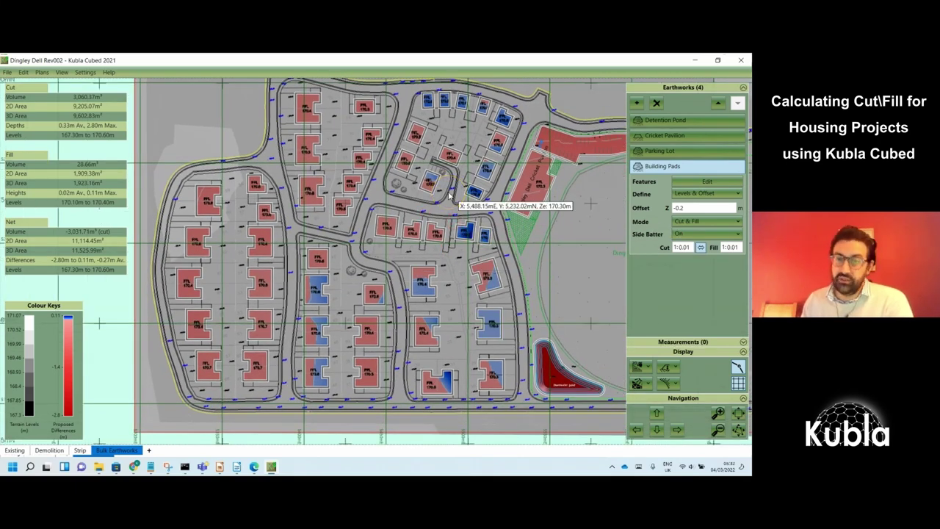
mouse_move(449, 195)
left_mouse_down()
mouse_move(447, 186)
mouse_move(624, 143)
mouse_move(665, 170)
left_mouse_up()
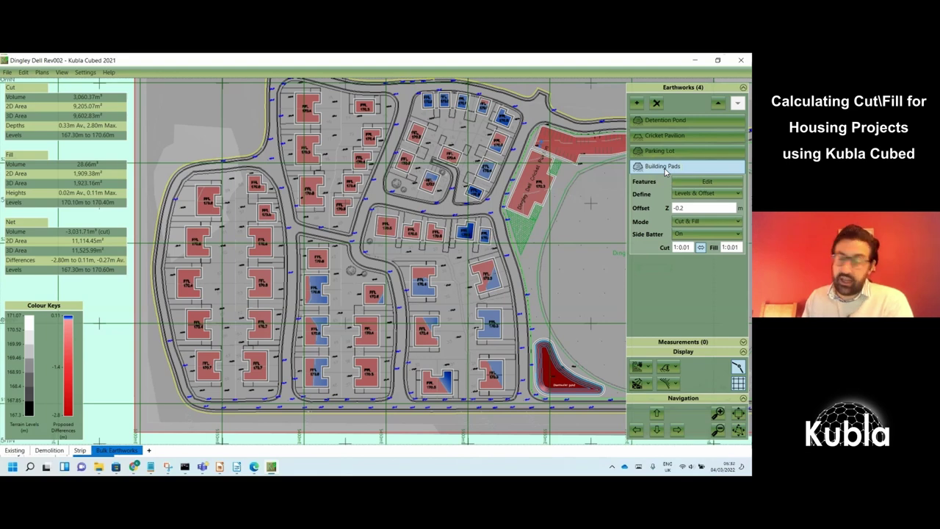
mouse_move(666, 171)
left_mouse_down()
mouse_move(440, 151)
mouse_move(434, 163)
left_mouse_up()
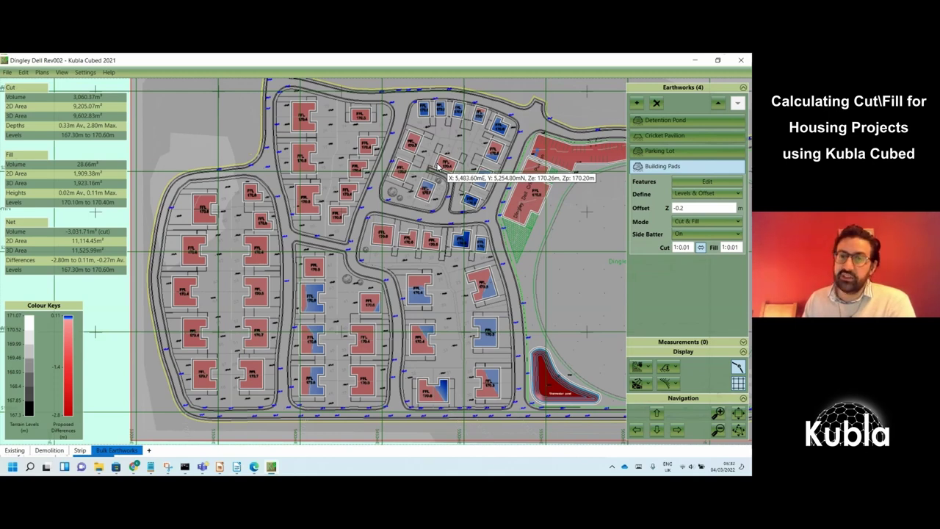
scroll(439, 167, "up", 1)
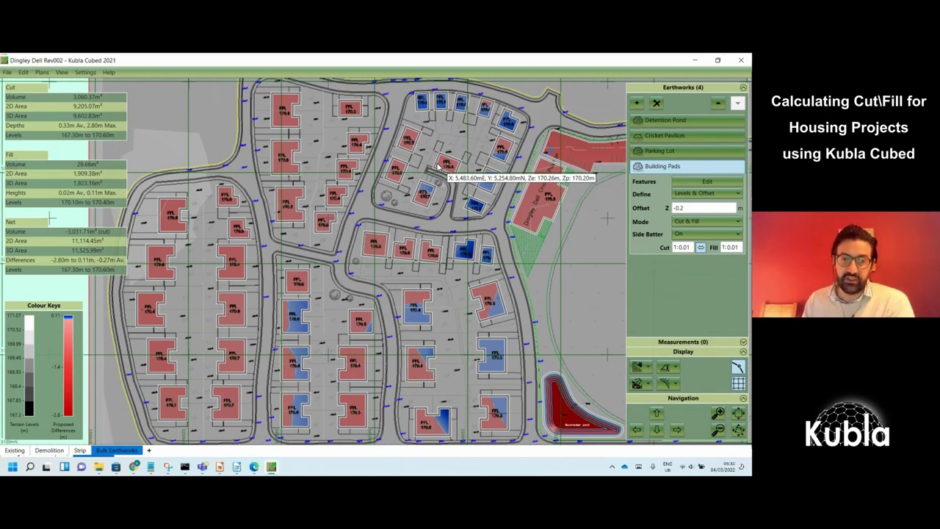
left_click(639, 367)
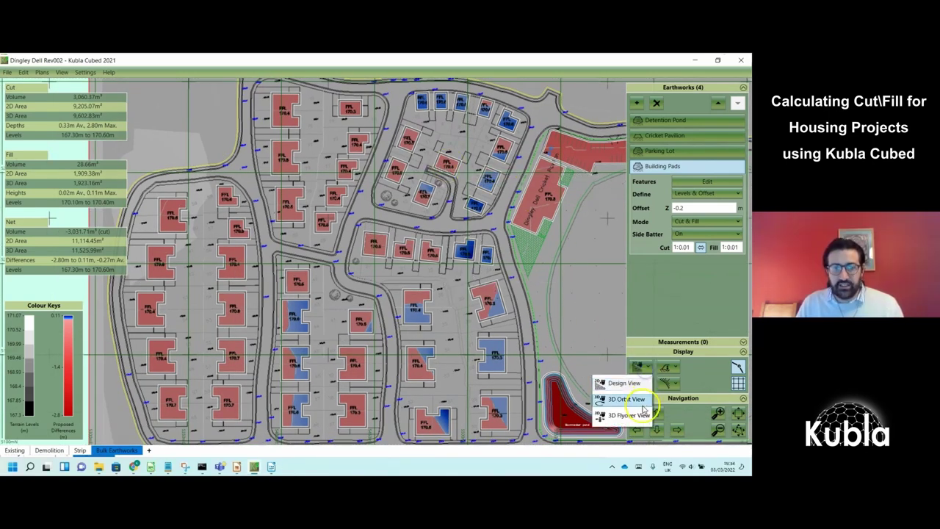
left_click(639, 401)
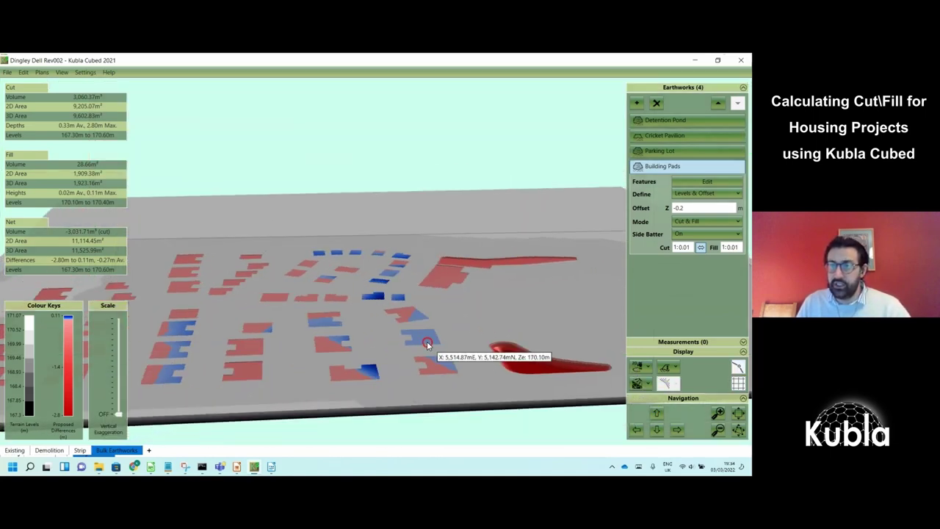
left_click_drag(427, 341, 449, 344)
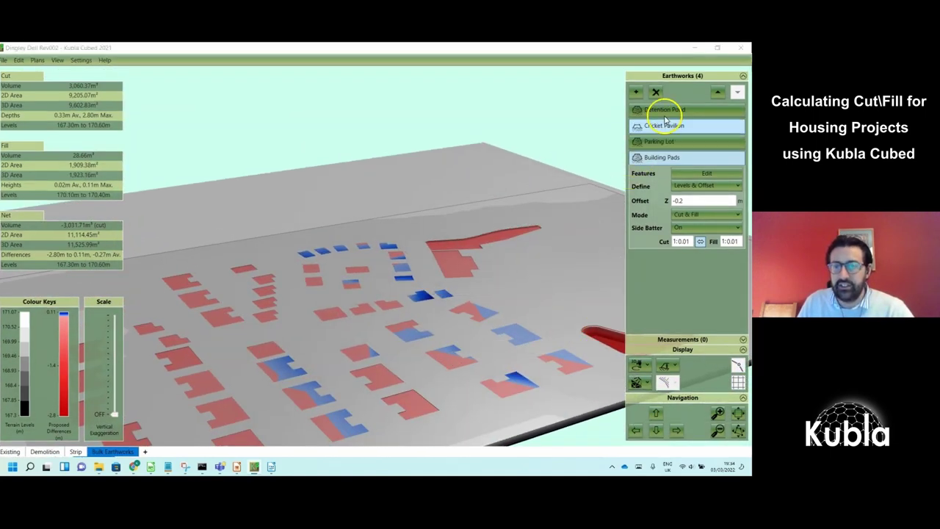
Add another Feature Surface earthwork to the bulk earthworks phase after the building pads
left_click(636, 94)
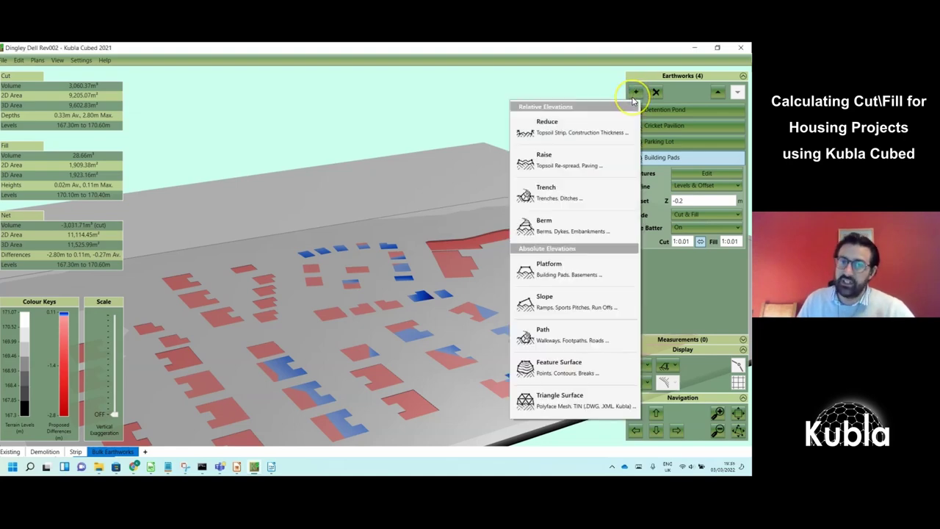
left_click(608, 367)
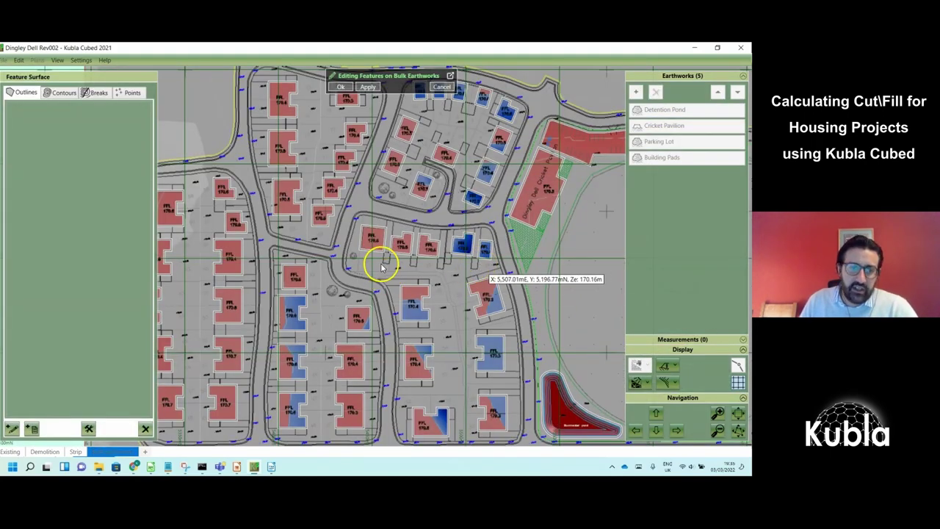
scroll(379, 261, "up", 1)
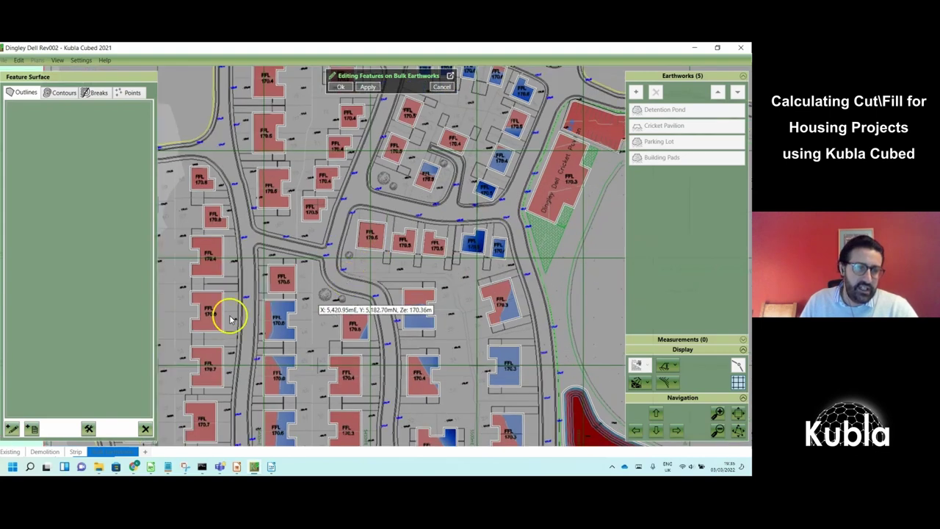
Load the garage outlines from the Dingley Dell Housing V 12 CAD plan, using the garage adjoining the plot 41 house as the sample
left_click(29, 428)
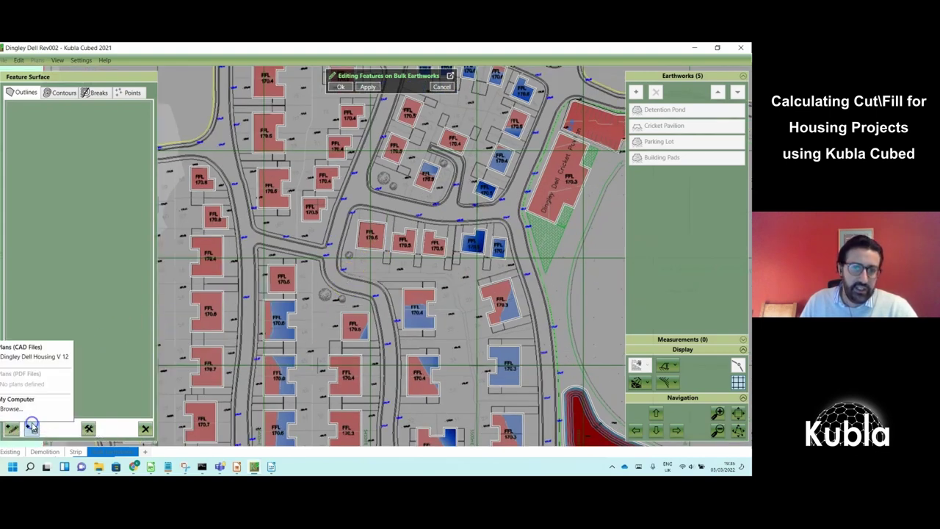
left_click(46, 357)
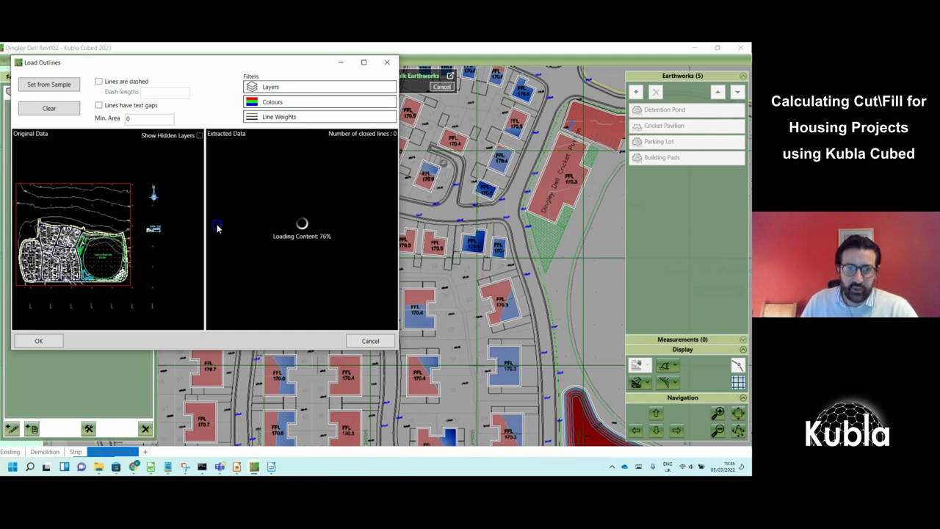
left_click(59, 108)
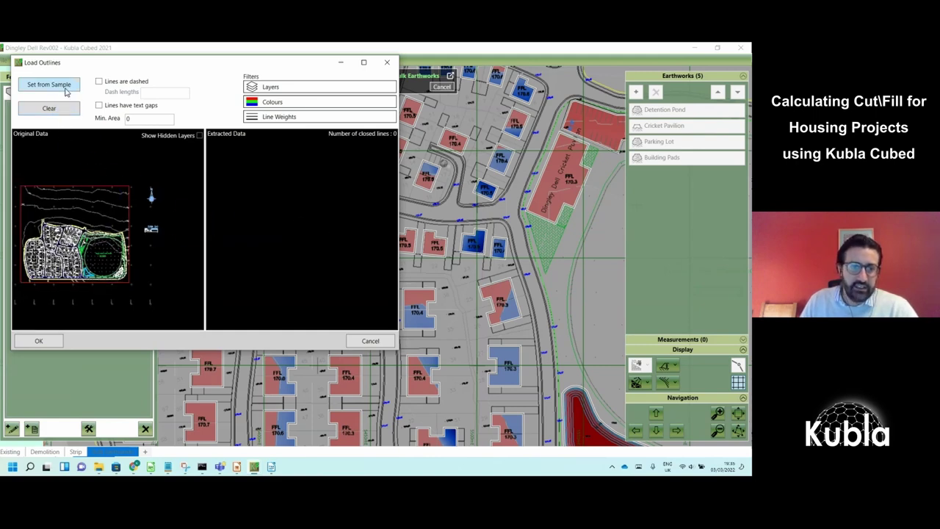
left_click(65, 86)
scroll(104, 260, "up", 8)
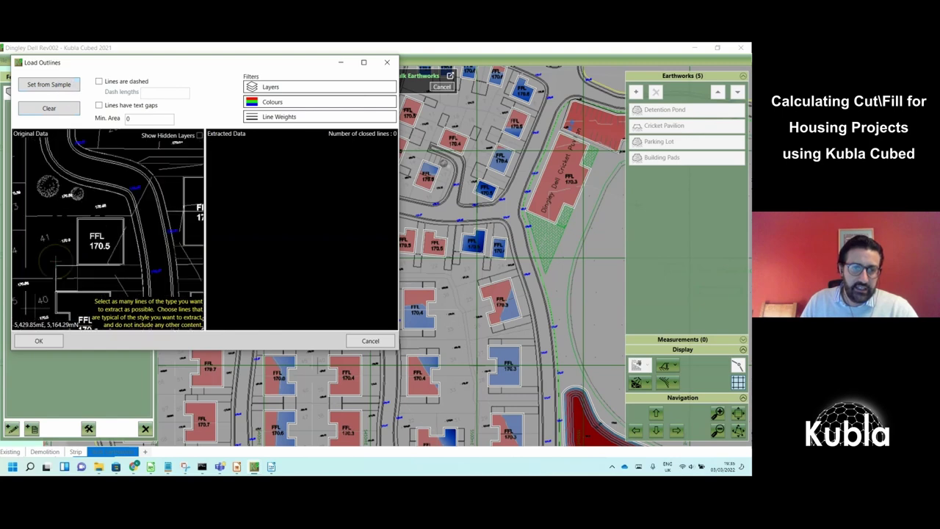
scroll(63, 266, "up", 2)
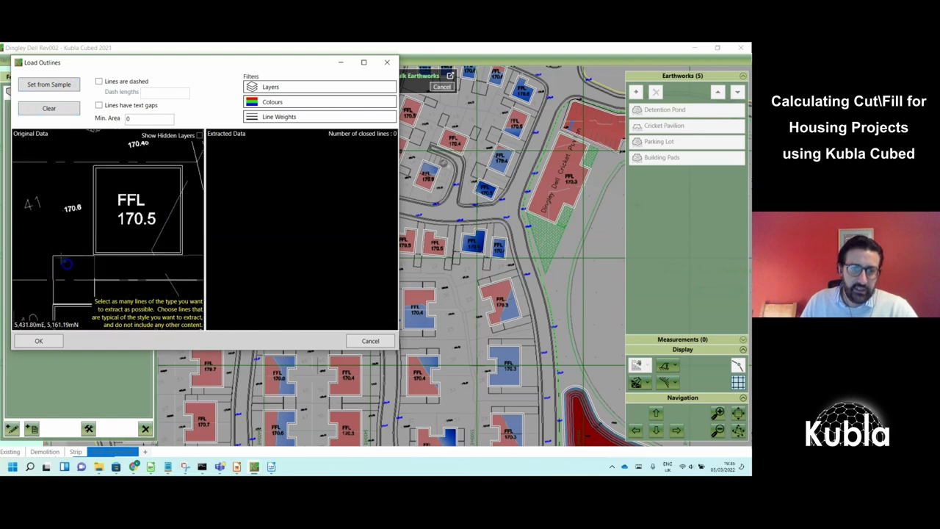
left_click(61, 255)
scroll(61, 255, "down", 10)
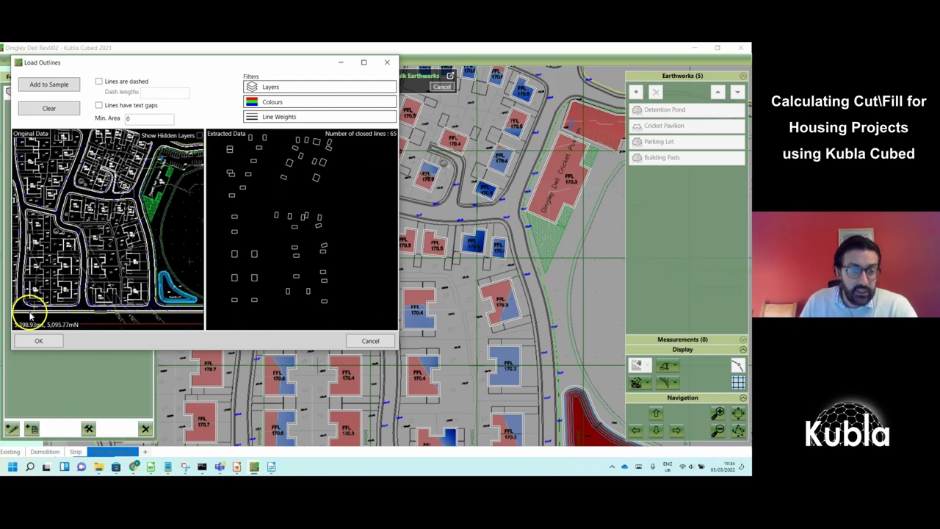
left_click(33, 340)
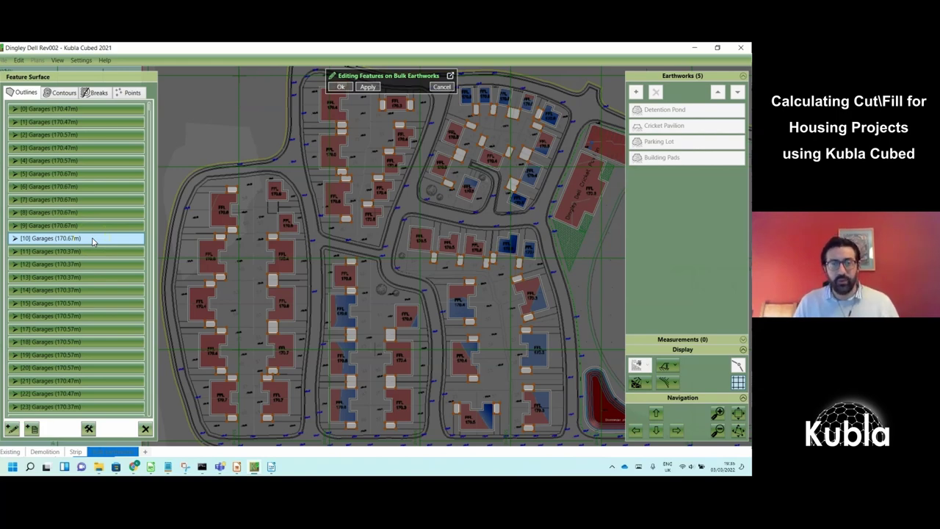
left_click(92, 264)
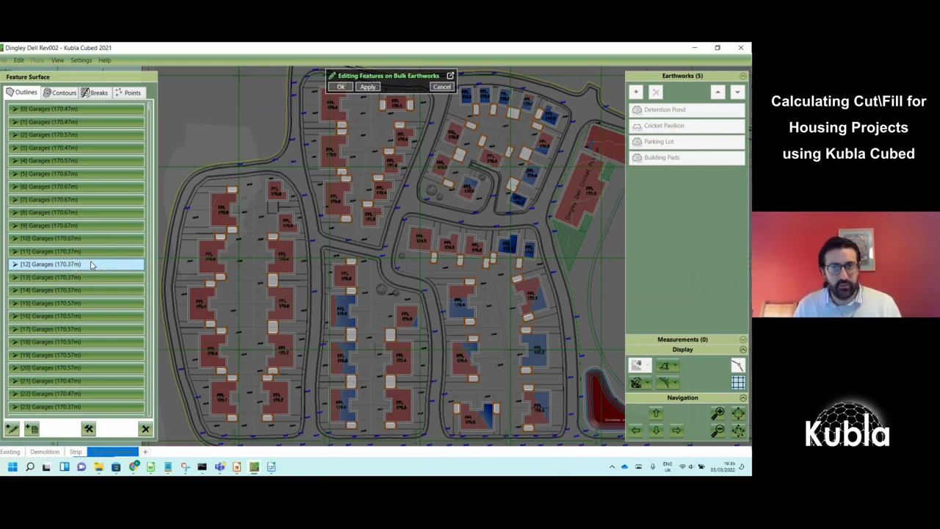
left_click(165, 245)
left_click(300, 246)
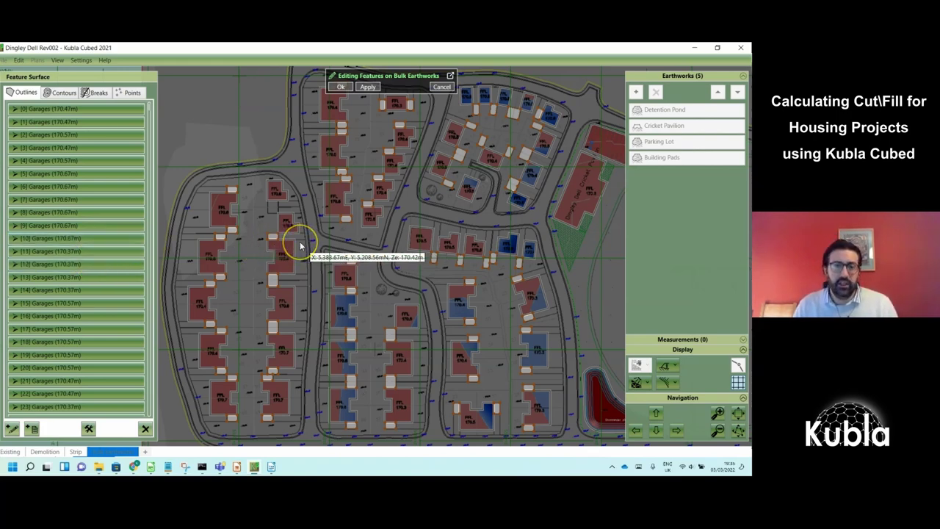
left_click(325, 230)
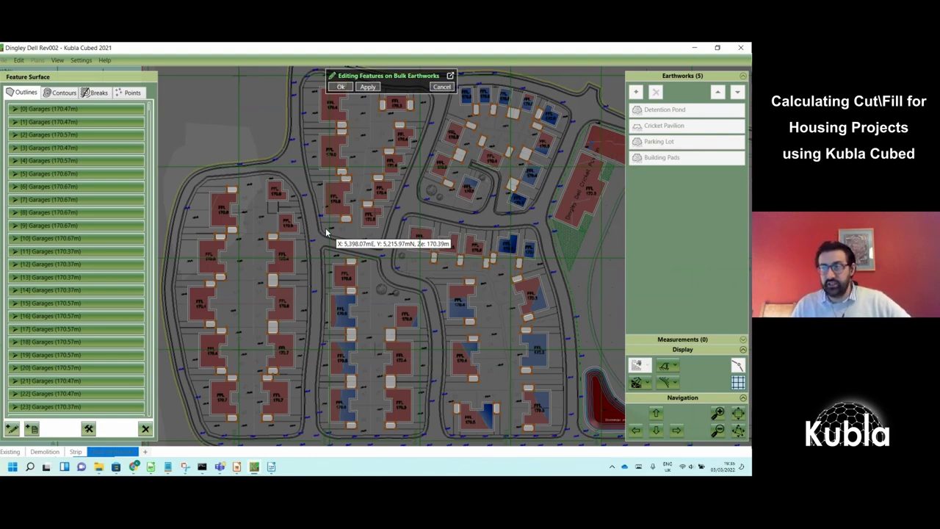
Accept the garage outlines on the bulk earthworks and set the new feature surface's cut side batter to 1:0.01
left_click(341, 88)
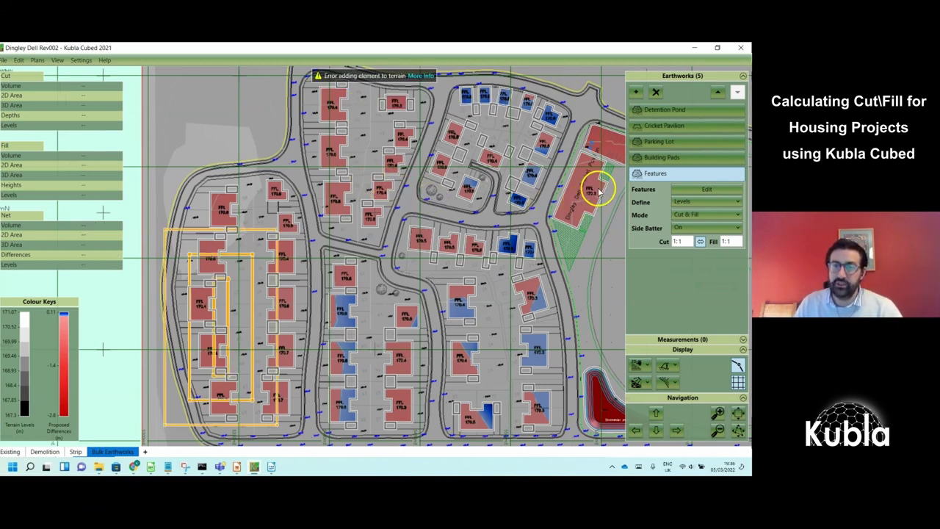
double_click(675, 248)
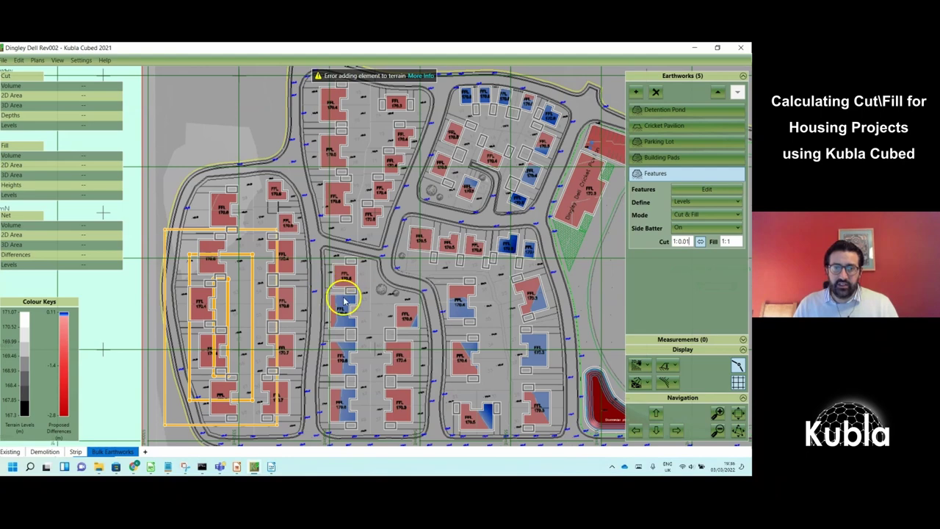
scroll(344, 301, "up", 6)
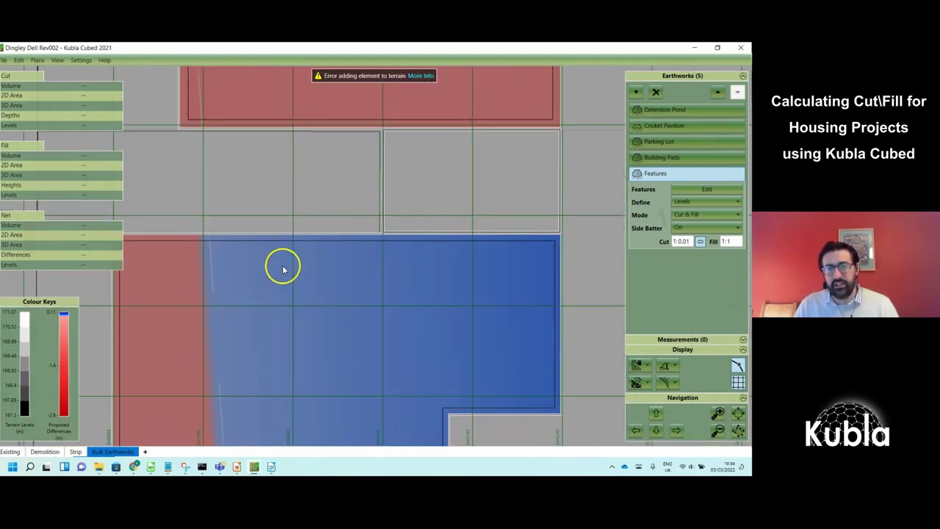
scroll(283, 268, "down", 3)
left_click_drag(254, 279, 448, 254)
left_click_drag(279, 257, 459, 290)
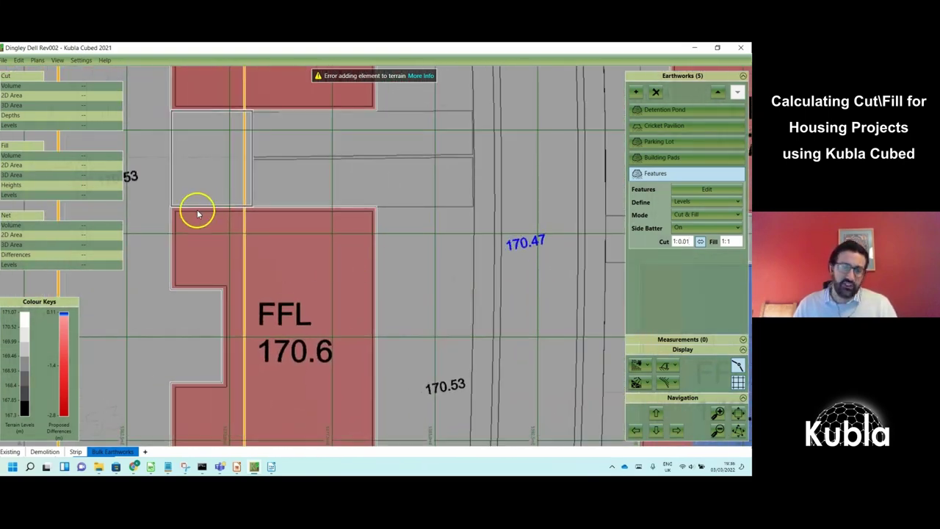
scroll(199, 211, "up", 2)
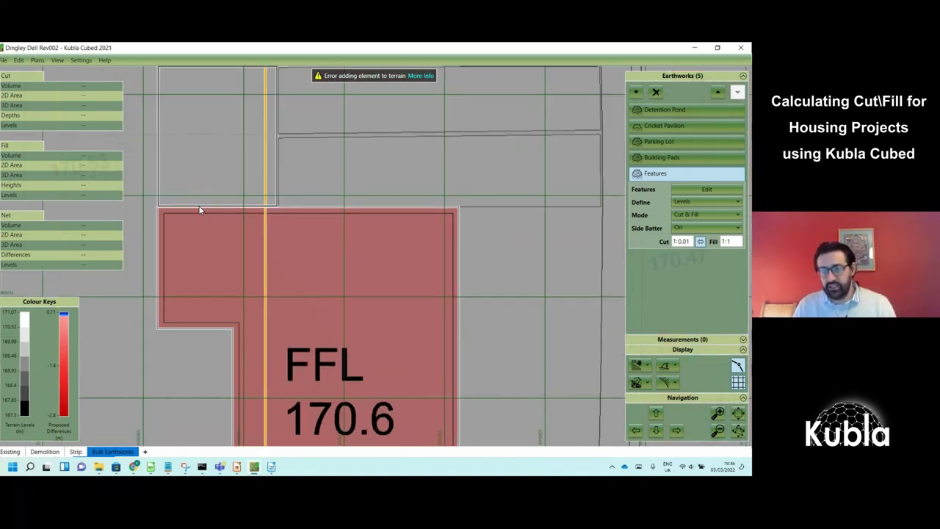
scroll(199, 211, "up", 1)
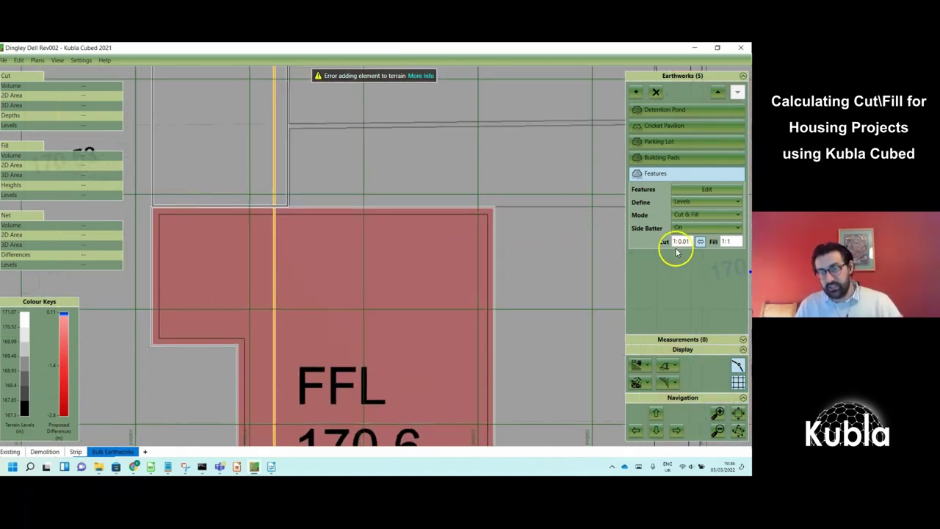
left_click(699, 242)
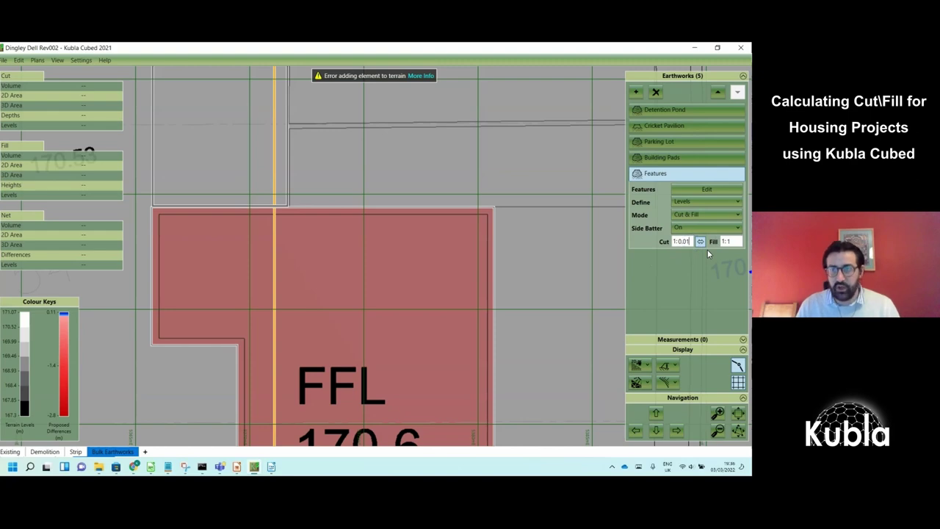
Apply a side batter of 1:0.01 to both cut and fill of the garage features
left_click(200, 232)
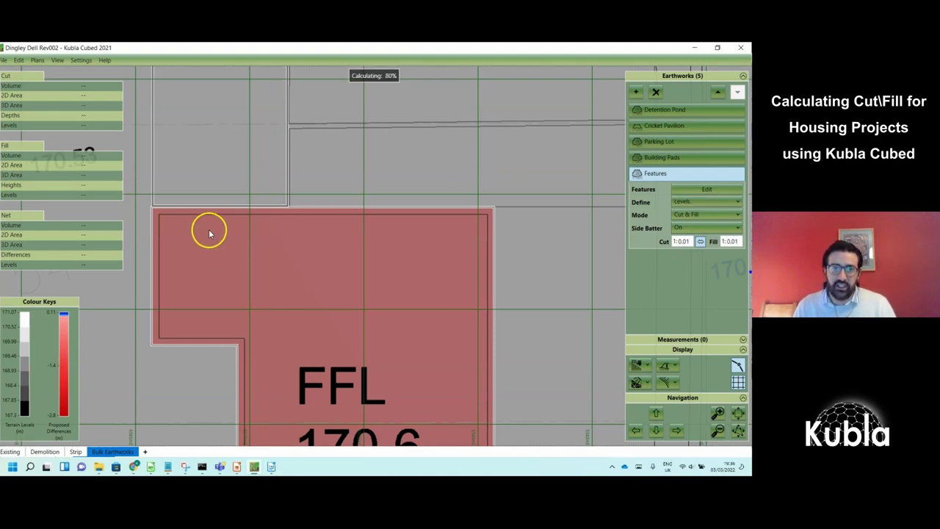
scroll(209, 234, "down", 4)
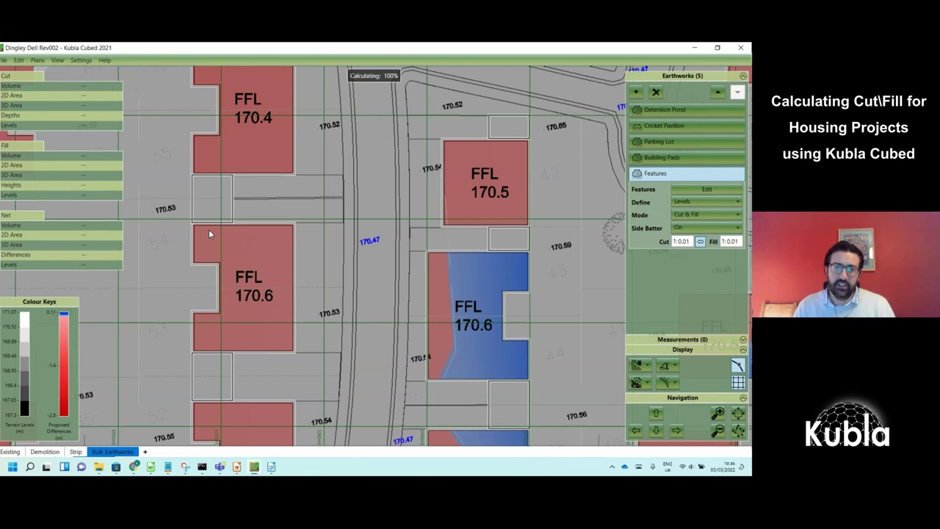
scroll(209, 232, "down", 3)
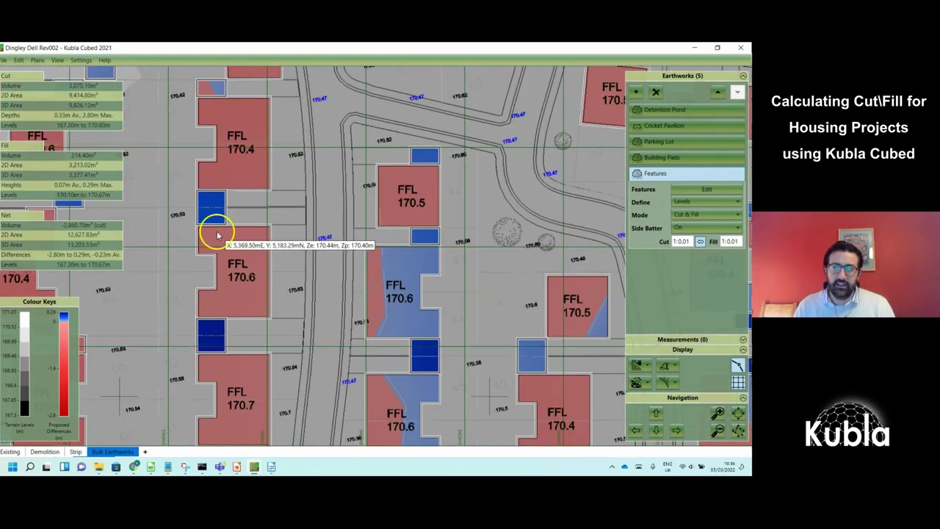
middle_click_drag(316, 217, 337, 216)
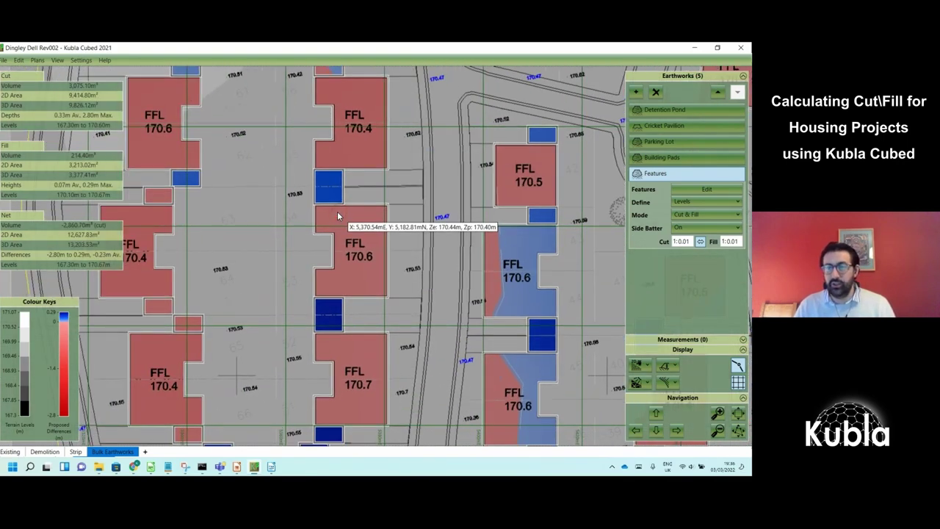
Rename the Features earthwork as Garages
double_click(662, 173)
type("Ga")
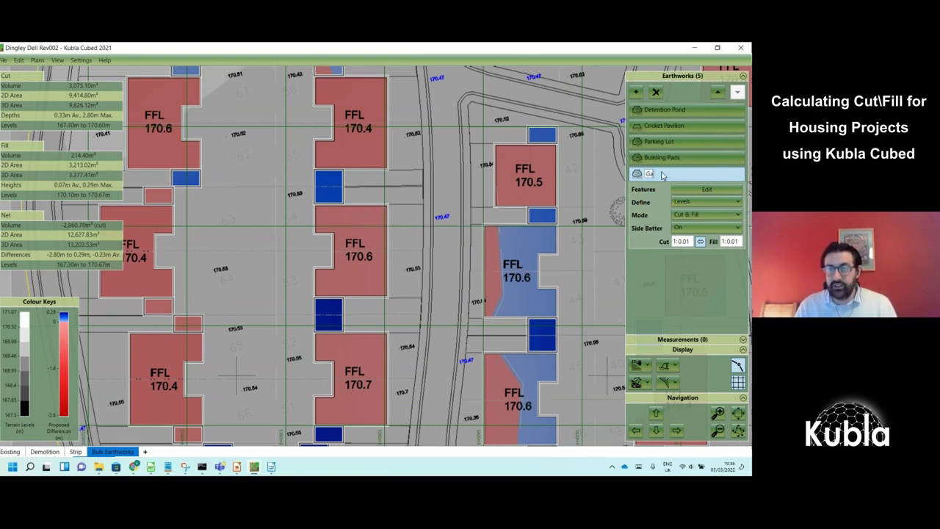
type("rages")
Define the garages by Levels & Offset with a Z offset of 0.2 m
left_click(678, 201)
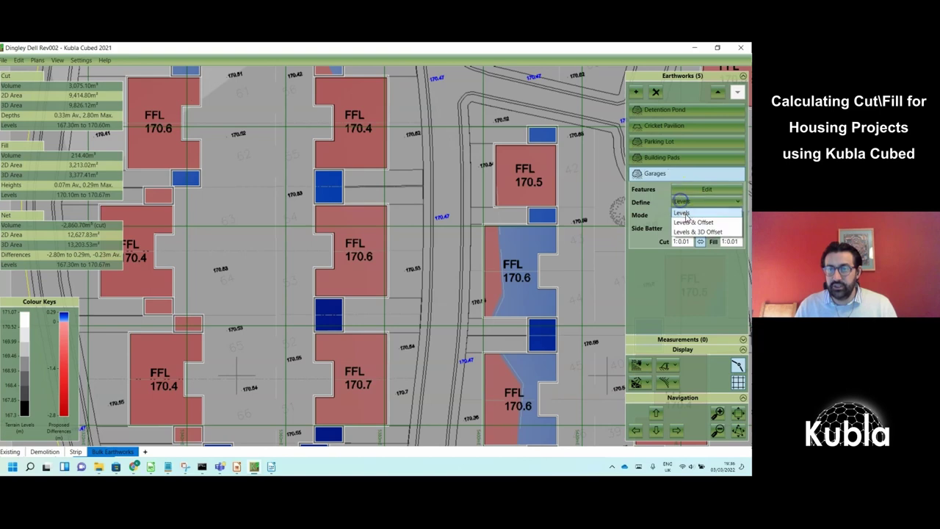
left_click(686, 218)
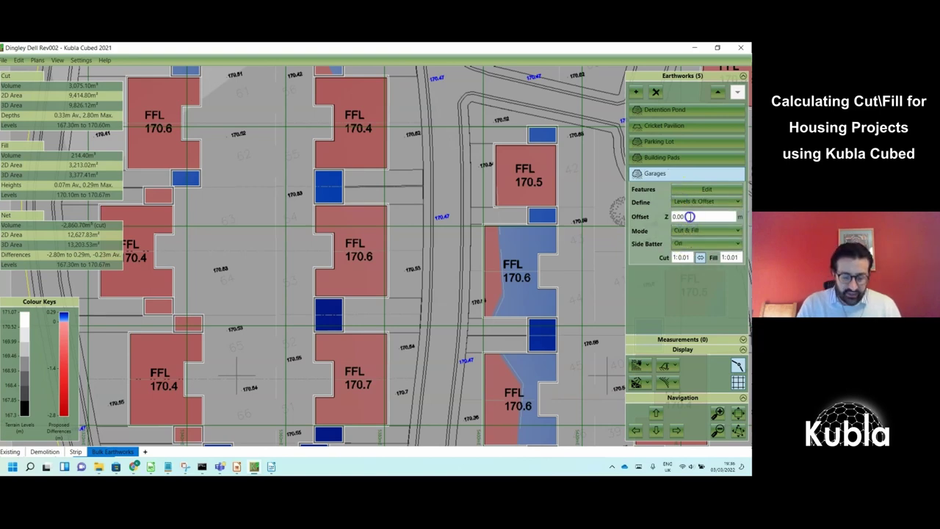
double_click(689, 216)
type("0.2")
key("Return")
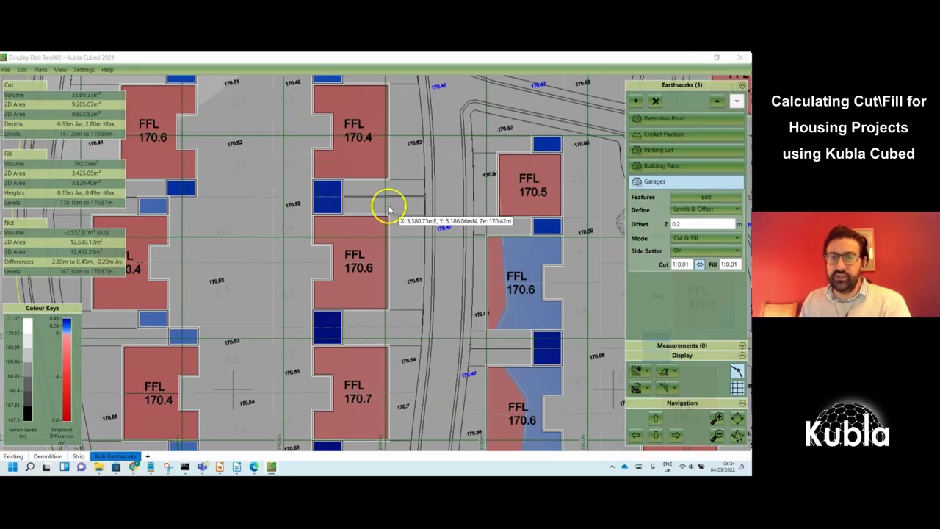
Examine the recalculated garages across the housing site and the driveway beside the FFL 170.5 plot near the cricket pavilion
scroll(412, 224, "down", 2)
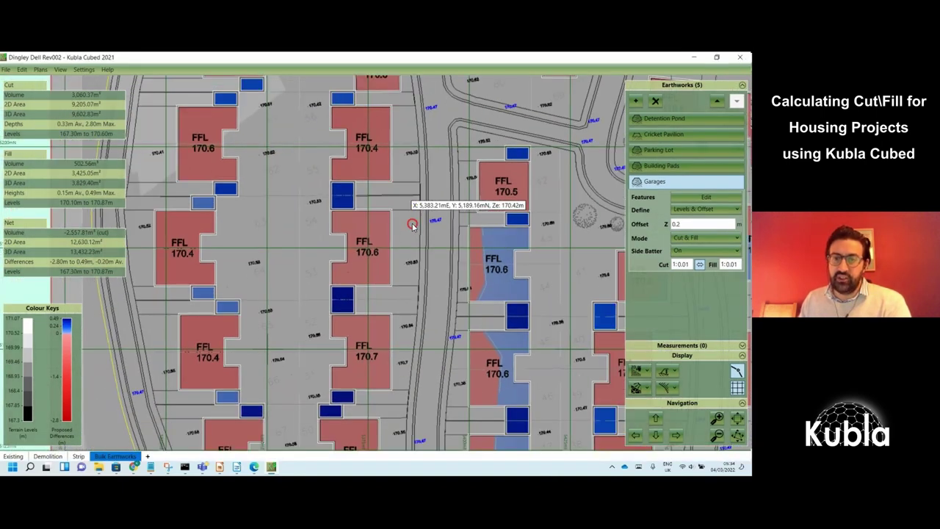
left_click_drag(413, 225, 270, 213)
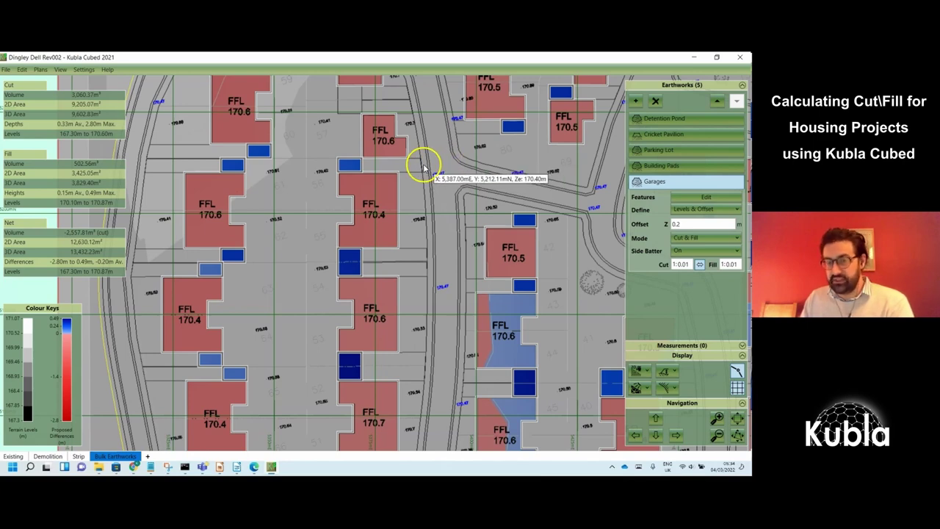
scroll(451, 162, "down", 1)
scroll(456, 163, "down", 4)
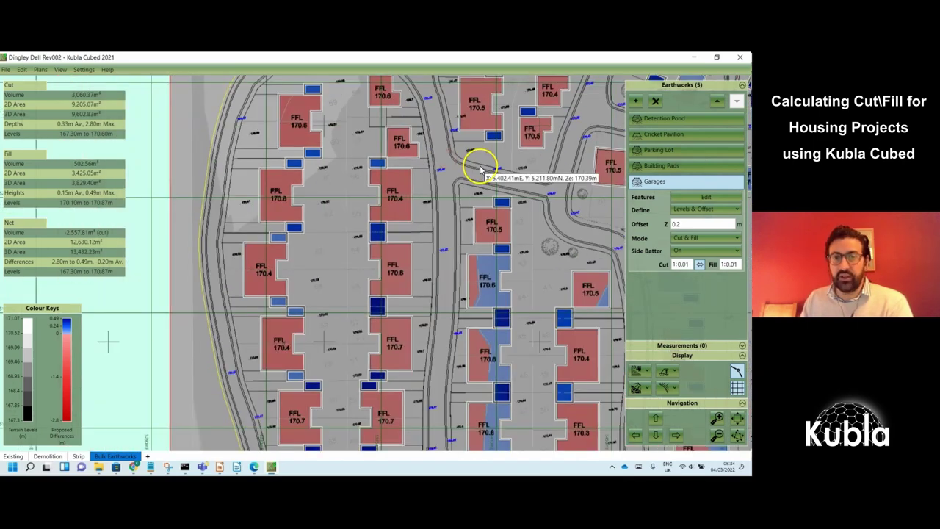
scroll(365, 193, "up", 3)
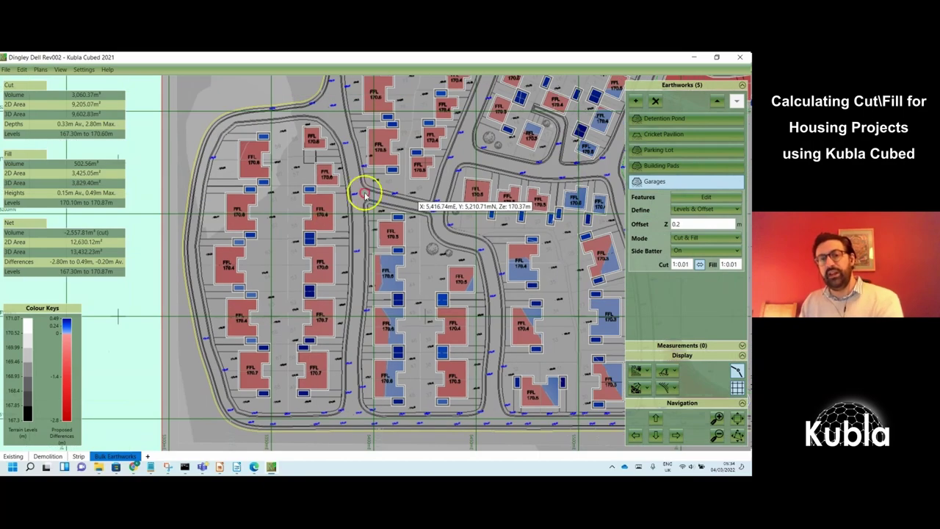
scroll(476, 185, "up", 1)
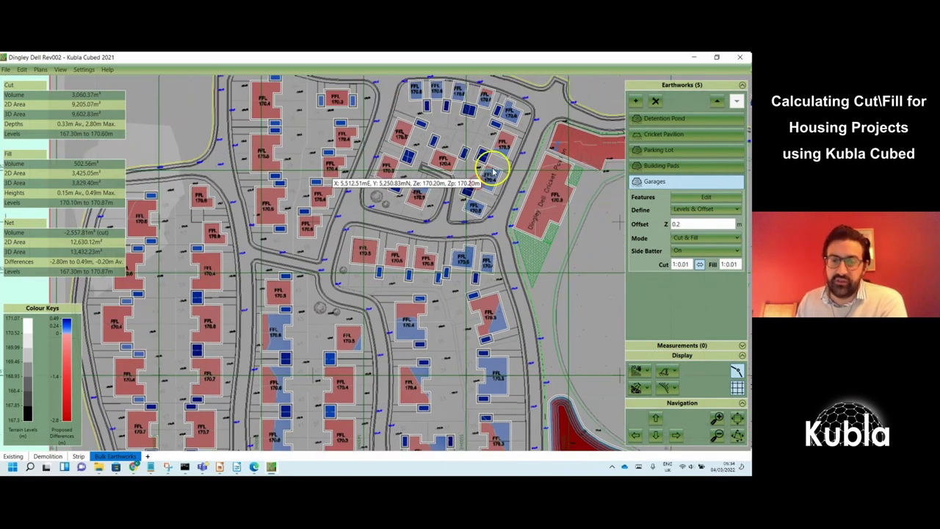
scroll(566, 123, "up", 1)
scroll(565, 124, "up", 1)
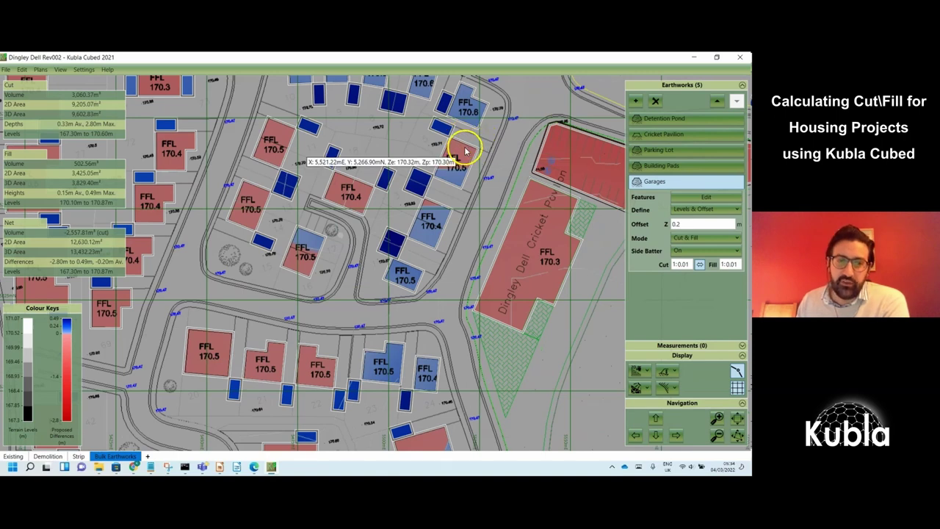
scroll(475, 149, "up", 2)
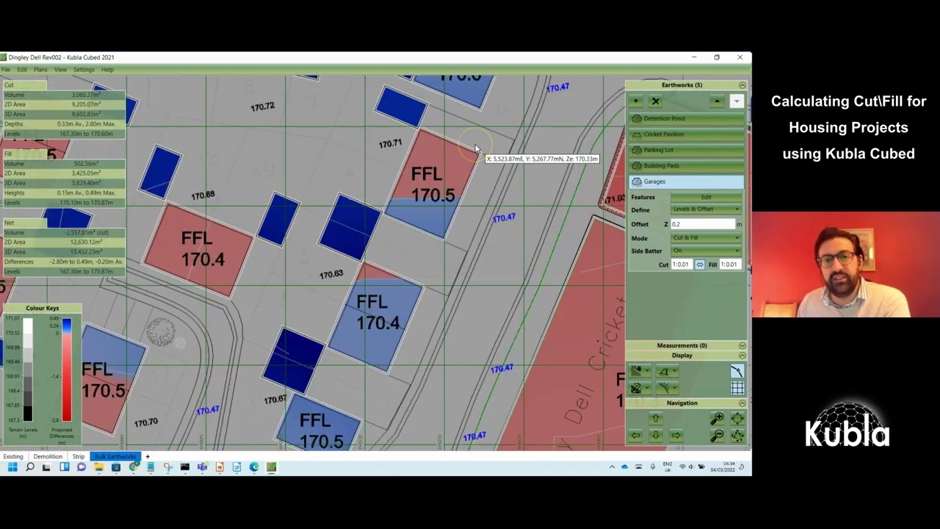
left_click(412, 125)
left_click(485, 142)
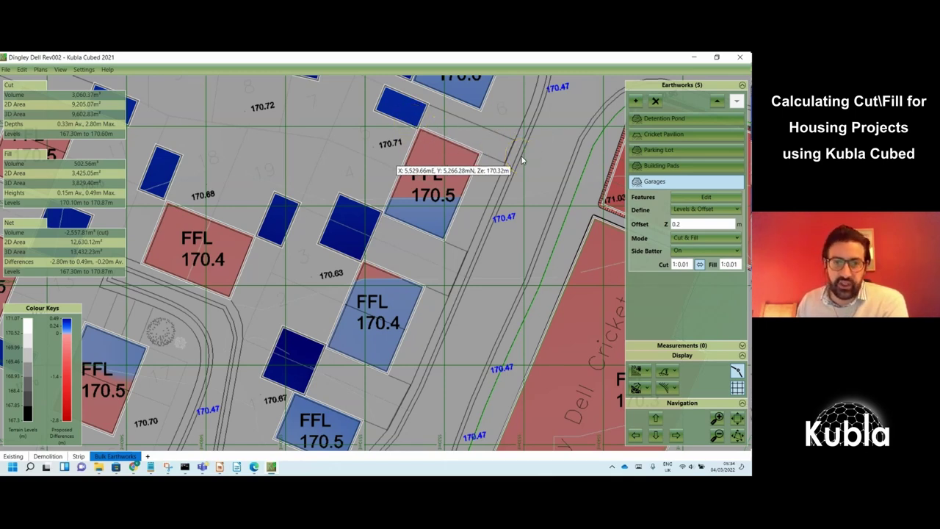
mouse_move(514, 151)
left_mouse_down()
mouse_move(506, 139)
mouse_move(458, 130)
mouse_move(475, 144)
left_mouse_up()
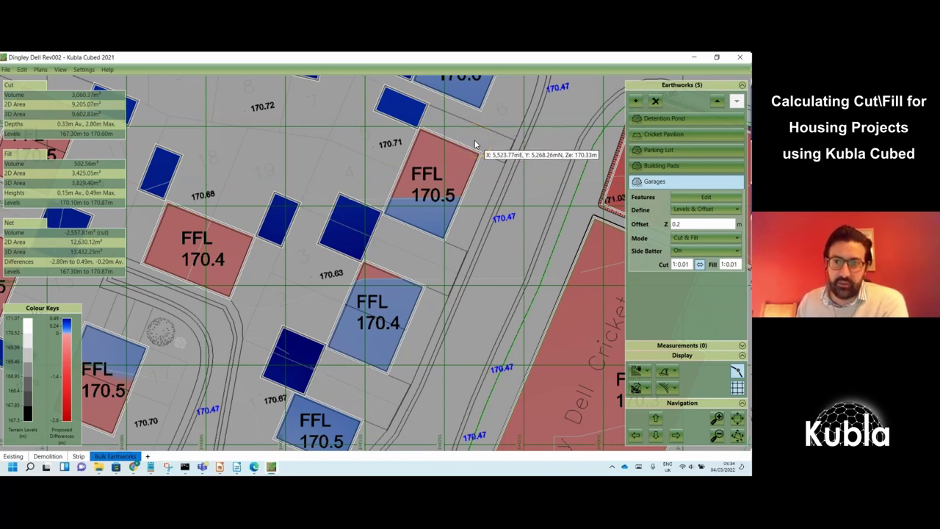
mouse_move(476, 144)
left_mouse_down()
mouse_move(462, 130)
mouse_move(492, 140)
left_mouse_up()
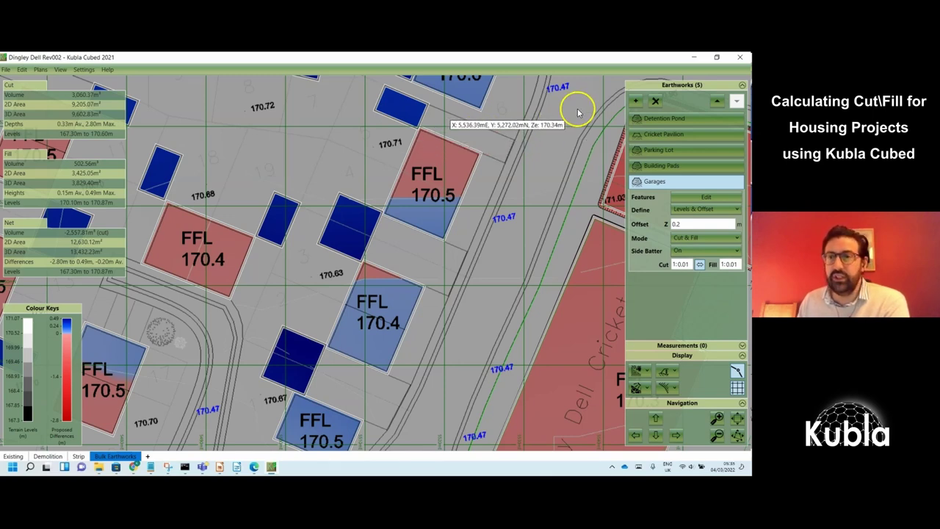
Add a new features earthwork and open the Dingley Dell Housing V 12 CAD plan to load its outlines
left_click(637, 103)
left_click(610, 372)
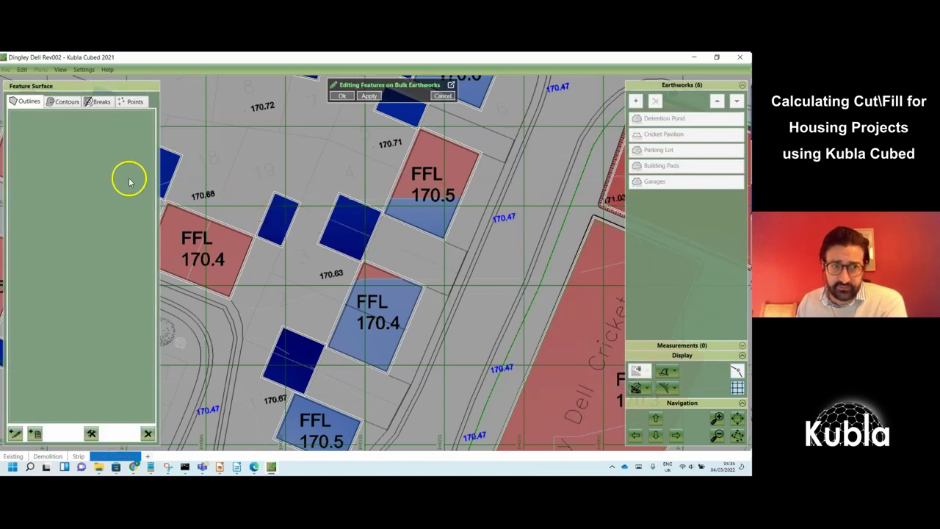
left_click(24, 101)
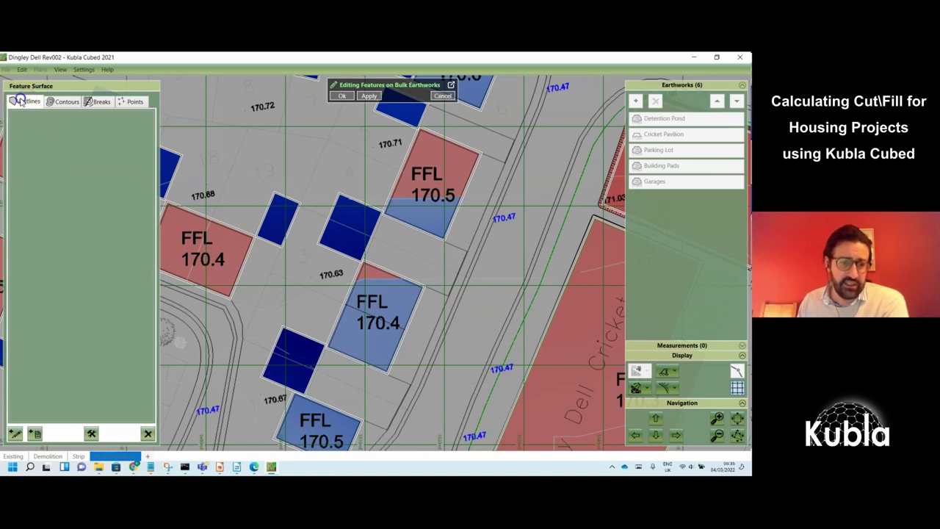
left_click(39, 433)
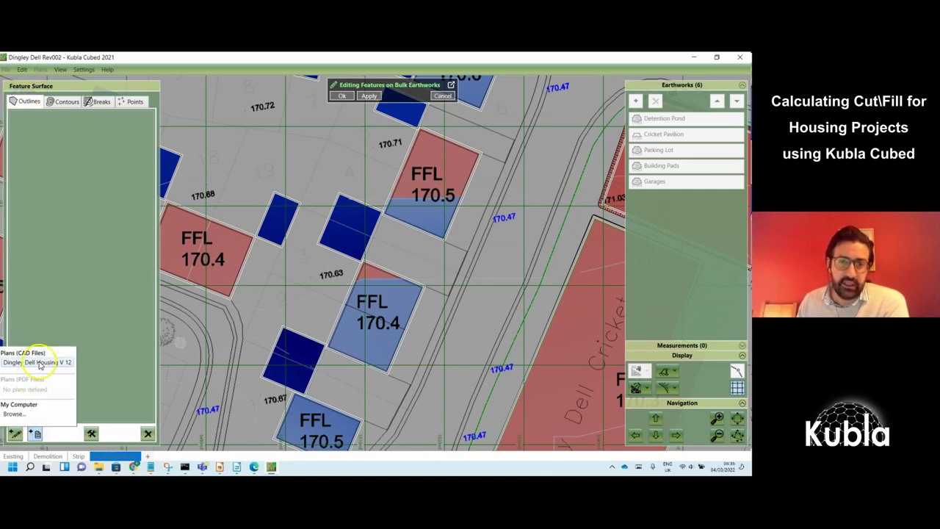
left_click(39, 362)
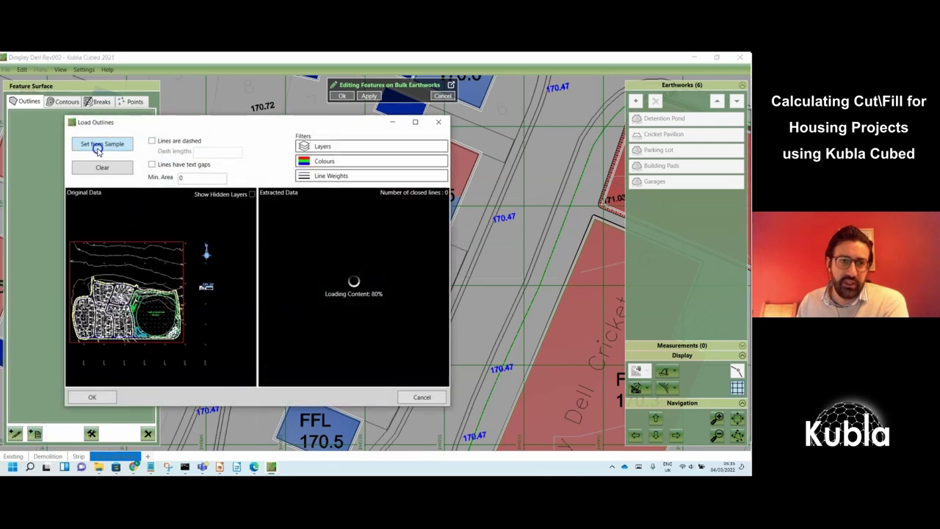
Extract the driveway outlines using one drive's line as the sample, check the extracted shapes, and load them into the feature surface
left_click(130, 167)
left_click(103, 144)
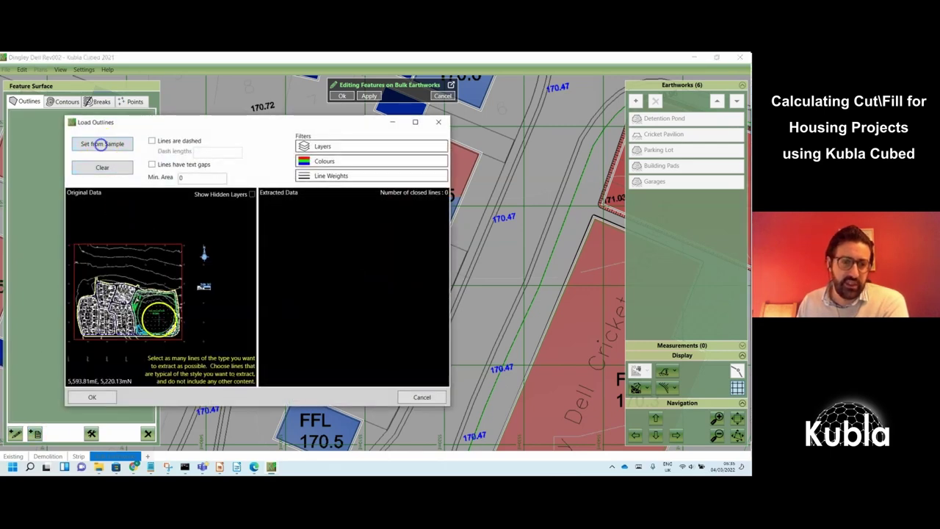
scroll(121, 321, "up", 6)
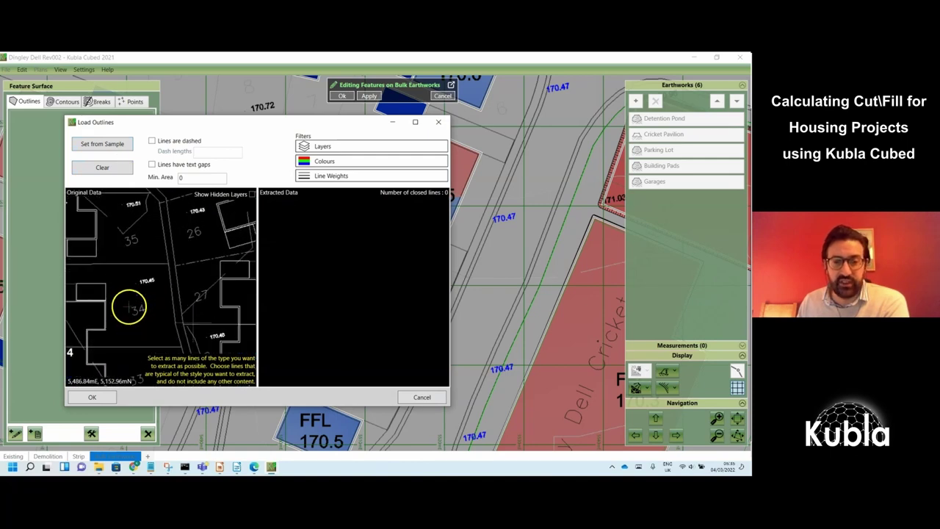
scroll(122, 290, "up", 3)
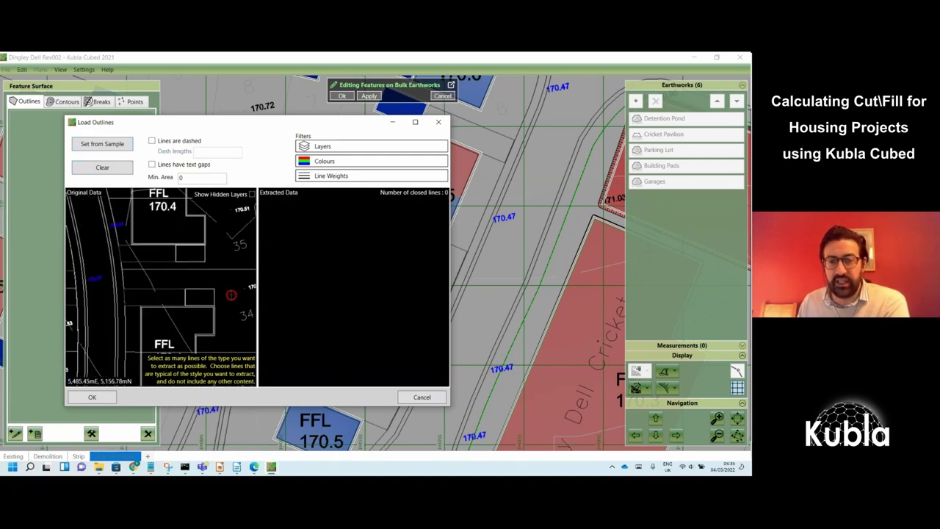
left_click(132, 284)
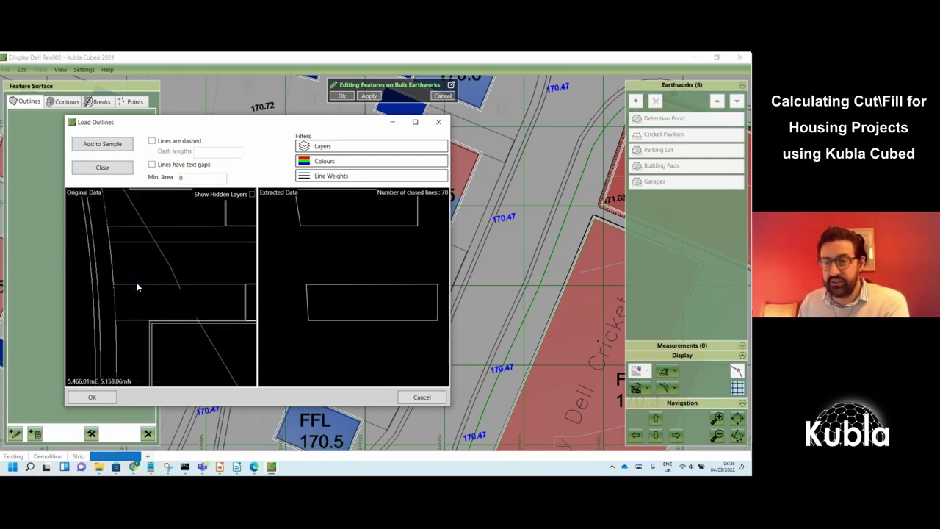
scroll(300, 287, "down", 6)
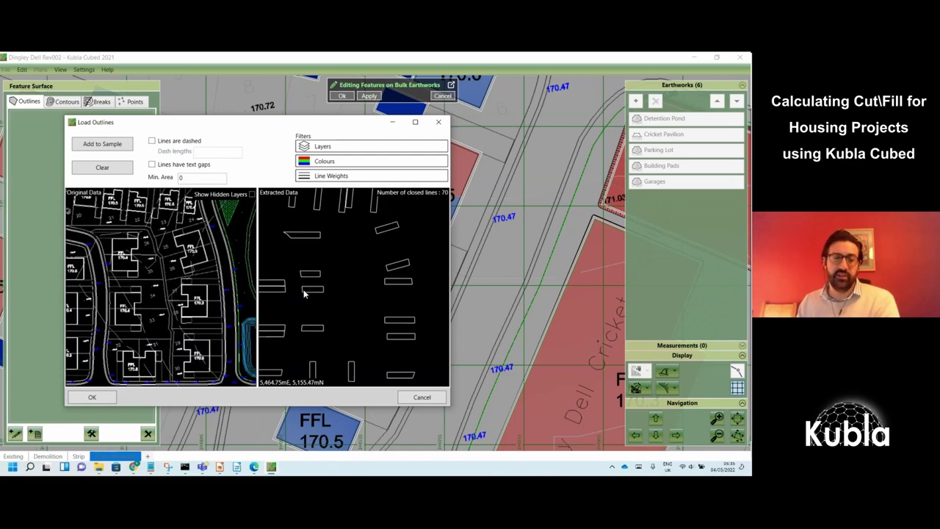
scroll(305, 296, "down", 3)
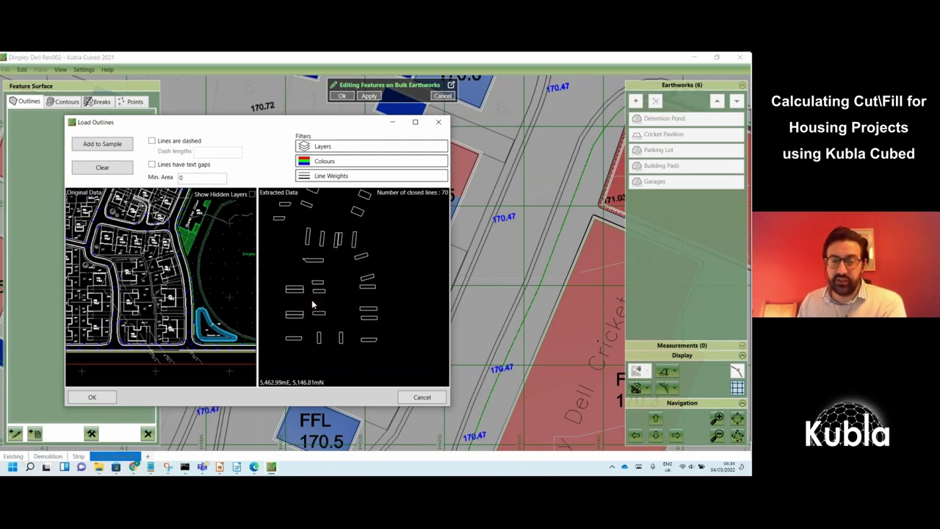
scroll(311, 299, "down", 2)
scroll(347, 308, "down", 2)
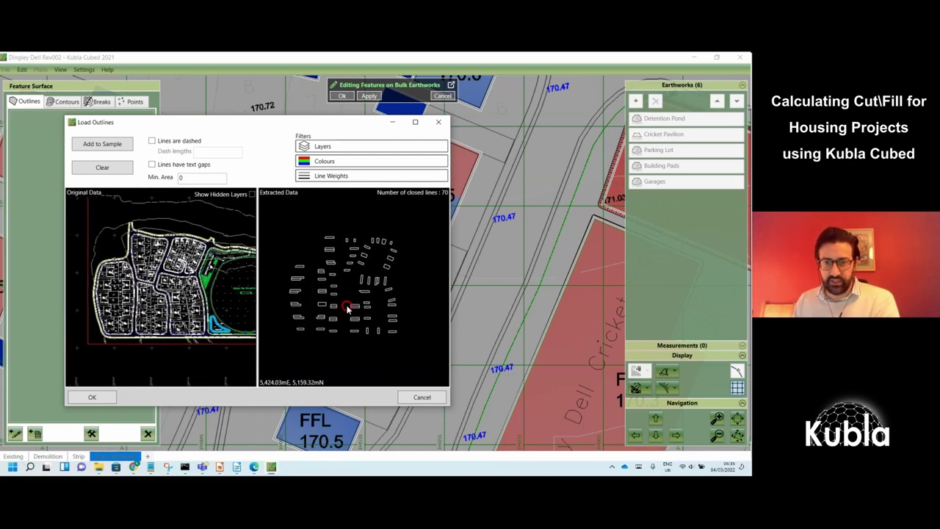
scroll(347, 308, "up", 1)
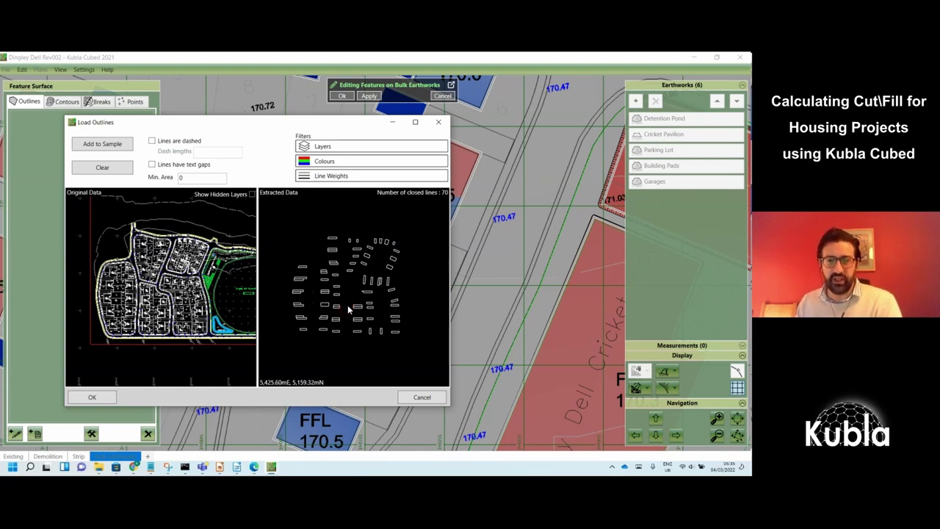
left_click(110, 395)
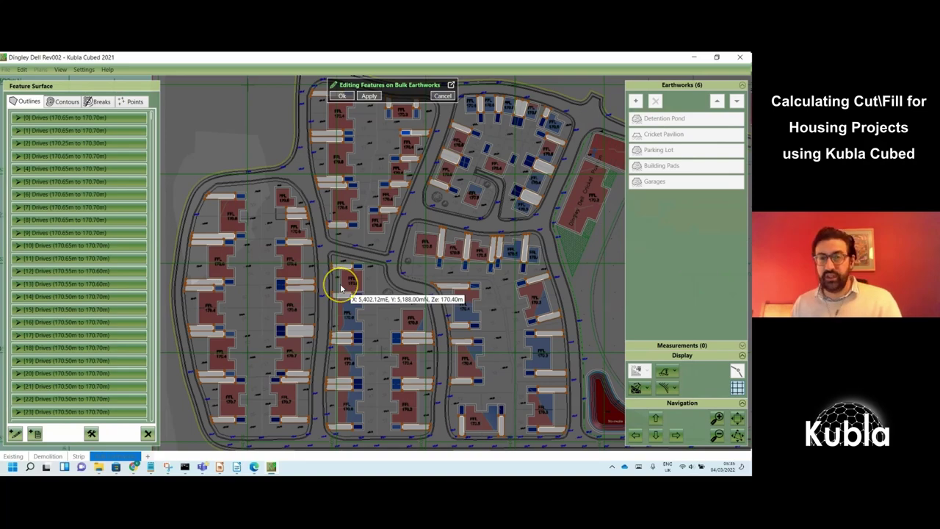
Examine the levels at the corners of the loaded driveway outlines beside the FFL 170.5 plot and the adjoining road
scroll(342, 288, "down", 1)
scroll(458, 247, "up", 3)
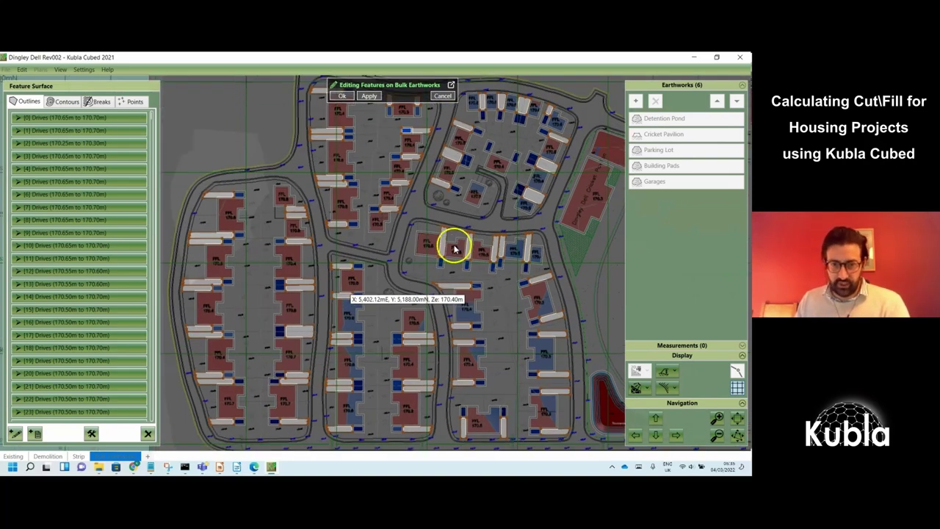
scroll(332, 253, "up", 3)
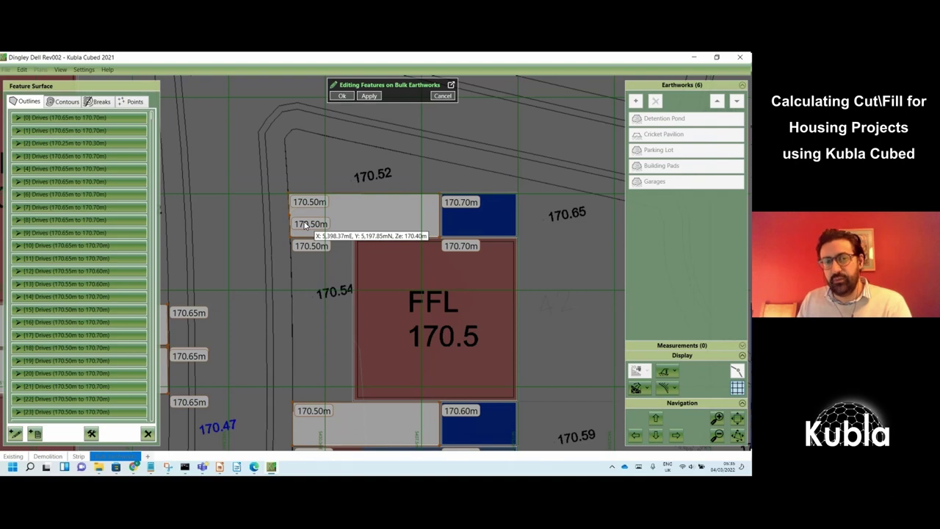
scroll(304, 224, "up", 1)
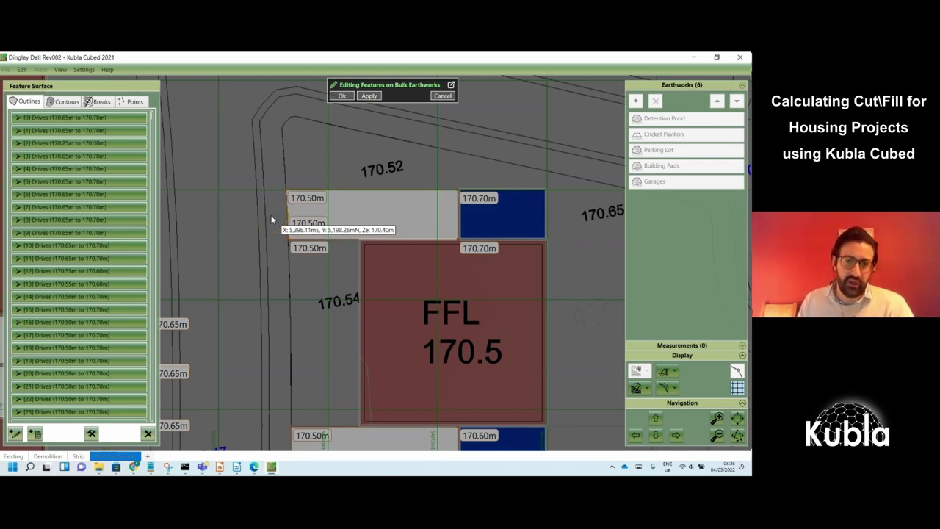
scroll(270, 218, "down", 5)
right_click_drag(256, 229, 337, 235)
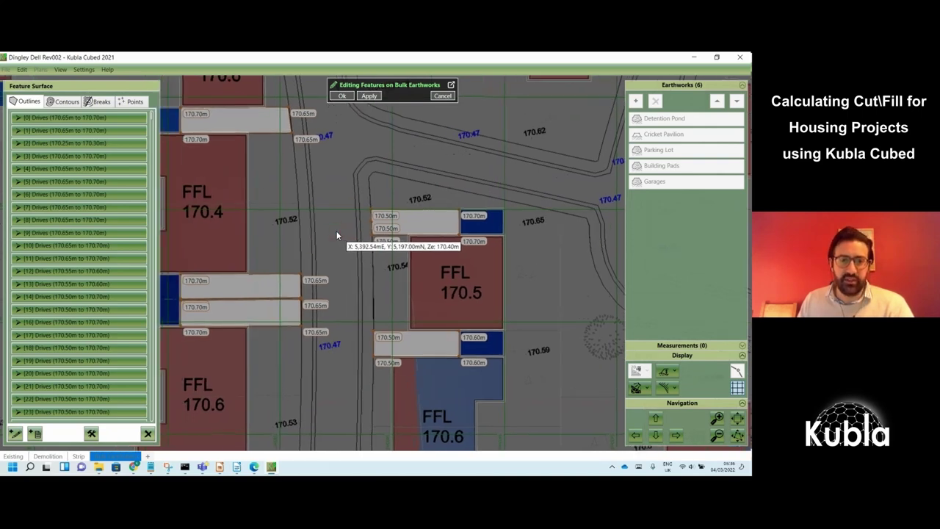
Accept the driveway outlines and set the feature surface's linked cut and fill side batters to 1:0.01
left_click(340, 97)
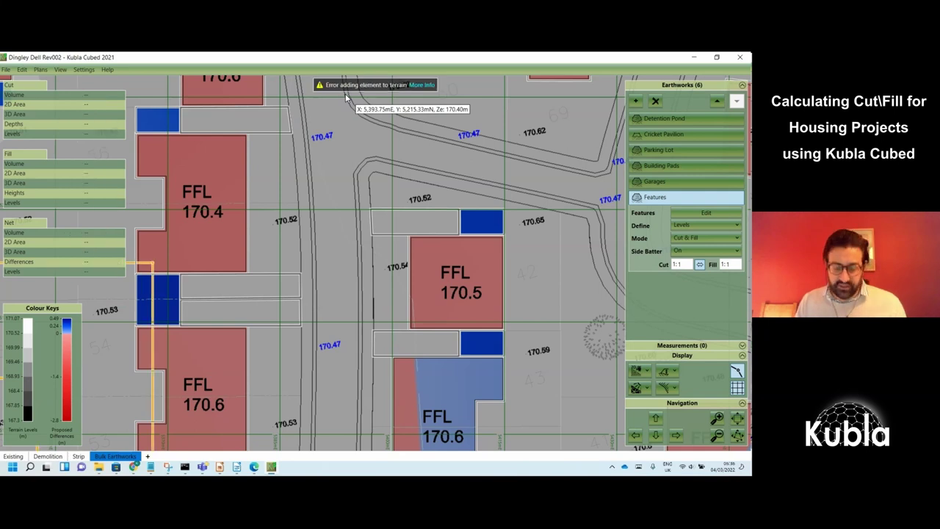
left_click(686, 263)
type("0")
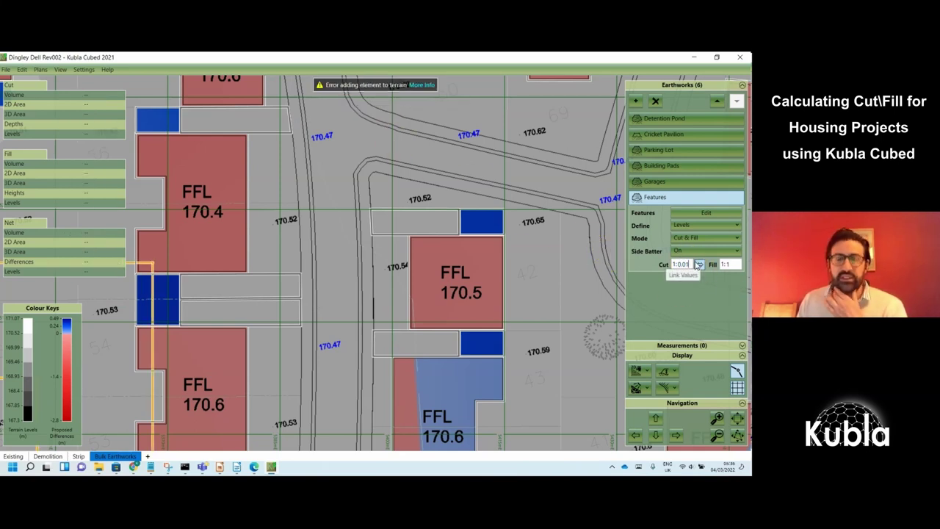
left_click(698, 264)
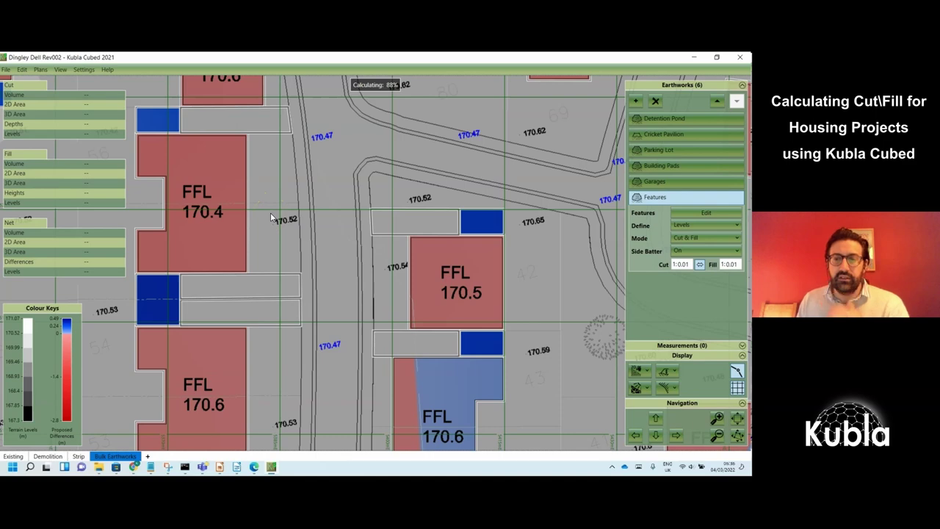
scroll(271, 217, "down", 2)
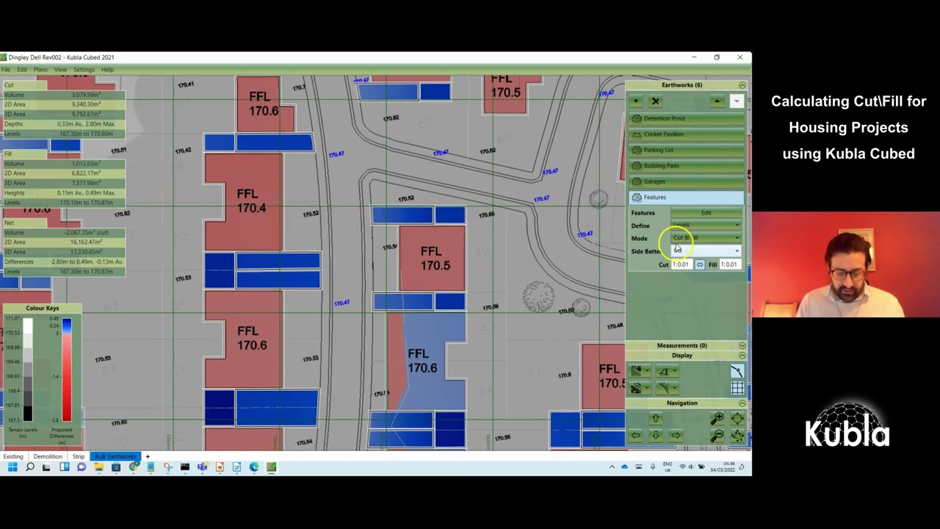
Define the driveway surface by levels and offset with an offset of -0.3 m, and rename it Shared Drives
left_click(705, 225)
left_click(695, 246)
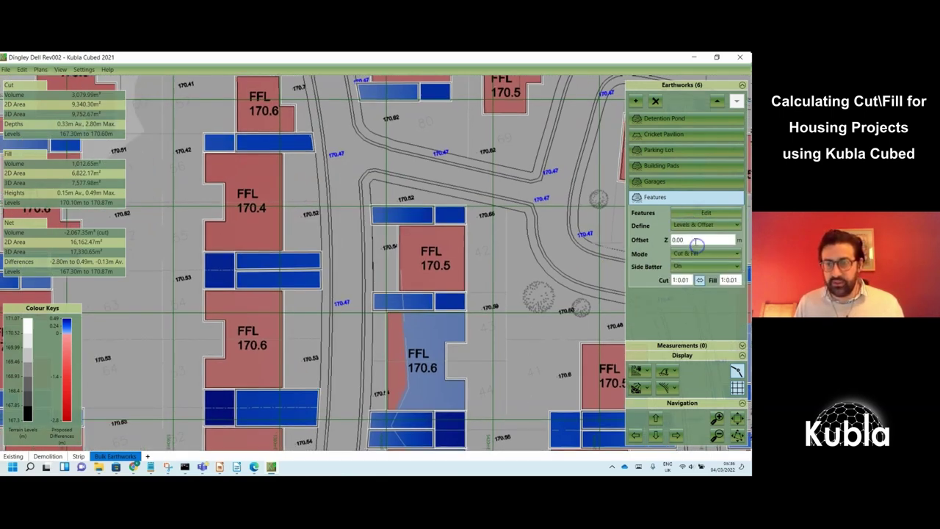
type("-0.")
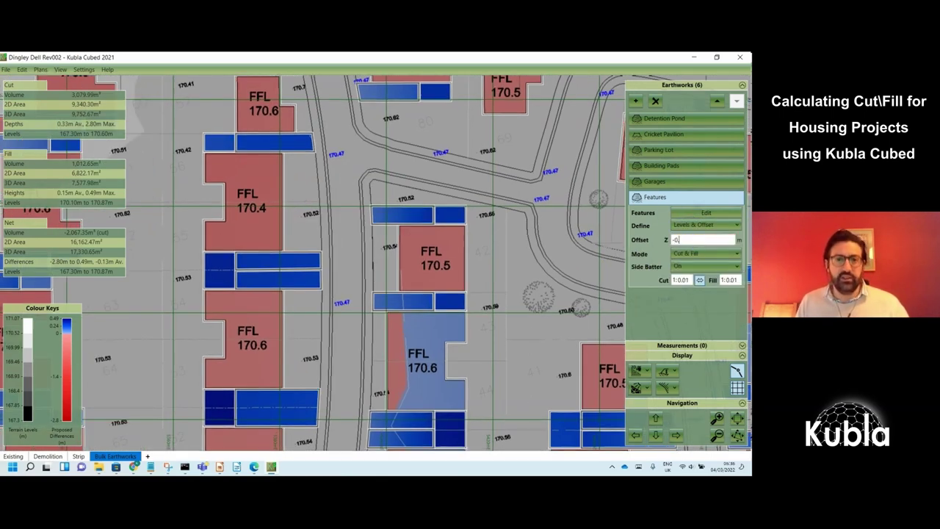
key("Return")
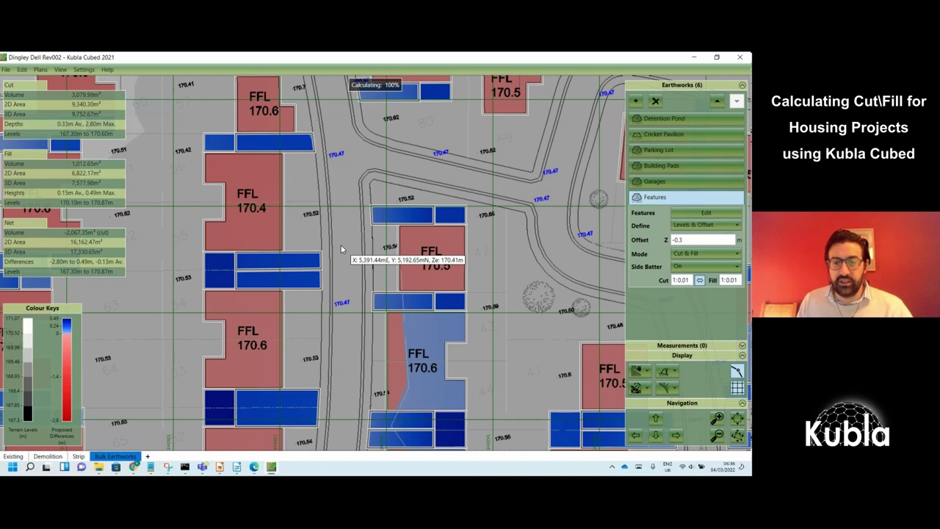
scroll(344, 250, "down", 3)
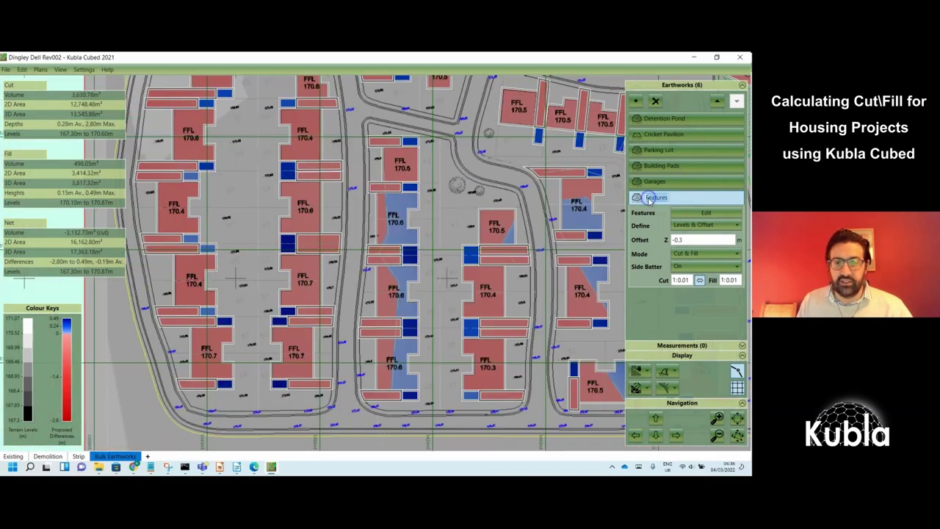
type("red Drive")
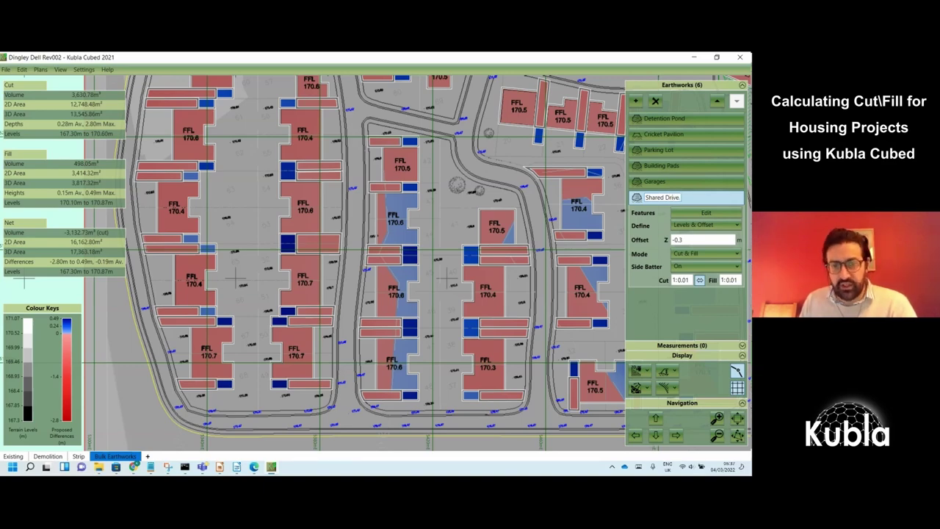
Examine the recalculated shared drives between the housing plots and garages across the site plan
scroll(455, 227, "down", 3)
scroll(455, 227, "up", 3)
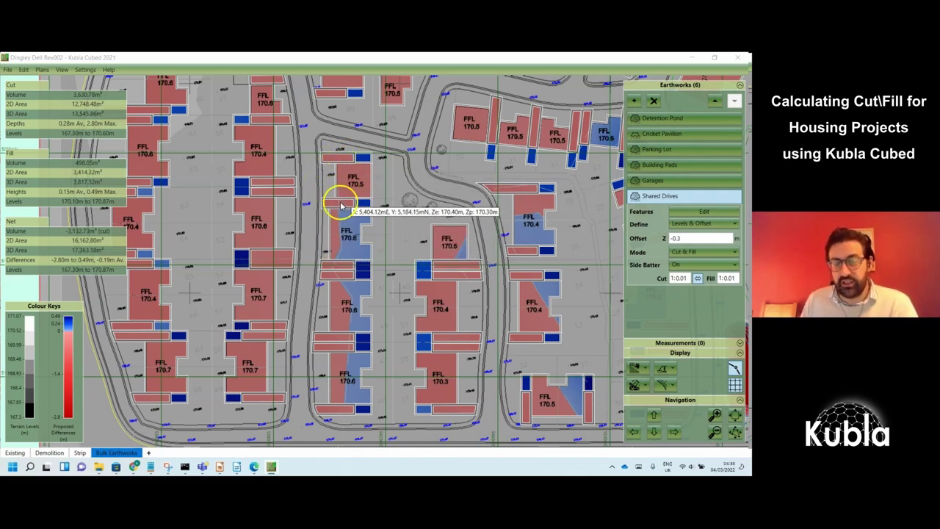
left_click(330, 249)
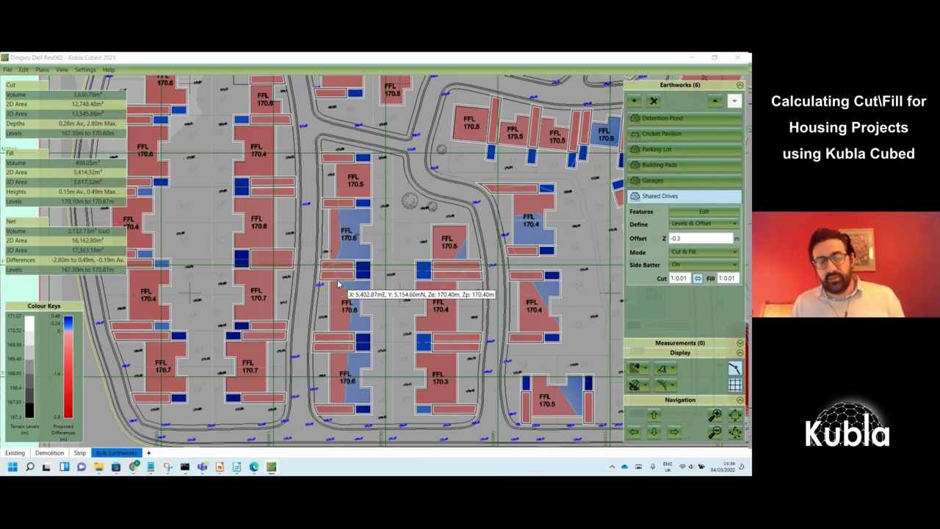
left_click(314, 197)
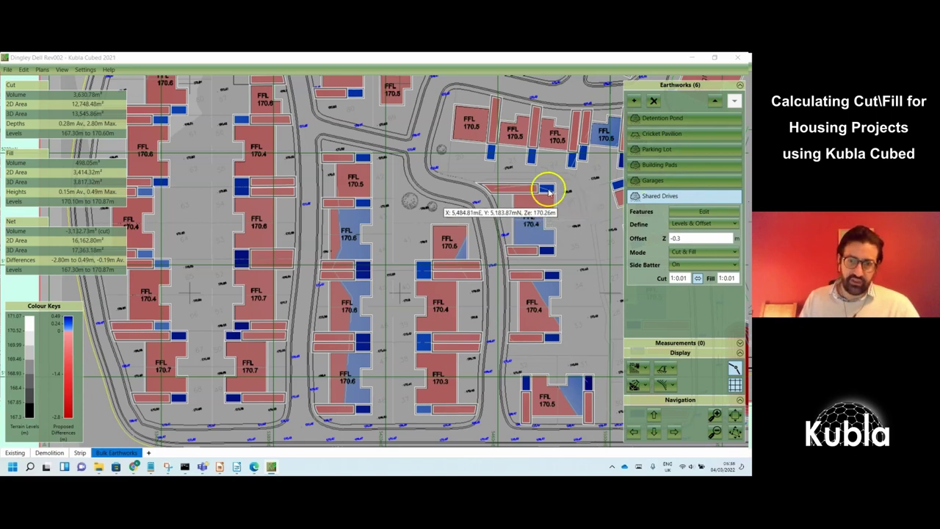
scroll(467, 182, "down", 1)
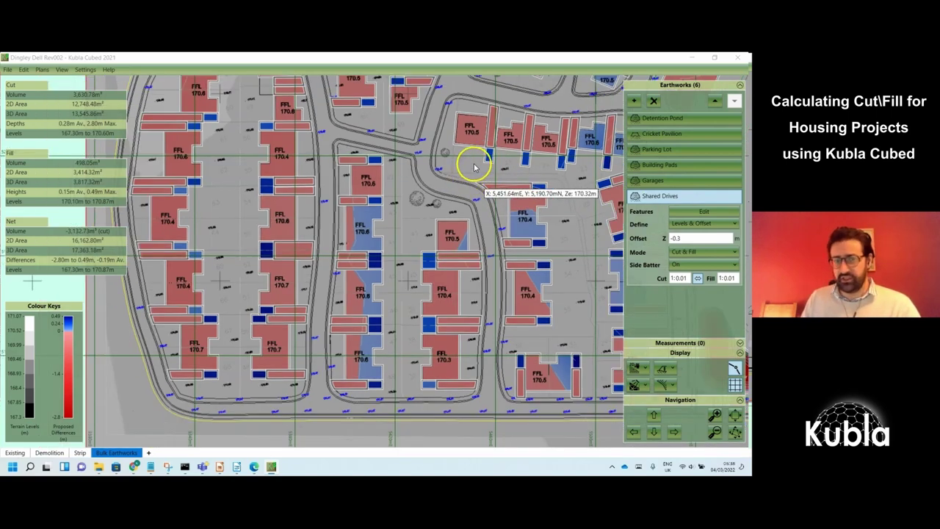
scroll(452, 180, "down", 1)
left_click_drag(413, 210, 616, 334)
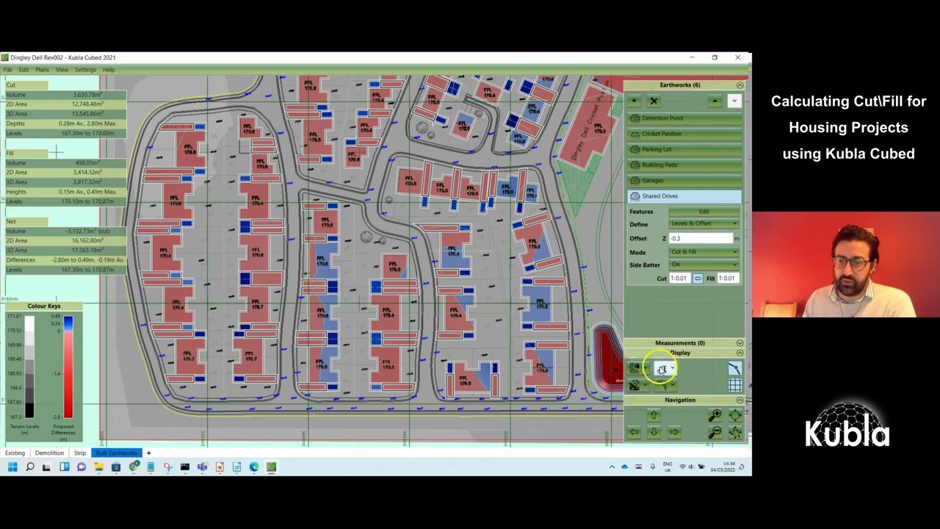
Inspect the earthworks of the whole site in 3D, and return to the plan view
left_click(636, 368)
left_click(624, 401)
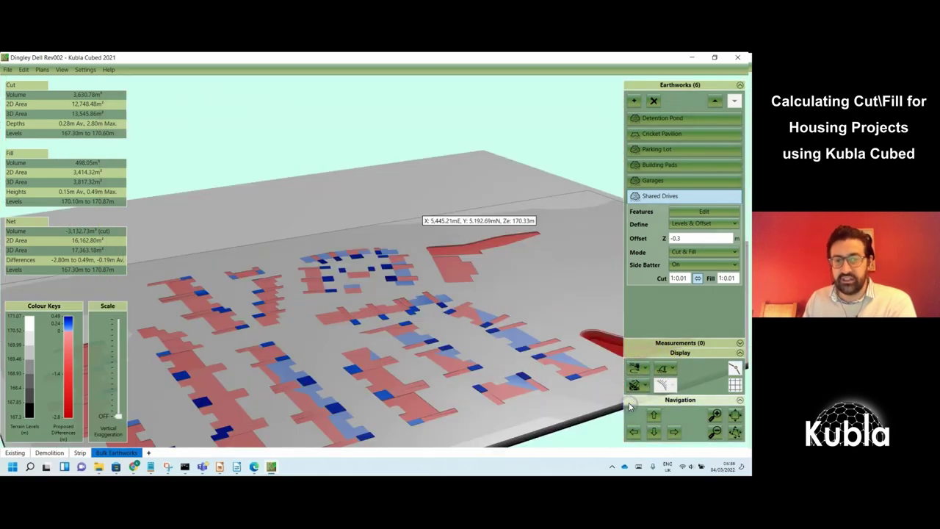
mouse_move(492, 365)
left_mouse_down()
mouse_move(327, 363)
mouse_move(487, 365)
left_mouse_up()
left_click(624, 369)
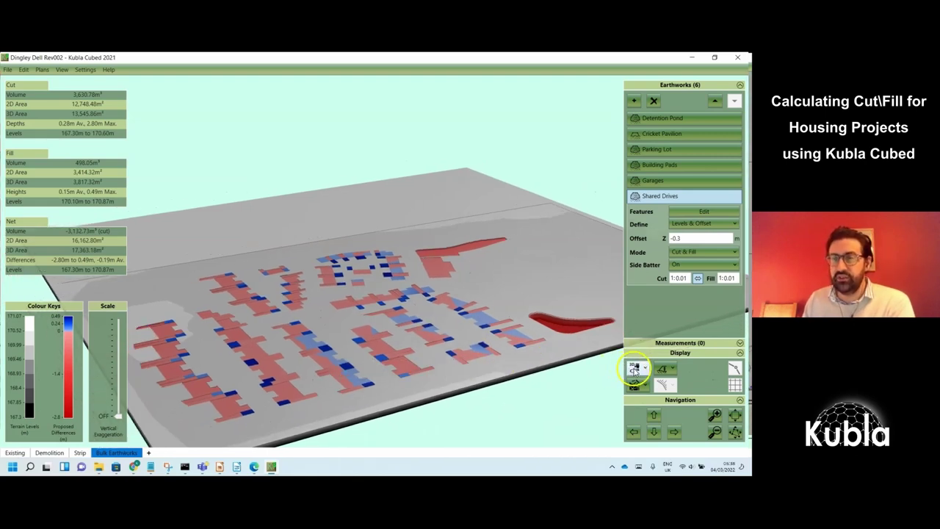
left_click(620, 385)
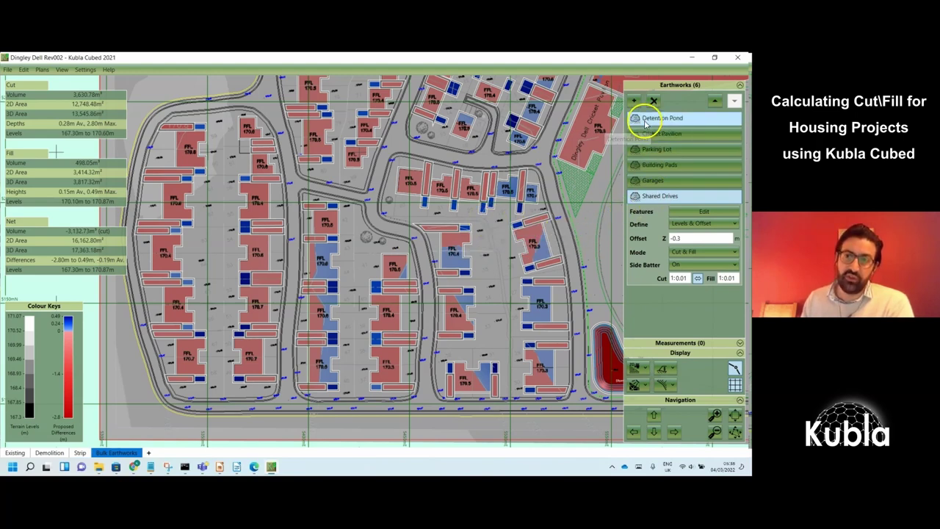
Add a new feature surface earthwork and open the Dingley Dell Housing V 12 CAD plan to load its outlines
left_click(634, 100)
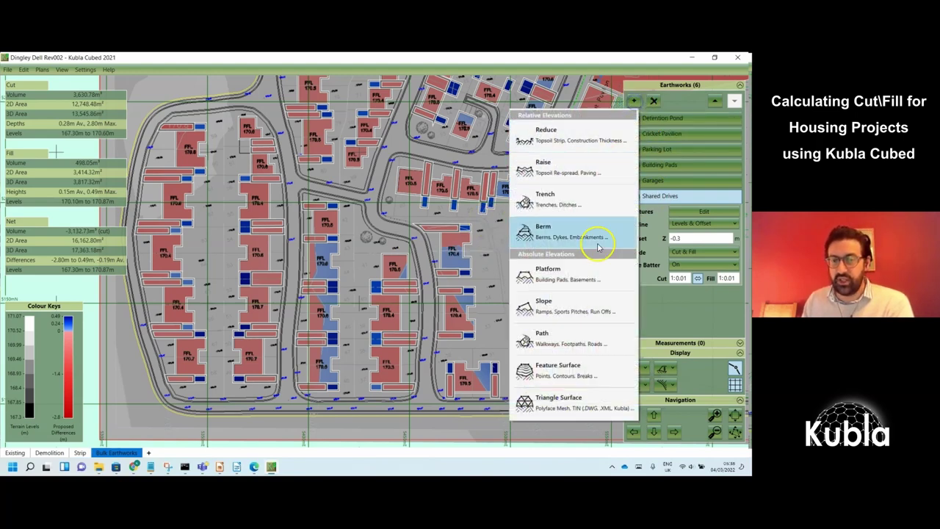
left_click(588, 373)
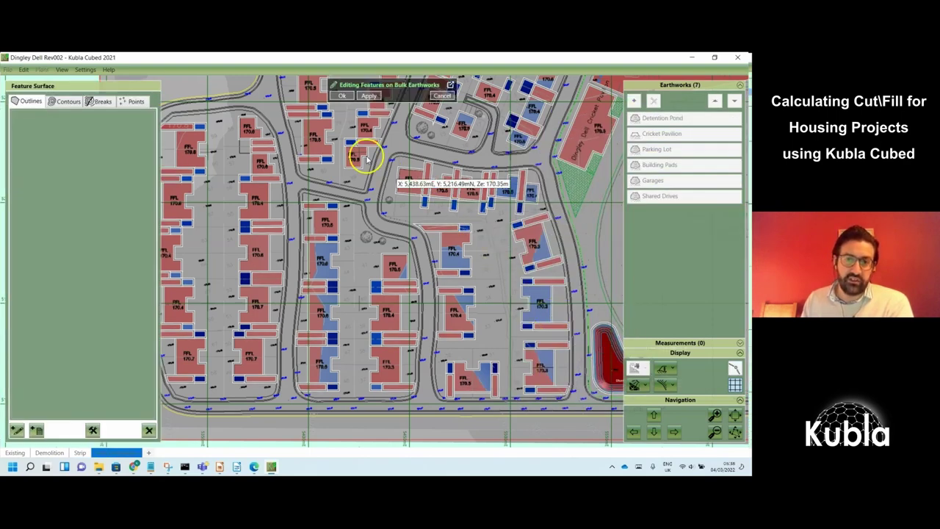
scroll(221, 228, "down", 3)
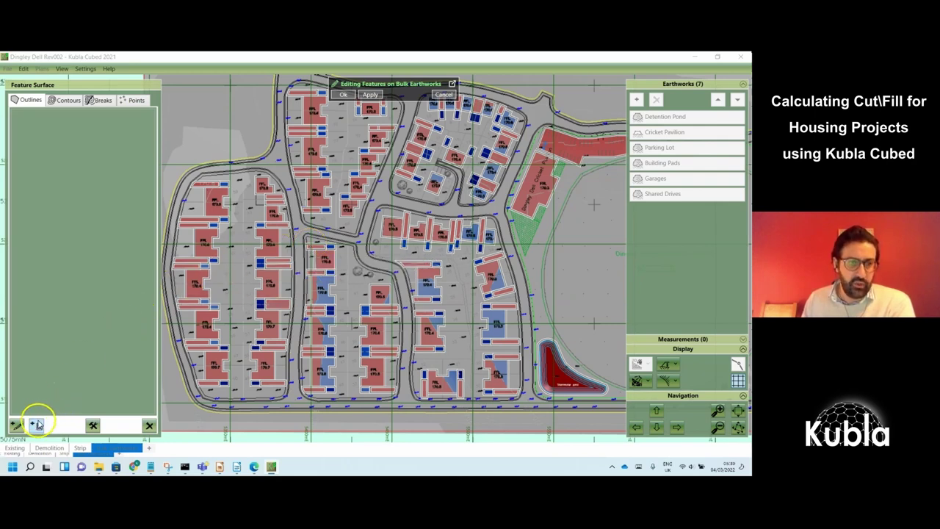
left_click(36, 425)
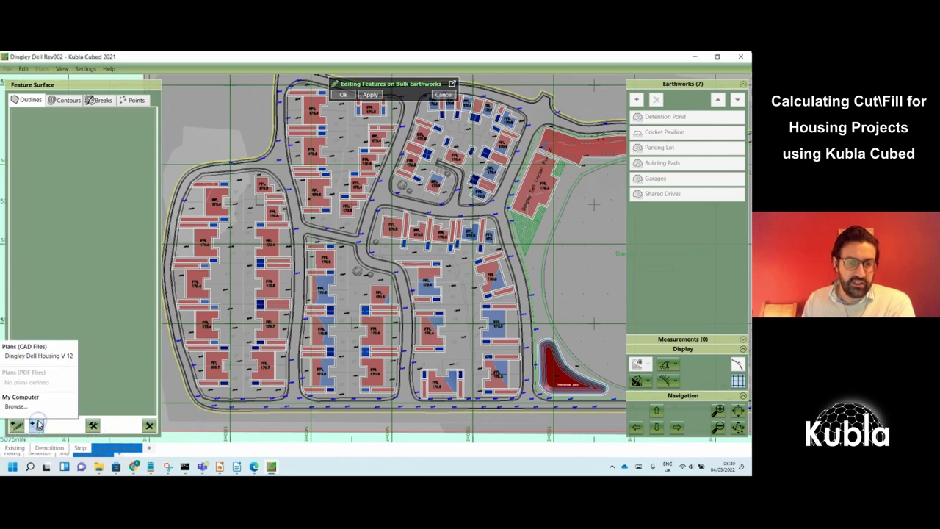
left_click(33, 356)
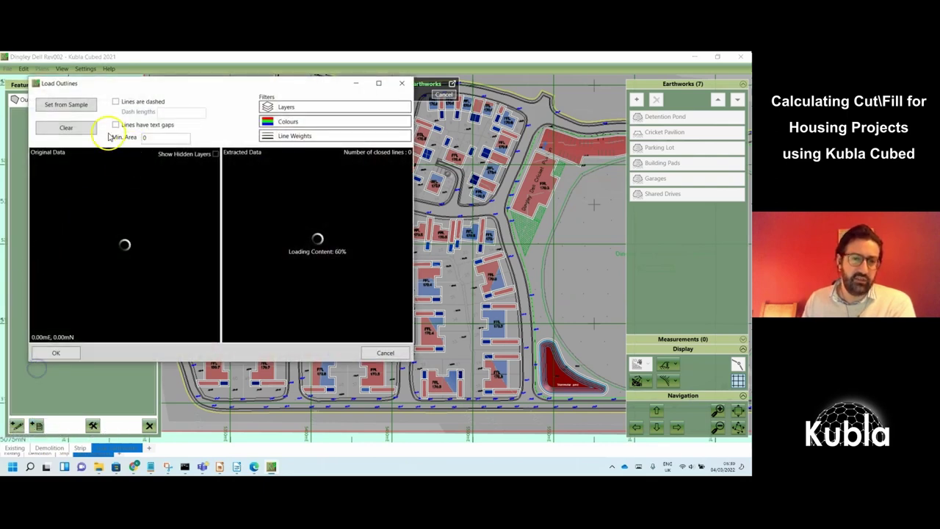
Clear the previous sample, extract the inner footpath outlines from one footpath line, and load them with a 0.01 m line tolerance
scroll(79, 272, "up", 3)
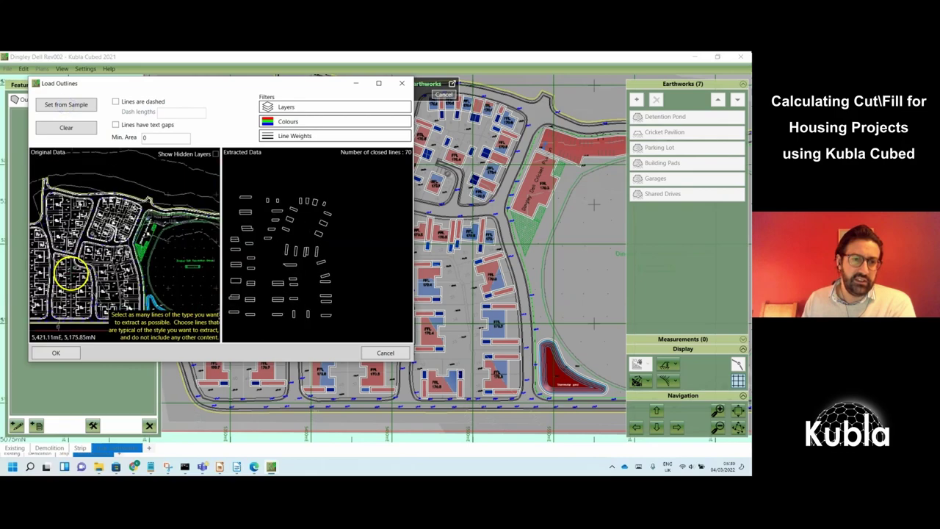
left_click(65, 127)
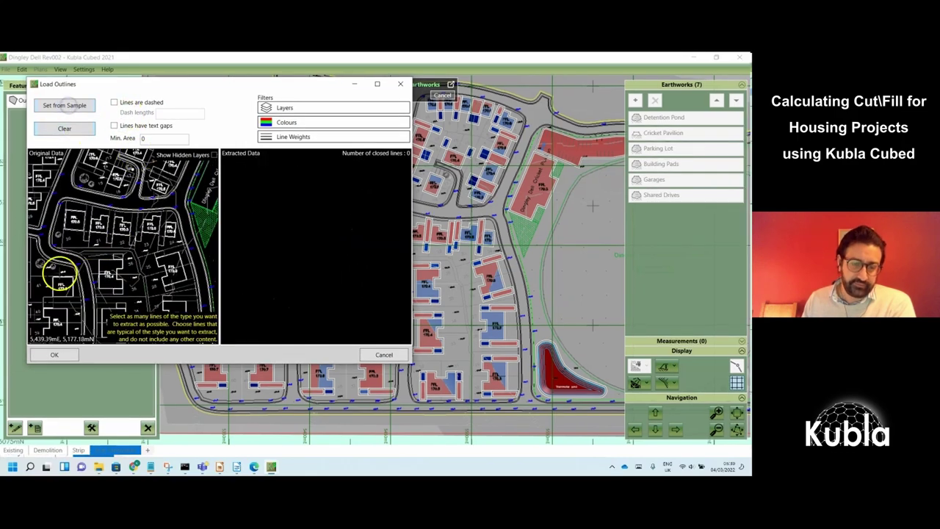
scroll(68, 268, "up", 3)
scroll(69, 268, "up", 3)
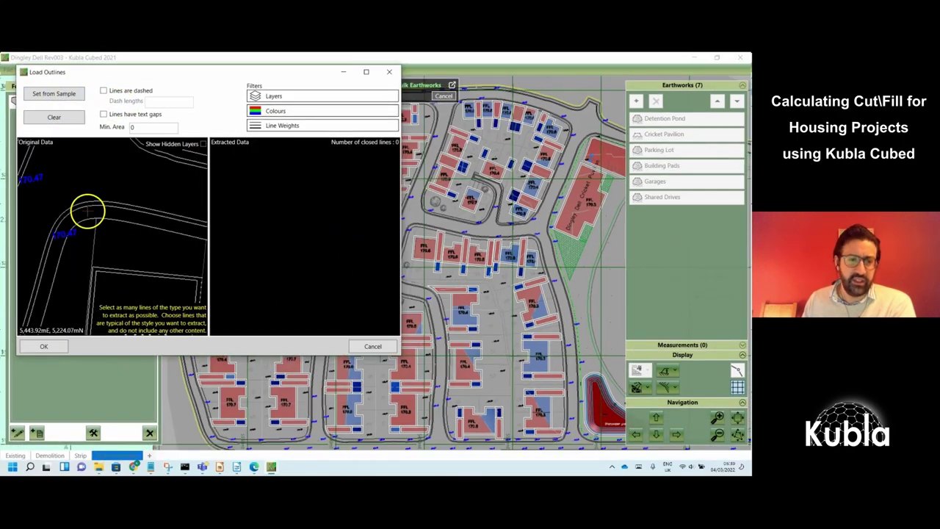
left_click(82, 204)
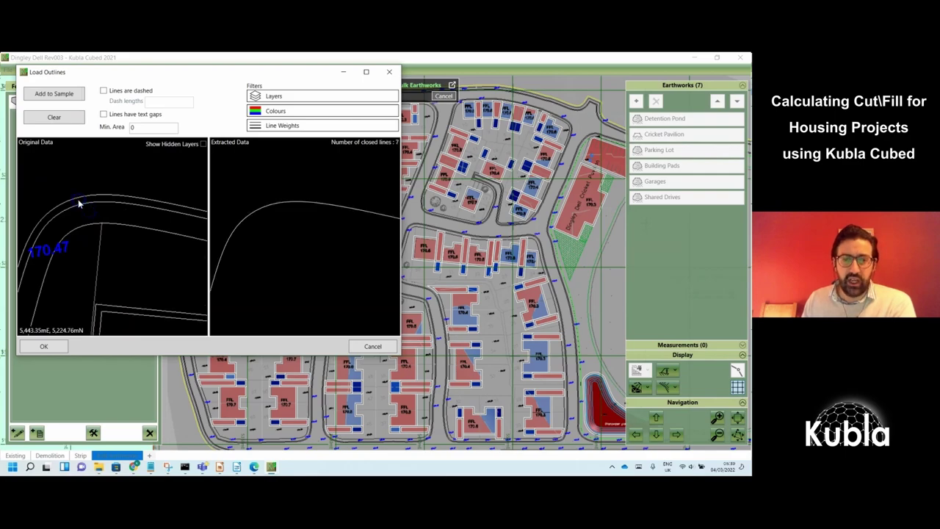
scroll(81, 216, "down", 3)
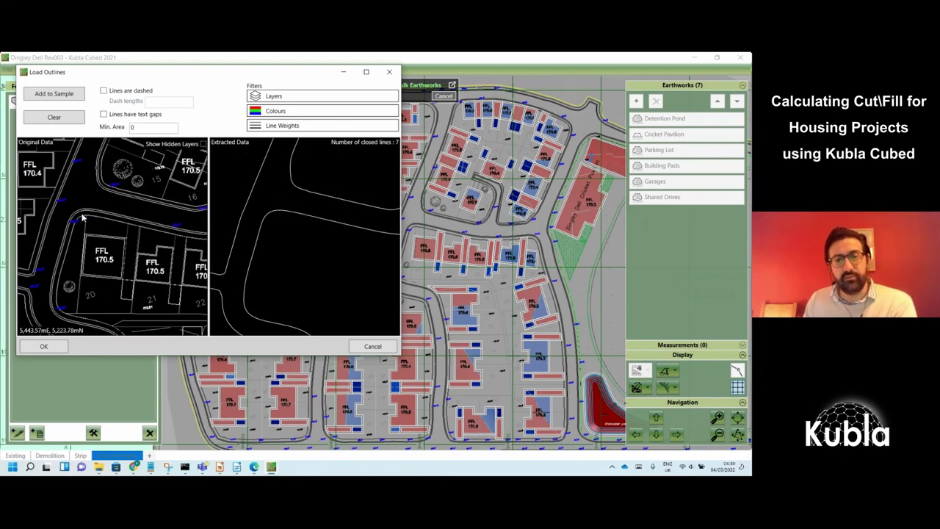
left_click(88, 376)
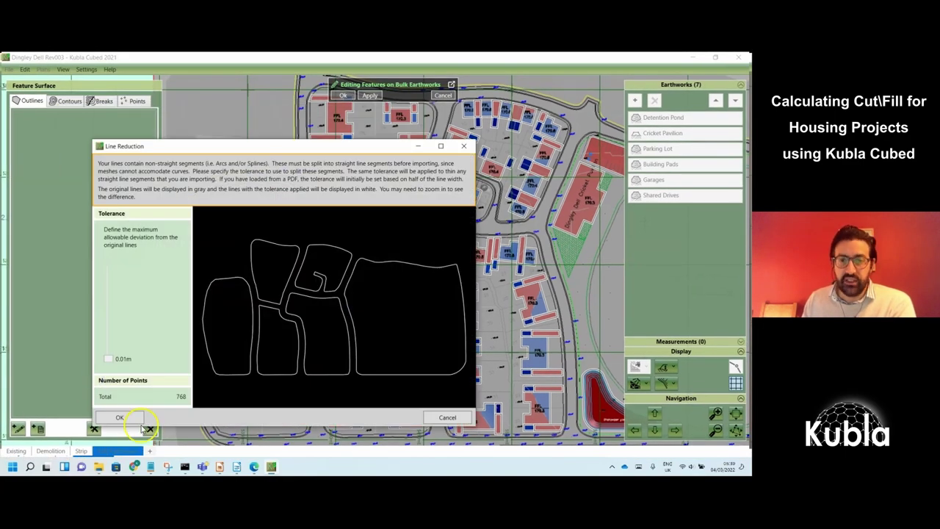
left_click(116, 417)
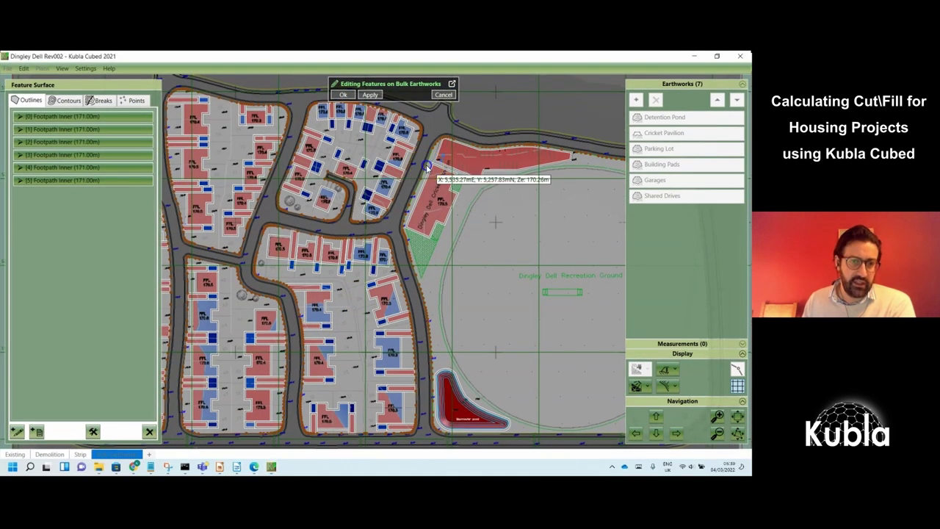
Delete the inner footpath outline that encloses the recreation ground and cricket pavilion
left_click(81, 129)
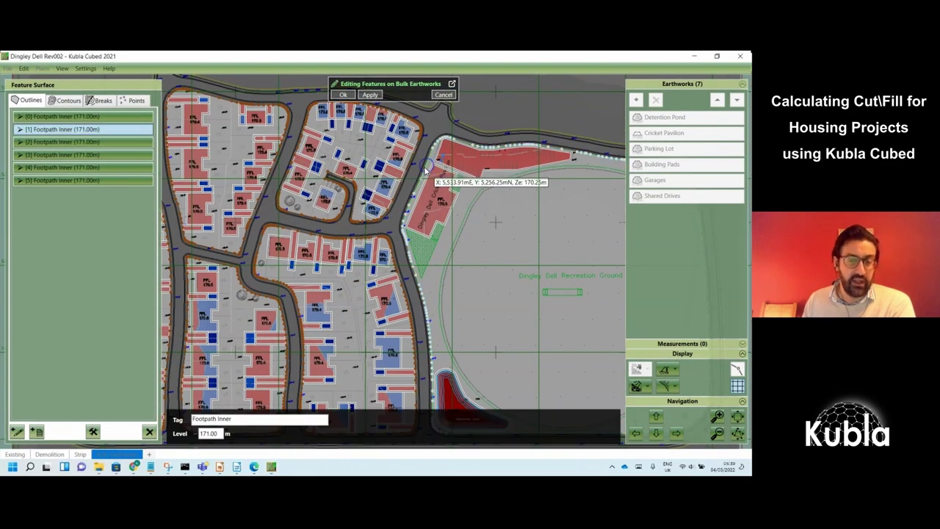
left_click(149, 432)
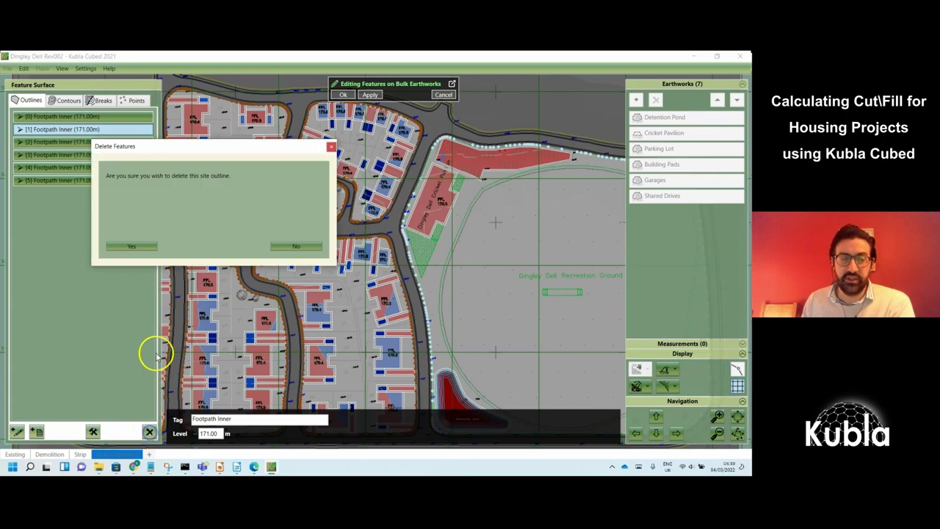
left_click(146, 247)
Examine the remaining inner footpath outlines around the housing blocks
scroll(361, 223, "up", 2)
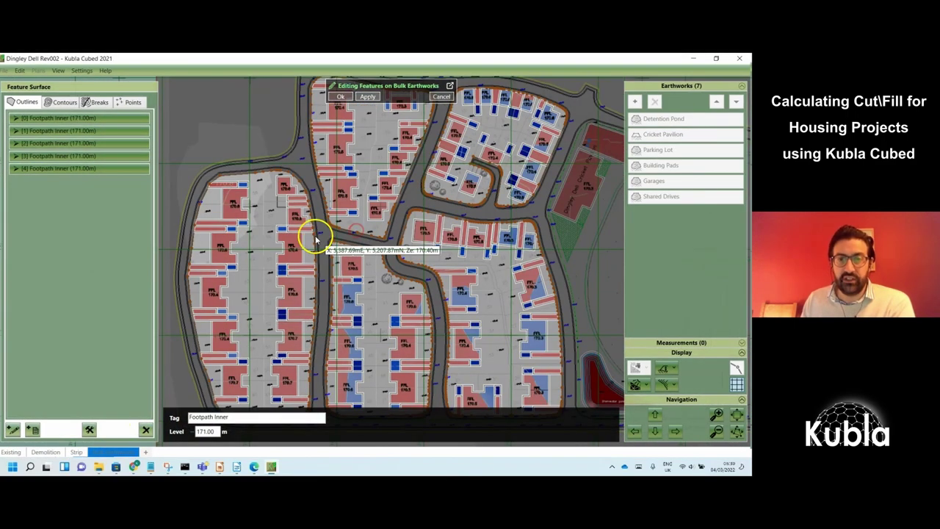
scroll(378, 226, "up", 1)
scroll(384, 226, "down", 1)
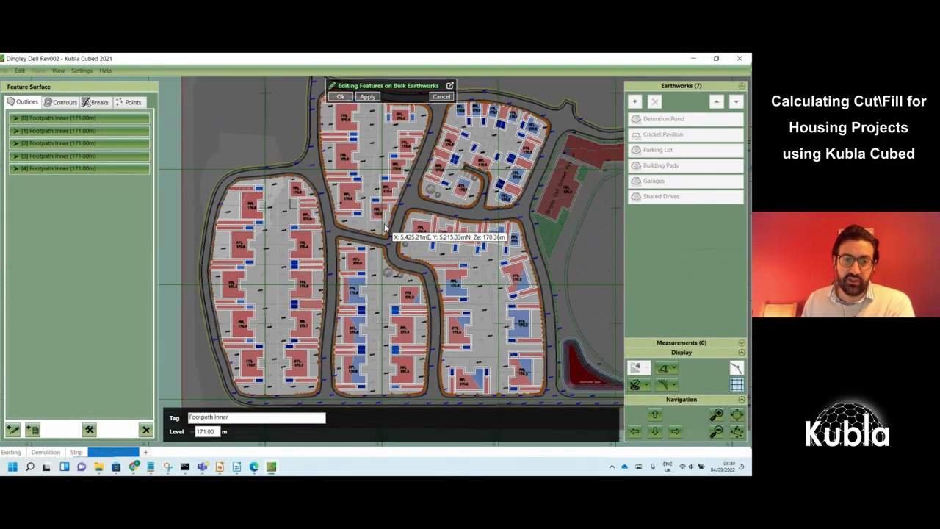
scroll(356, 213, "down", 1)
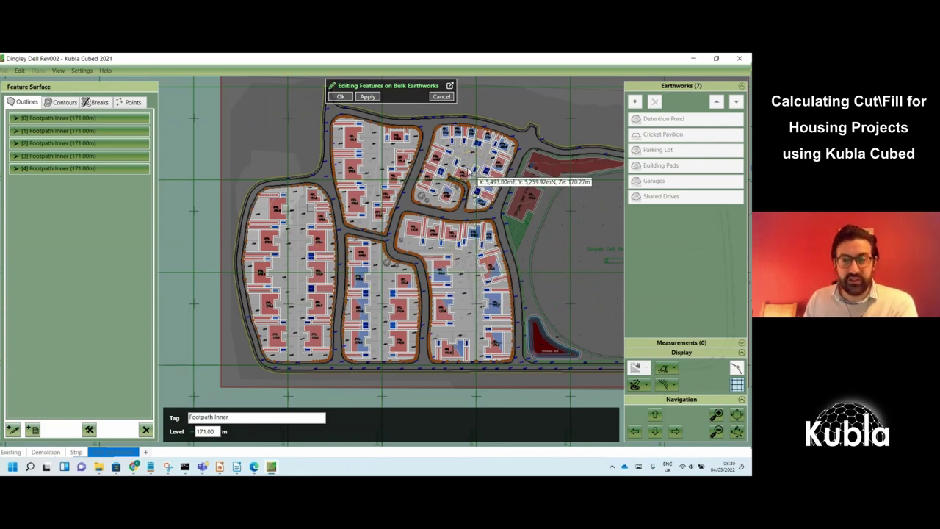
left_click(347, 163)
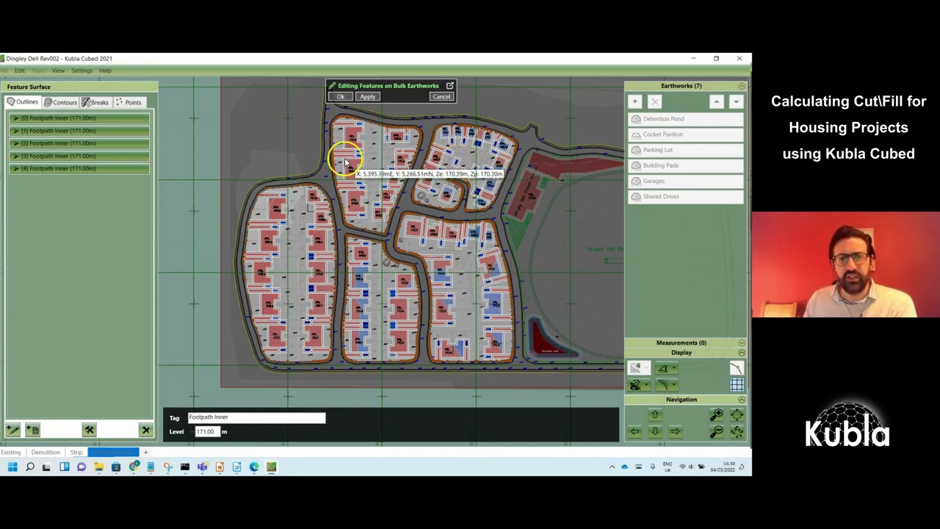
Set the first two inner footpath outlines, [0] and [1], to use ground levels instead of a fixed level
scroll(345, 164, "up", 3)
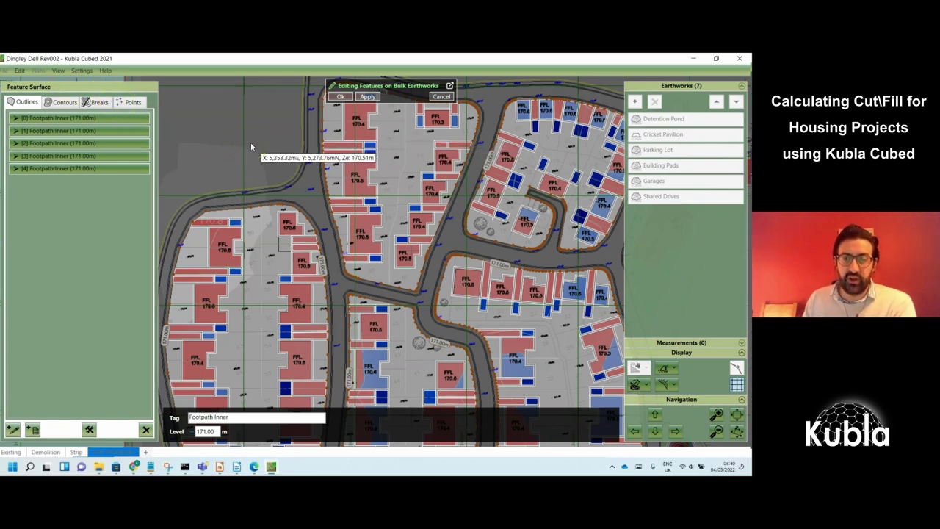
left_click(95, 120)
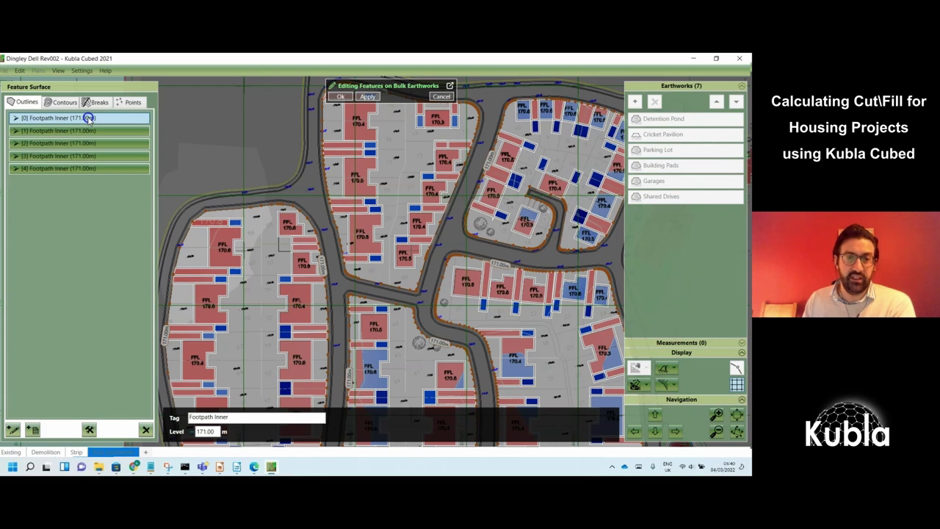
left_click(88, 118)
left_click(91, 146)
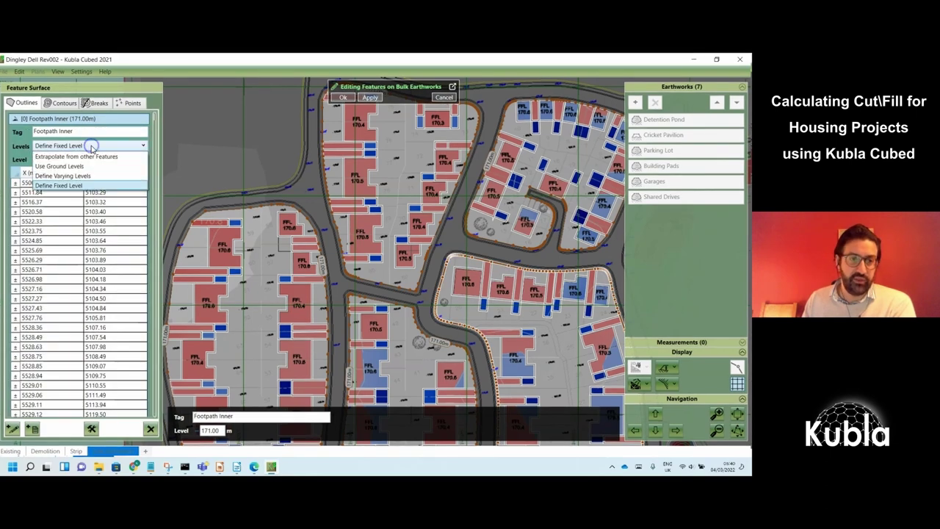
left_click(88, 168)
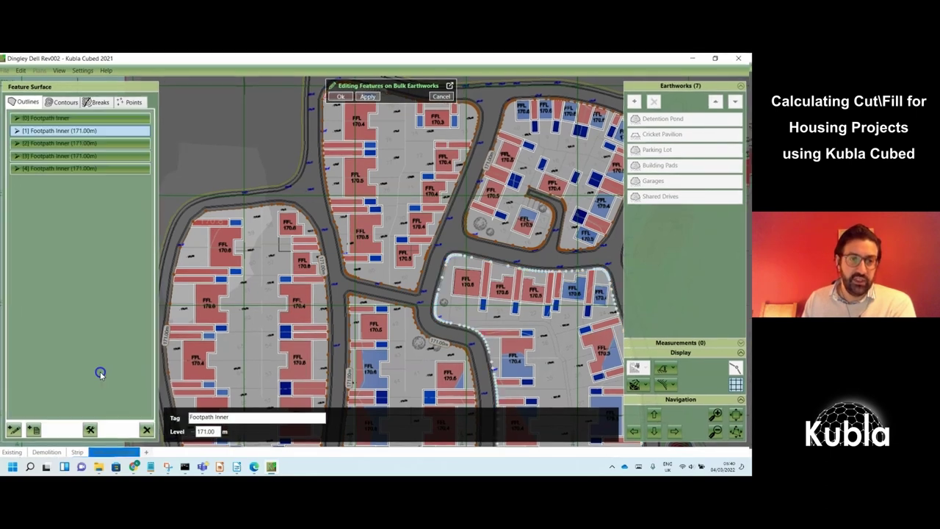
left_click(78, 135)
left_click(63, 151)
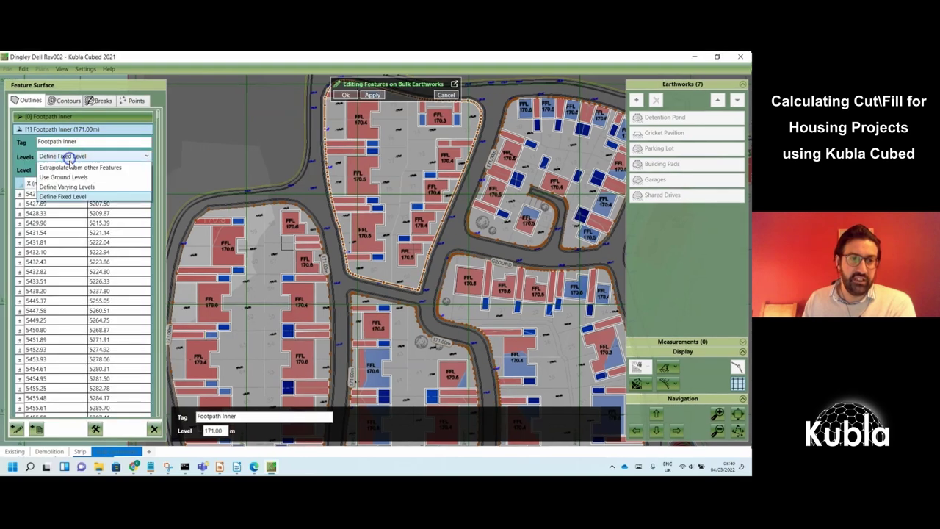
left_click(80, 182)
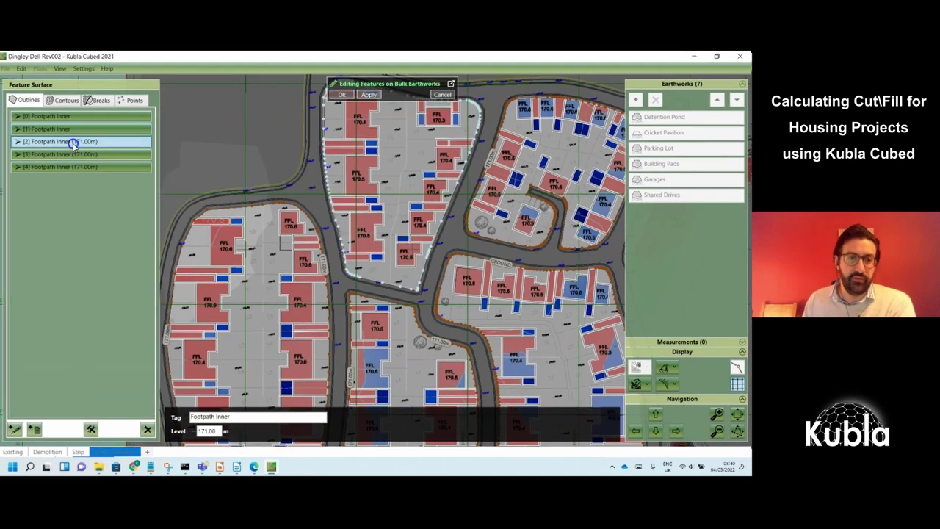
Set inner footpath outlines [2] and [3] to use ground levels
left_click(74, 142)
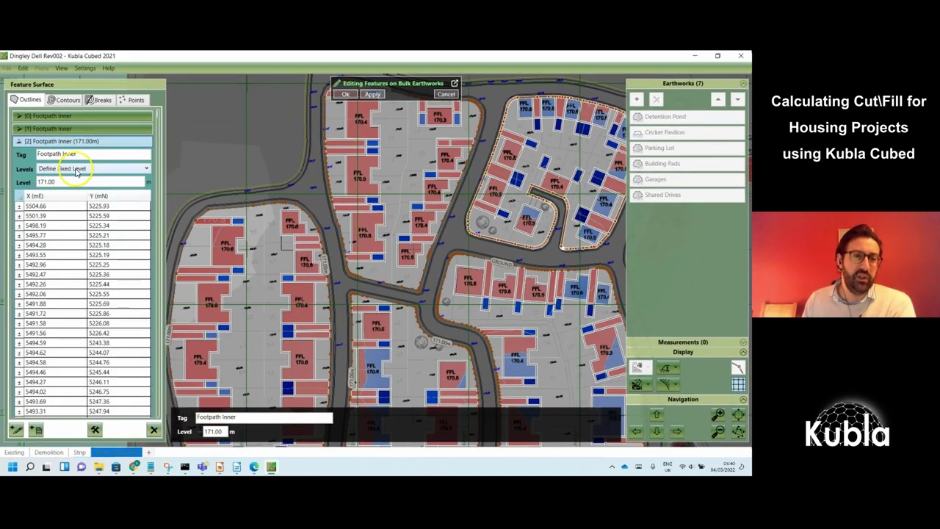
left_click(76, 169)
left_click(79, 189)
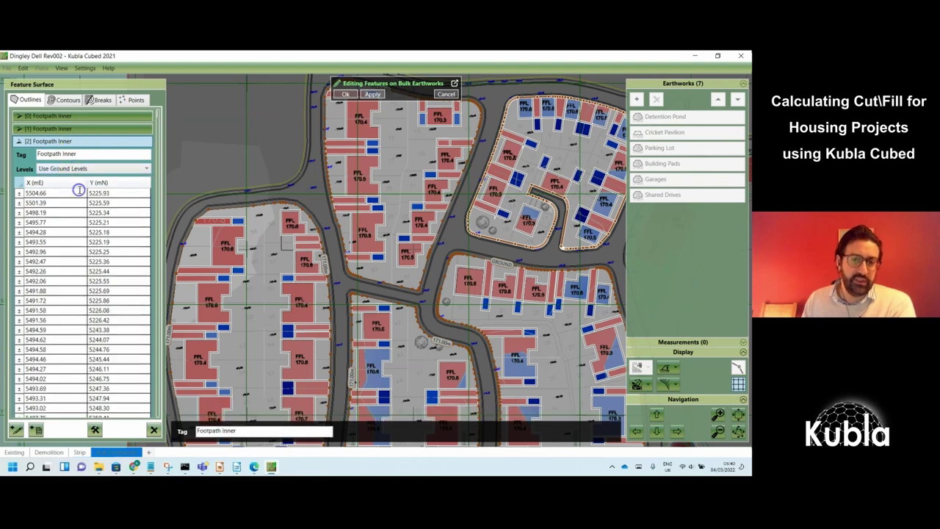
left_click(73, 142)
left_click(75, 155)
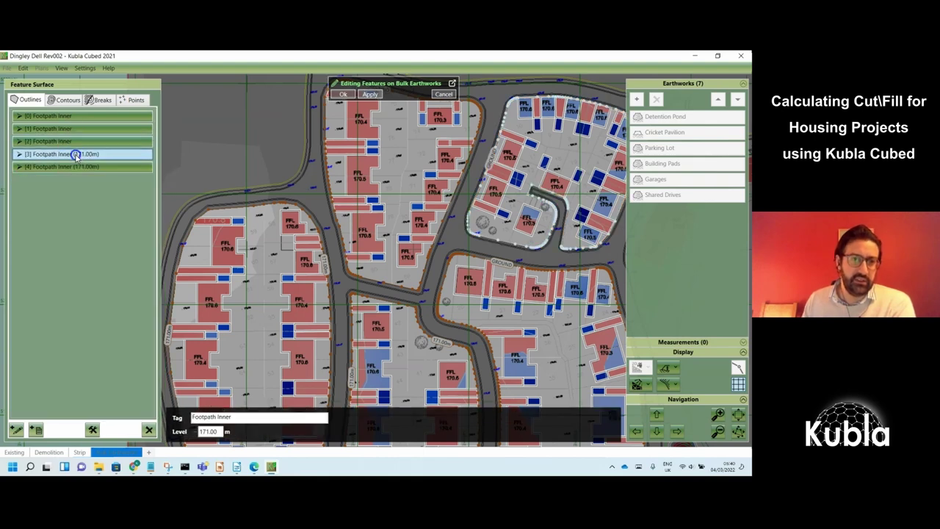
left_click(75, 155)
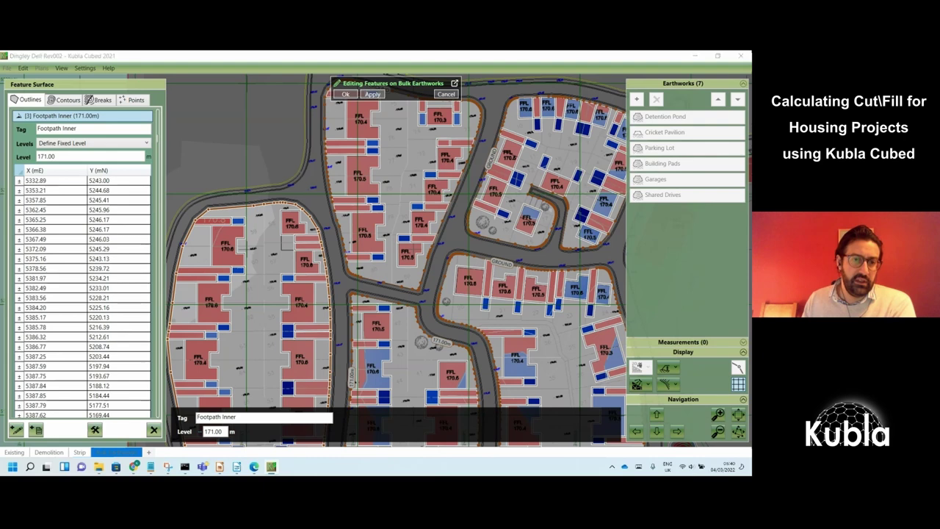
left_click(75, 145)
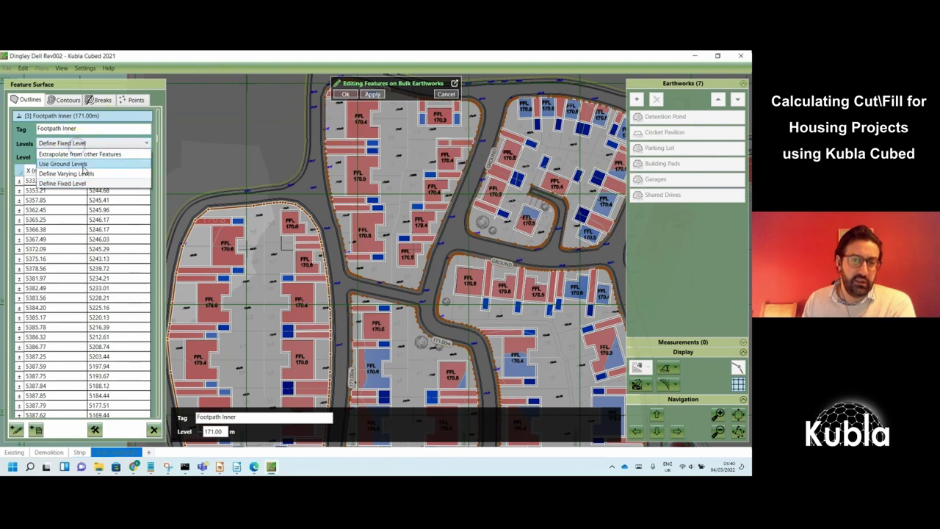
left_click(82, 164)
left_click(79, 116)
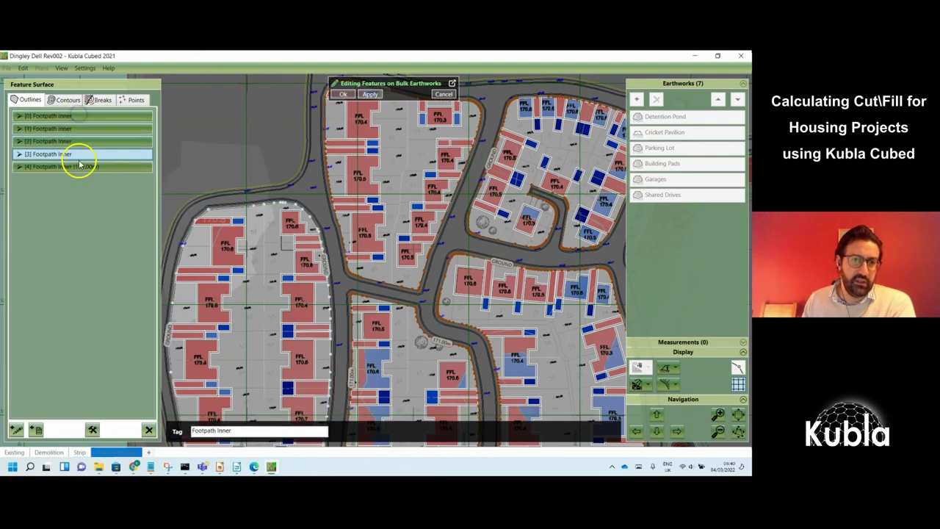
Switch the last inner footpath outline, [4], to use ground levels and collapse its details
left_click(80, 166)
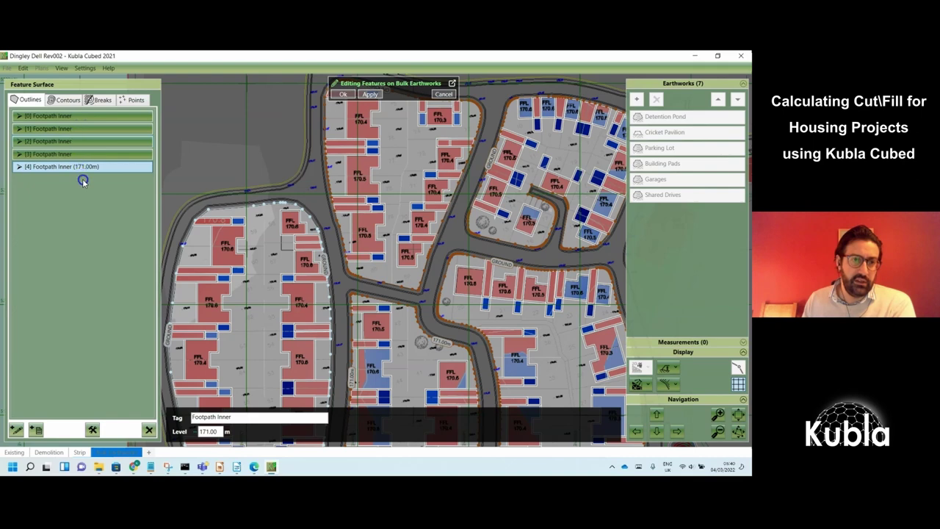
left_click(73, 144)
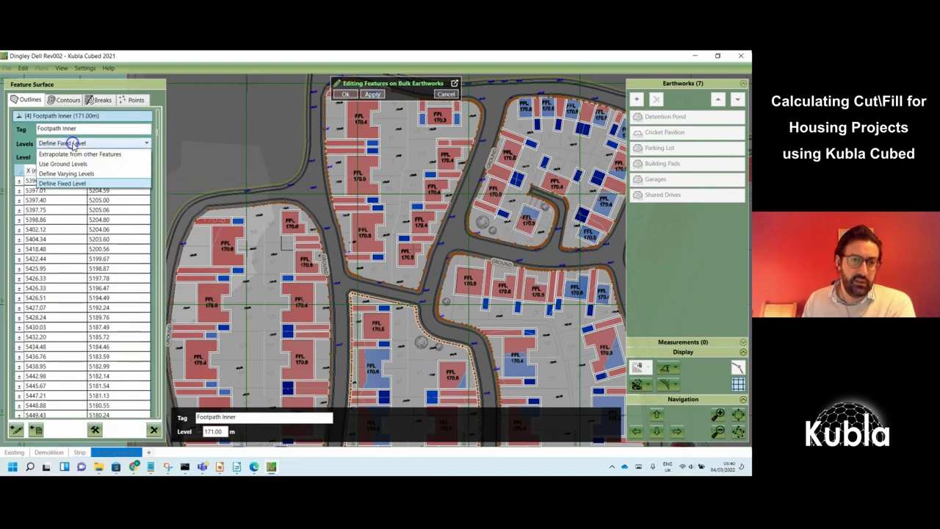
left_click(77, 164)
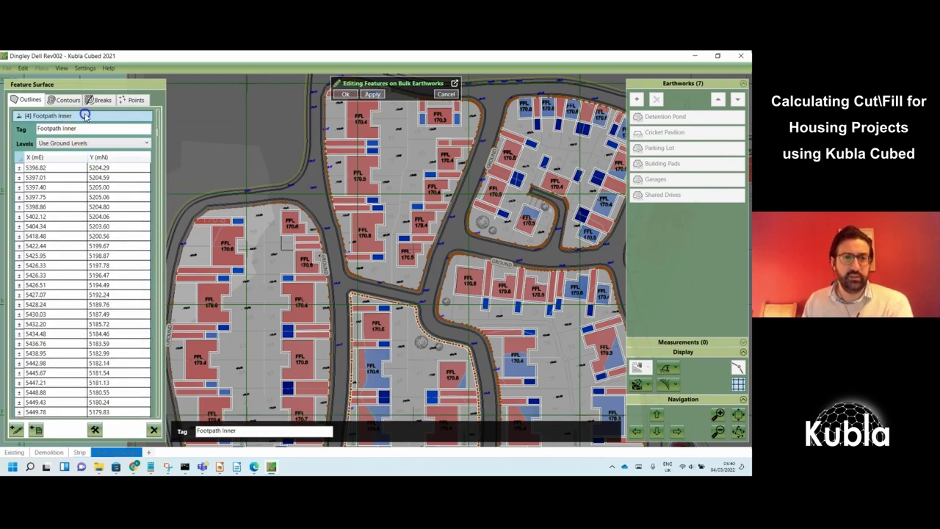
left_click(77, 116)
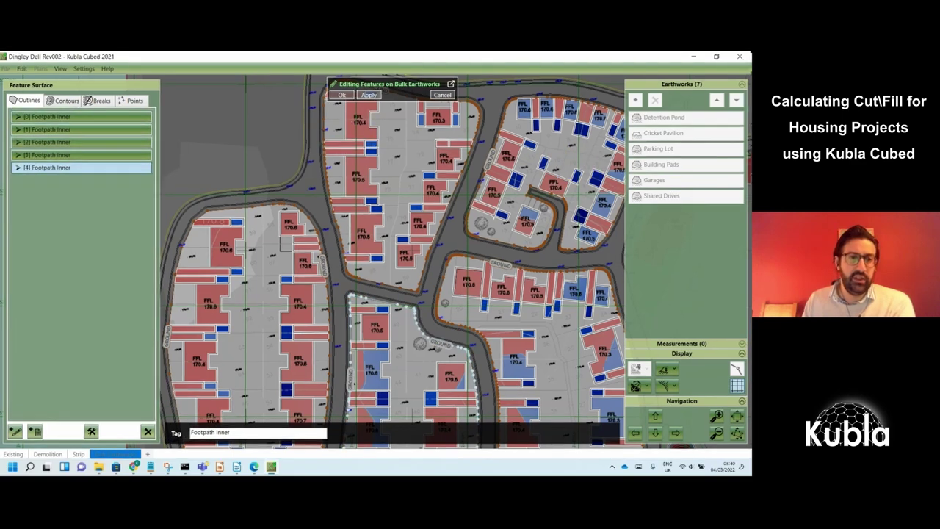
Start loading level points for the feature surface from the CAD plan
left_click(135, 102)
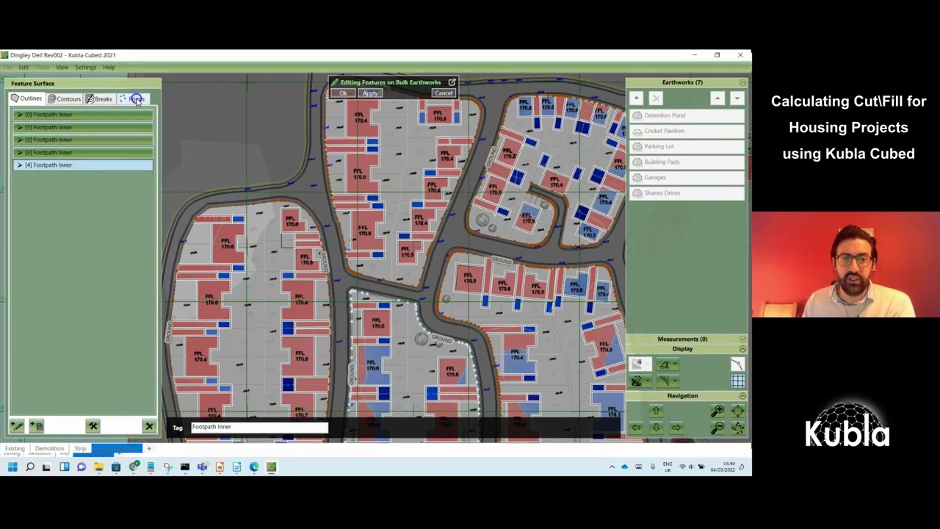
left_click(40, 421)
left_click(45, 356)
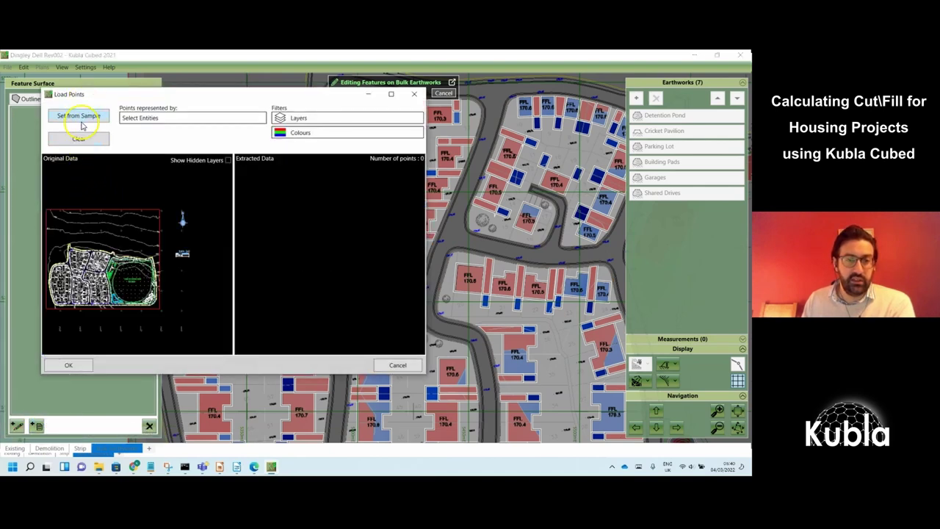
Sample the spot level point beside the 170.55 label between the housing plots, and load all matching points
left_click(80, 116)
scroll(66, 290, "up", 2)
scroll(70, 293, "up", 5)
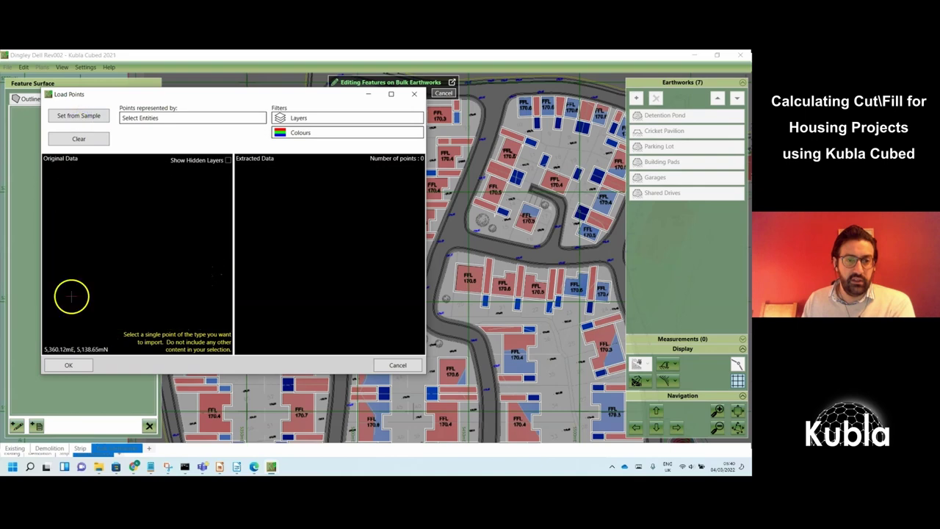
left_click_drag(68, 272, 131, 272)
scroll(132, 272, "up", 3)
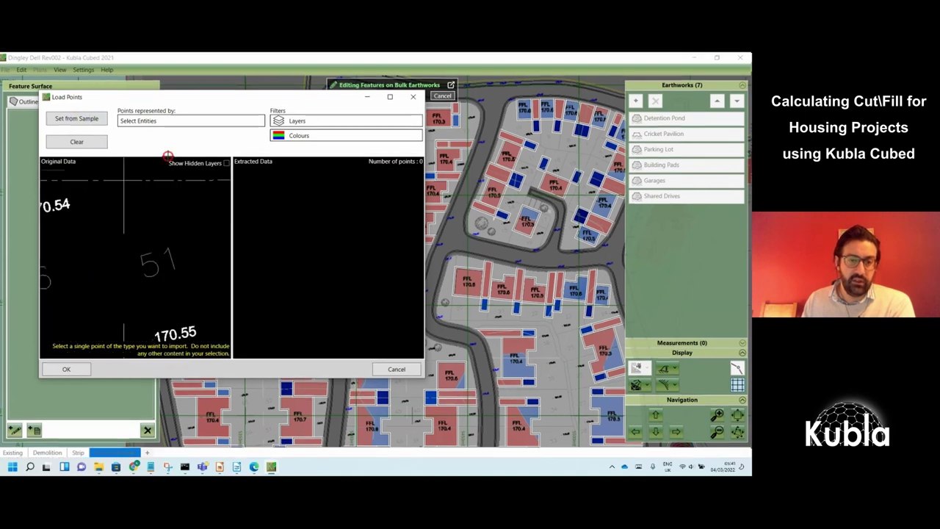
scroll(170, 286, "down", 2)
scroll(163, 330, "up", 3)
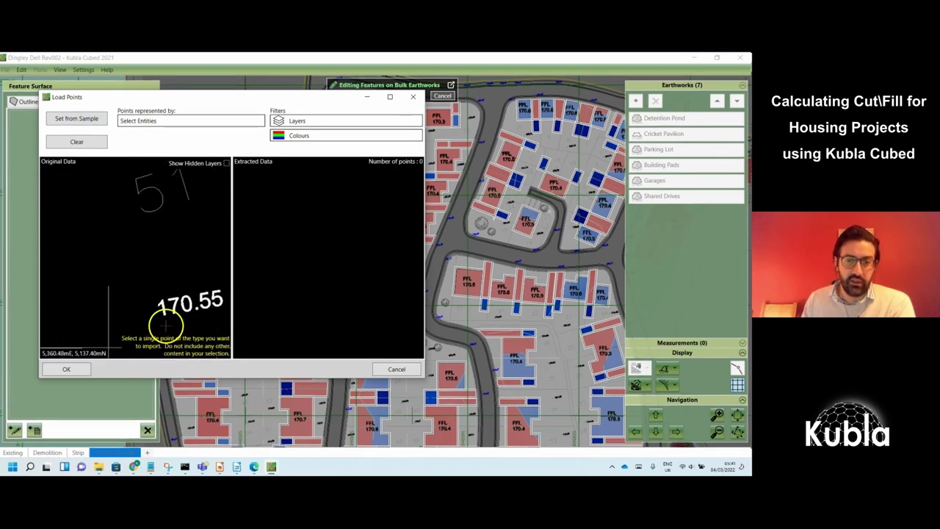
left_click(149, 308)
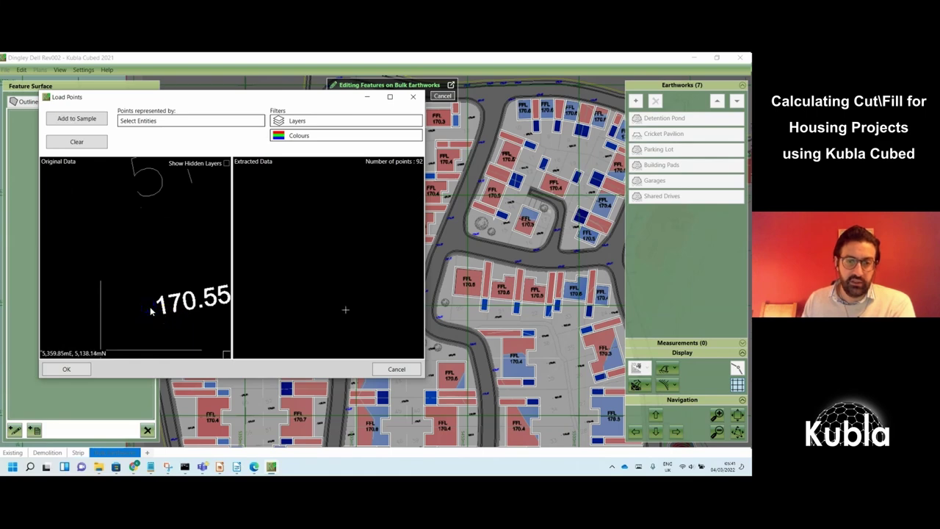
scroll(155, 302, "down", 3)
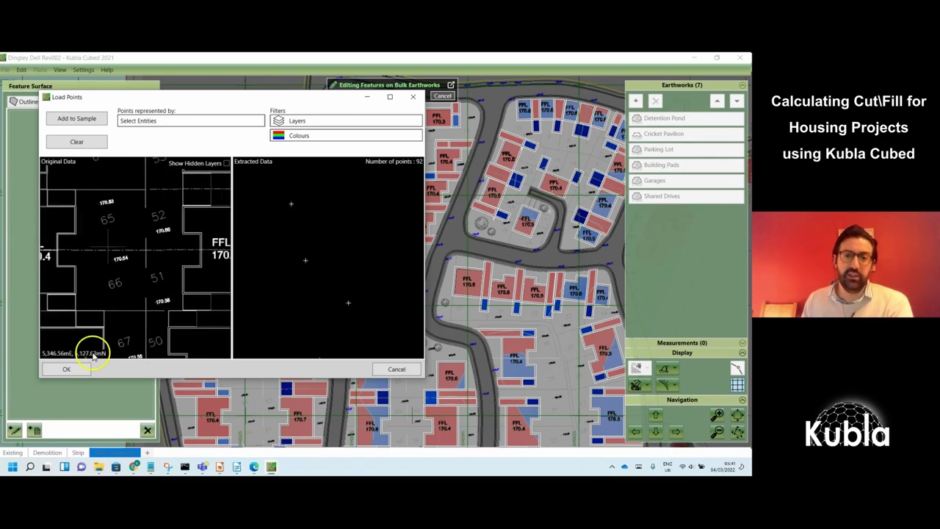
scroll(110, 327, "down", 5)
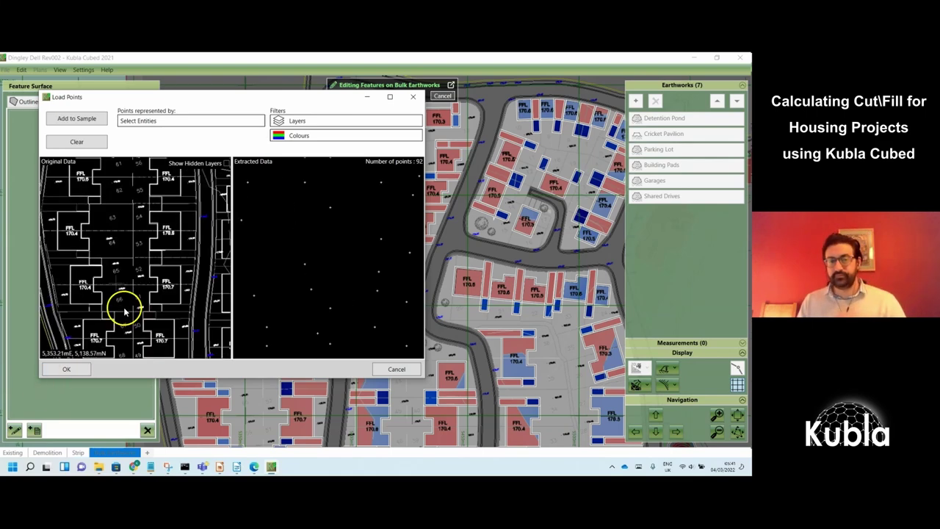
left_click(66, 369)
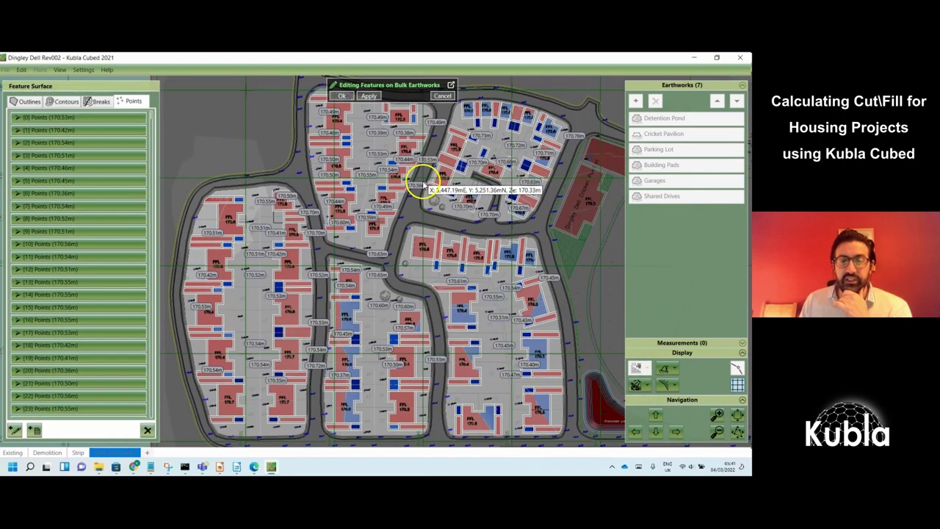
Accept the edited feature surface and rename the new earthwork Gardens
left_click(341, 96)
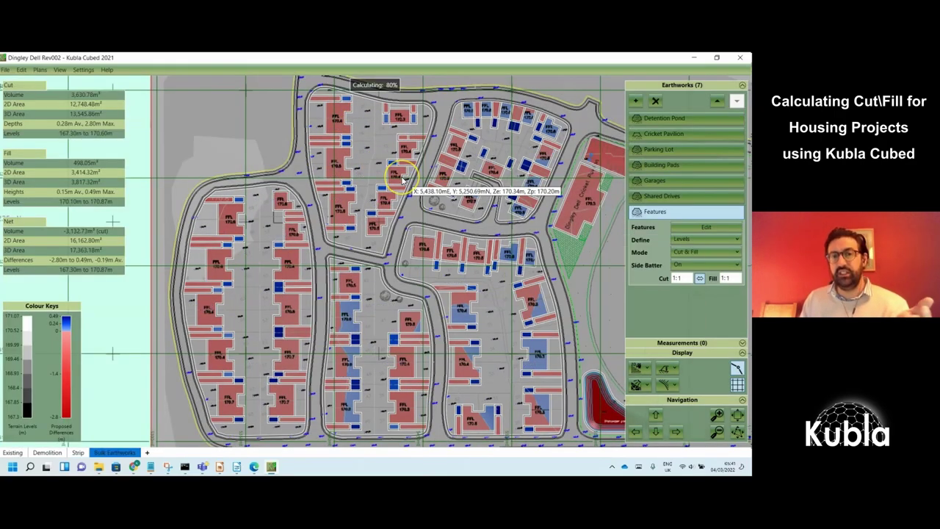
left_click(434, 204)
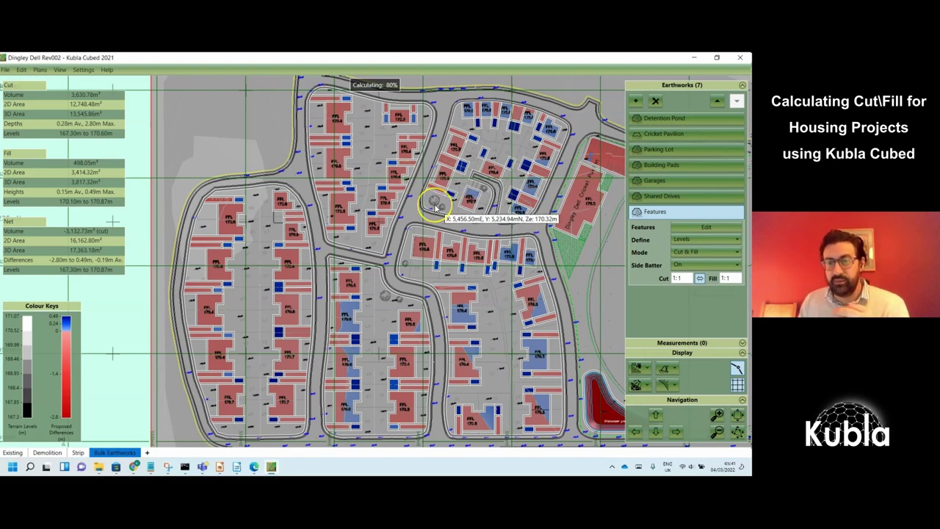
left_click(455, 275)
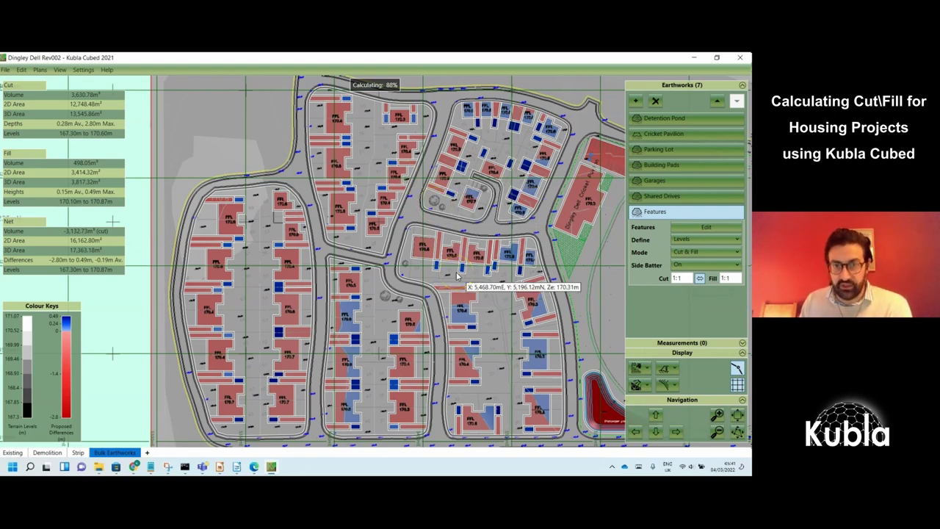
left_click(656, 212)
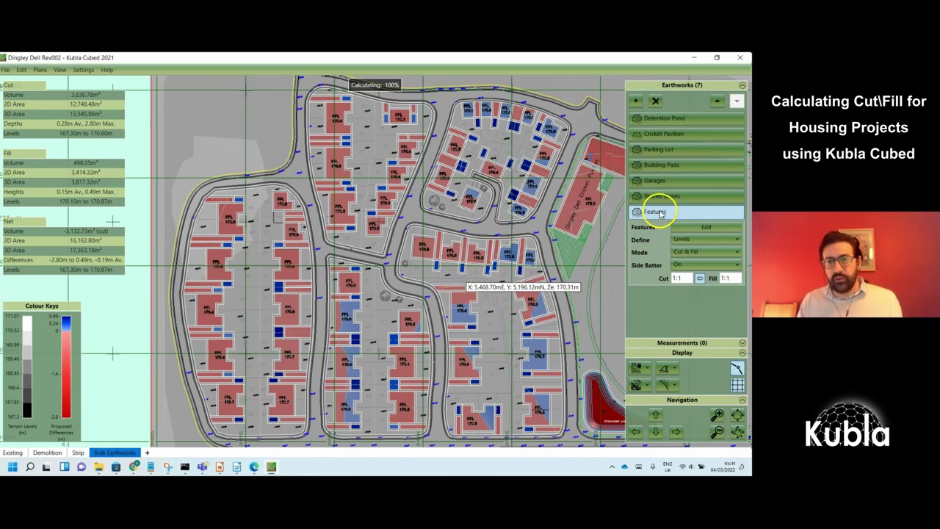
left_click(663, 213)
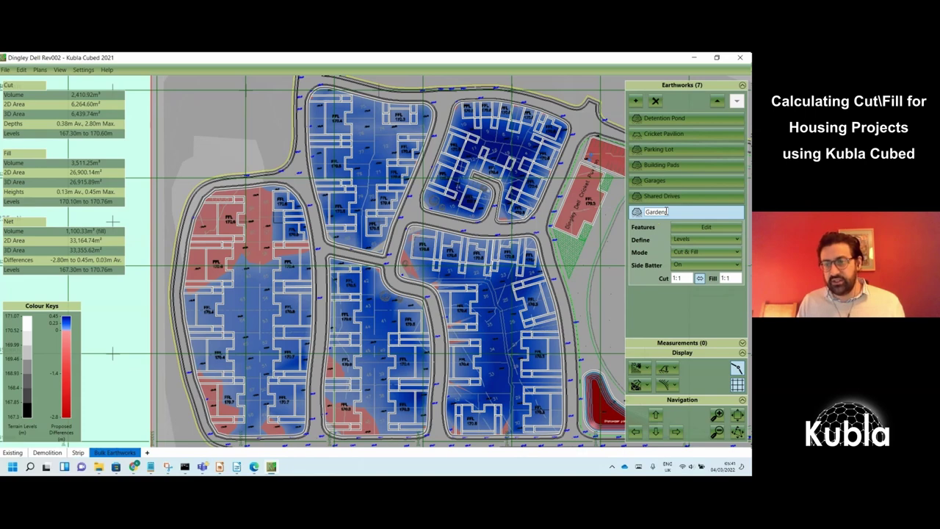
Switch to the 3D Orbit View and examine the cut and fill areas of the Gardens surface
left_click(639, 368)
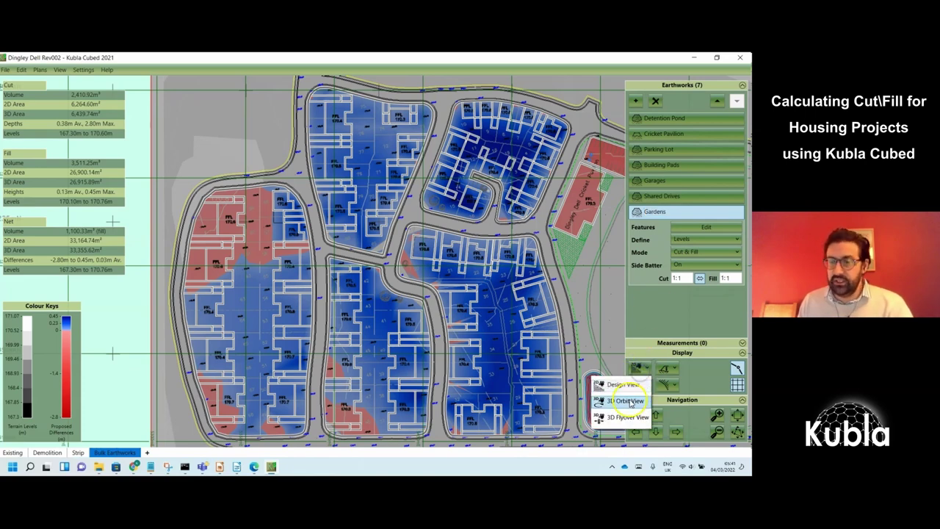
left_click(626, 401)
scroll(405, 384, "up", 2)
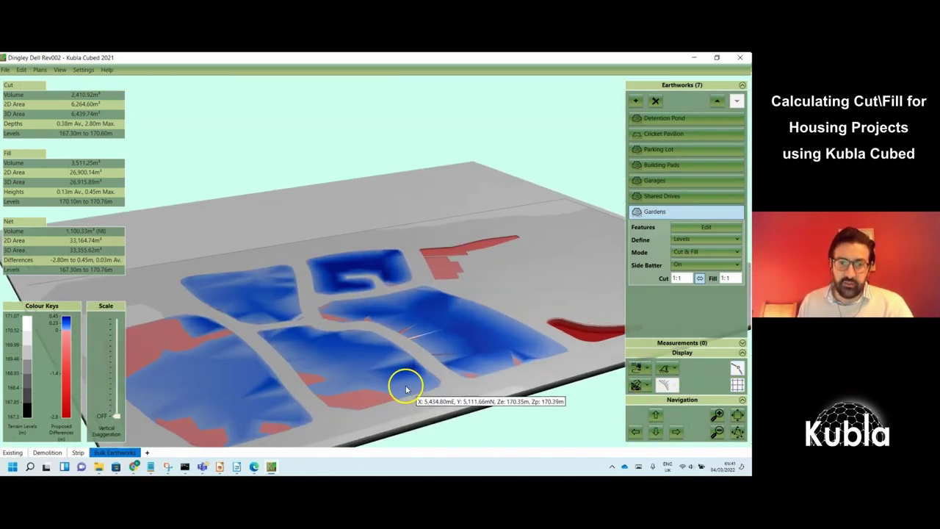
left_click_drag(424, 384, 424, 403)
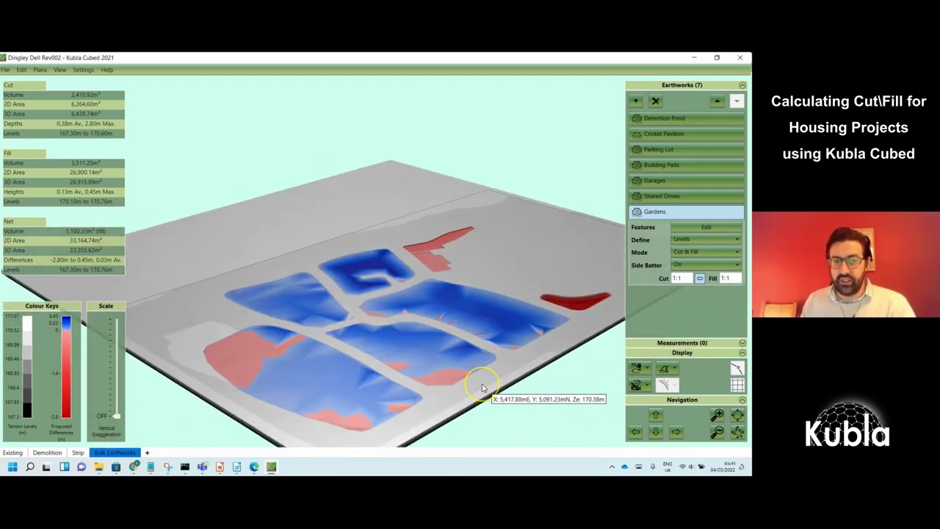
scroll(480, 384, "down", 3)
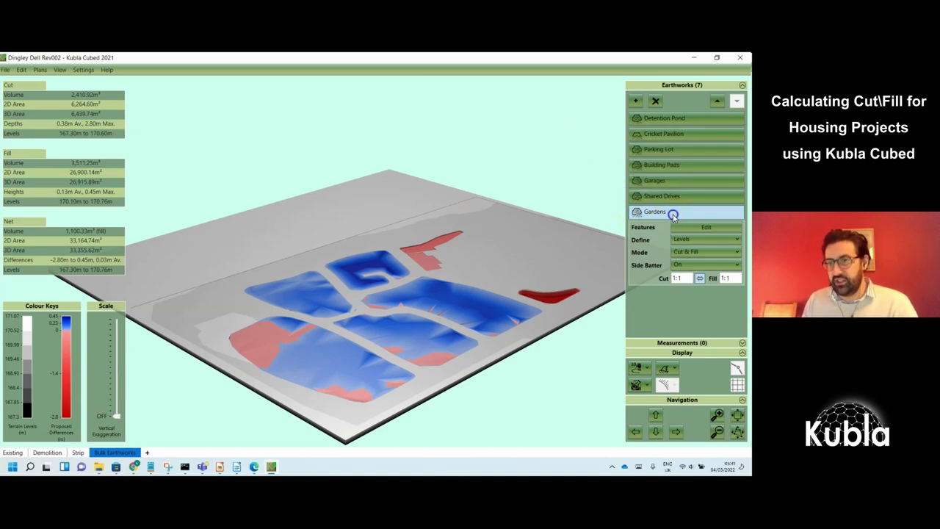
Move the Gardens earthwork up the order so it comes directly after Parking Lot and before Building Pads
left_click(719, 101)
left_click(719, 102)
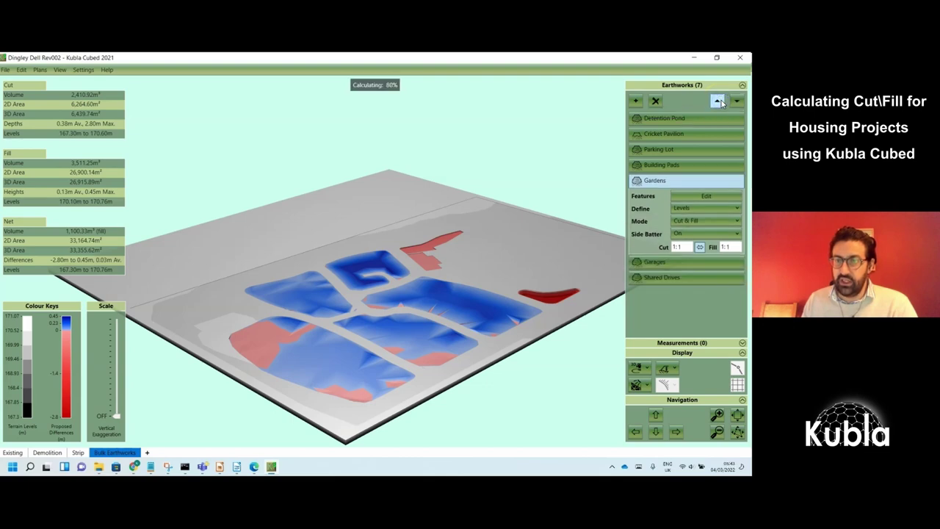
left_click(720, 101)
left_click(703, 149)
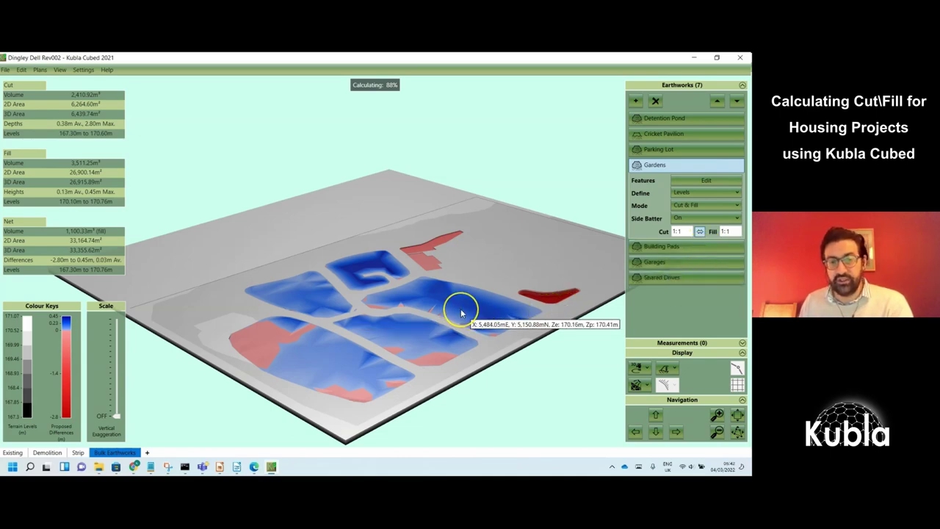
Examine the reordered cut and fill surface in 3D, and return to the Design View
middle_click_drag(530, 323, 514, 335)
scroll(514, 334, "down", 2)
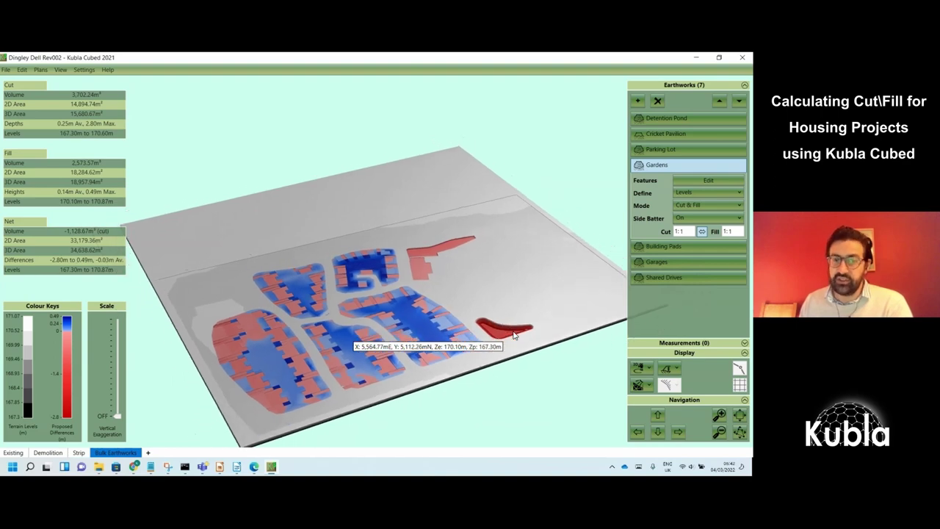
scroll(514, 335, "down", 3)
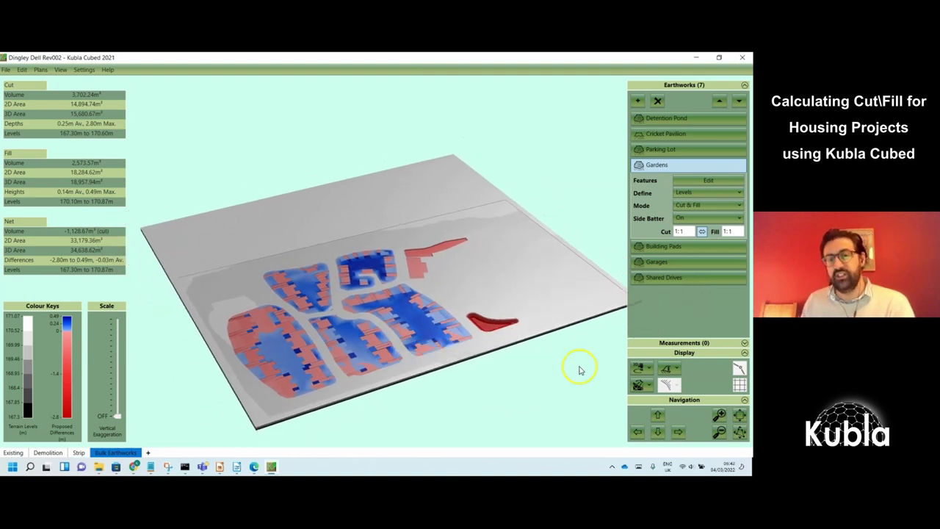
left_click(637, 368)
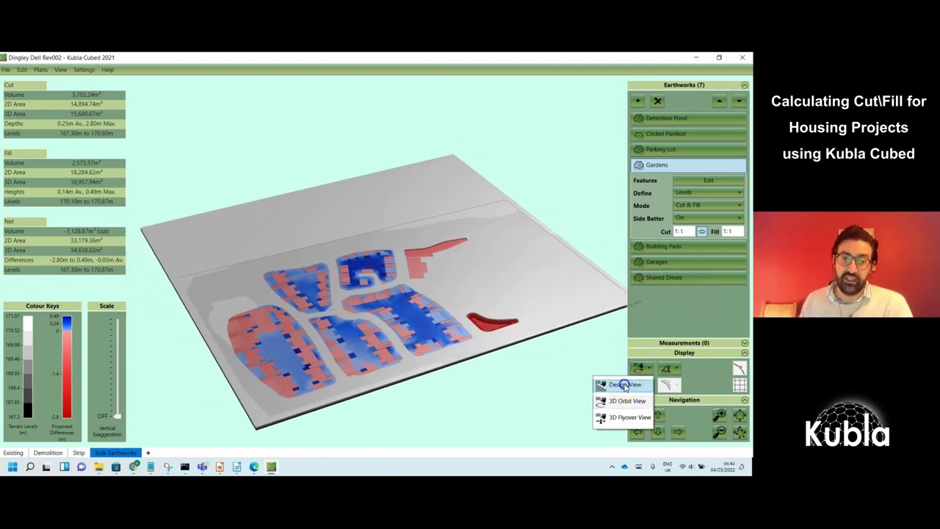
left_click(617, 384)
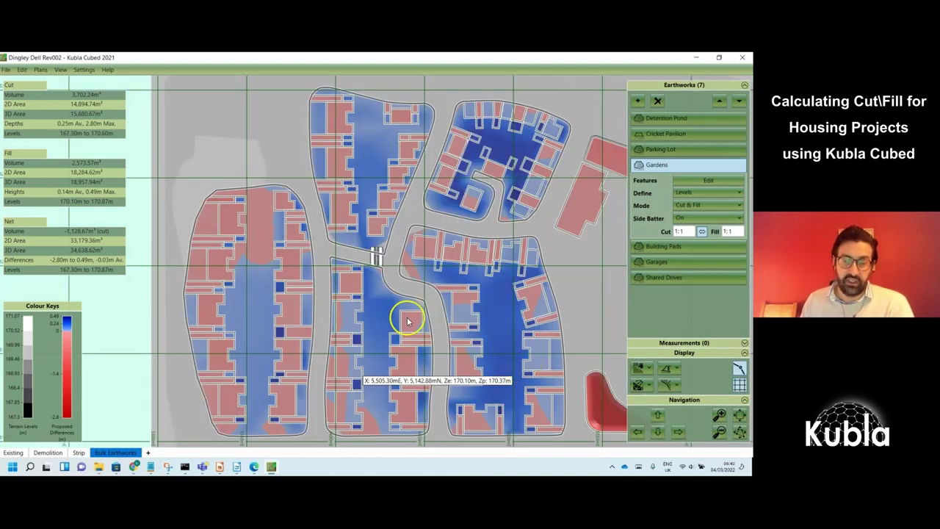
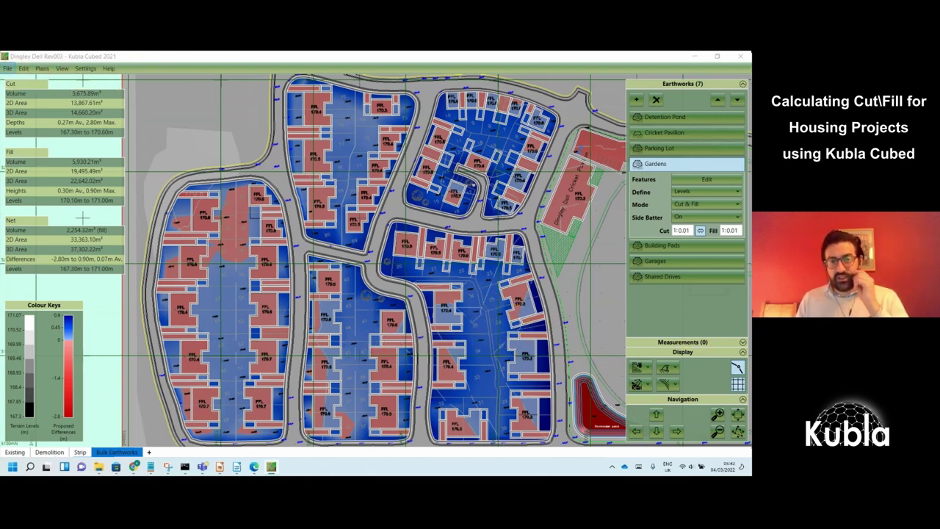
Save the project under the new file name Dingley Dell Rev004
left_click(7, 68)
left_click(16, 124)
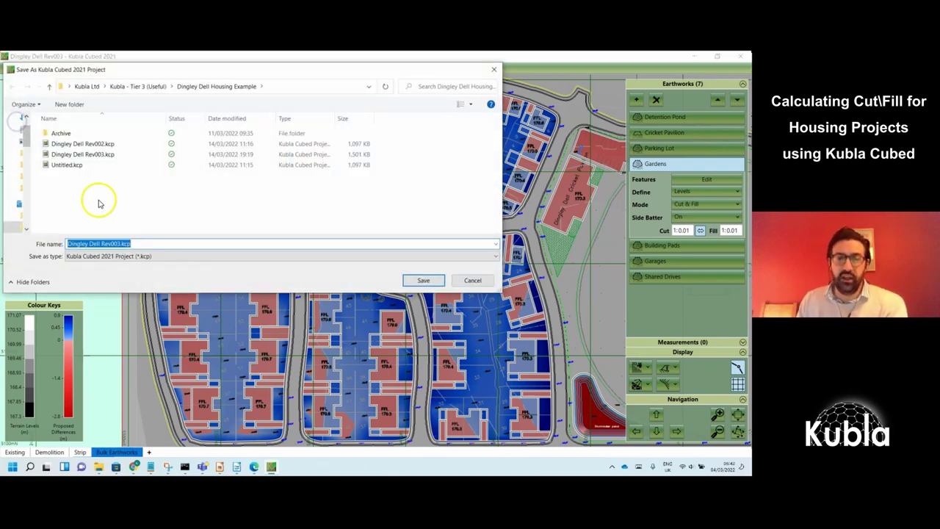
left_click(119, 243)
type("3")
key("Return")
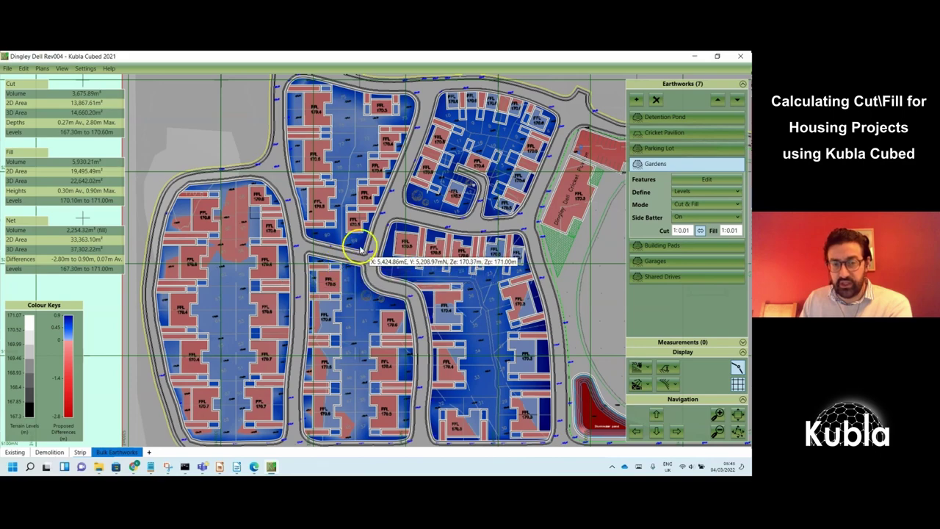
Examine the roads between the housing plots and the blue road level labels around the central junction
scroll(380, 228, "up", 1)
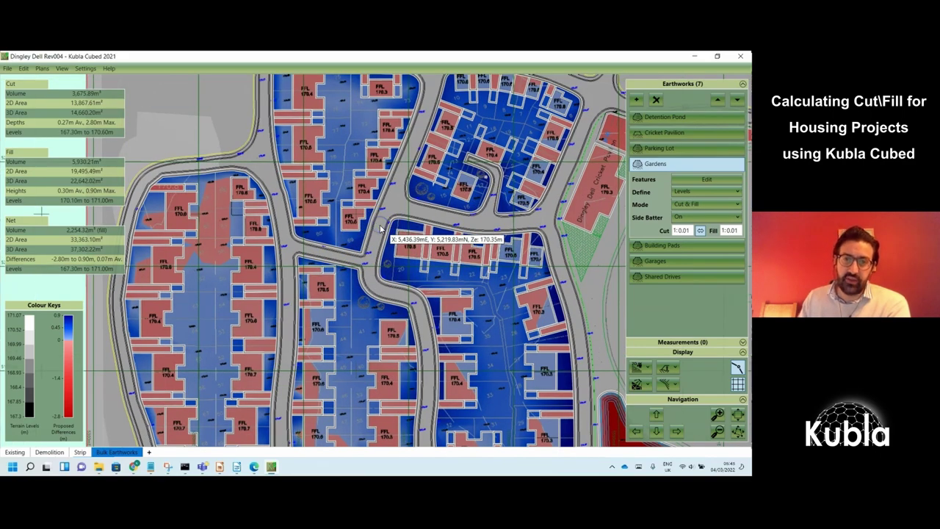
scroll(380, 228, "up", 1)
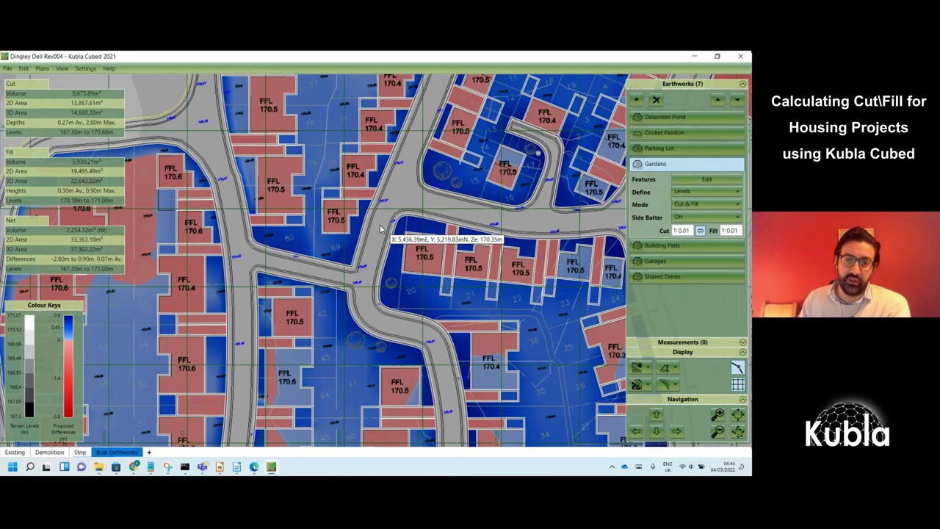
scroll(380, 228, "up", 2)
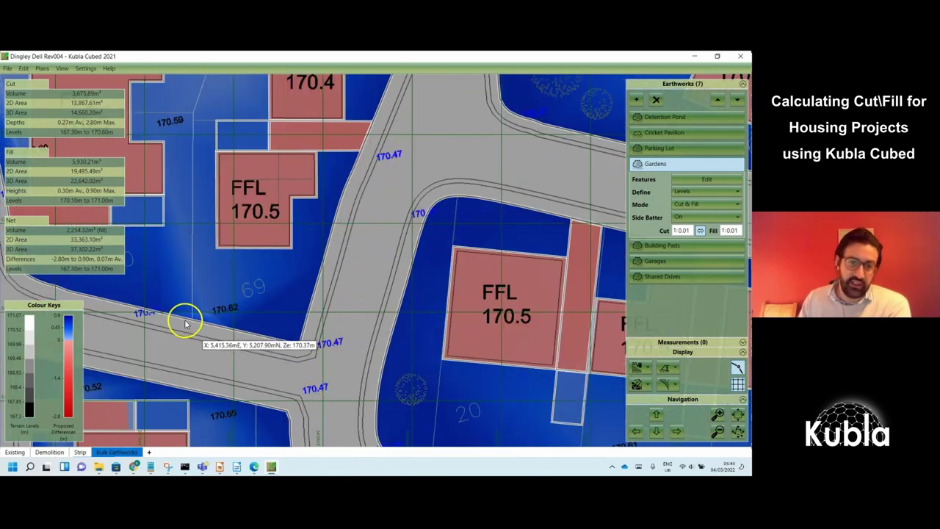
scroll(166, 324, "down", 2)
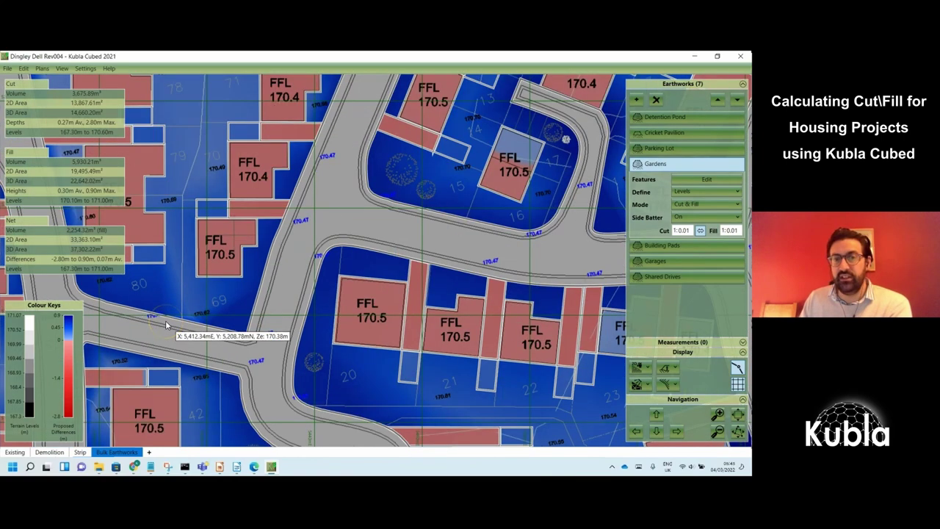
scroll(166, 323, "down", 2)
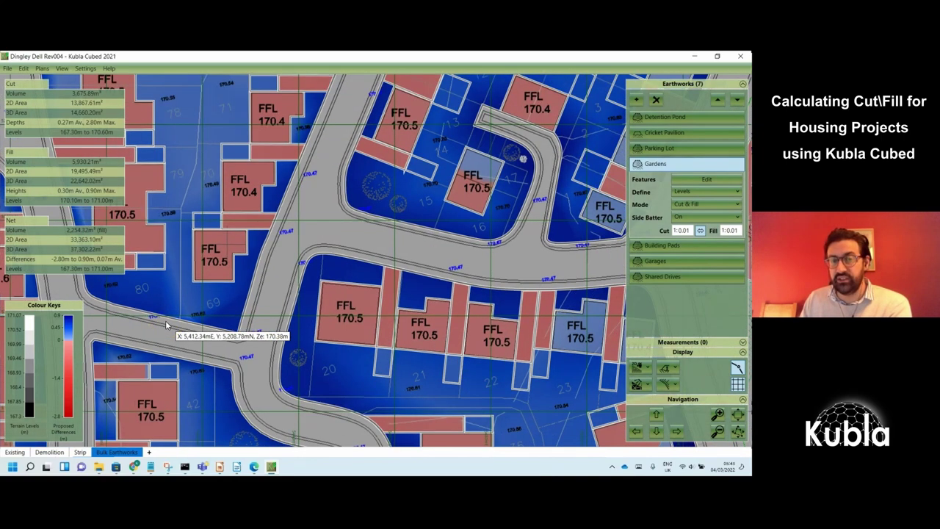
scroll(168, 323, "down", 1)
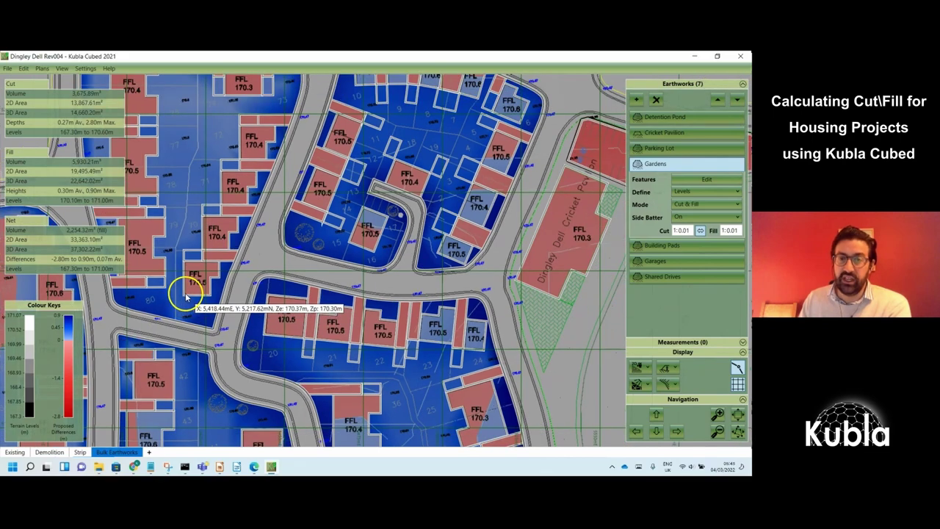
middle_click_drag(242, 286, 245, 286)
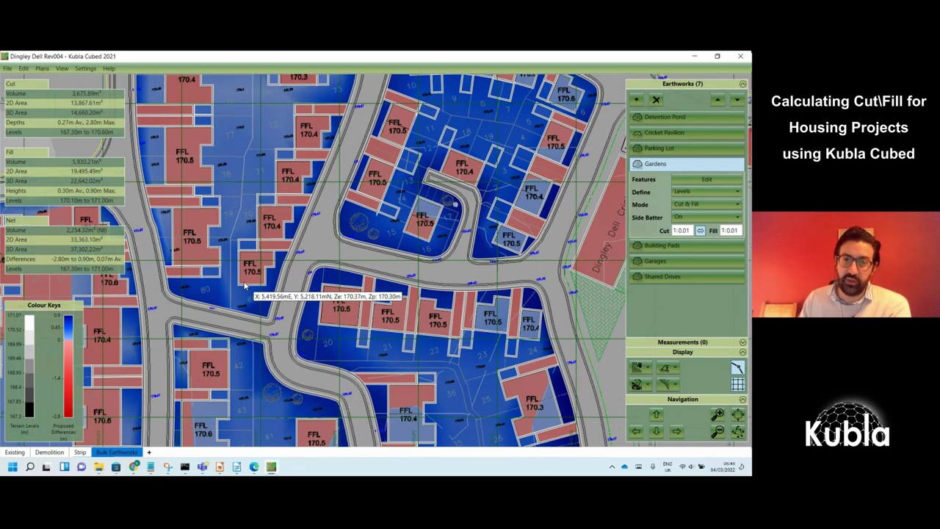
scroll(244, 286, "down", 1)
scroll(245, 286, "down", 1)
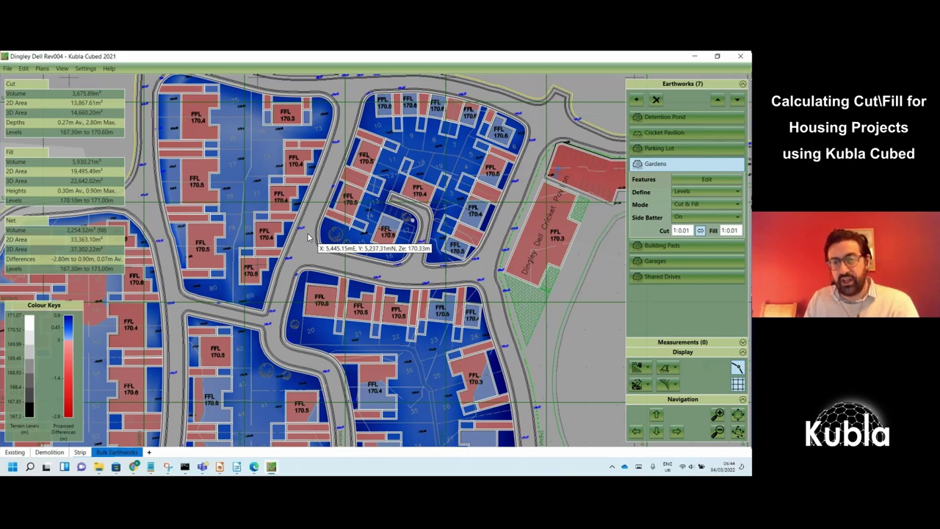
scroll(265, 238, "up", 3)
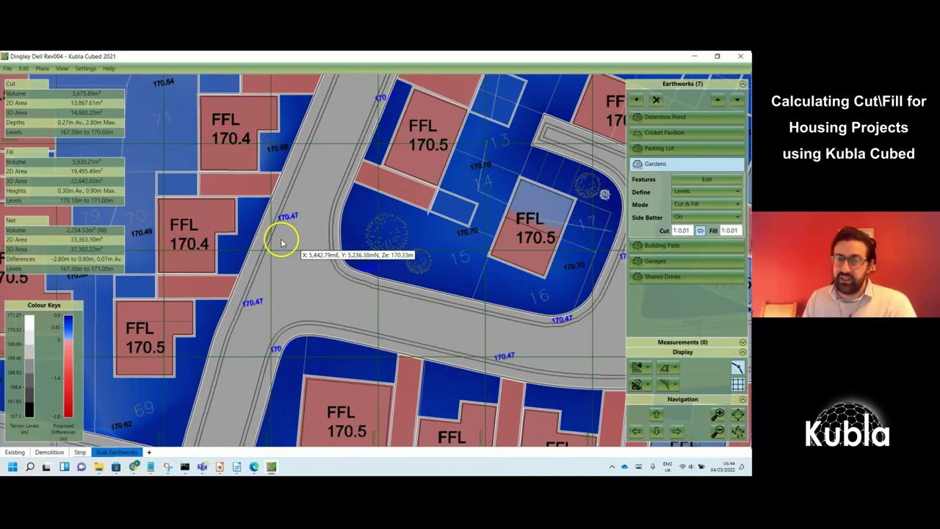
scroll(259, 240, "up", 1)
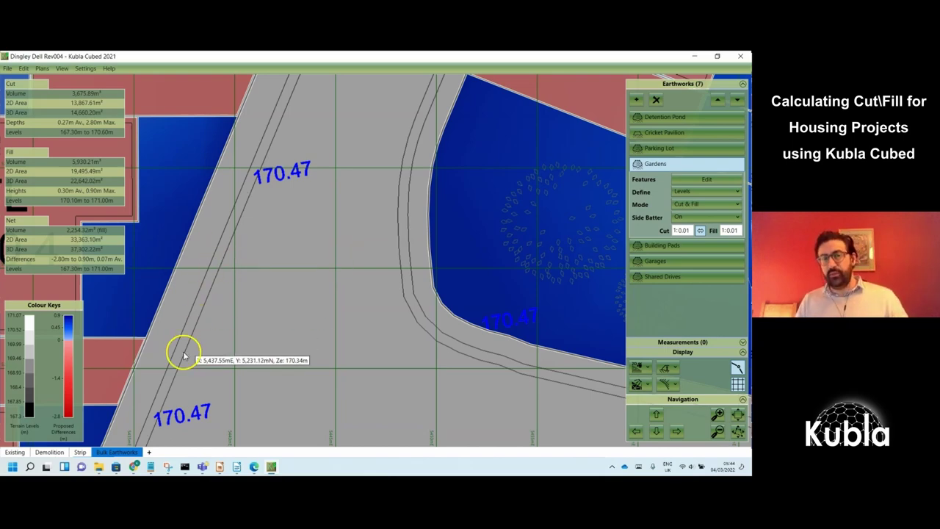
scroll(180, 363, "down", 3)
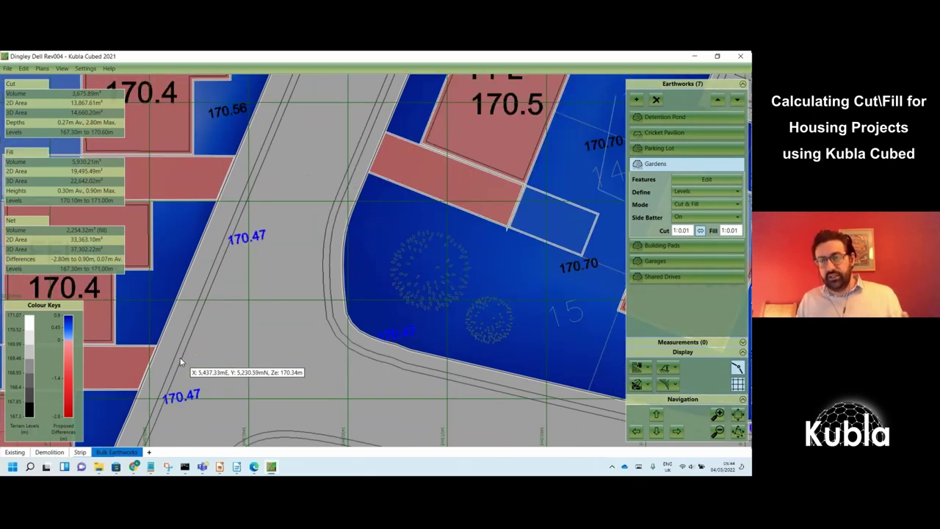
scroll(214, 315, "down", 1)
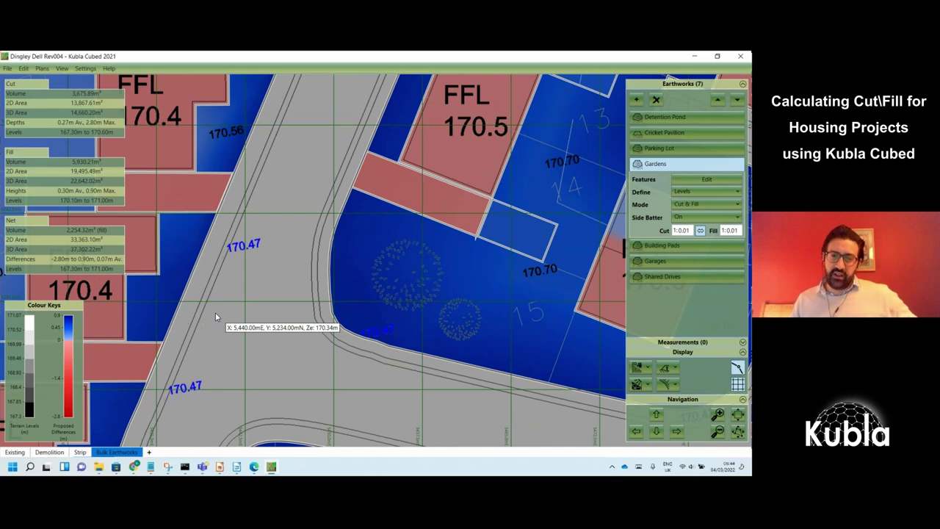
scroll(215, 312, "down", 1)
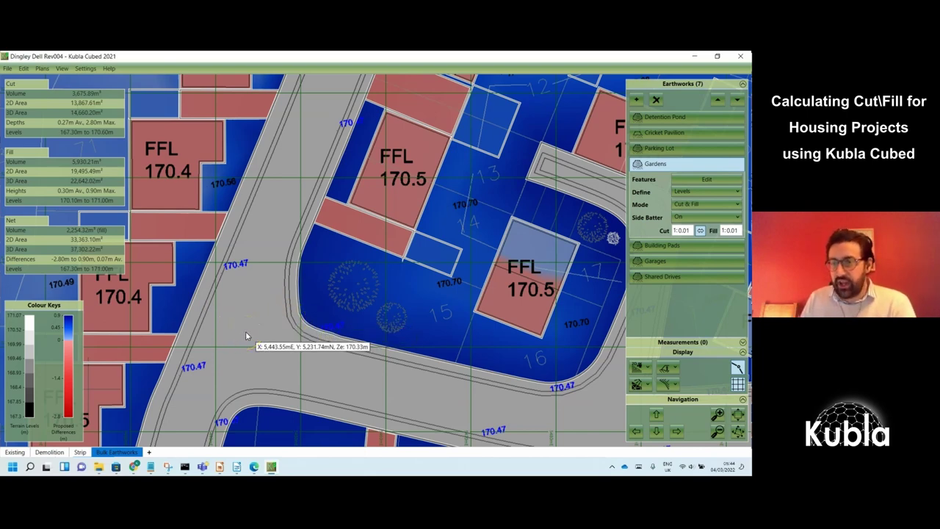
scroll(246, 335, "down", 2)
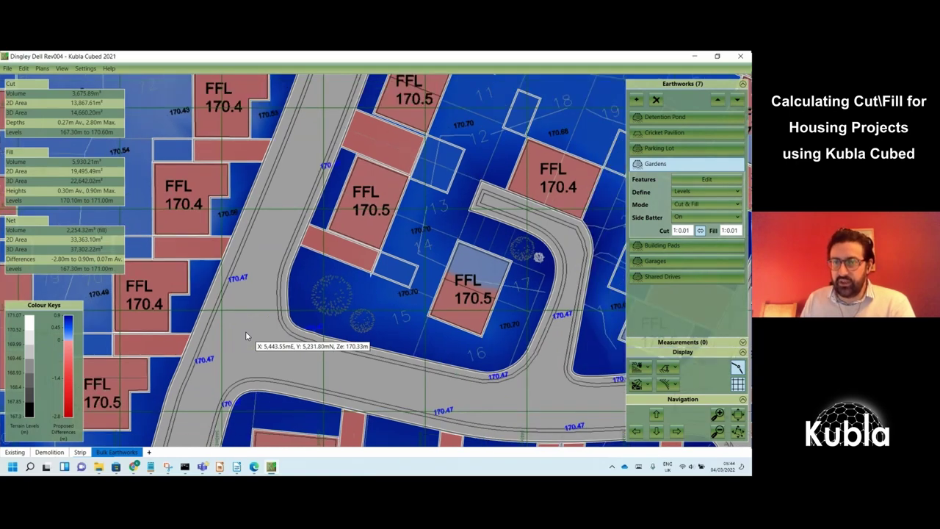
scroll(434, 348, "down", 2)
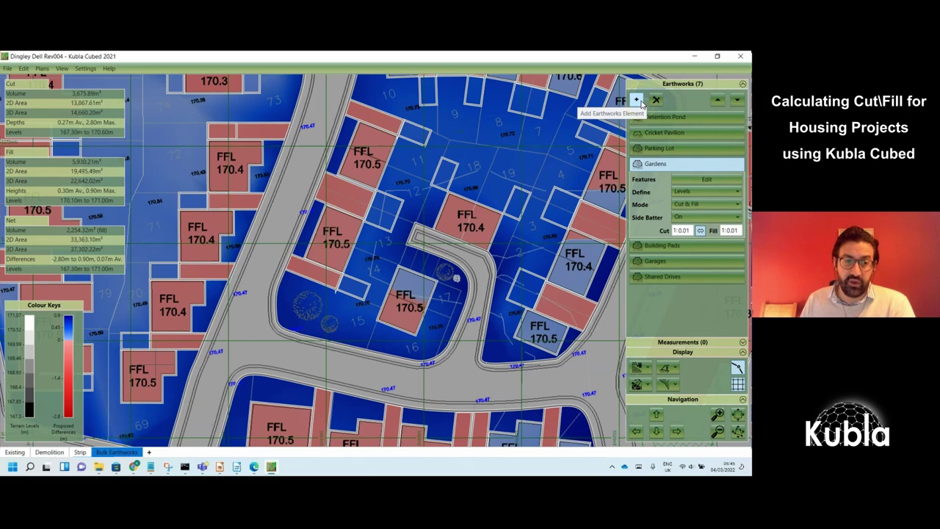
Add a Feature Surface earthwork and start loading its outlines from the Dingley Dell Housing V 12 CAD plan
left_click(637, 100)
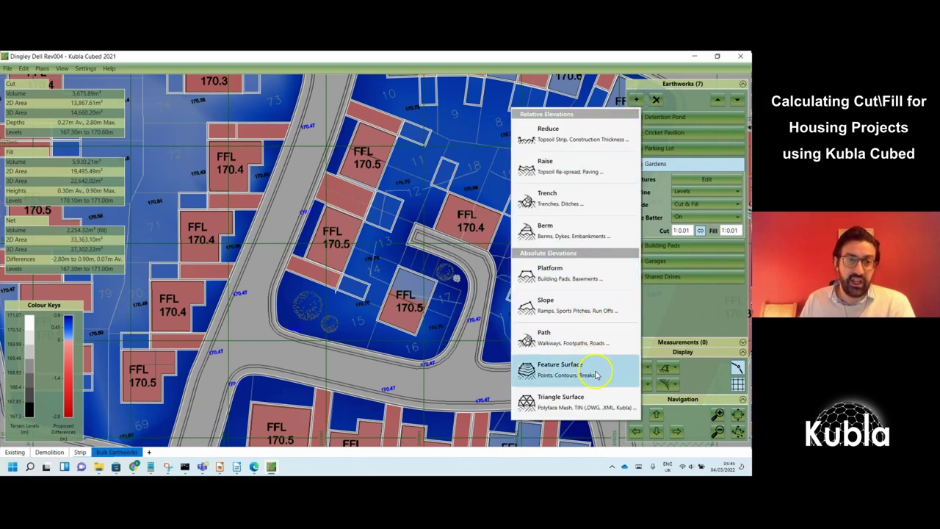
left_click(595, 374)
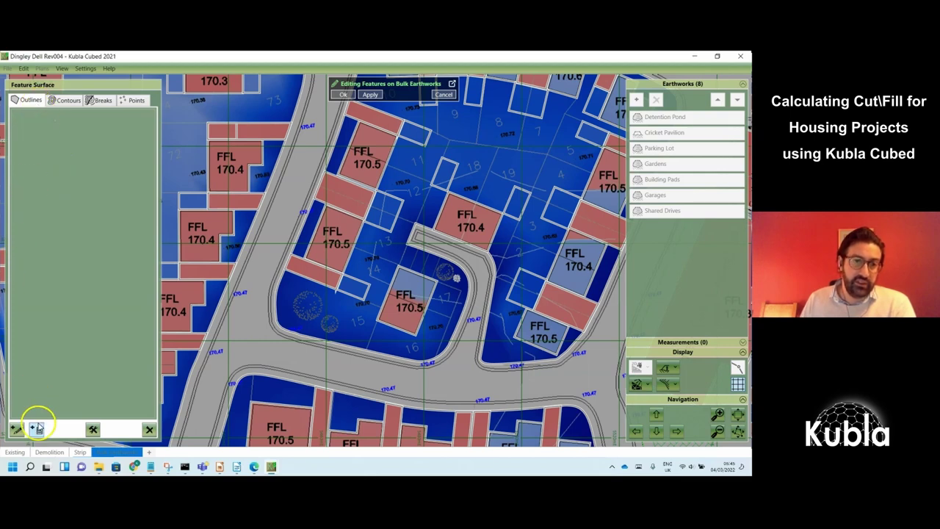
left_click(37, 429)
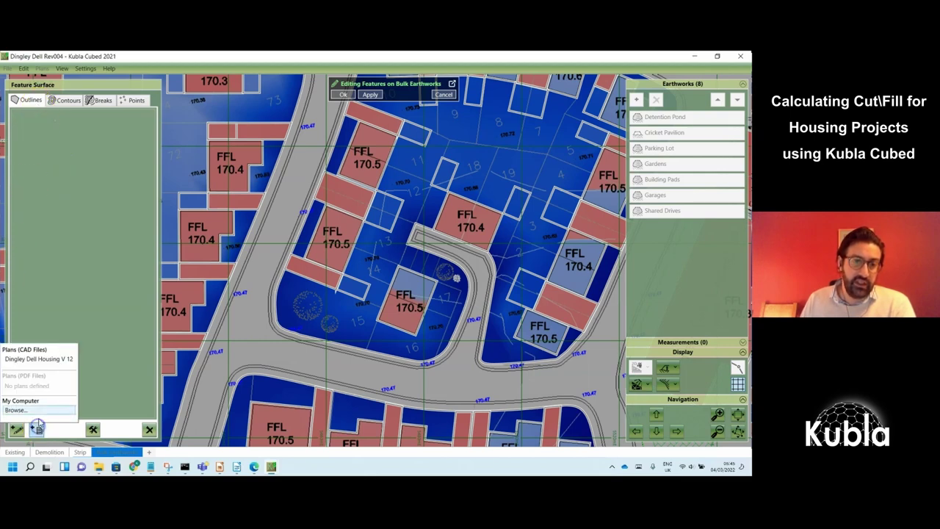
left_click(50, 362)
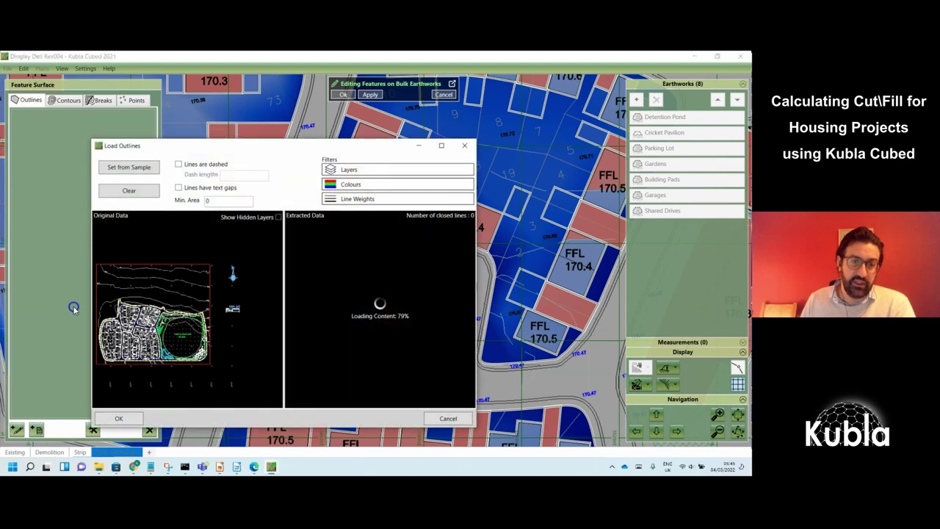
Sample a road edge line among the housing plots, check the extracted road outlines, and accept them for loading
left_click(132, 238)
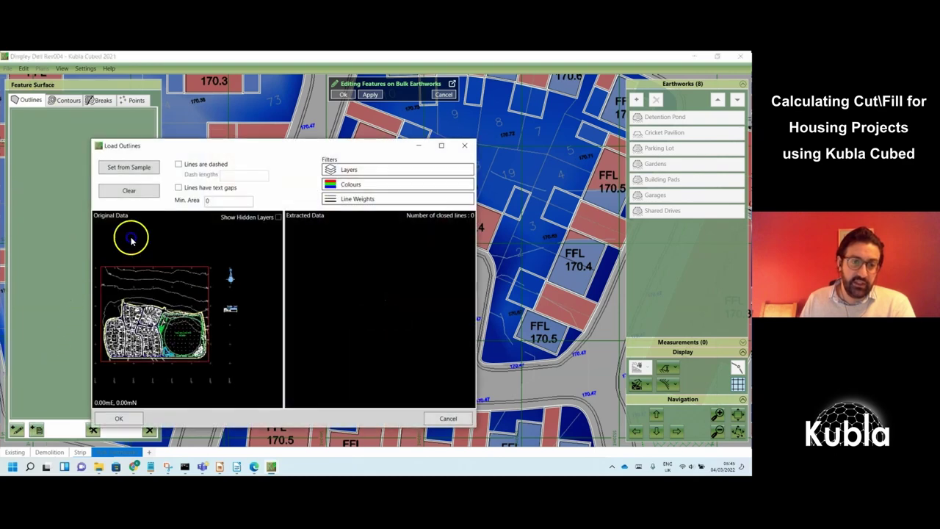
left_click(135, 166)
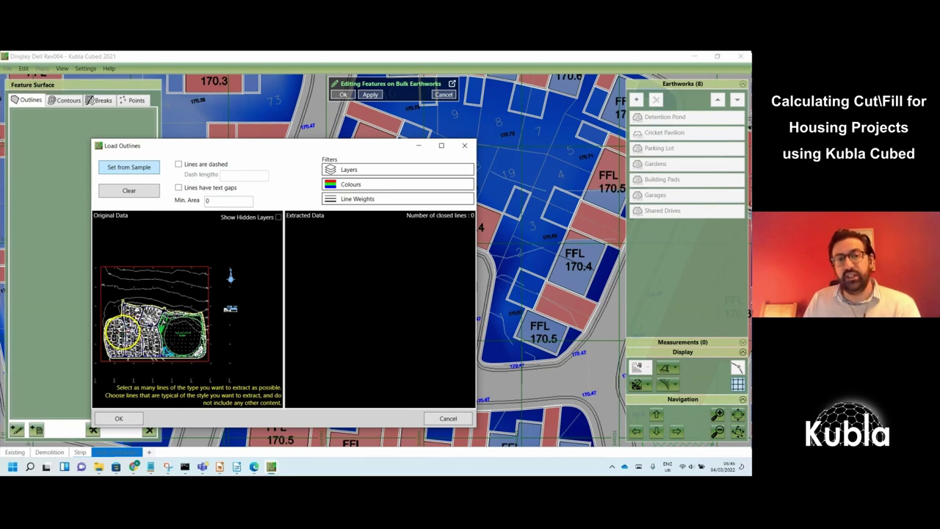
left_click(123, 331)
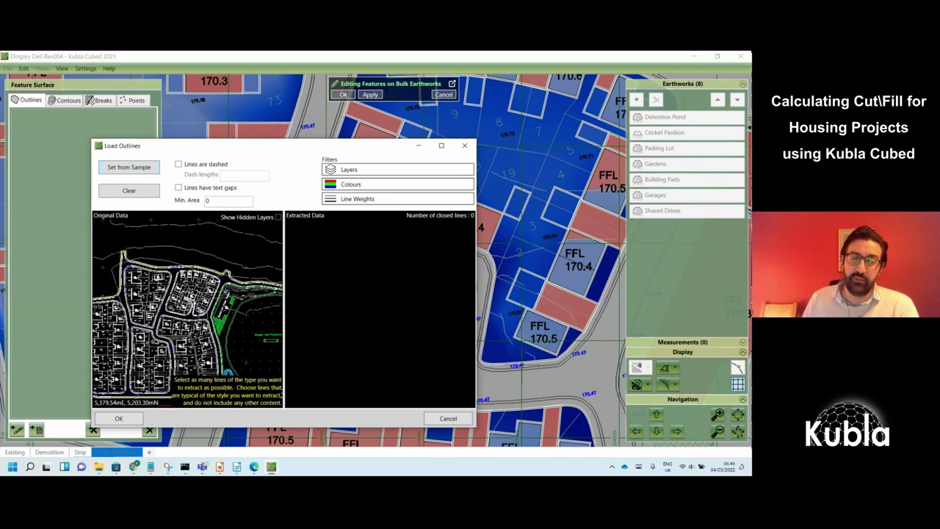
scroll(125, 325, "up", 4)
scroll(147, 320, "up", 4)
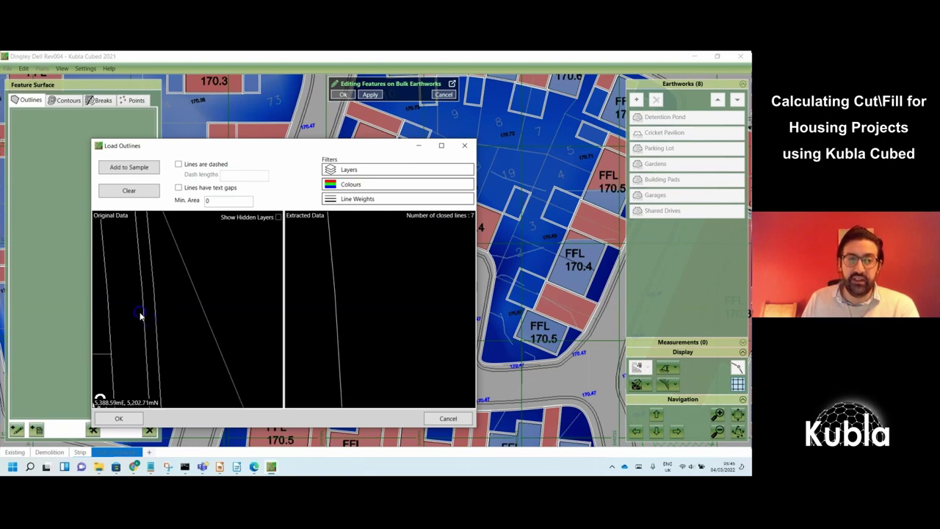
scroll(140, 316, "down", 6)
scroll(140, 315, "down", 5)
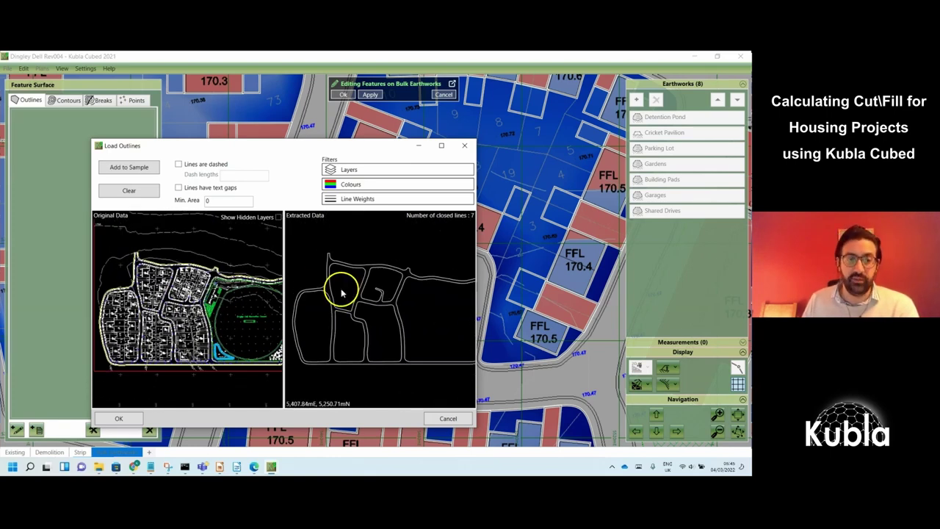
scroll(342, 287, "down", 1)
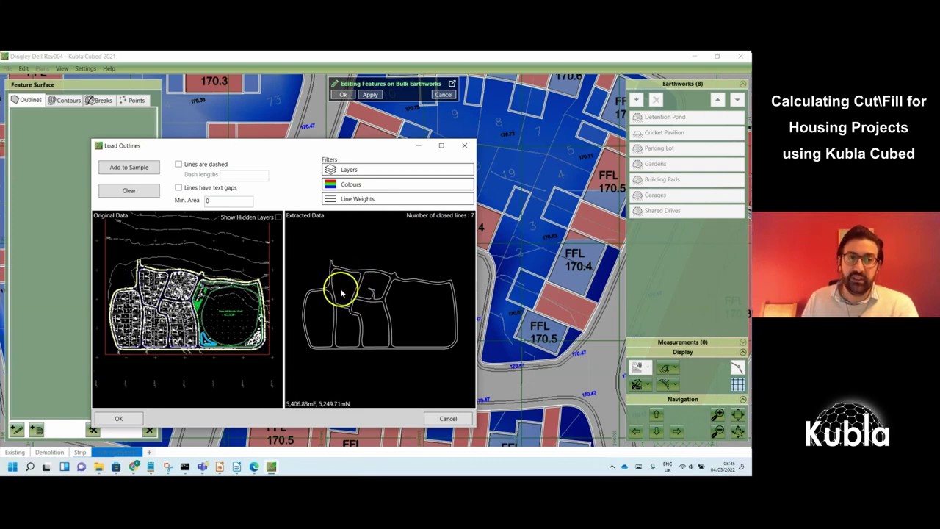
left_click(120, 418)
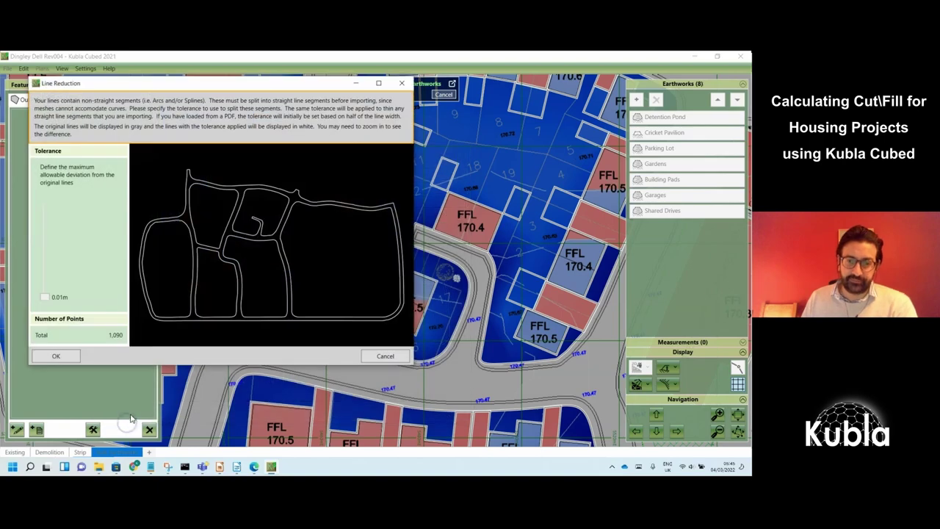
Import the road kerb outlines at 0.01 m tolerance and name the finished feature surface Roads
left_click(67, 358)
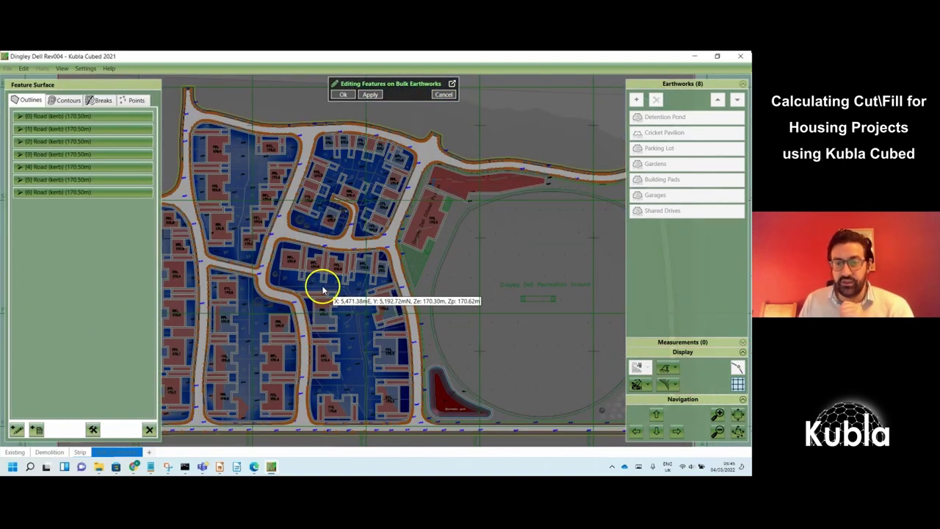
left_click(343, 95)
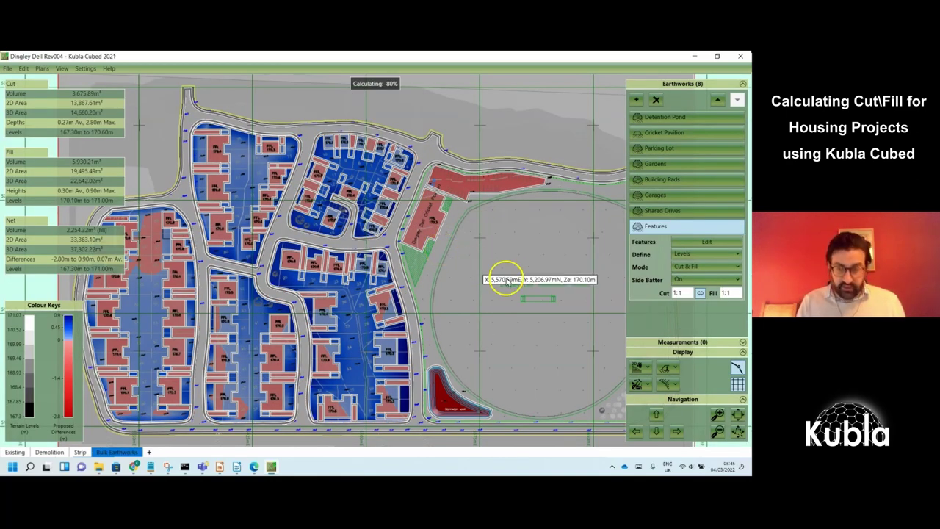
double_click(662, 227)
type("Roads")
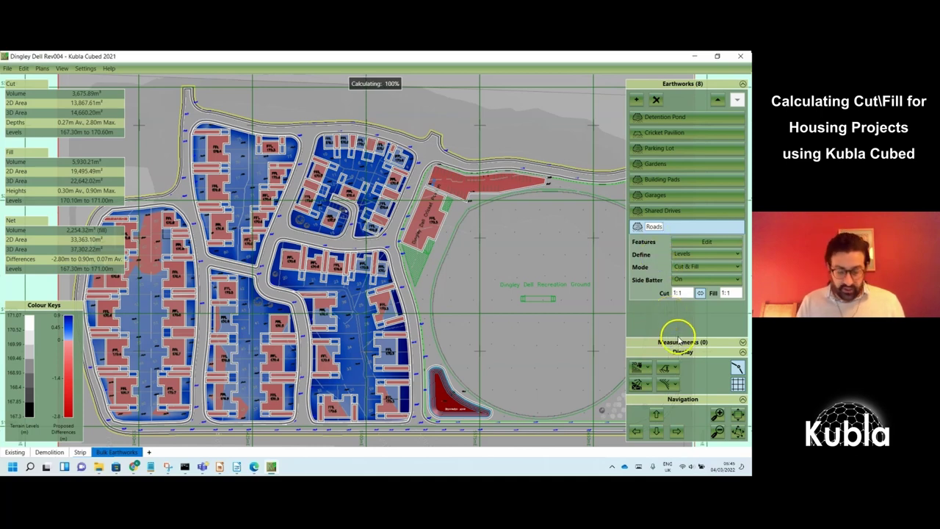
left_click(687, 312)
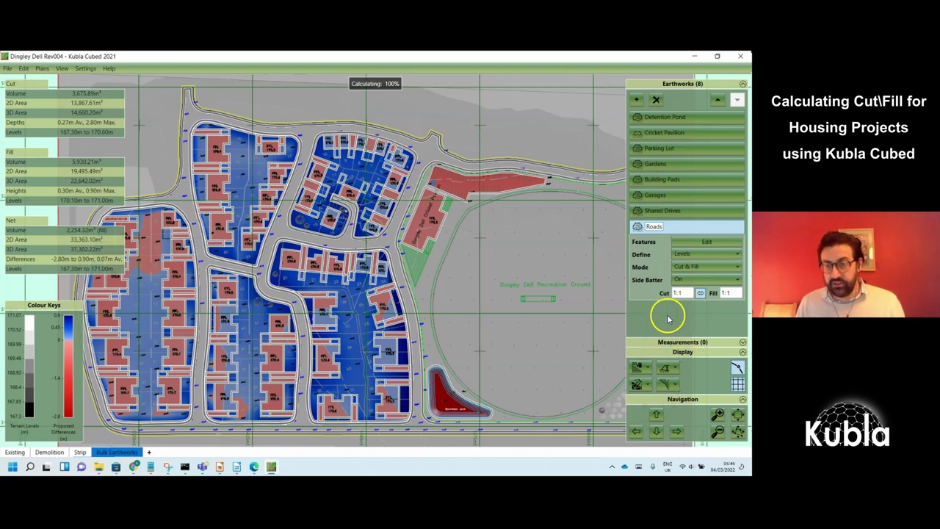
Define the Roads earthwork by Levels & Offset with a Z offset of -0.4 m
left_click(696, 255)
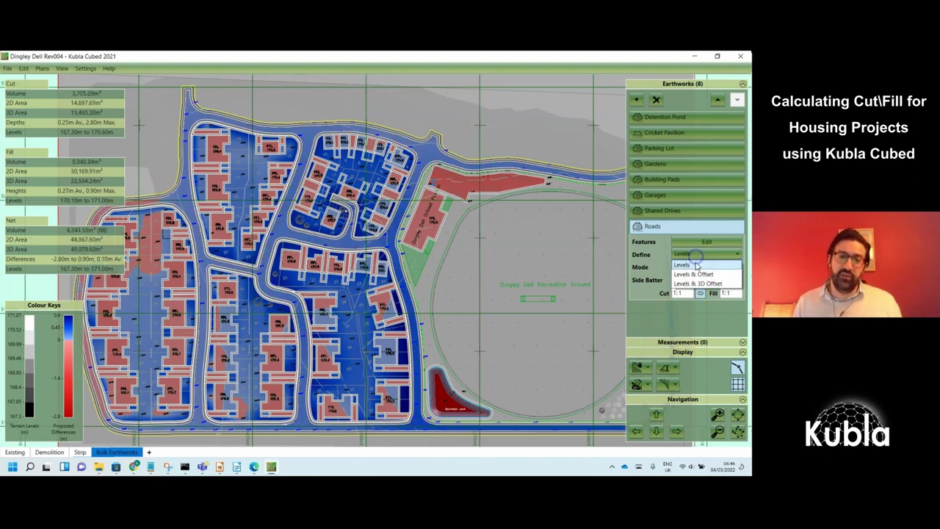
left_click(697, 271)
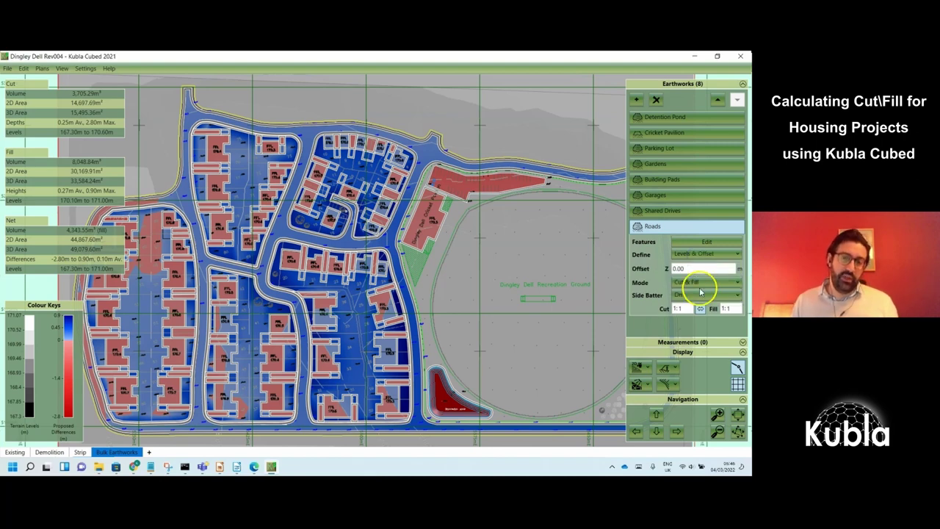
double_click(692, 268)
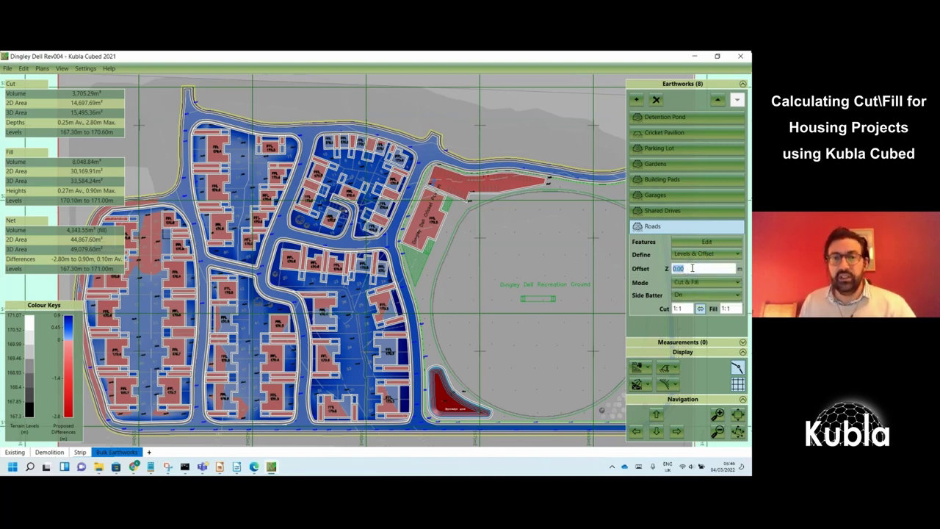
type("-0")
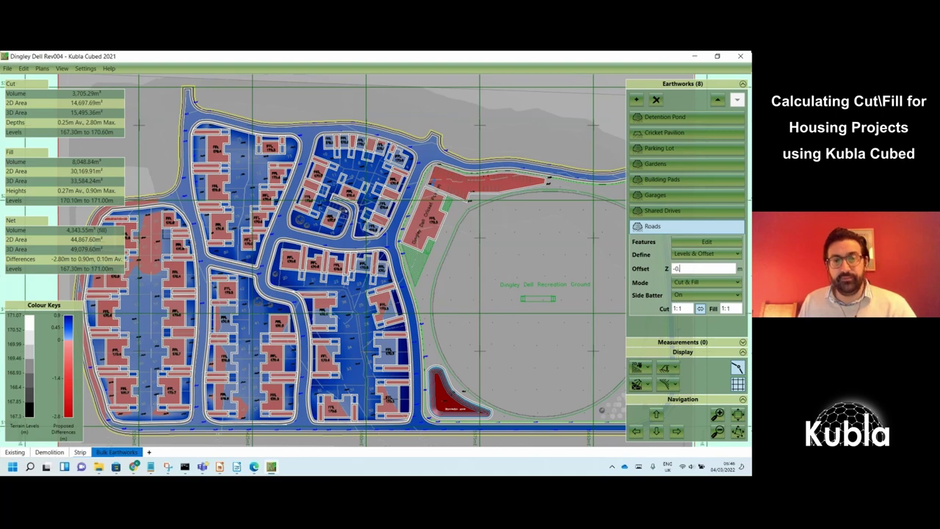
key("Return")
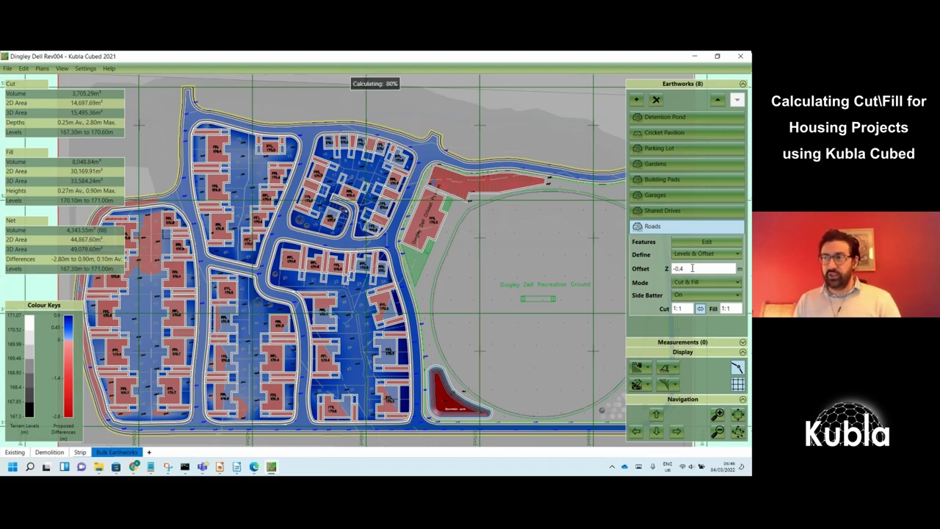
left_click(680, 308)
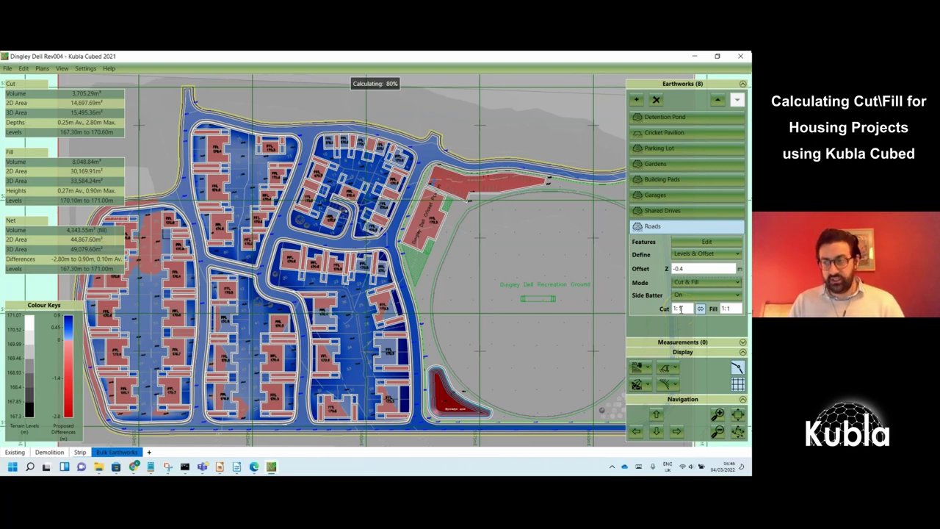
left_click(566, 269)
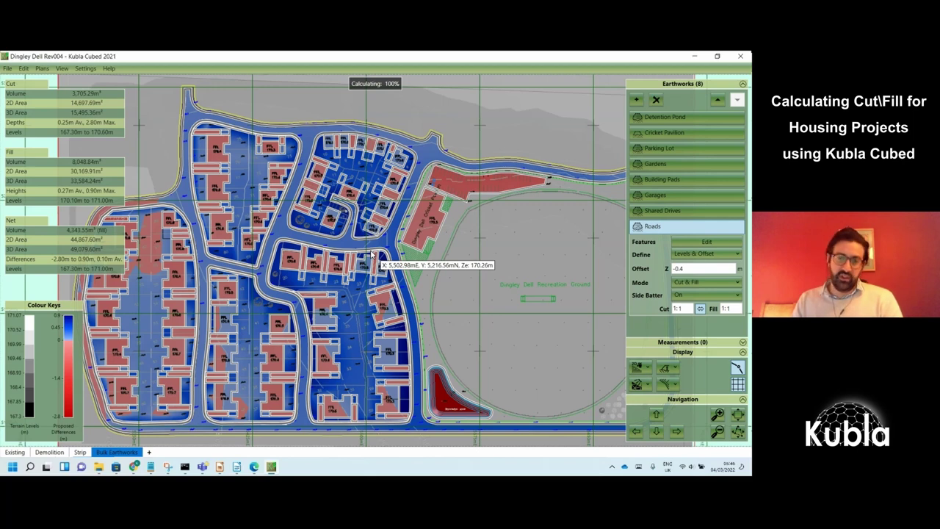
left_click(512, 298)
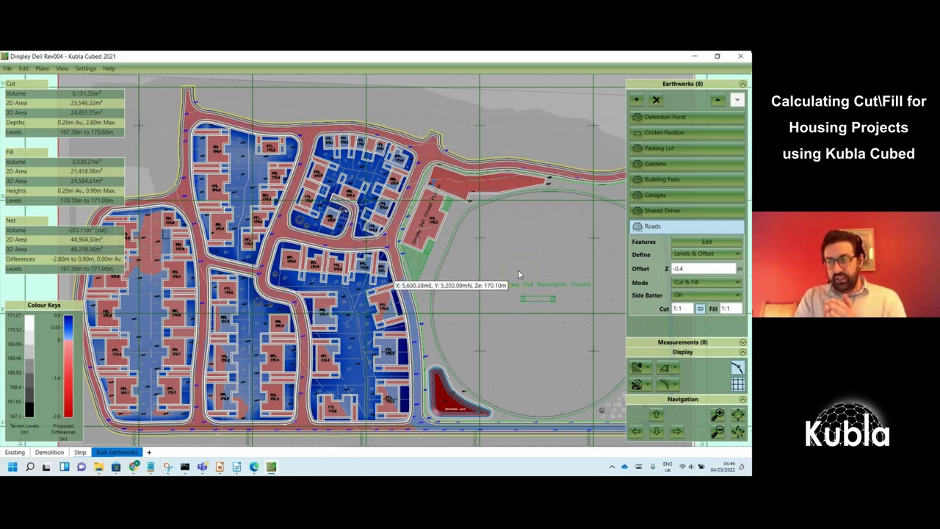
Add a Feature Surface earthwork for the footpaths and start loading its outlines from the Dingley Dell Housing V 12 CAD plan
scroll(517, 273, "down", 2)
right_click(499, 258)
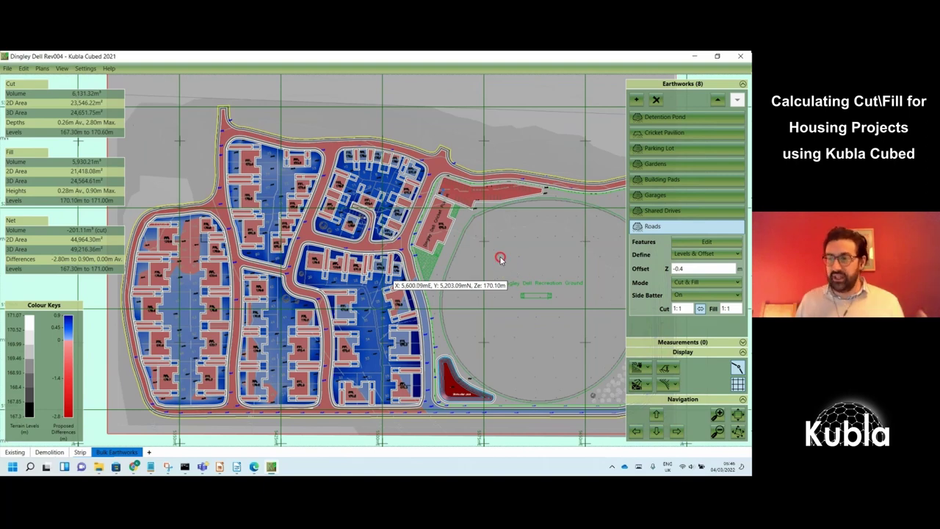
left_click(493, 260)
left_click(401, 350)
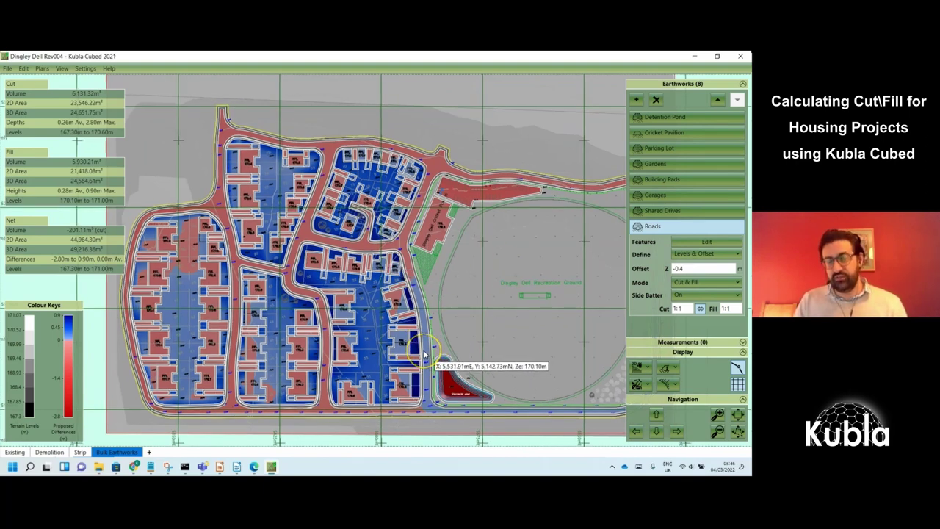
scroll(424, 355, "up", 4)
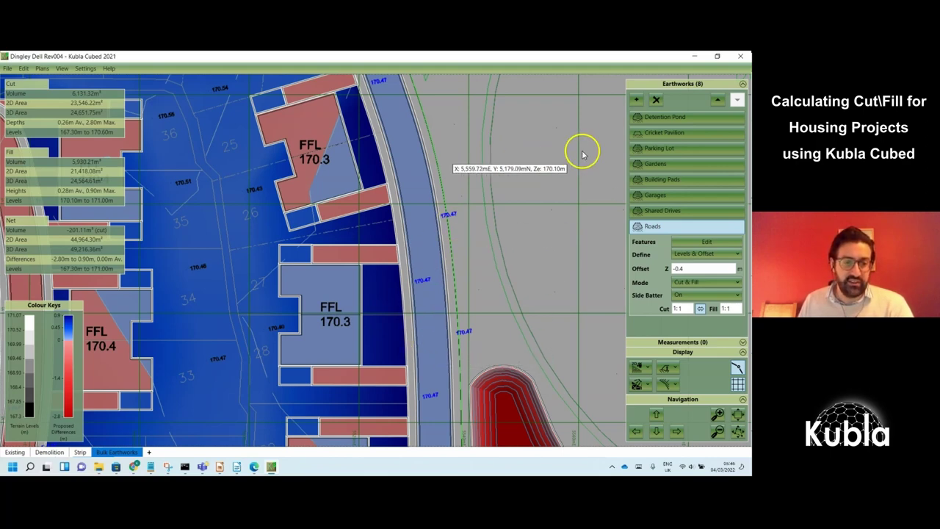
left_click(637, 100)
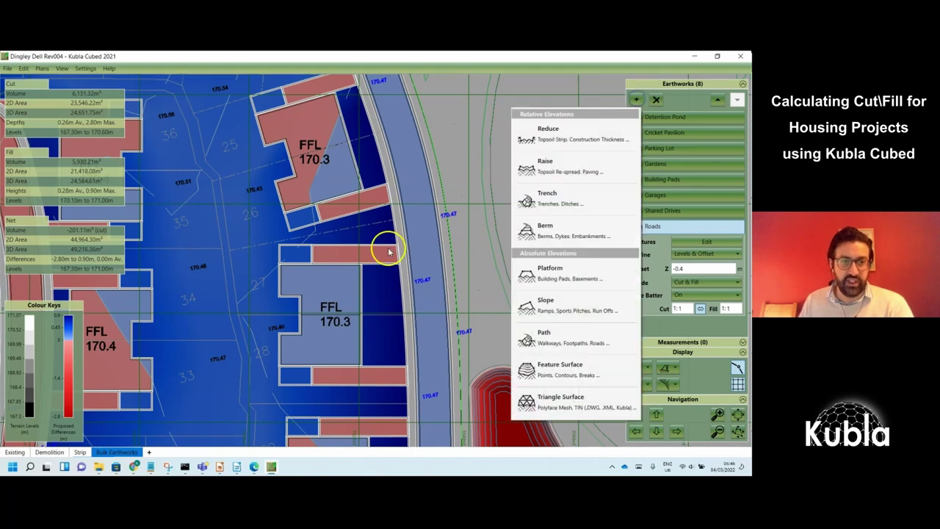
left_click(567, 381)
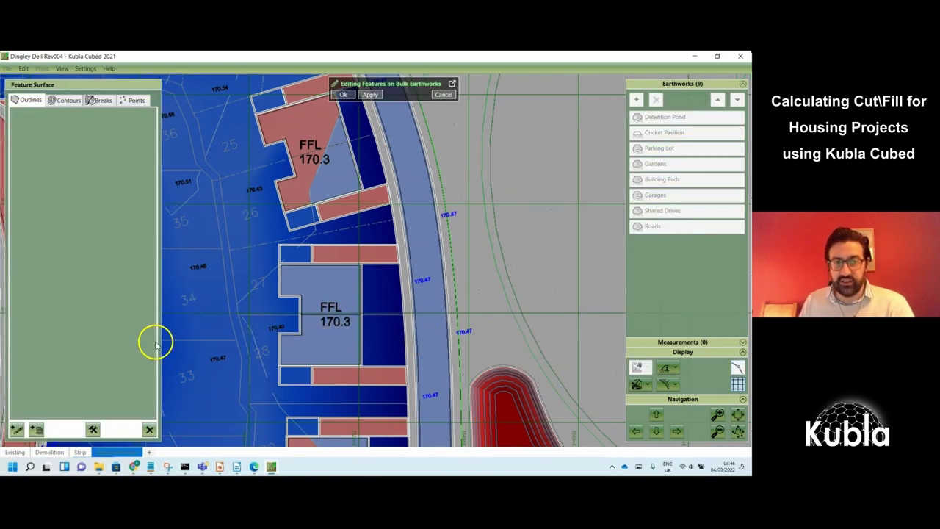
left_click(95, 427)
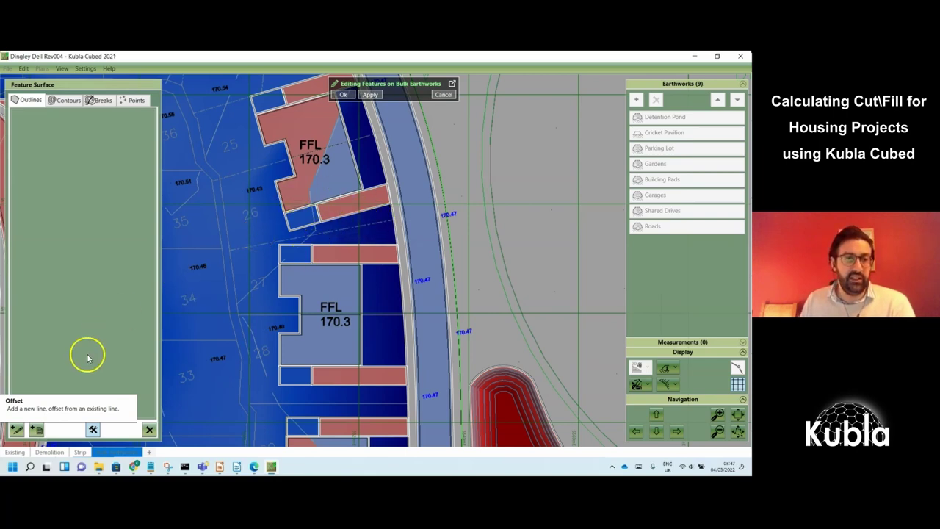
left_click(37, 428)
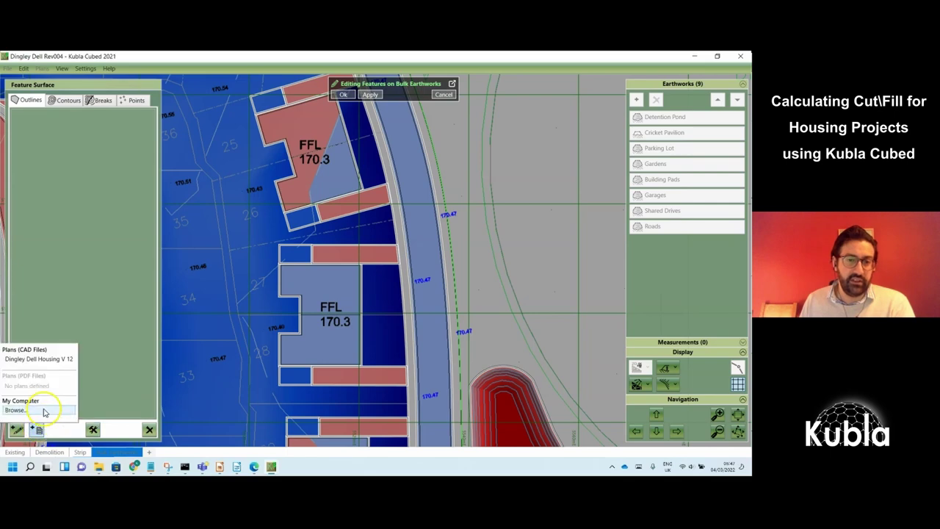
left_click(41, 358)
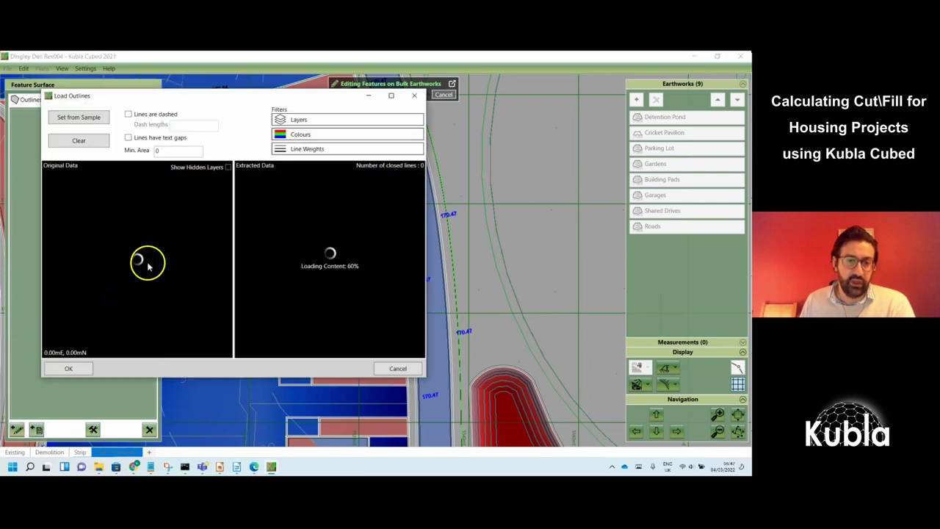
Clear the previous road sample and sample both footpath edge lines beside the road for extraction
left_click(78, 117)
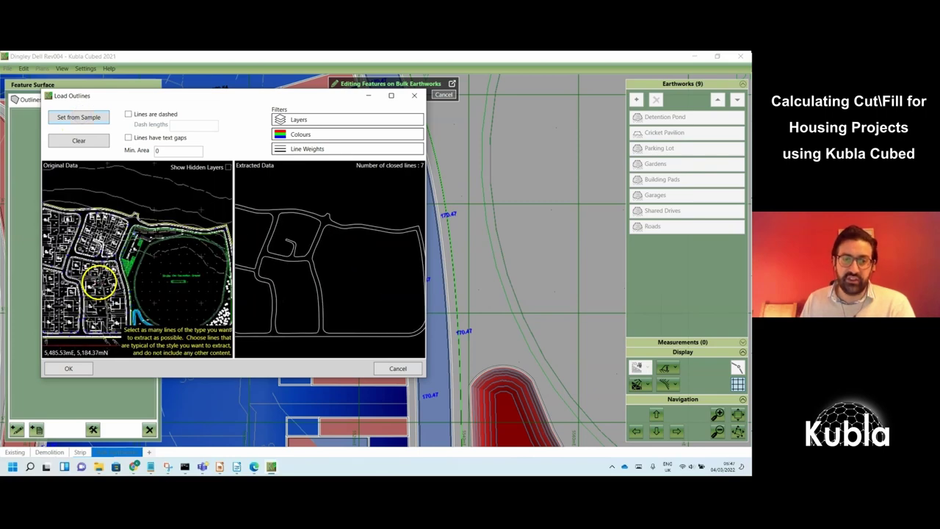
left_click(93, 139)
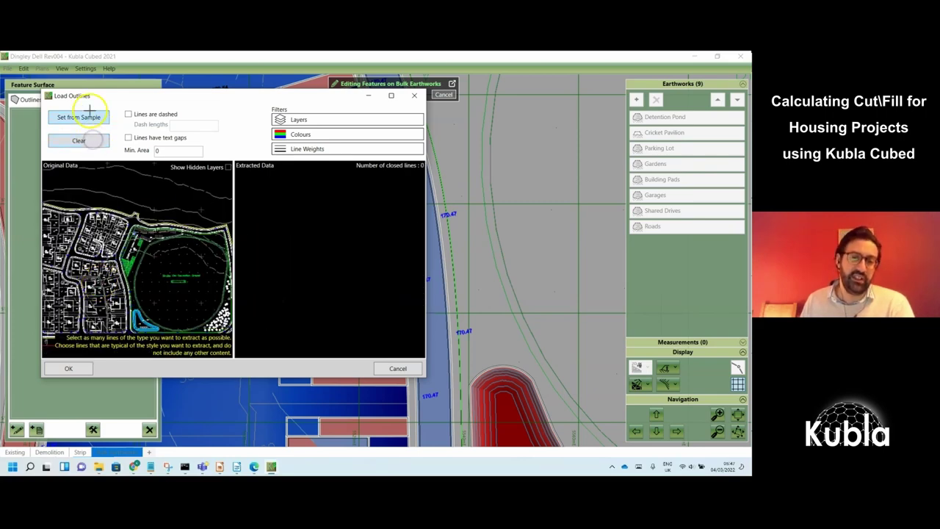
scroll(125, 278, "up", 3)
scroll(125, 277, "up", 4)
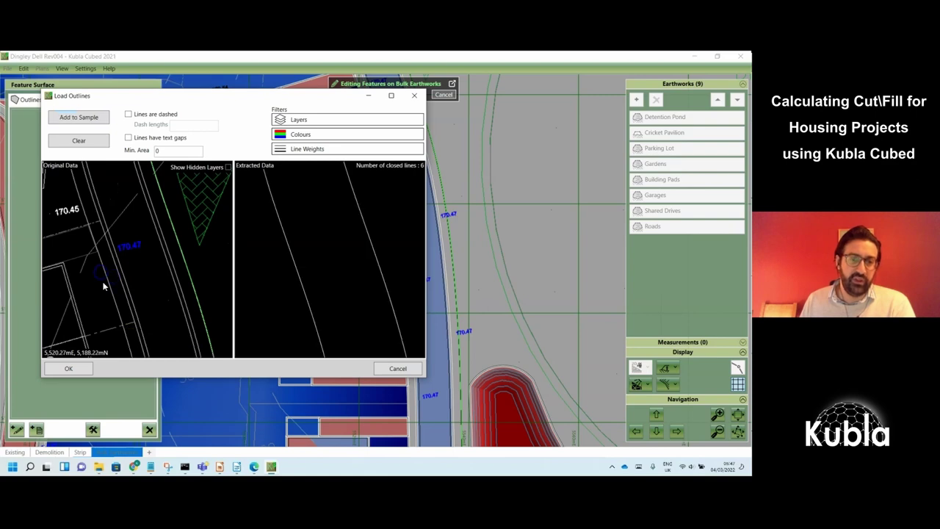
left_click(100, 287)
scroll(101, 287, "down", 6)
scroll(104, 290, "down", 2)
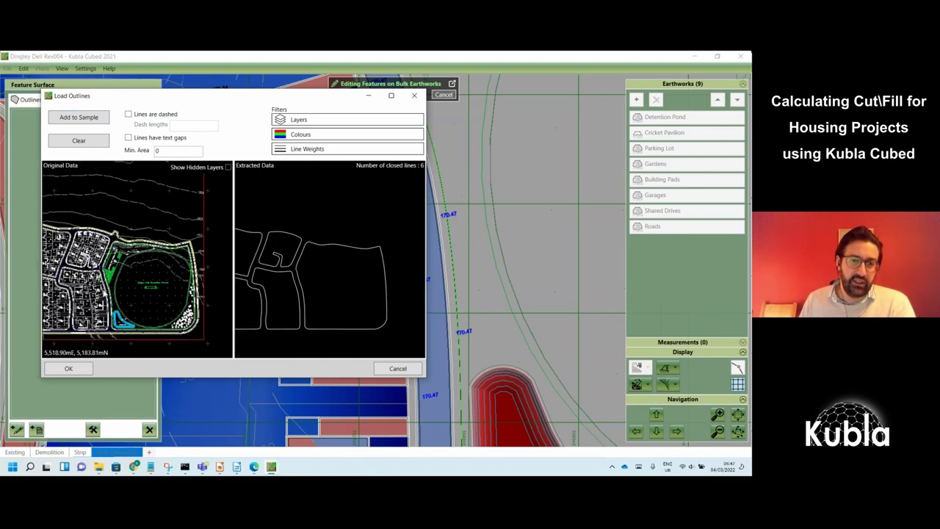
scroll(103, 292, "up", 5)
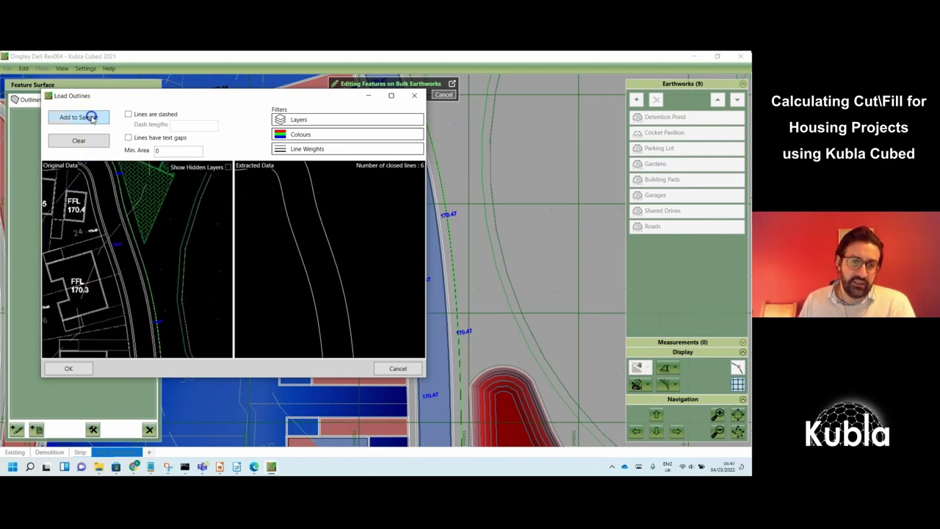
scroll(122, 252, "up", 6)
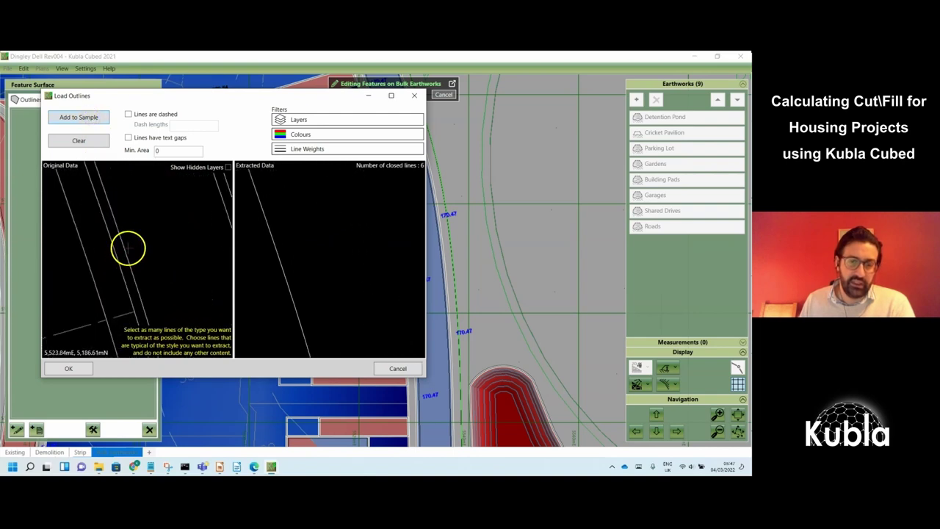
scroll(118, 265, "down", 6)
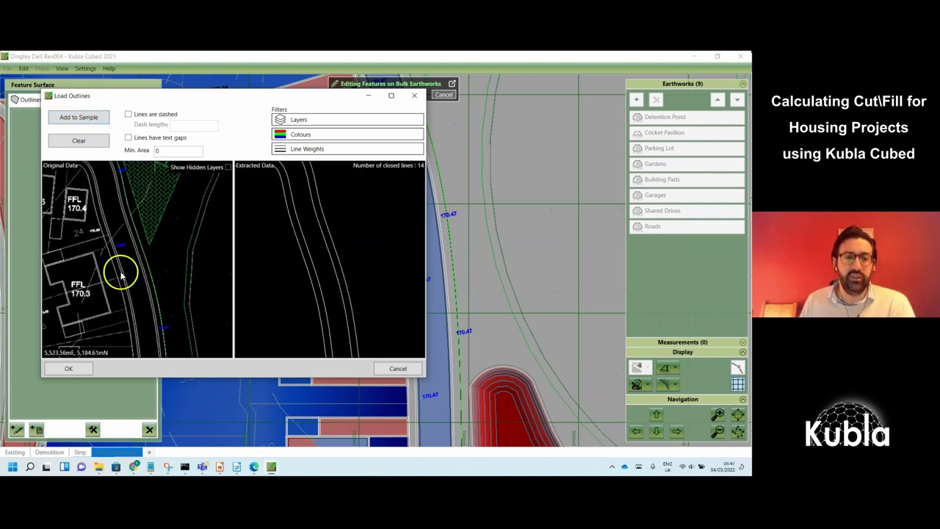
scroll(122, 273, "down", 6)
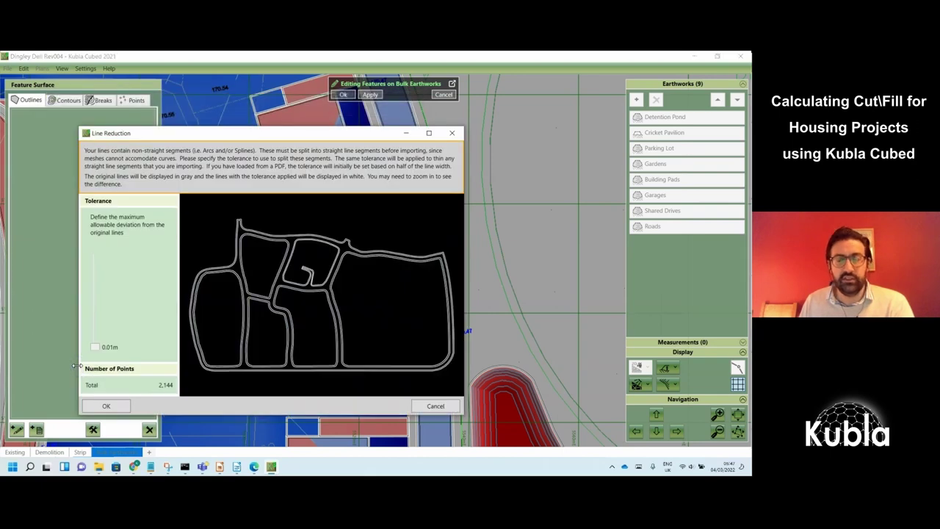
Import the footpath outlines at 0.01 m tolerance and finish editing the feature surface
left_click(77, 375)
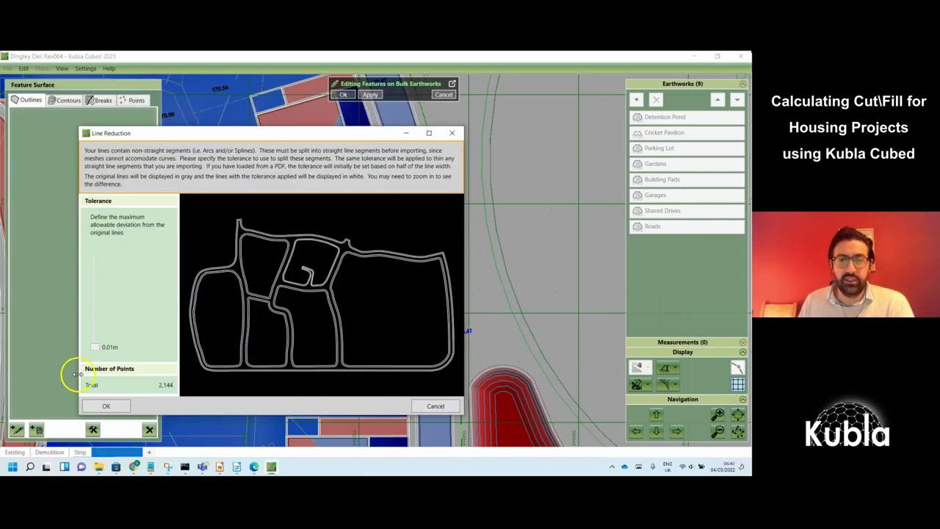
left_click(104, 409)
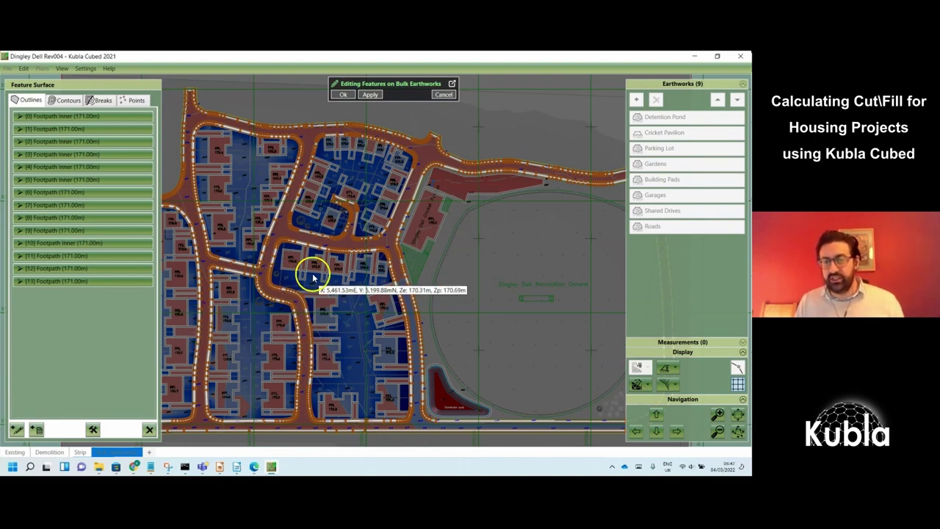
left_click(345, 95)
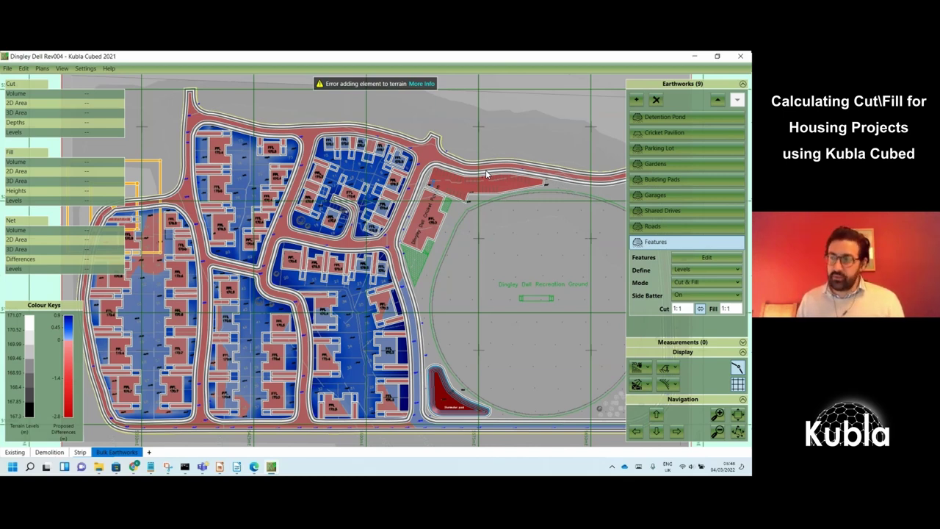
Set the new footpath surface's cut and fill side batters to 1:0.01
left_click(682, 309)
key("BackSpace")
type("0")
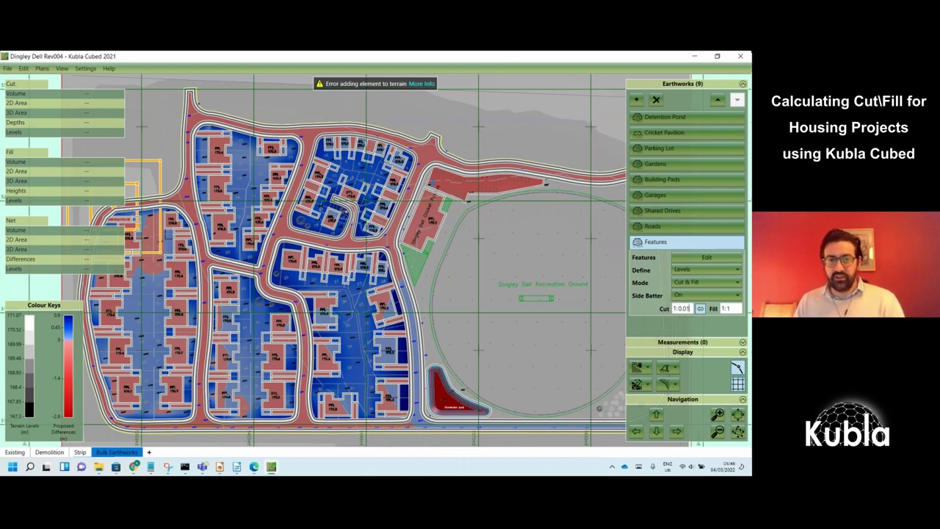
key("Return")
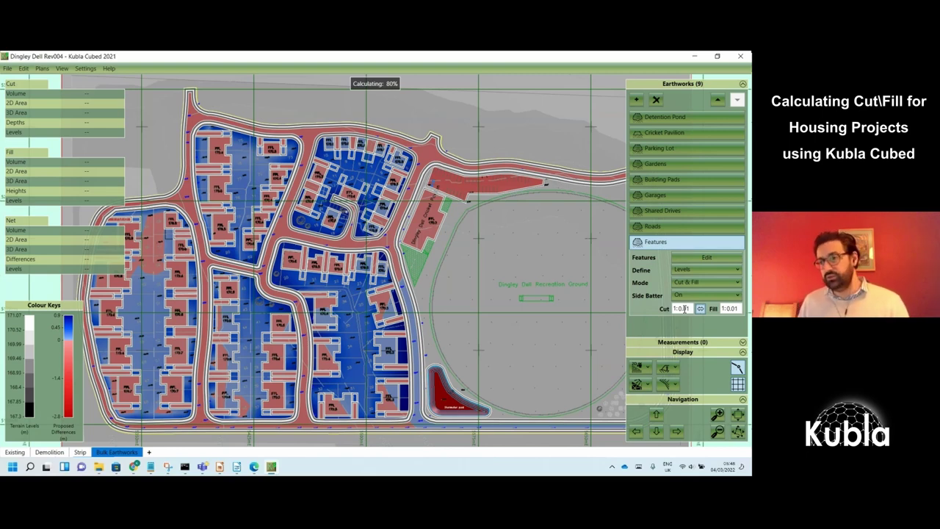
left_click(688, 315)
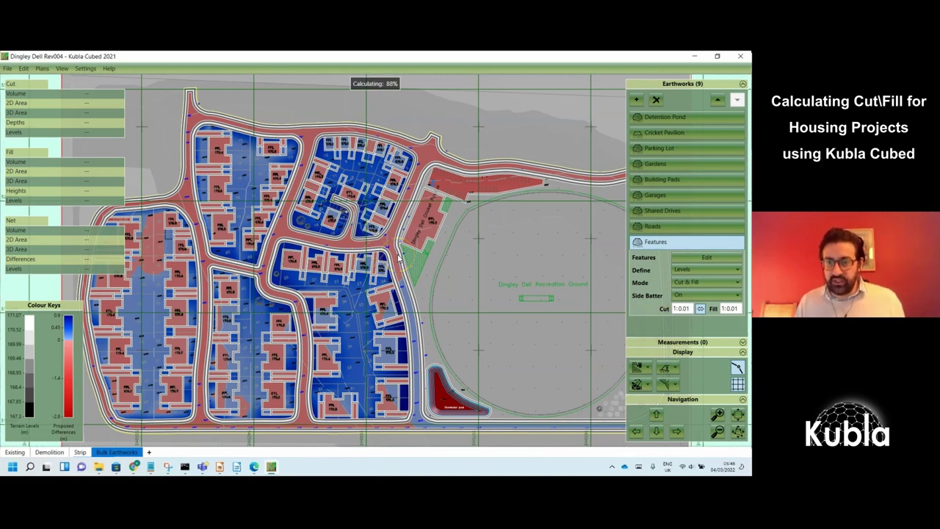
scroll(399, 257, "up", 1)
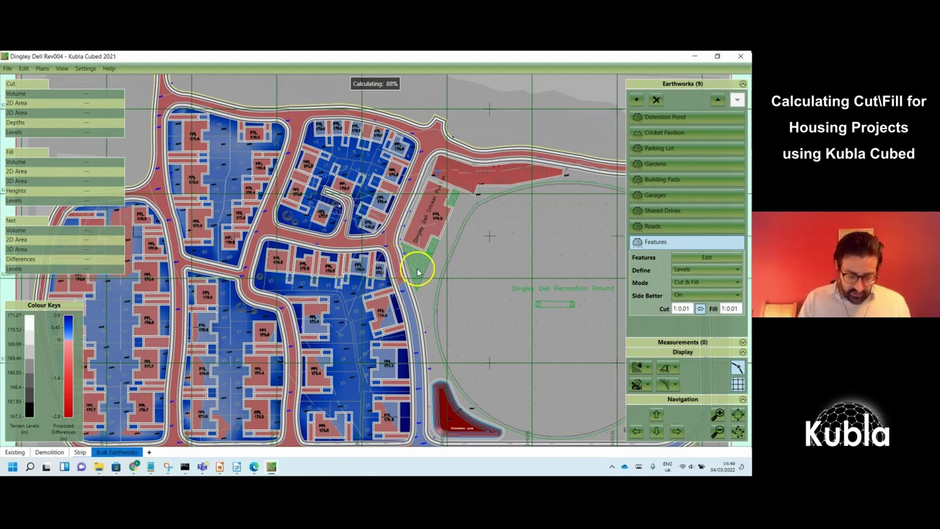
Define the new footpath surface by Levels & Offset with a Z offset of -0.3 m
left_click(693, 270)
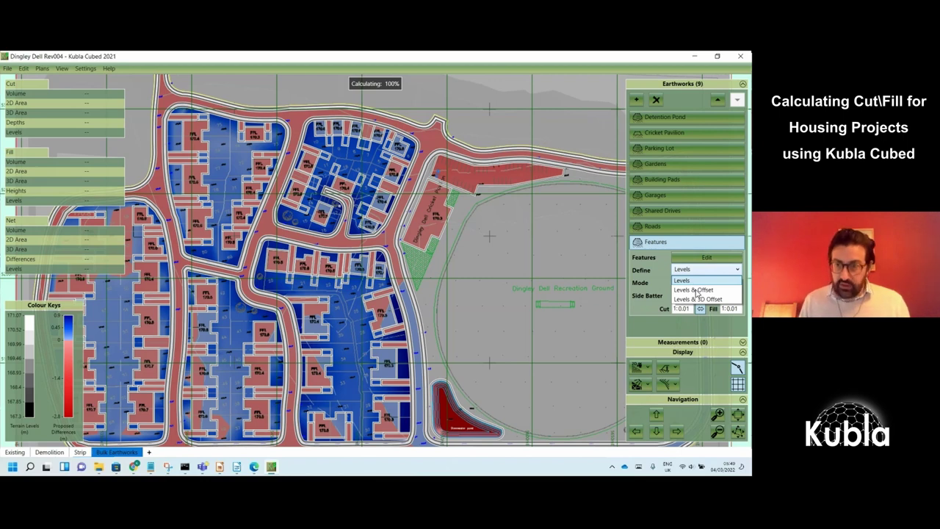
left_click(694, 290)
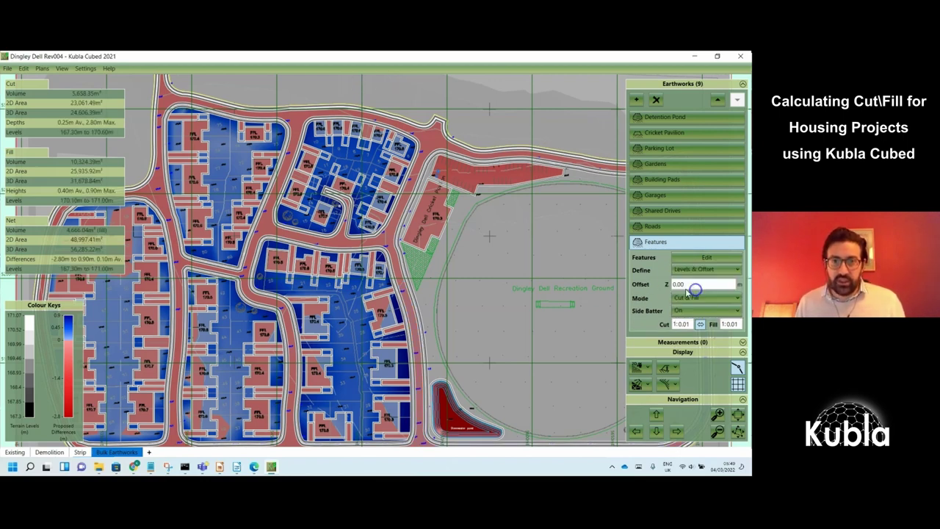
left_click(685, 294)
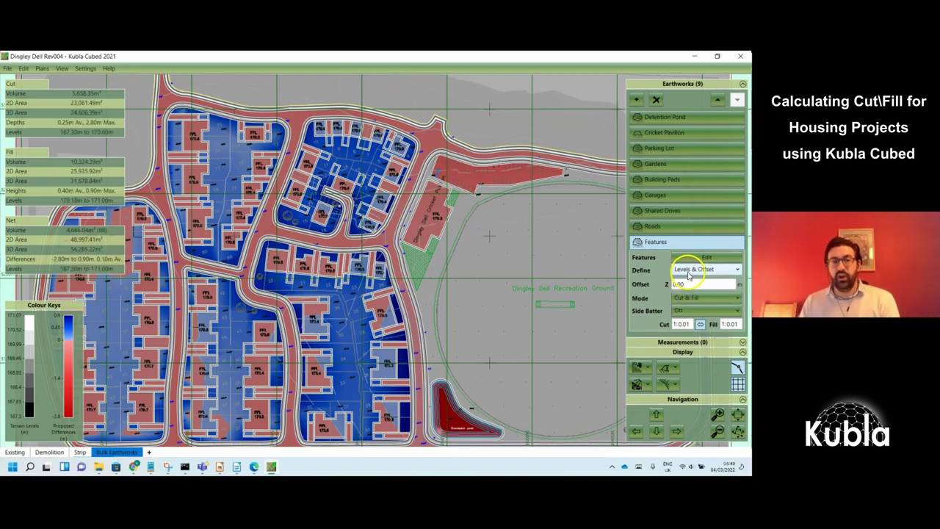
left_click(687, 285)
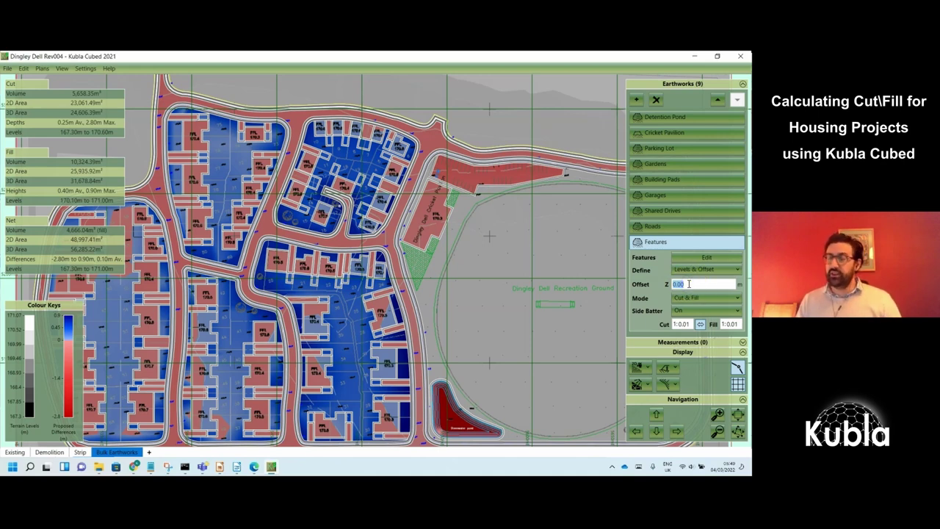
type("-")
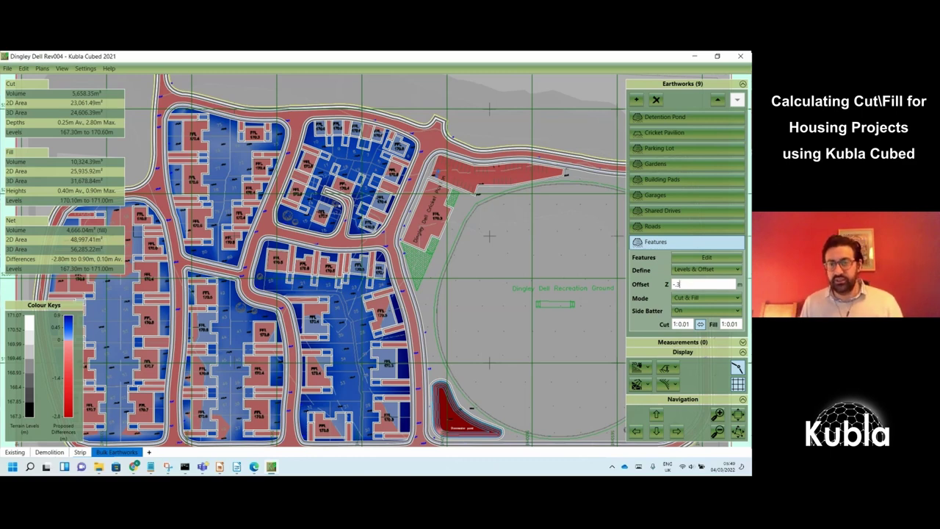
type("3")
key("Return")
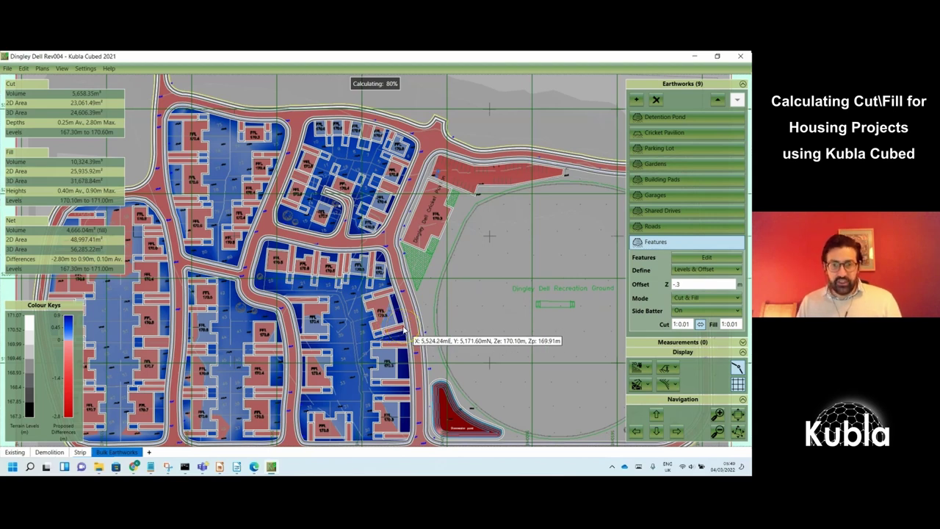
Show the site in the 3D orbit view and rename the Features earthwork as Footpaths
left_click(641, 366)
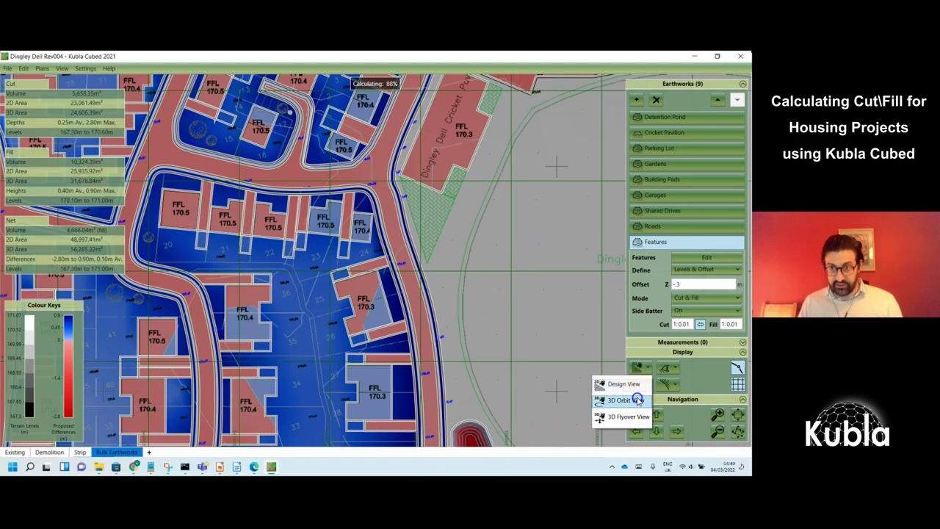
left_click(637, 400)
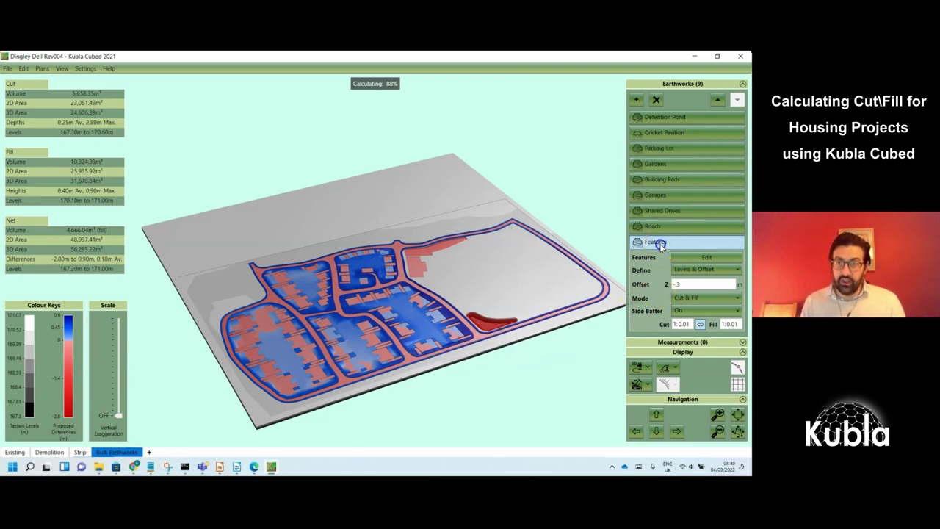
type("Footp")
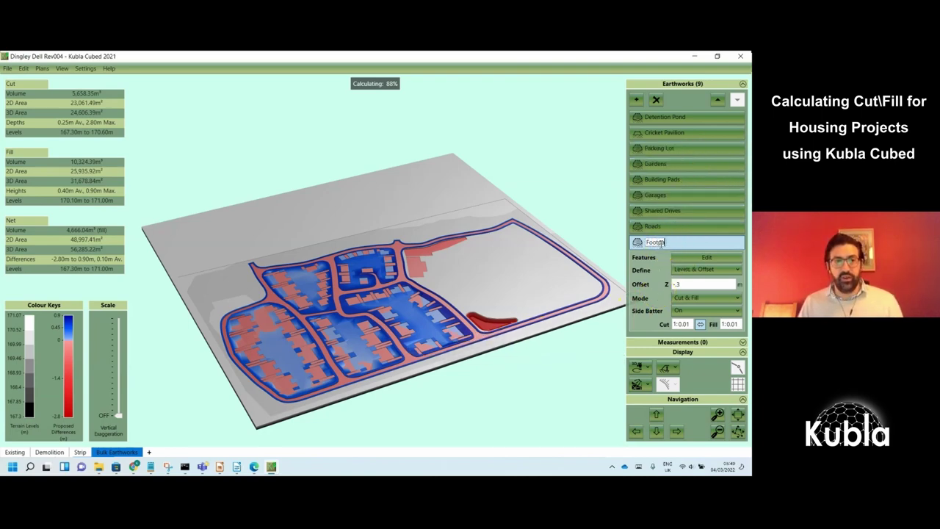
type("aths")
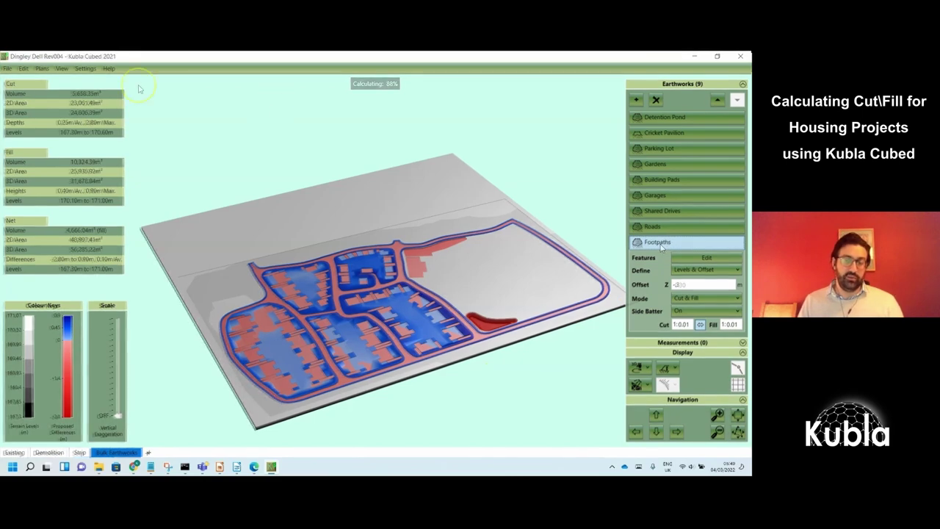
left_click(136, 149)
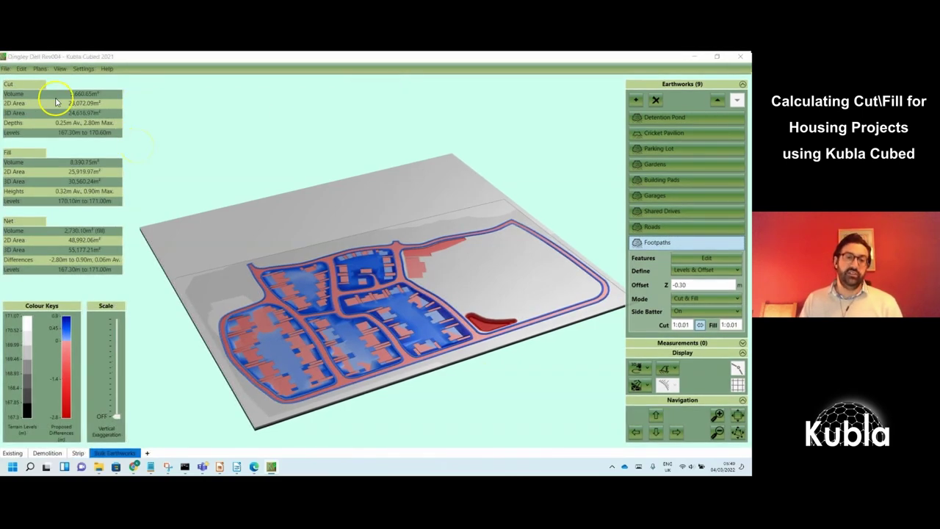
Preview the input data spreadsheet, review each bulk earthwork's type, levels, offset and side slopes, and close it without exporting
left_click(5, 68)
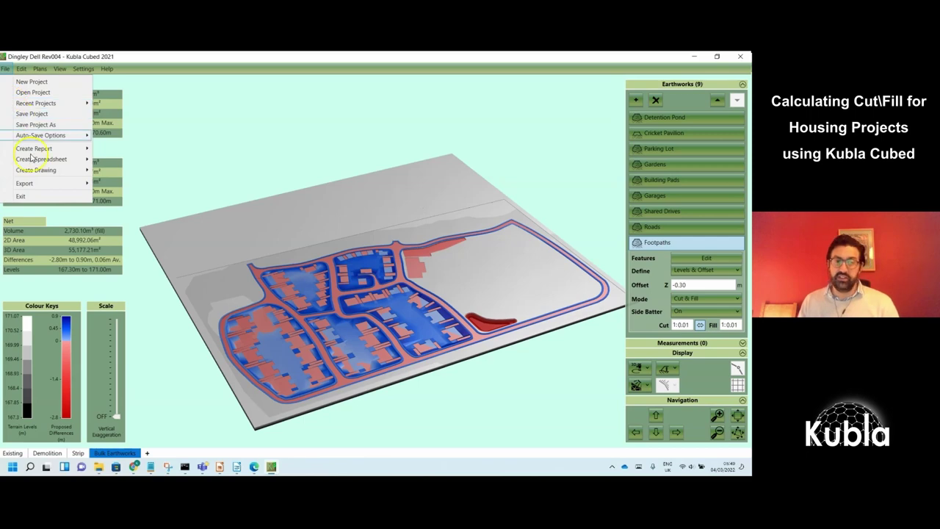
mouse_move(34, 159)
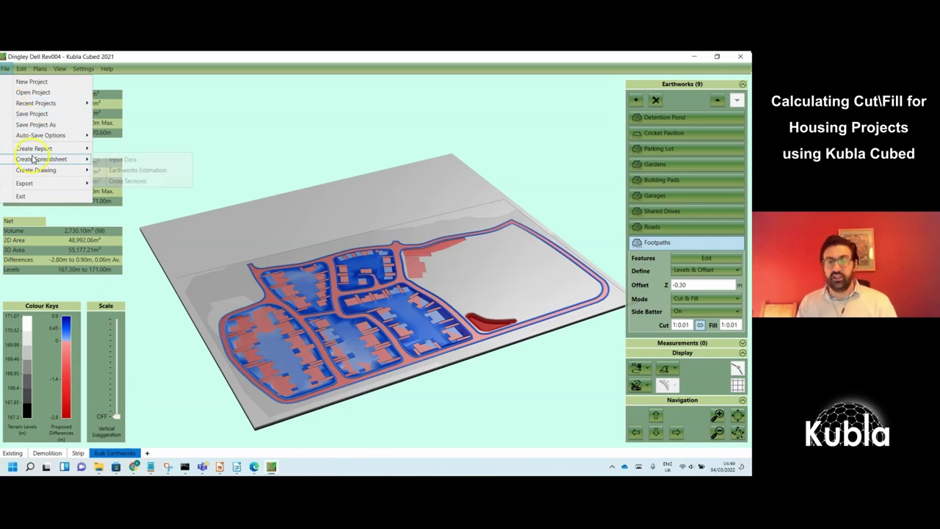
left_click(108, 159)
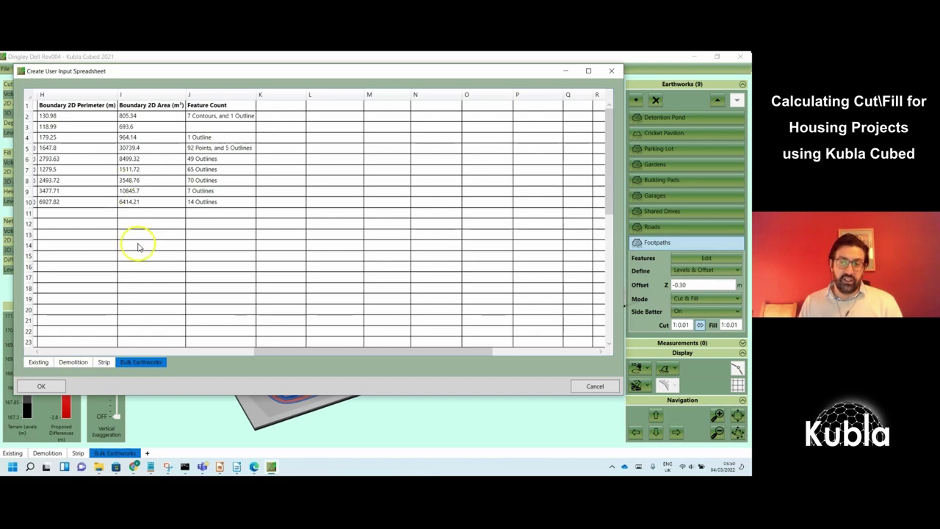
left_click_drag(332, 350, 94, 342)
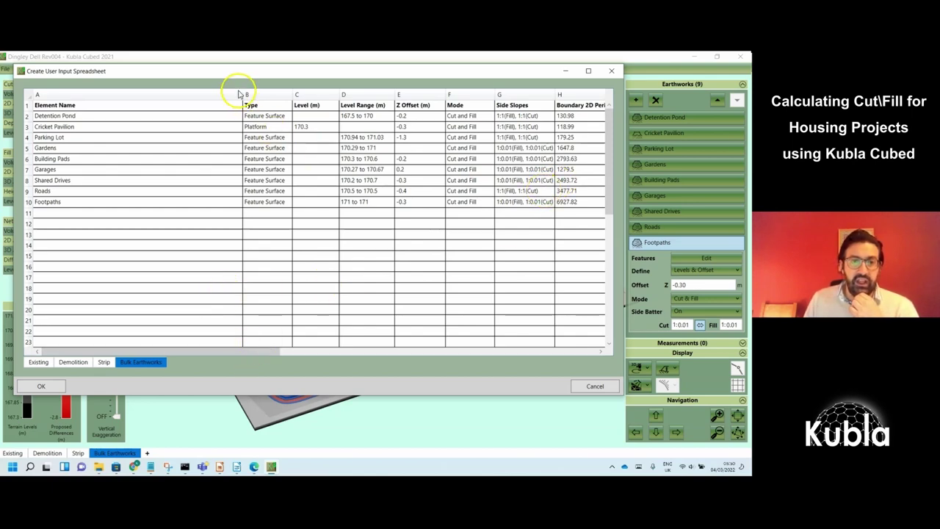
left_click_drag(242, 94, 147, 97)
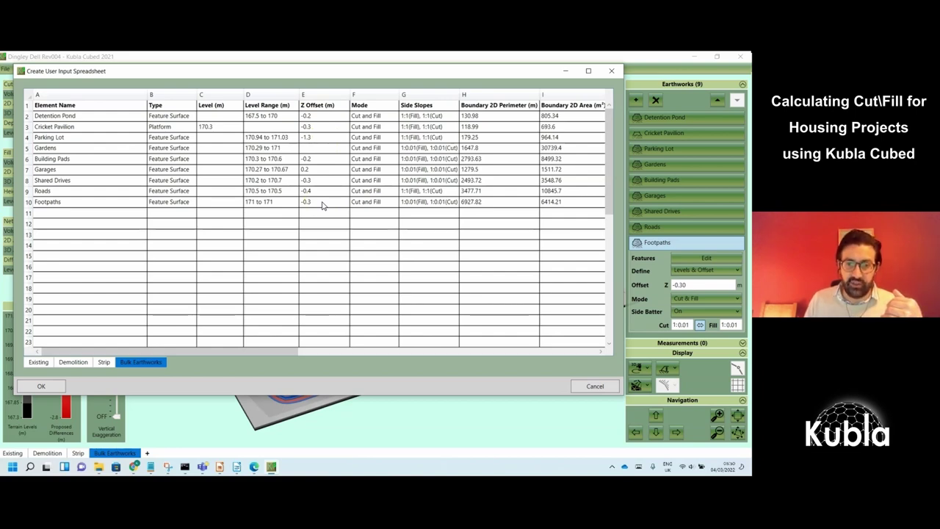
left_click(599, 387)
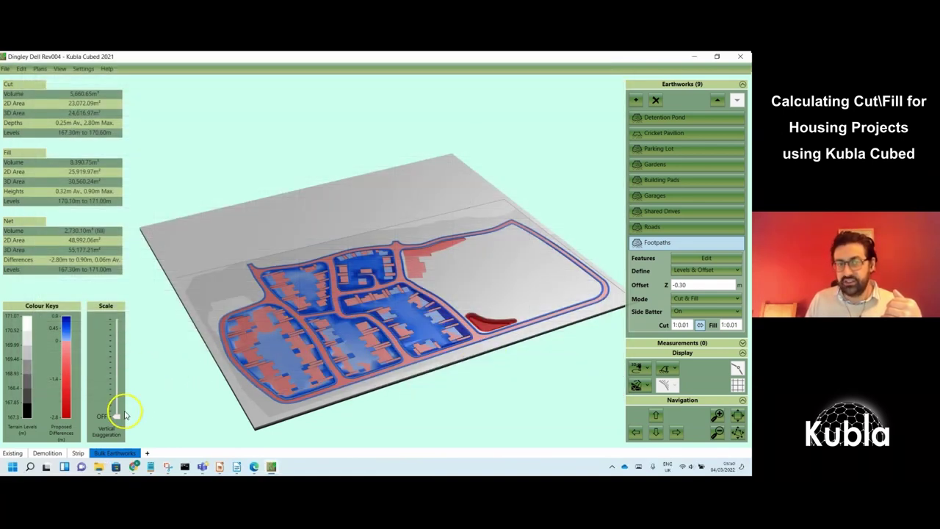
left_click_drag(125, 415, 110, 441)
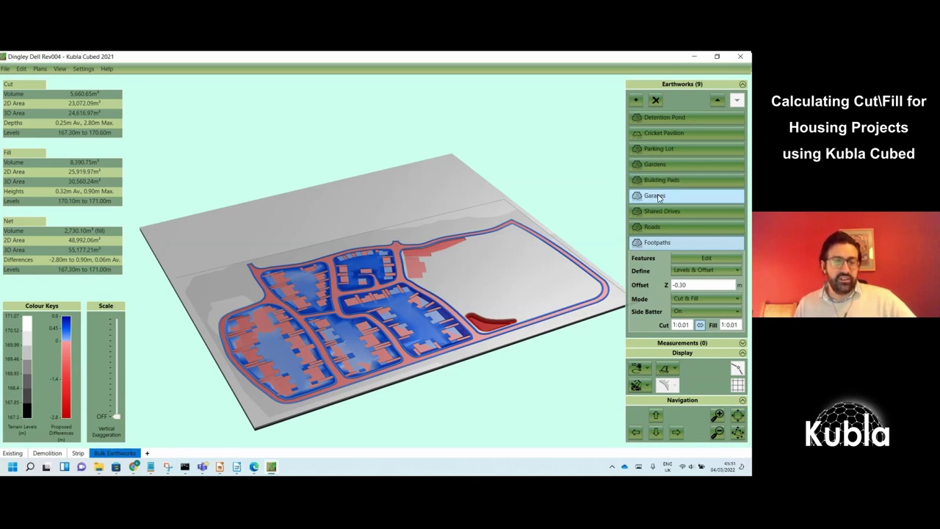
Preview the earthworks estimation spreadsheet, examine the Bulk Earthworks cut, fill and net breakdown by element, and close it without exporting
left_click(5, 69)
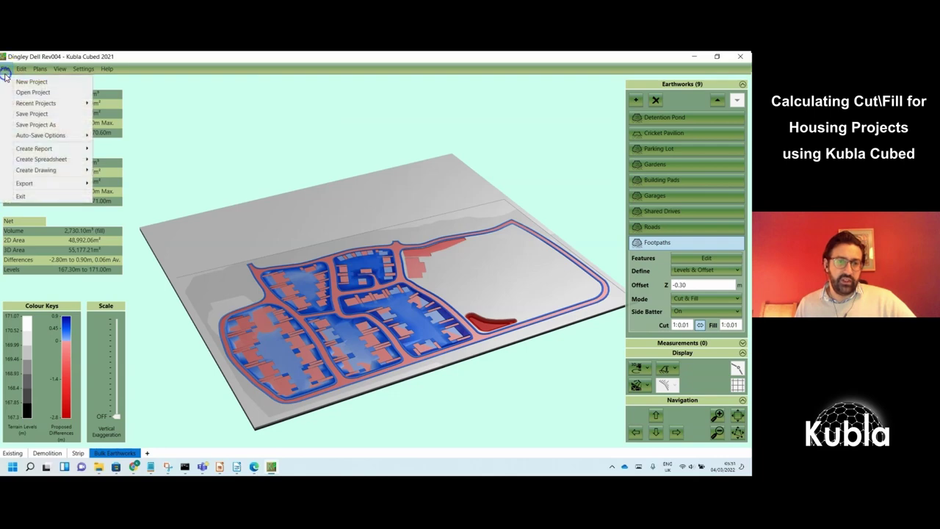
left_click(97, 168)
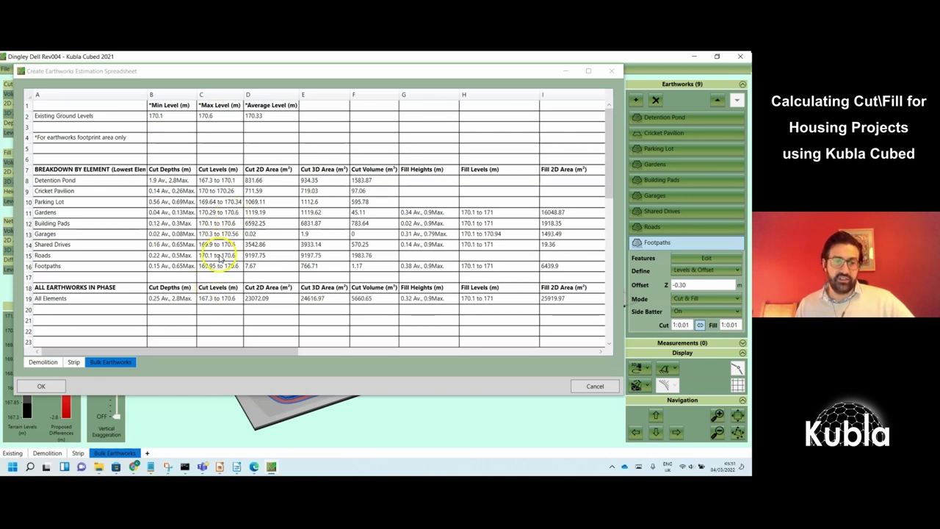
left_click(66, 365)
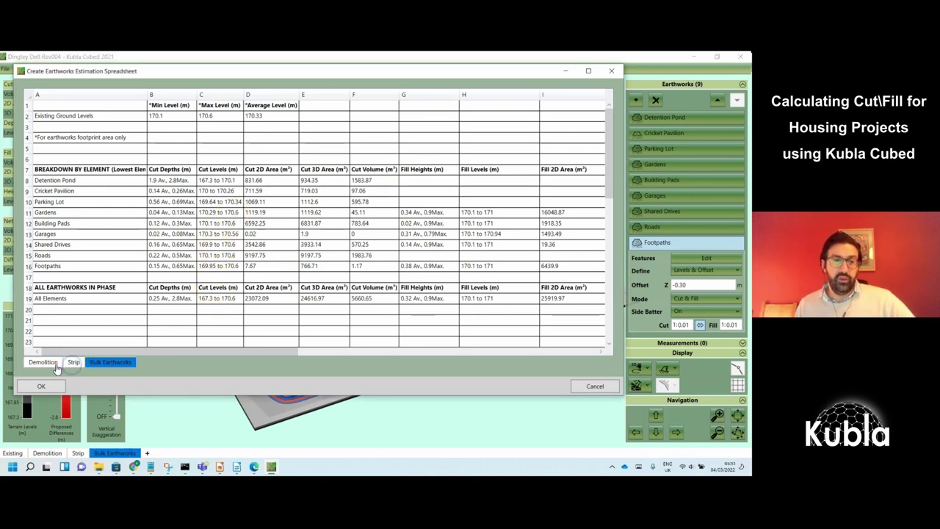
left_click(56, 366)
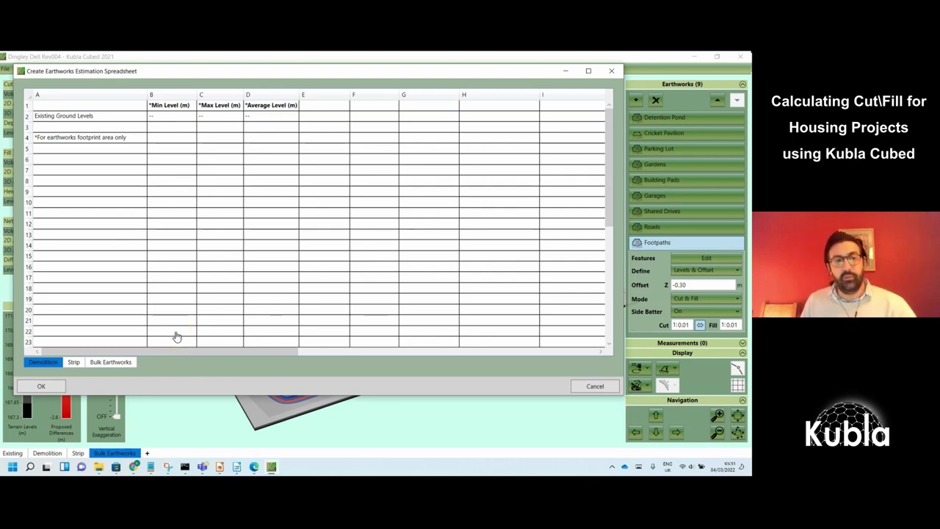
left_click(129, 365)
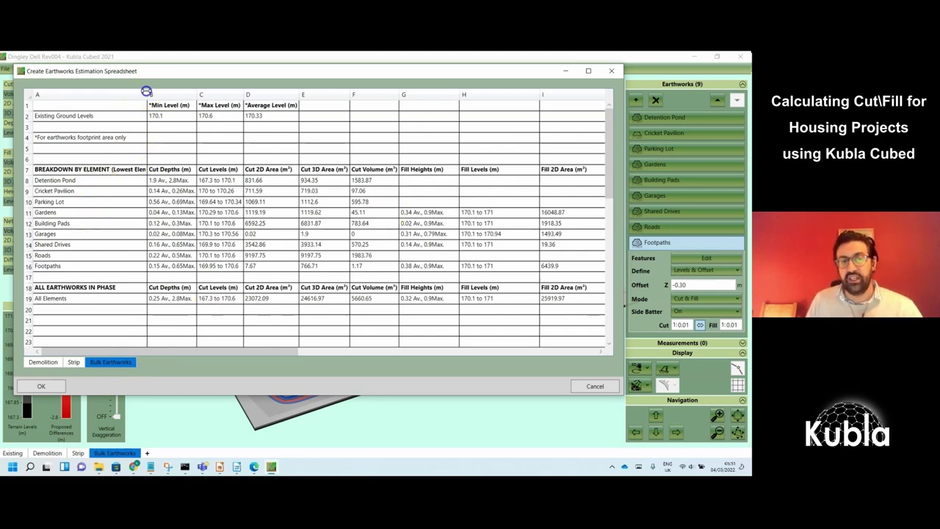
left_click_drag(147, 91, 250, 102)
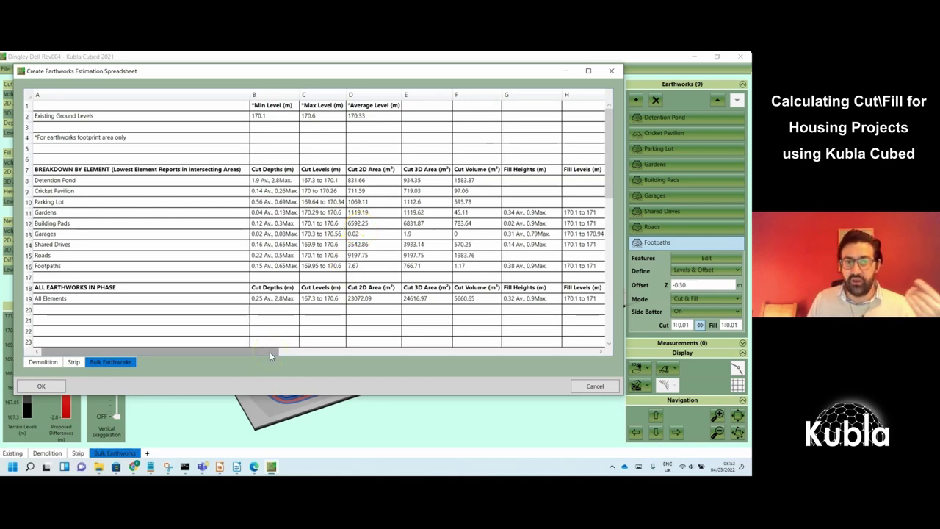
left_click_drag(269, 354, 492, 364)
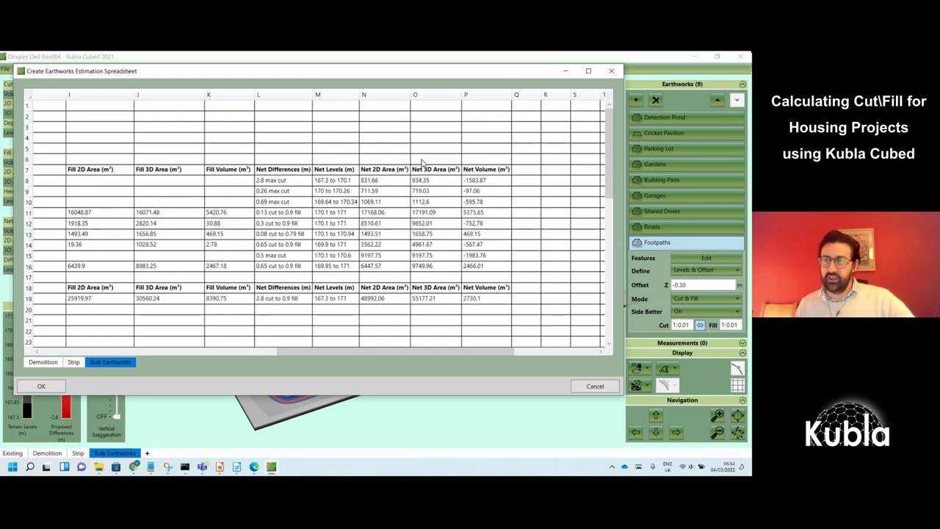
left_click(378, 151)
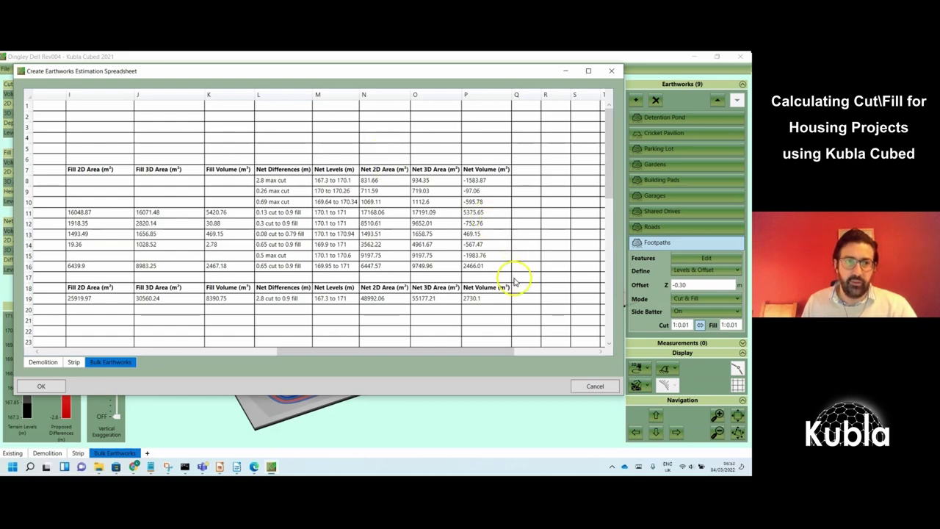
left_click(595, 386)
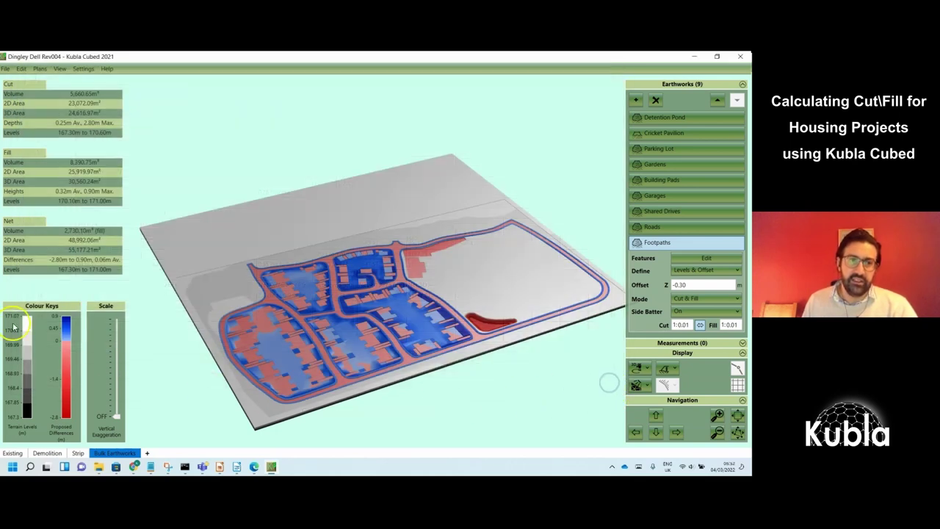
Generate a preview of the earthworks estimation report and enlarge its window for reading
left_click(5, 69)
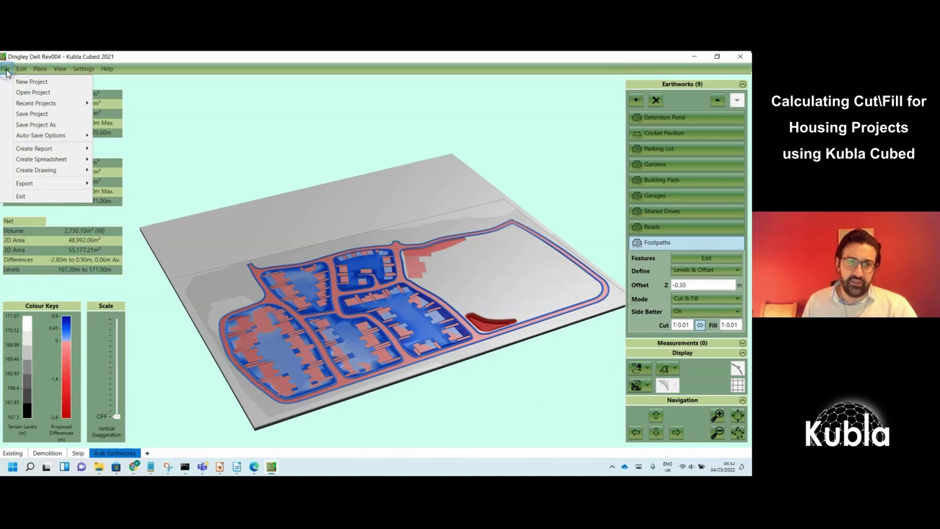
mouse_move(38, 172)
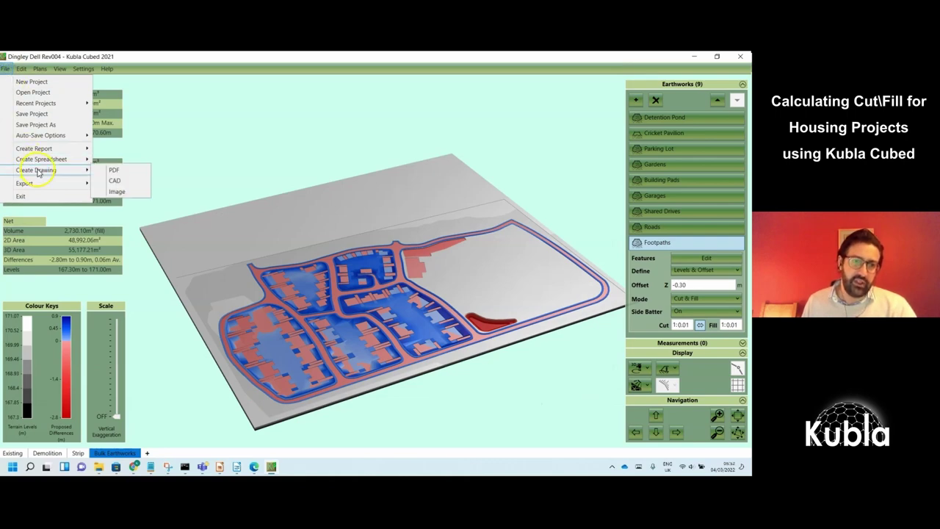
mouse_move(54, 155)
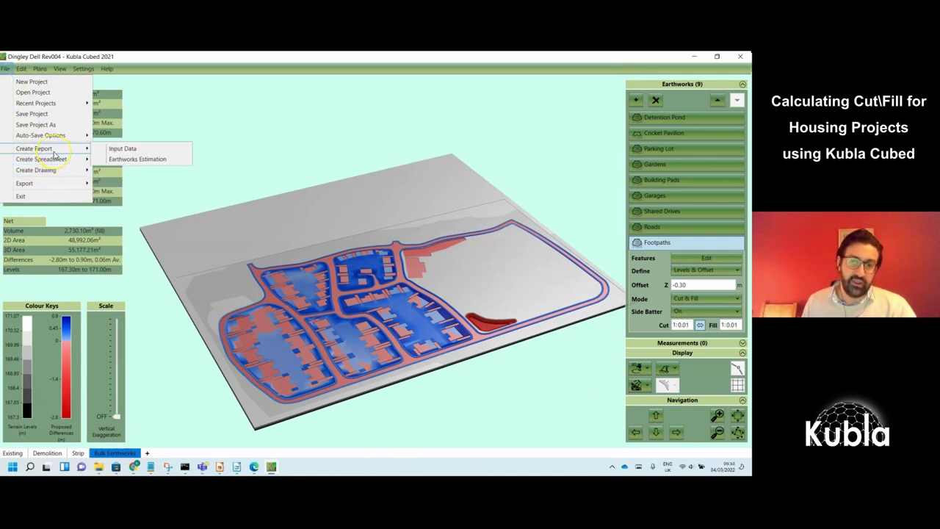
left_click(112, 160)
left_click(112, 160)
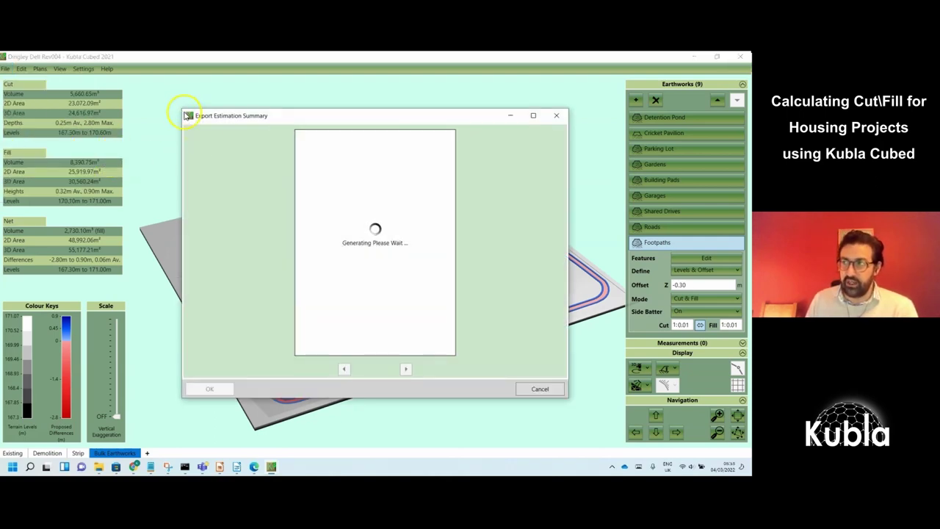
left_click_drag(183, 108, 37, 50)
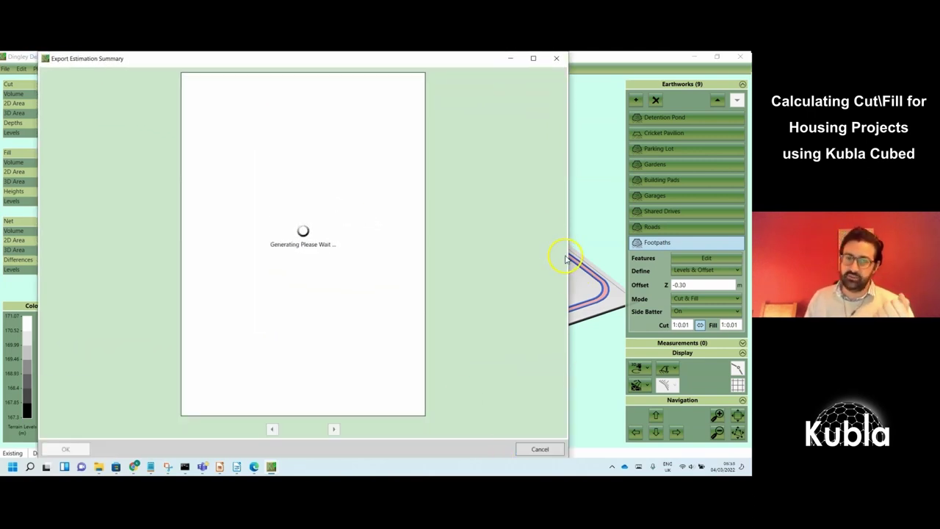
left_click_drag(568, 262, 636, 266)
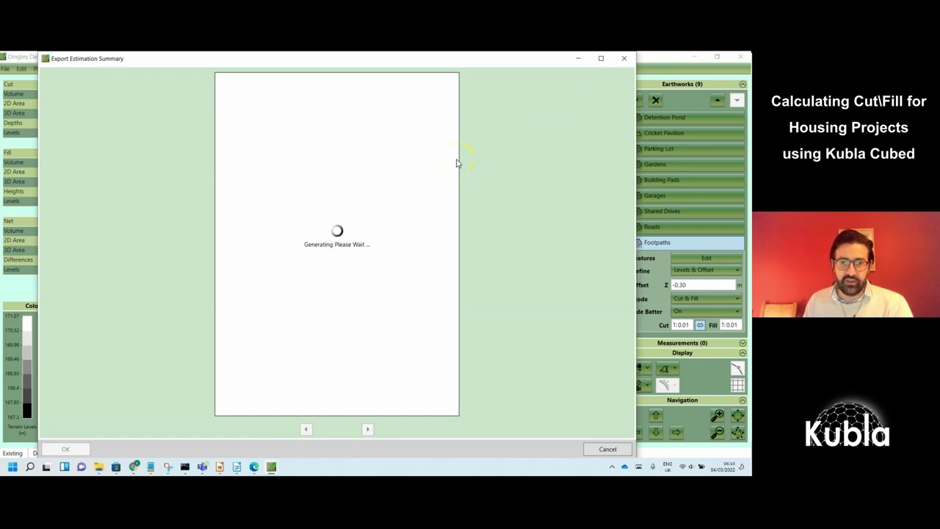
Page through the report's Strip and Bulk Earthworks summaries and close the preview without exporting
left_click(365, 432)
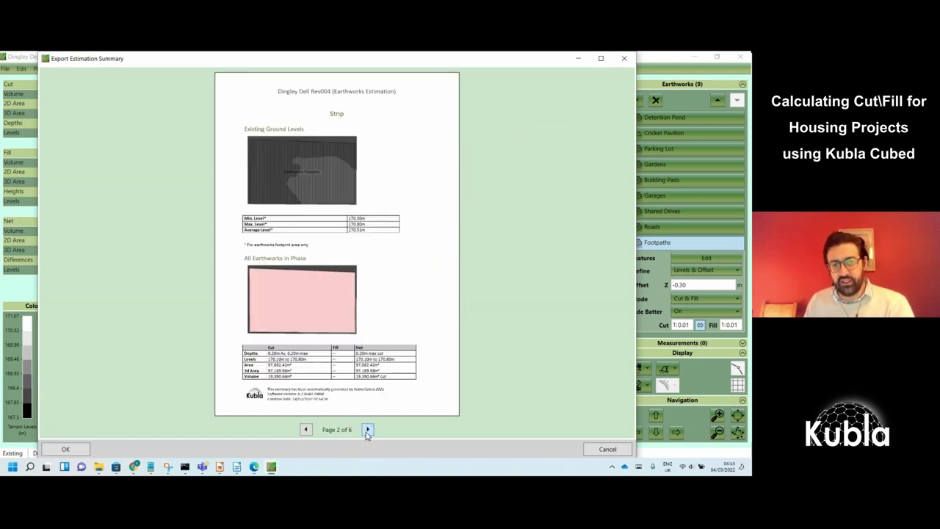
left_click(367, 432)
left_click(368, 431)
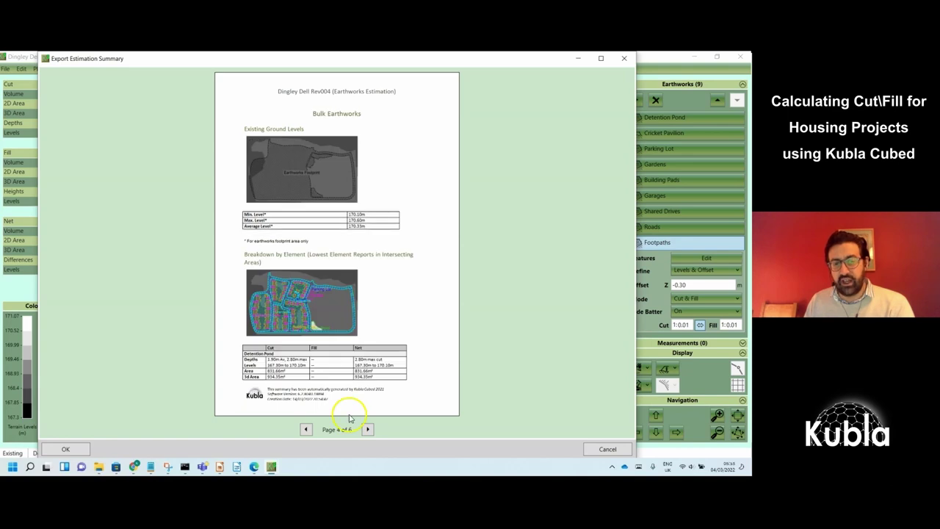
scroll(301, 314, "up", 1)
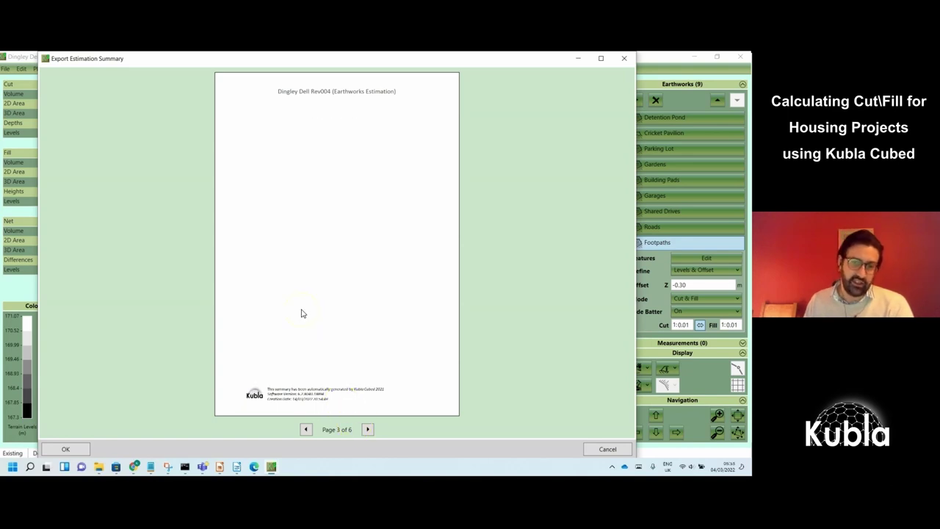
scroll(301, 313, "down", 1)
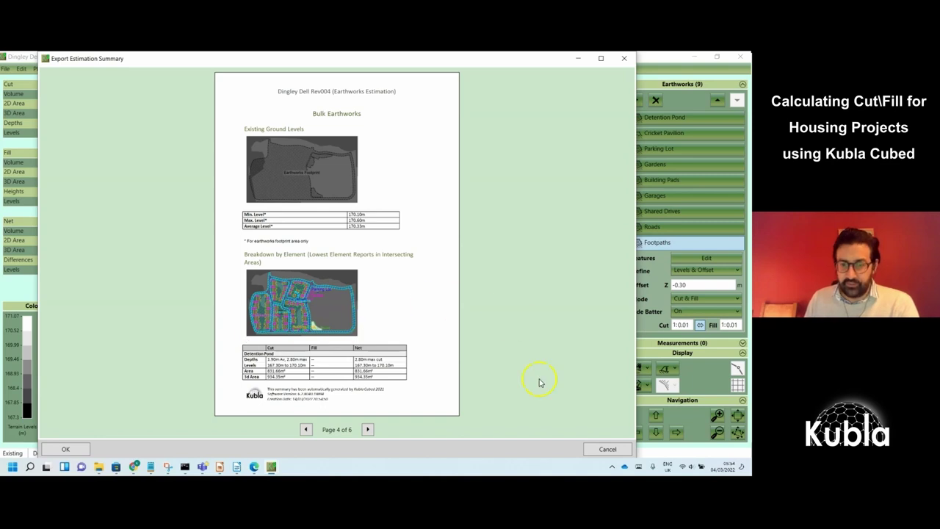
left_click(605, 449)
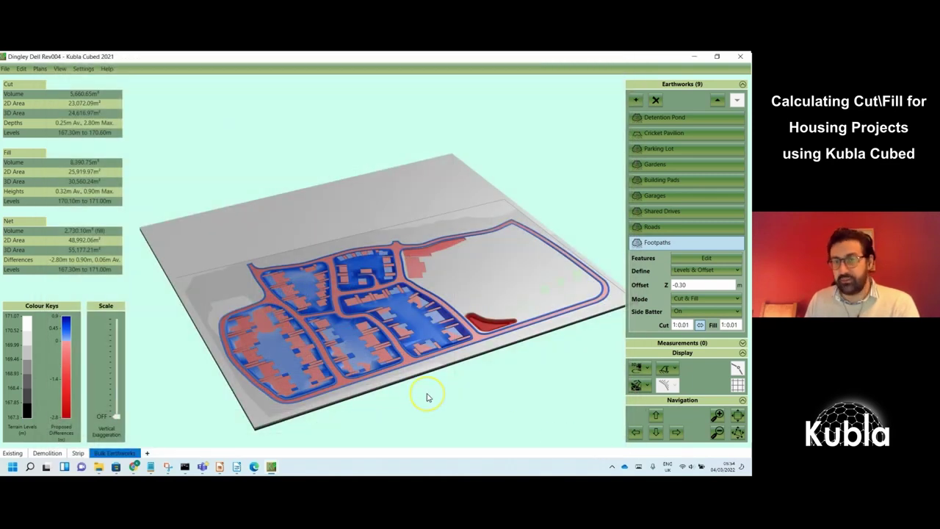
Open the recent project Dingley Dell_Webinar Punchouts v2, discarding the unsaved changes in the current project
scroll(428, 397, "up", 1)
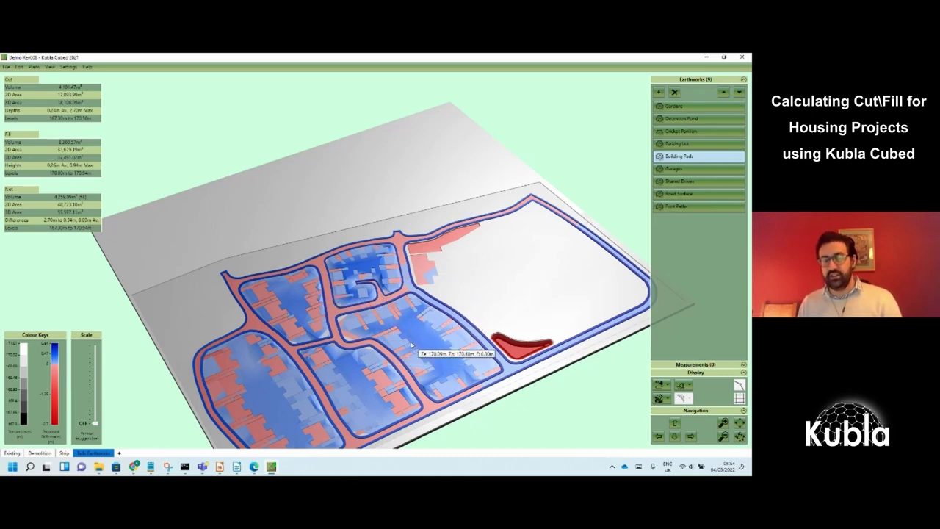
scroll(415, 370, "up", 3)
scroll(415, 369, "up", 2)
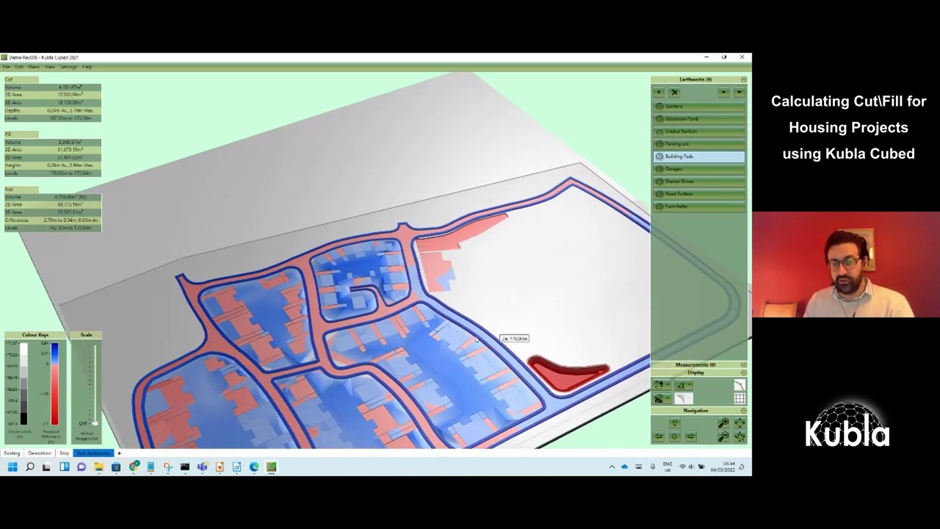
scroll(464, 341, "down", 3)
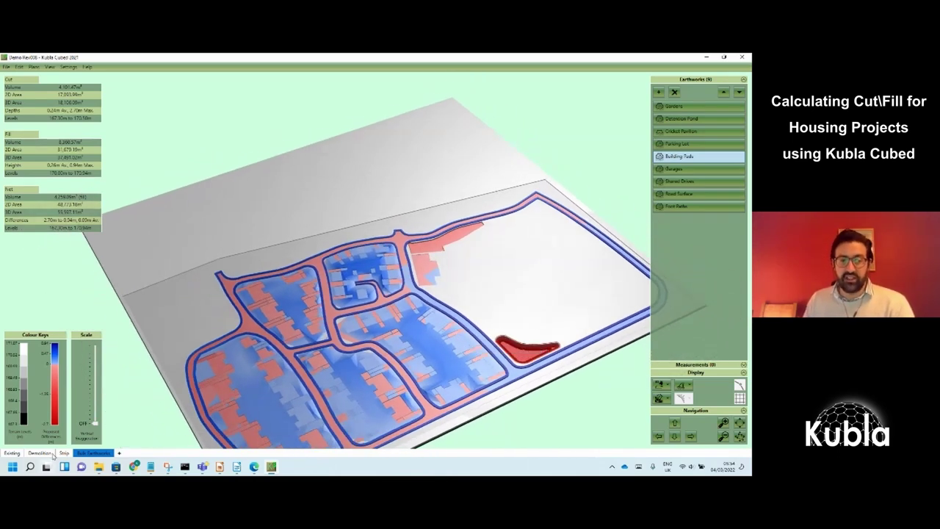
left_click(6, 66)
mouse_move(41, 98)
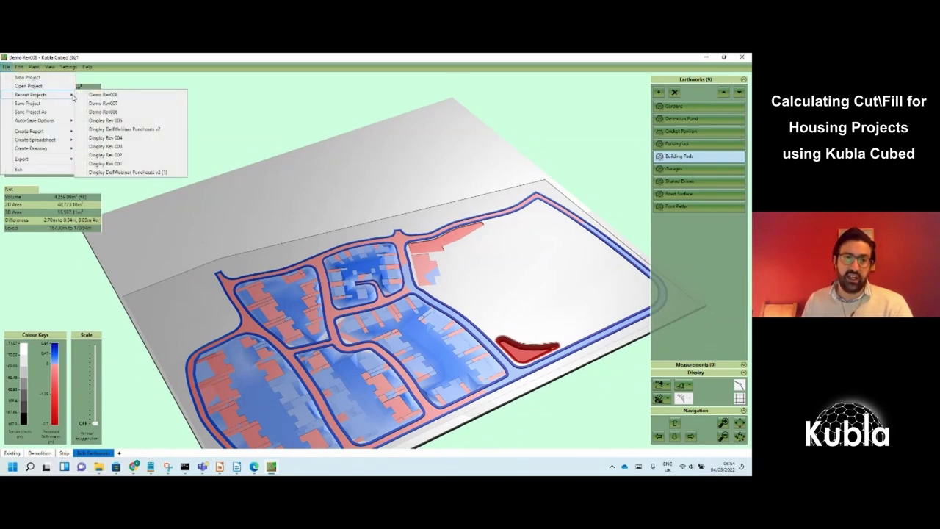
left_click(146, 129)
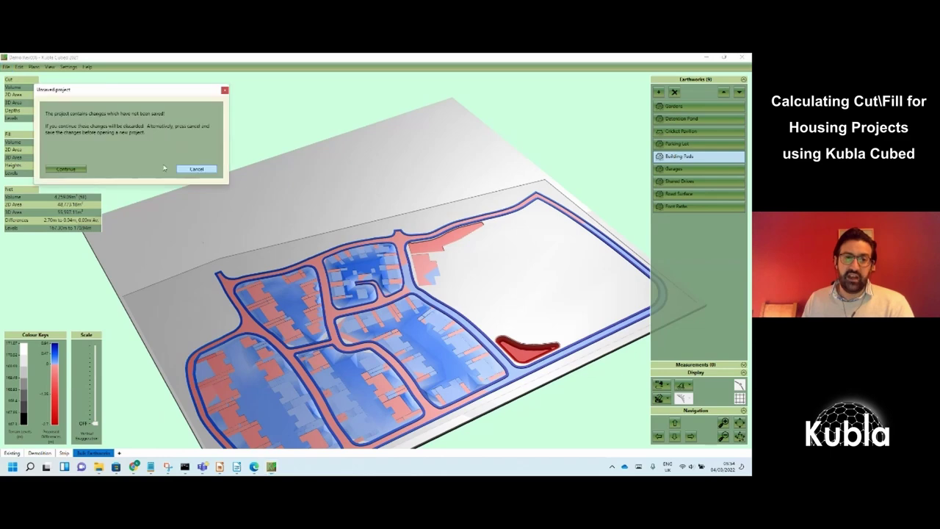
left_click(66, 171)
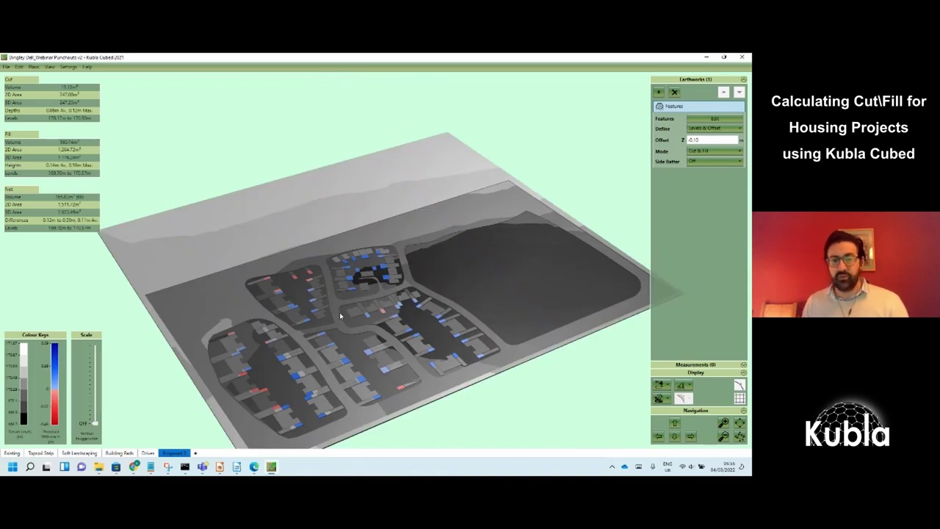
Review the Soft Landscaping, Building Pads and Drives phases, comparing the cut and fill areas each one covers
left_click(97, 453)
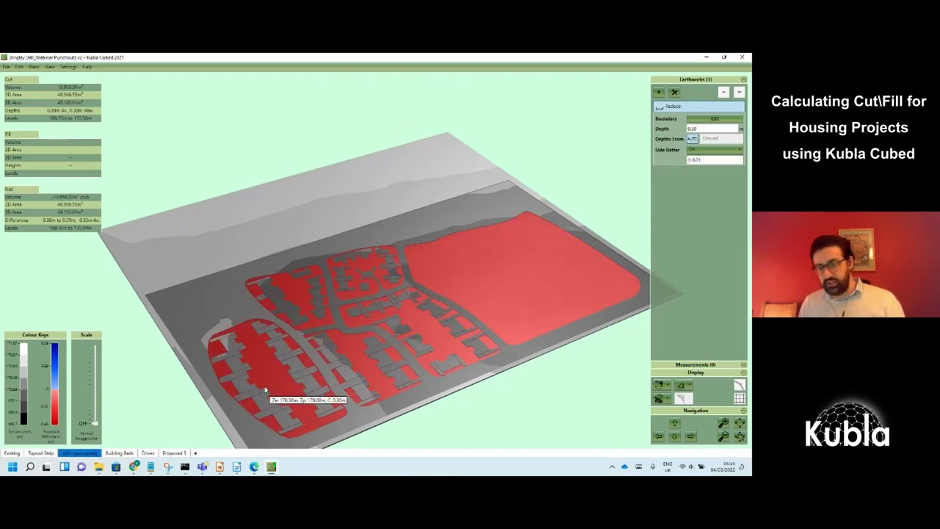
scroll(361, 409, "up", 5)
scroll(412, 399, "down", 4)
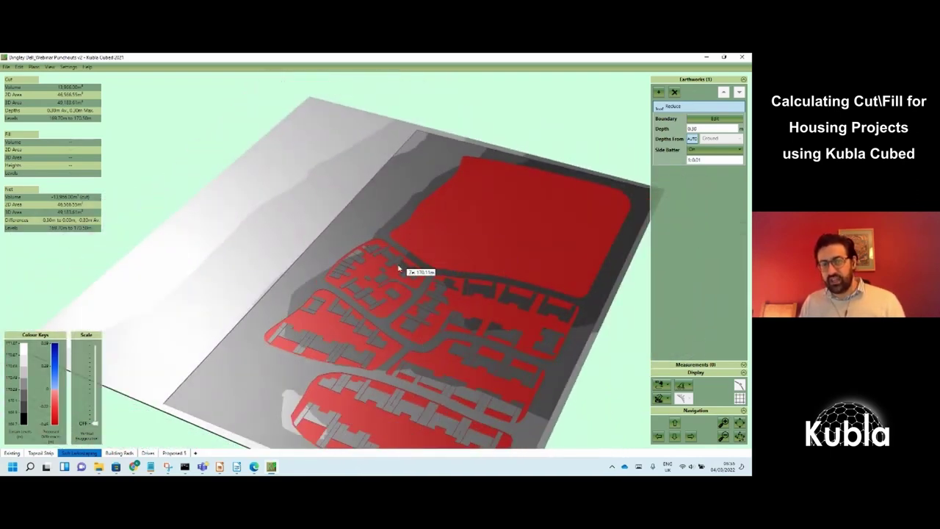
left_click(138, 453)
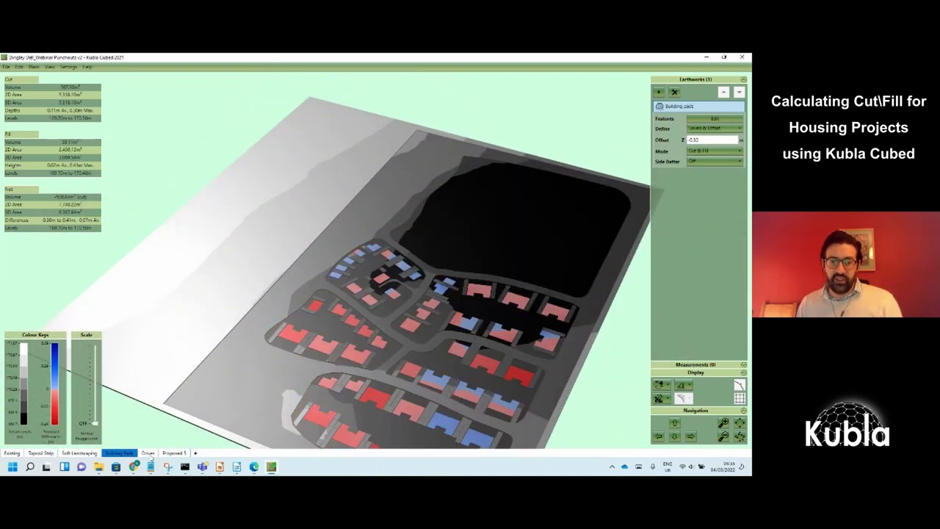
left_click(149, 454)
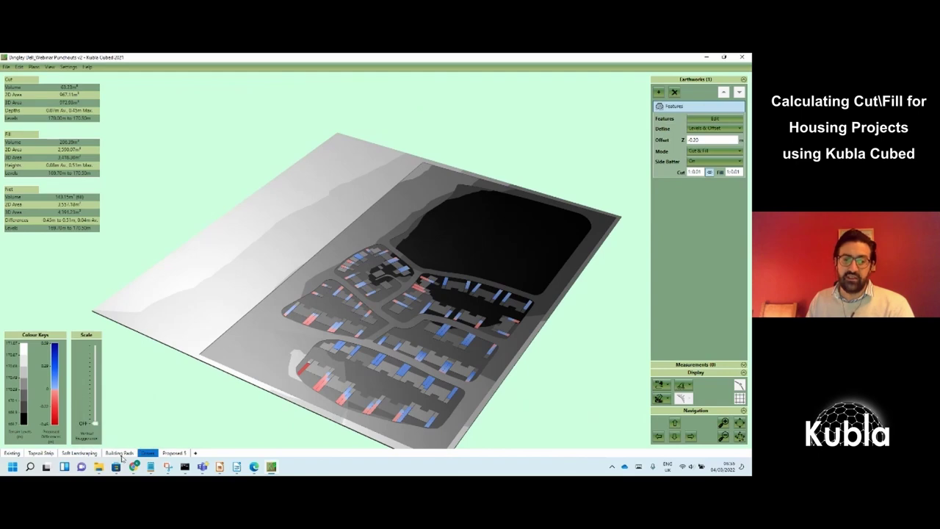
left_click(121, 453)
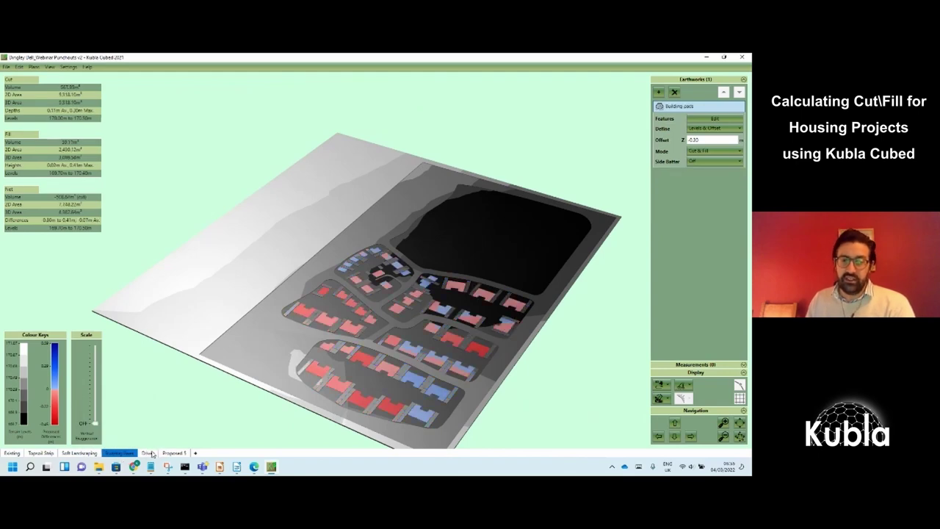
key("ctrl+Page_Down")
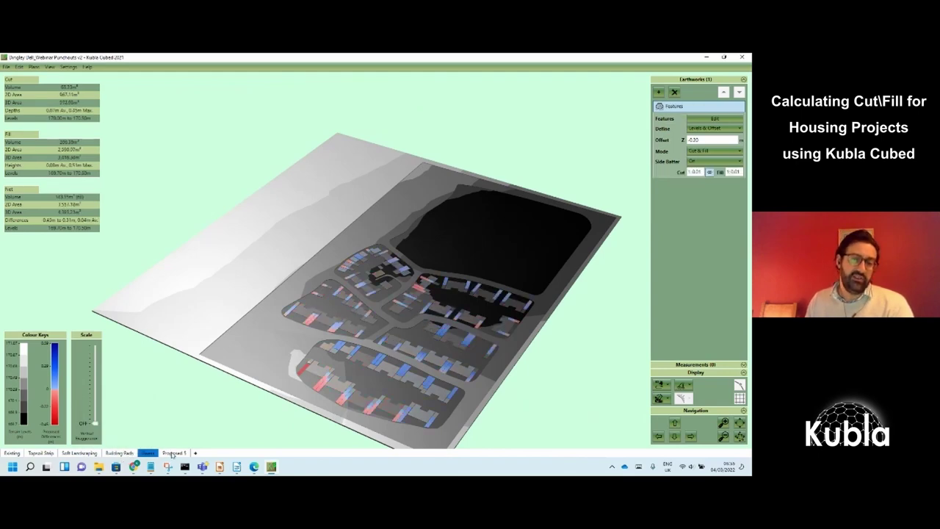
Examine the small cut and fill areas beside the houses in the Proposed 1 phase, close up and across the site
left_click(172, 453)
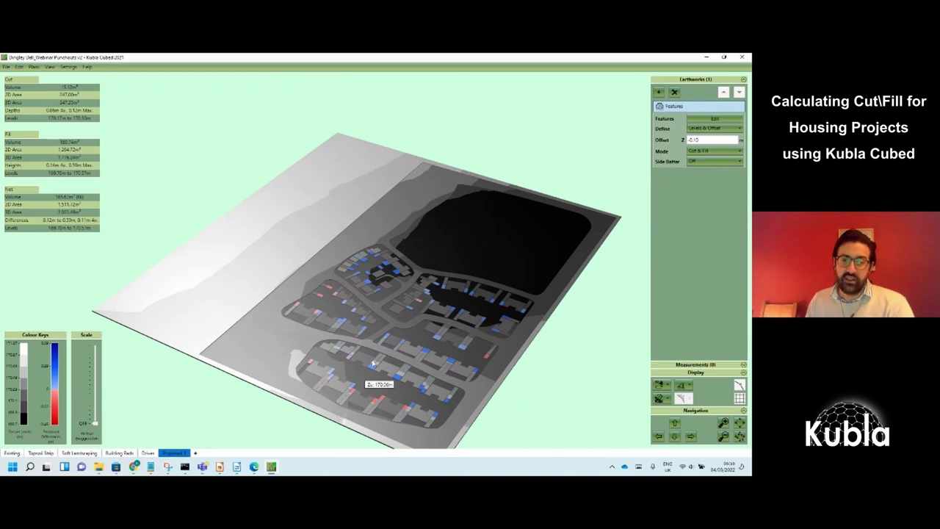
scroll(393, 390, "up", 2)
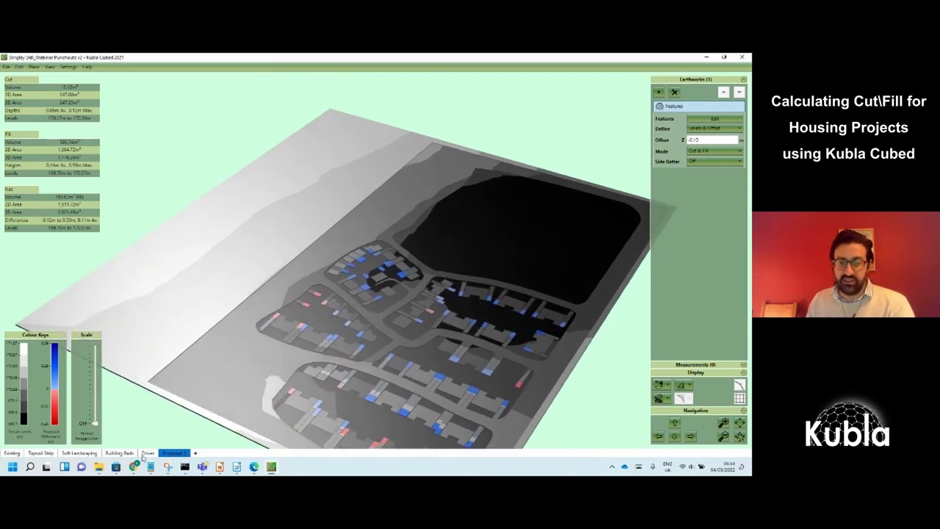
left_click_drag(328, 352, 411, 306)
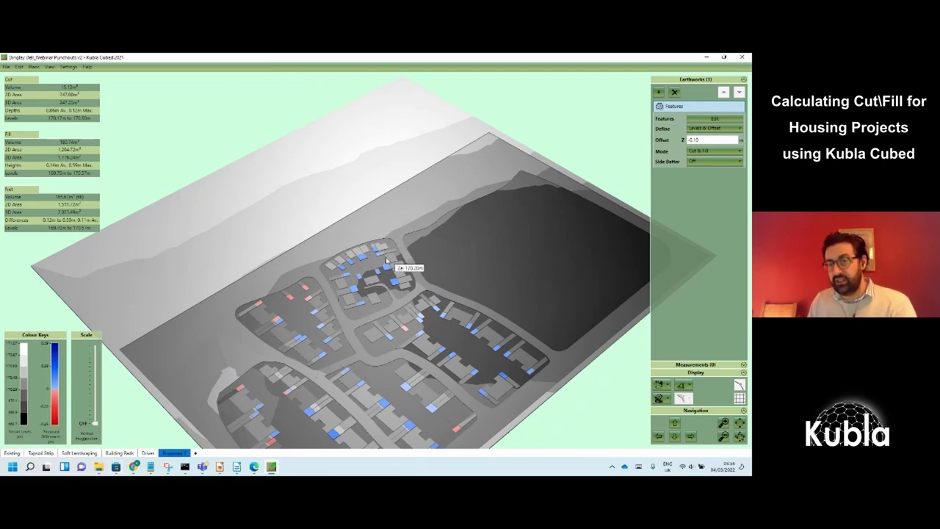
scroll(403, 337, "up", 2)
scroll(422, 345, "up", 3)
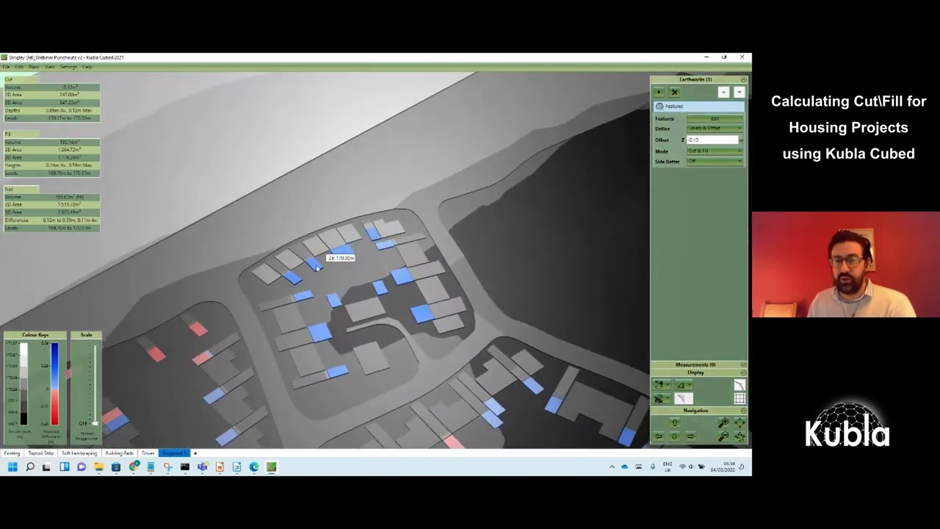
scroll(363, 315, "down", 4)
scroll(382, 347, "down", 3)
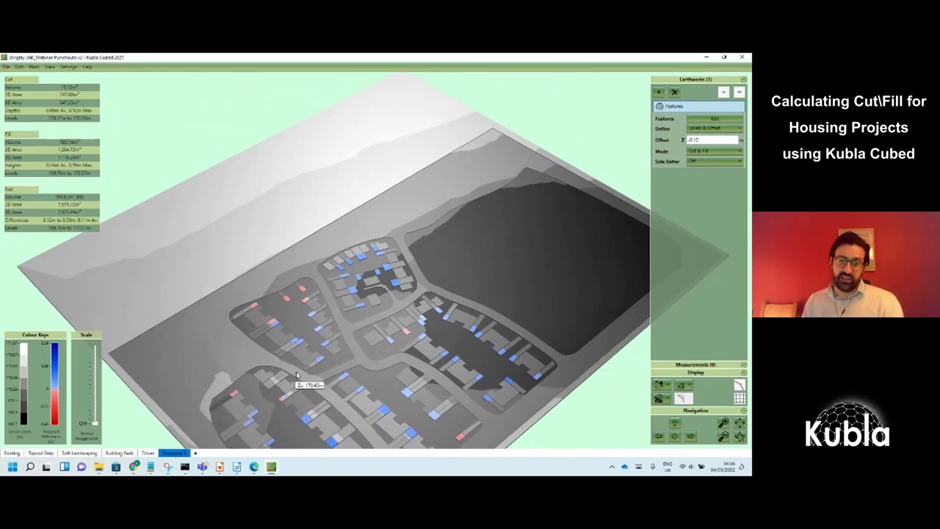
scroll(378, 351, "down", 2)
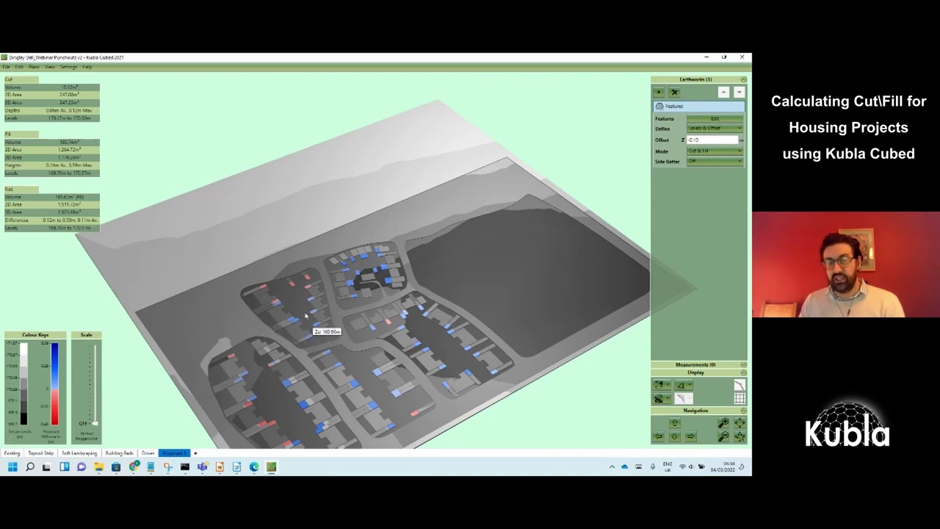
Return to the Soft Landscaping phase and inspect its reduced area around the building and drive punchouts
left_click(91, 453)
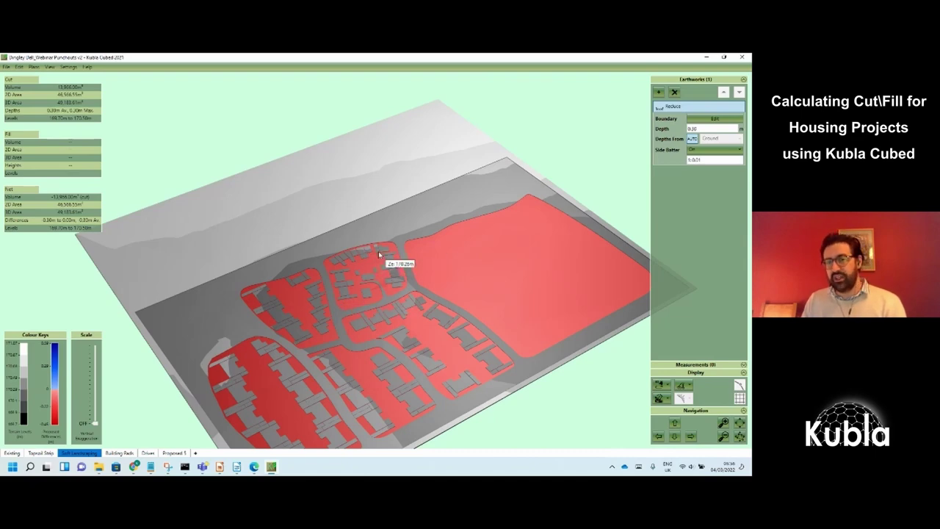
right_click_drag(391, 337, 293, 359)
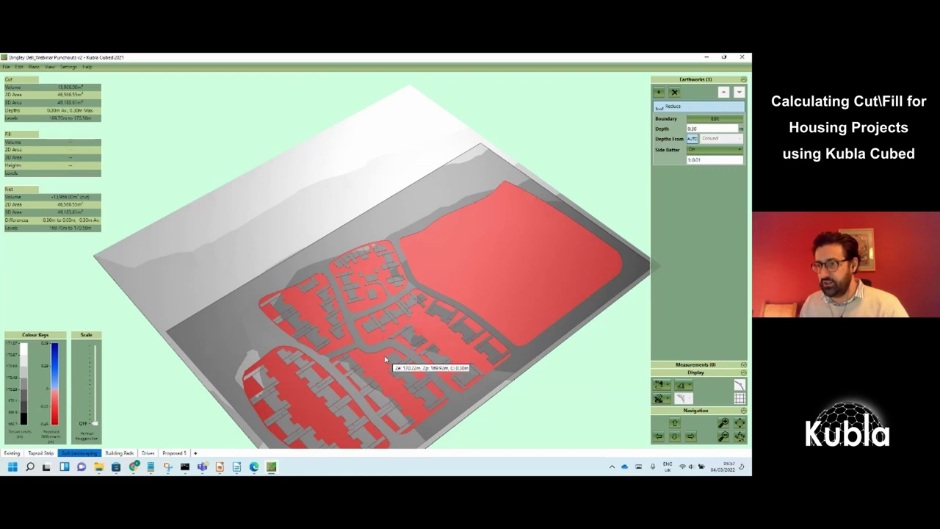
scroll(418, 351, "down", 1)
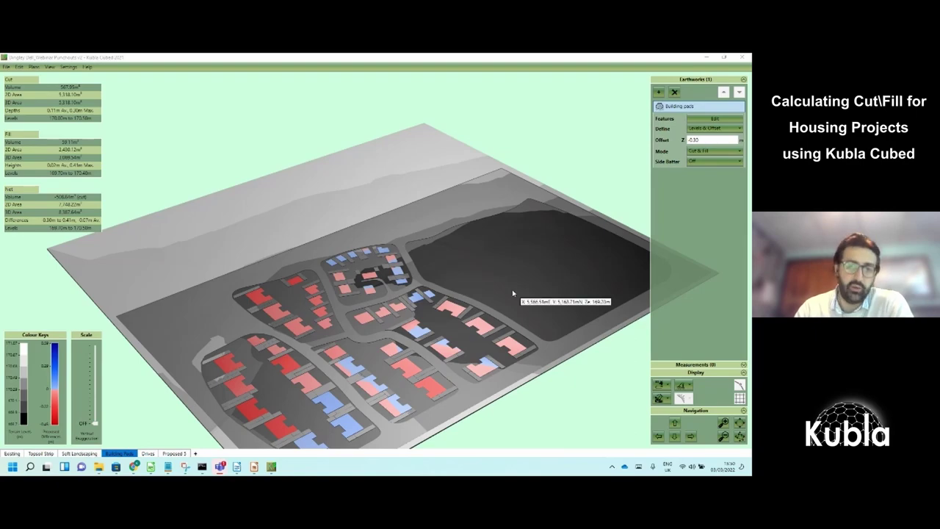
In the Dingley Rev 001 project, open the Existing ground's features for editing and bring up its point levels
left_click(660, 384)
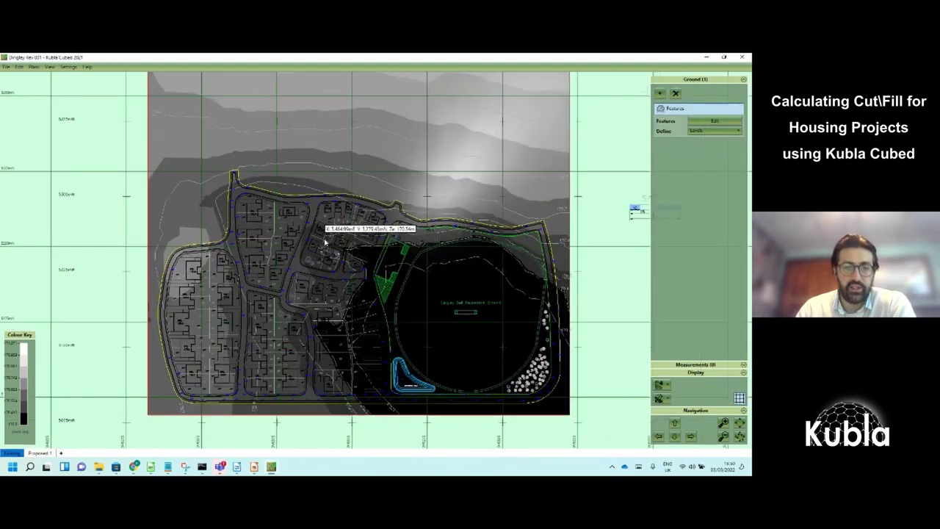
scroll(357, 270, "up", 5)
scroll(364, 245, "up", 5)
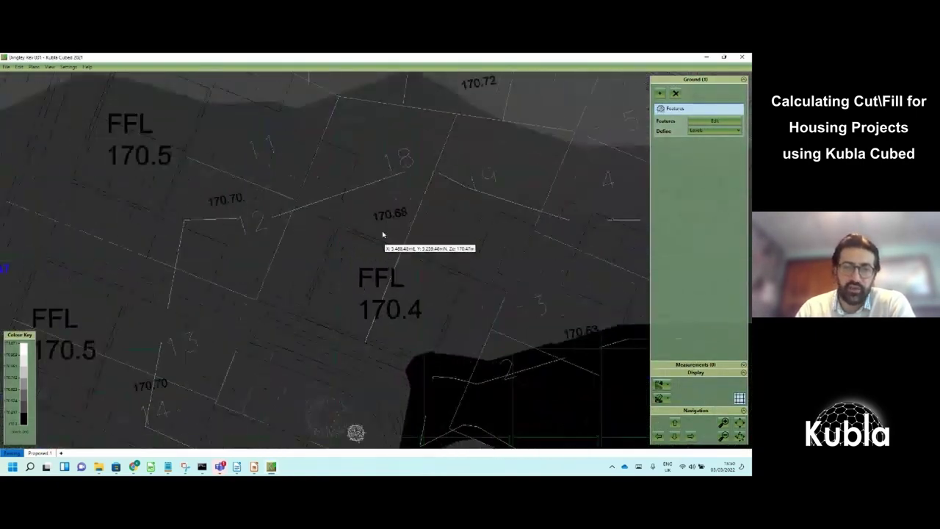
left_click(727, 124)
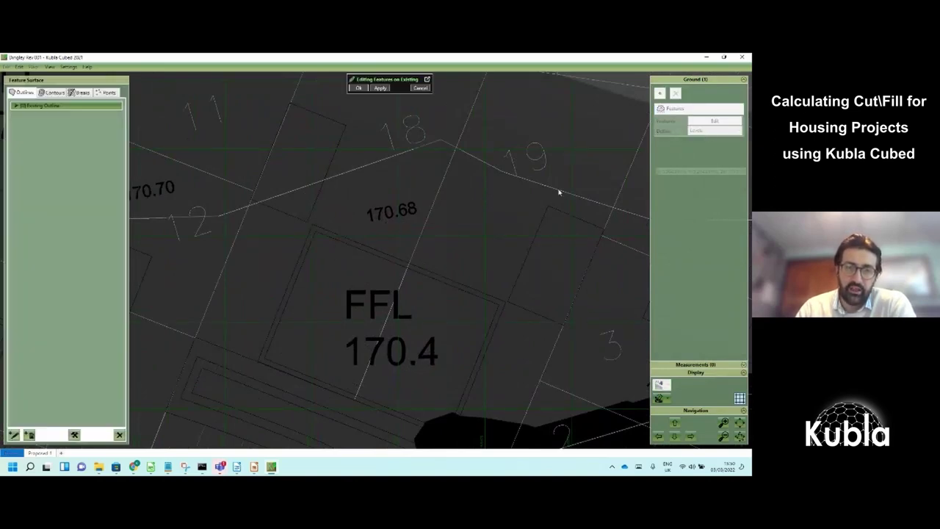
left_click(110, 91)
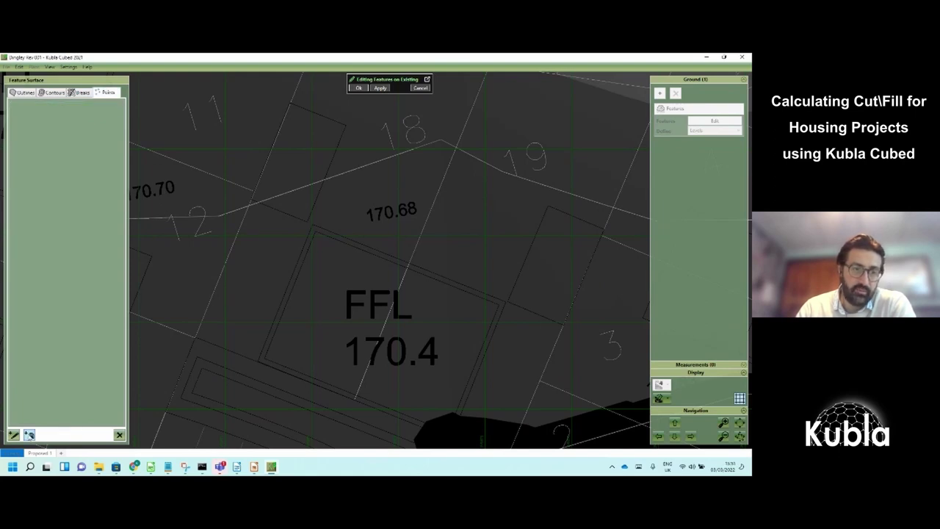
Try extracting points from the drawing by sampling the marker beside level 170.72, and check the Position Z and Nearby Text level options
left_click(29, 434)
left_click(42, 378)
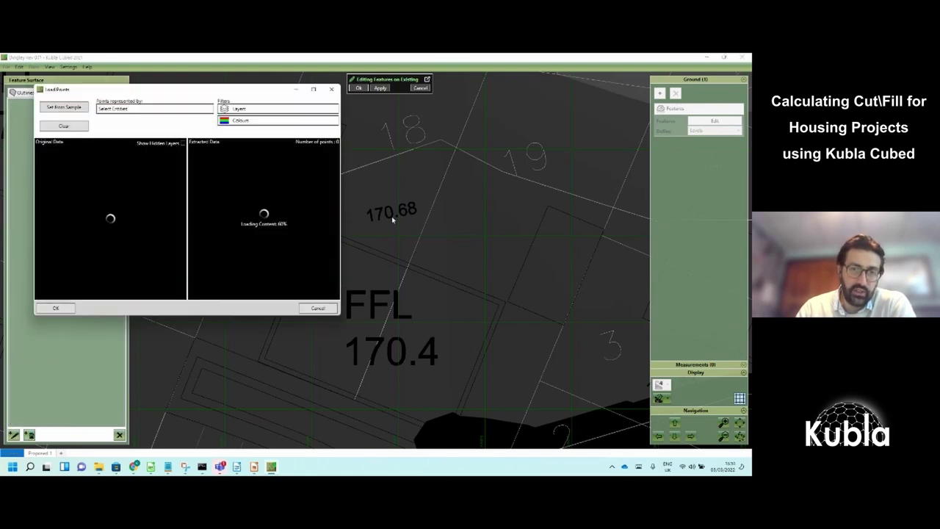
scroll(126, 201, "up", 5)
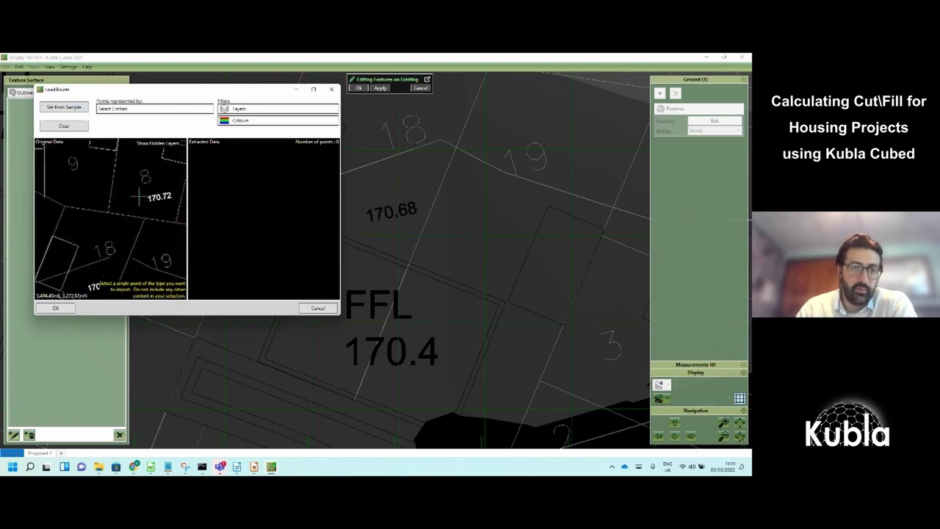
left_click(146, 207)
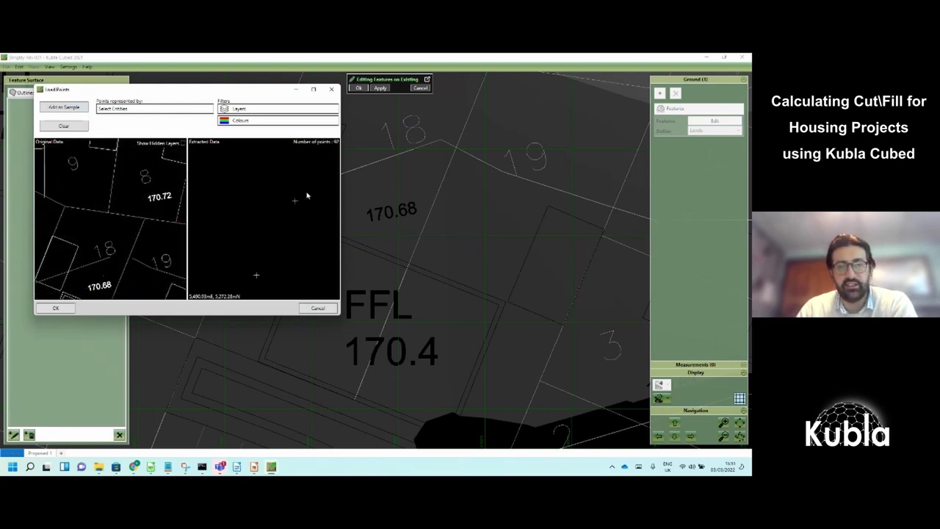
left_click(160, 115)
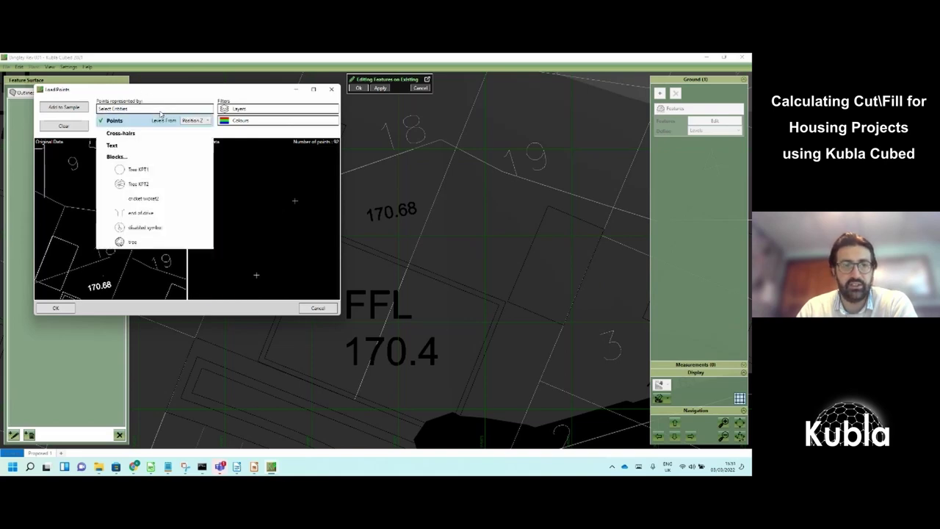
left_click(196, 120)
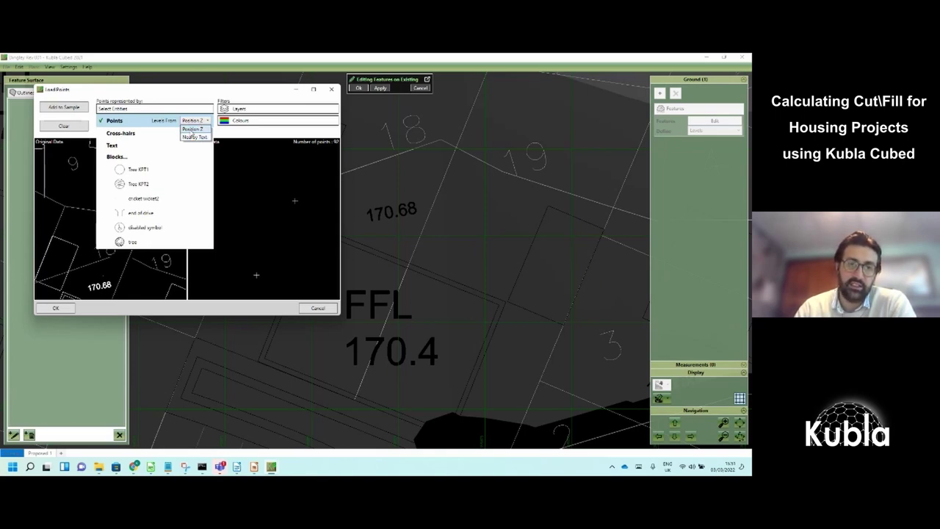
left_click(192, 137)
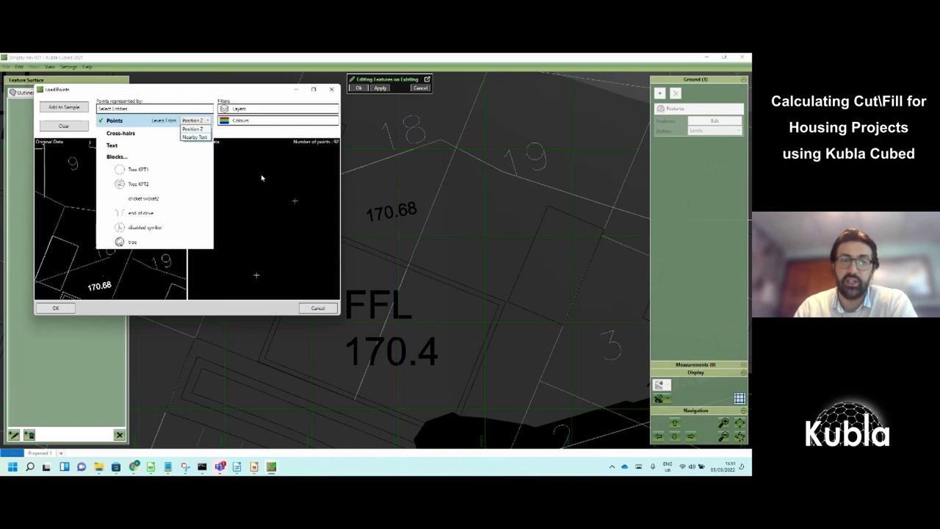
left_click(260, 176)
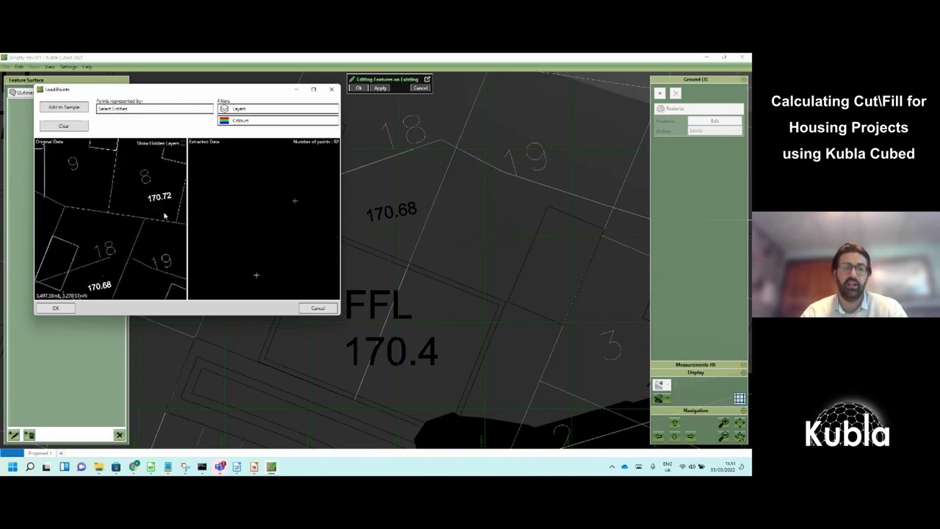
Compare the drawing's spot levels with the extracted points across the housing plots, and leave the import without loading any points
left_click_drag(142, 220, 133, 210)
scroll(134, 211, "up", 2)
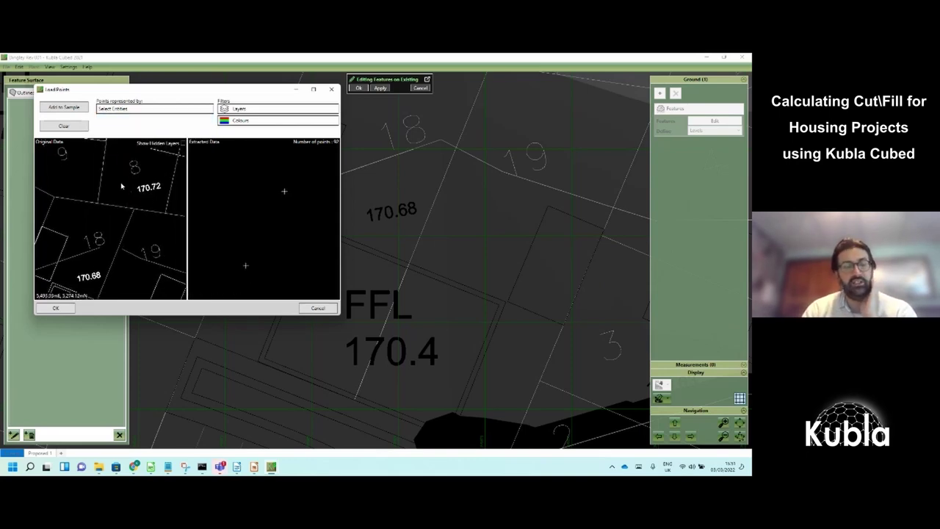
scroll(142, 197, "up", 2)
left_click_drag(141, 197, 114, 217)
scroll(106, 243, "down", 5)
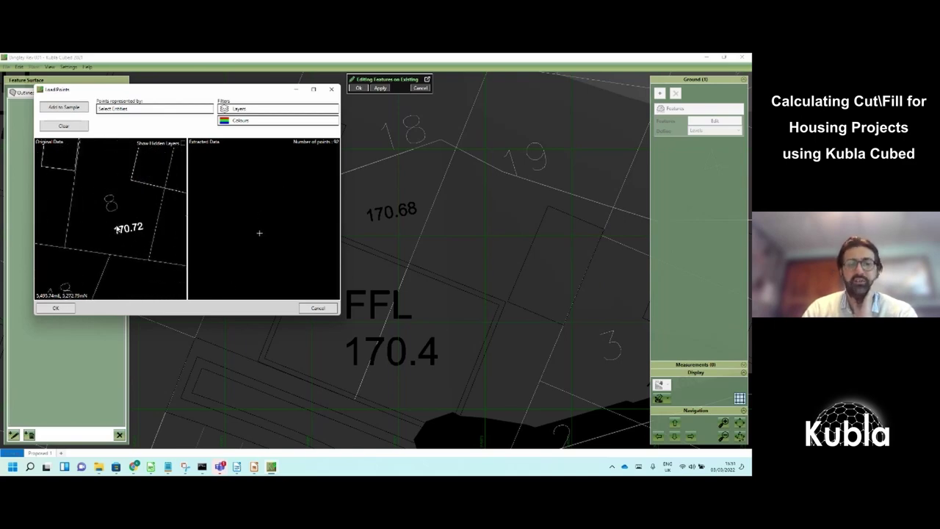
scroll(132, 217, "down", 2)
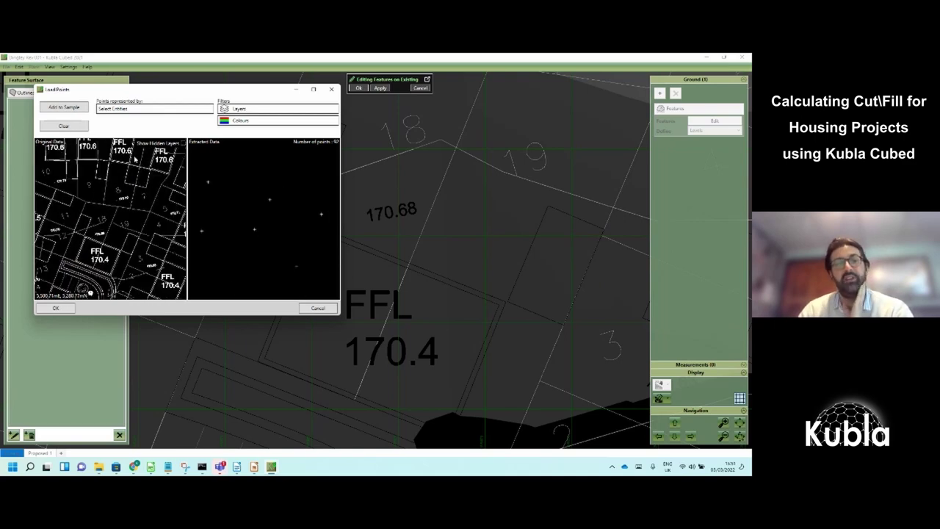
scroll(129, 191, "down", 1)
scroll(131, 189, "down", 2)
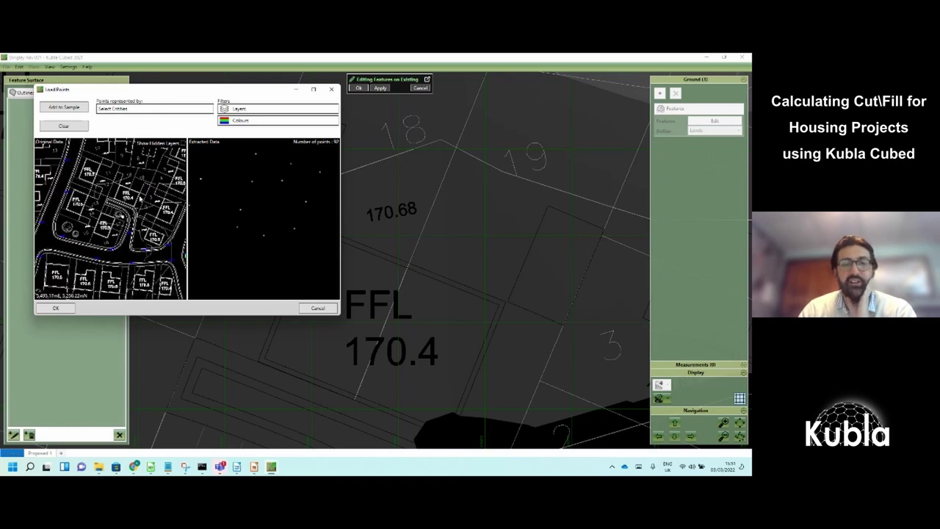
scroll(154, 220, "down", 4)
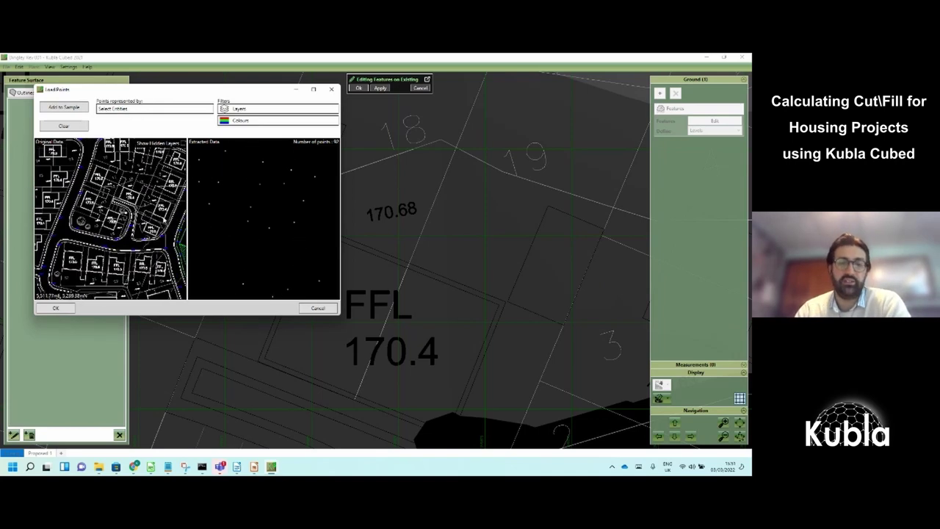
scroll(235, 209, "up", 5)
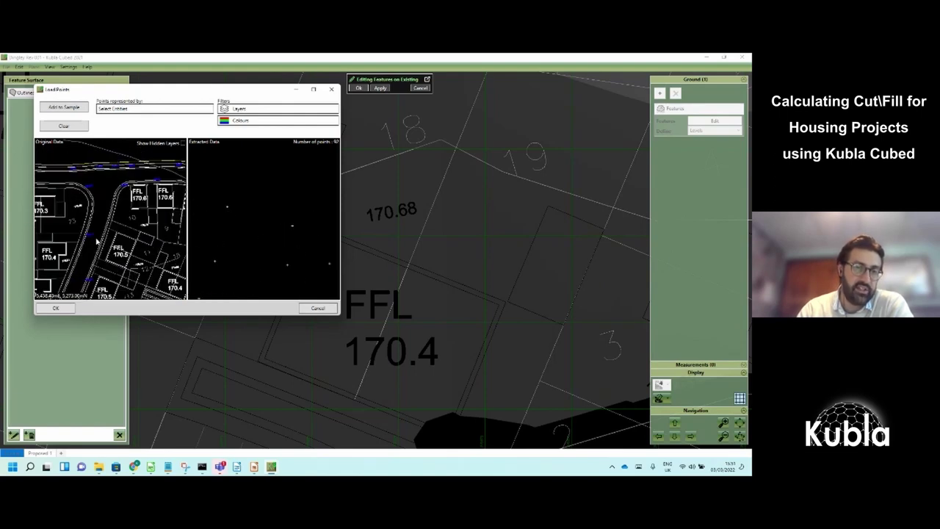
scroll(98, 220, "down", 2)
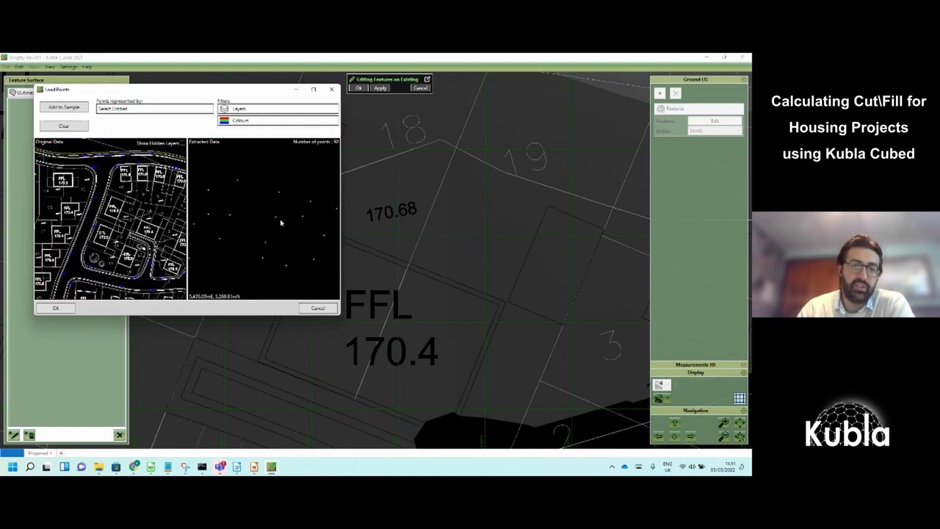
scroll(105, 222, "down", 1)
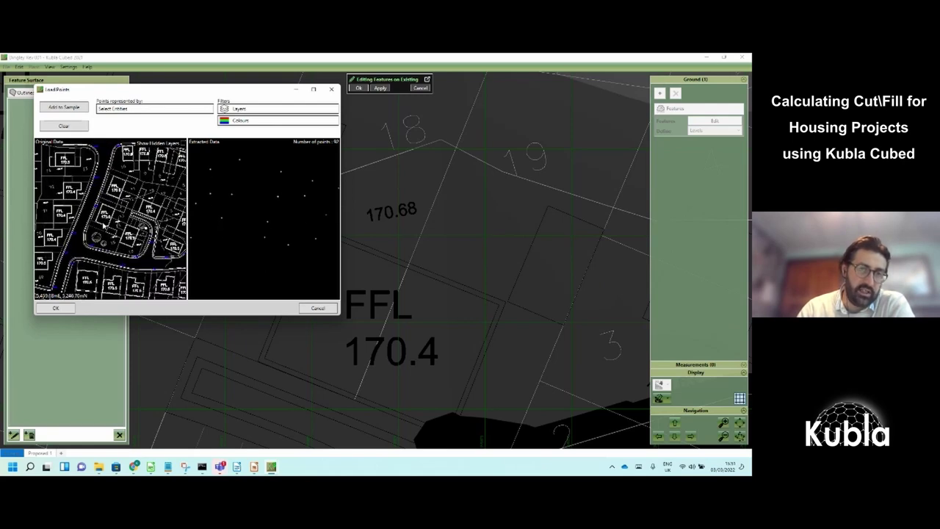
scroll(105, 226, "down", 1)
scroll(101, 236, "down", 3)
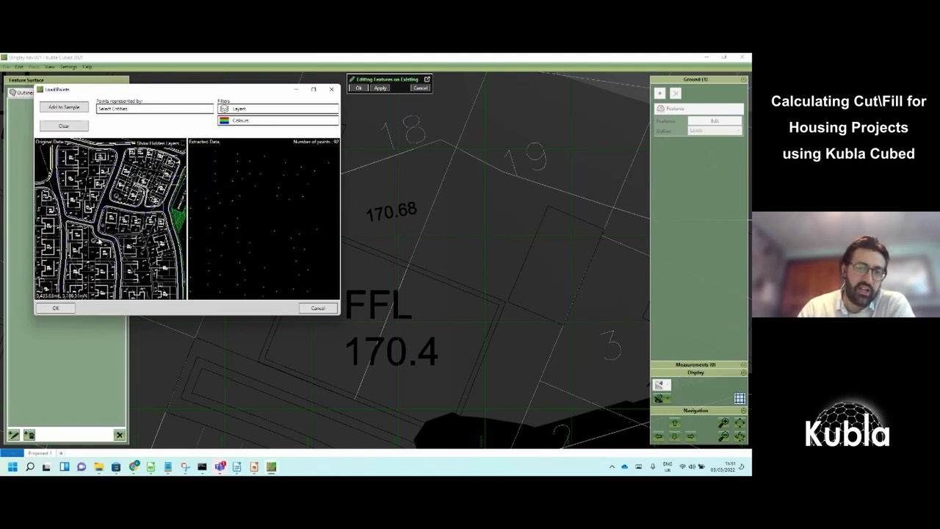
scroll(100, 239, "up", 3)
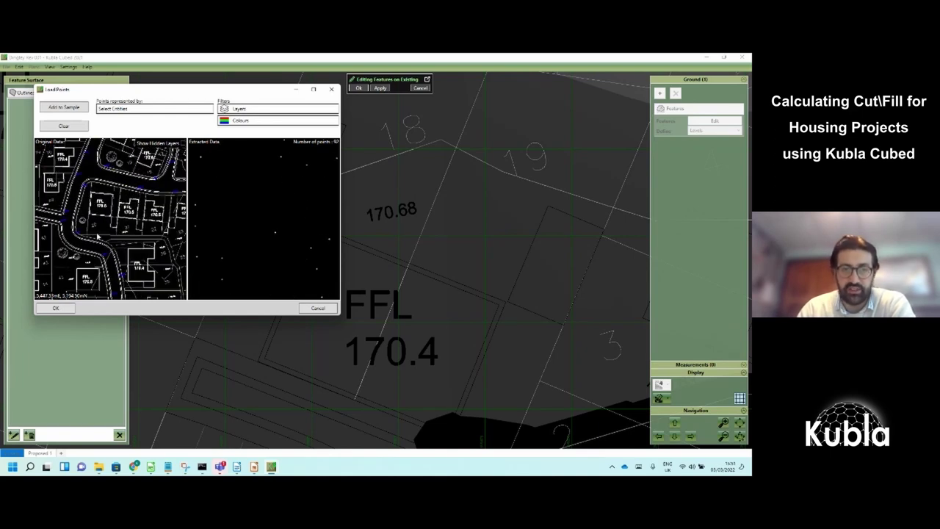
left_click_drag(97, 235, 91, 213)
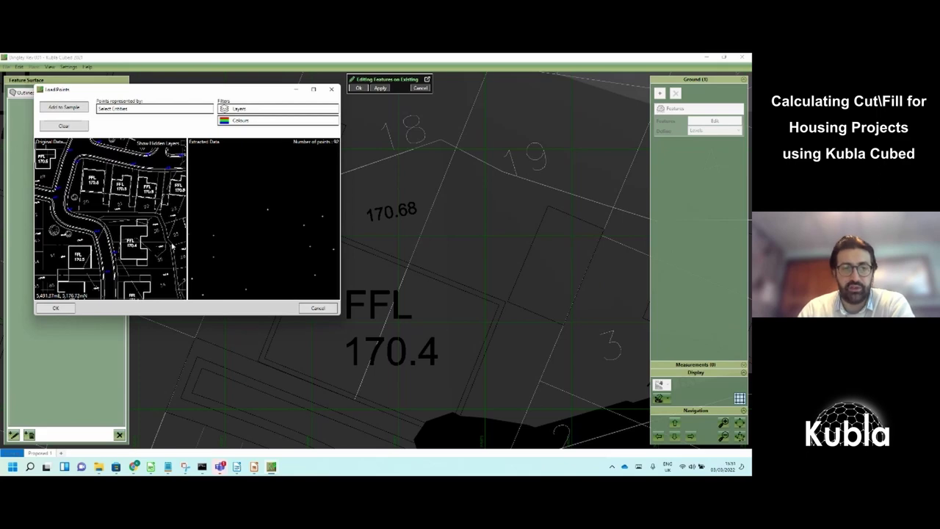
left_click(328, 309)
Set multiple contour elevations along a line crossing the northern road down into the recreation ground, starting at 170.60 m, 0.10 m interval, descending
scroll(311, 188, "down", 2)
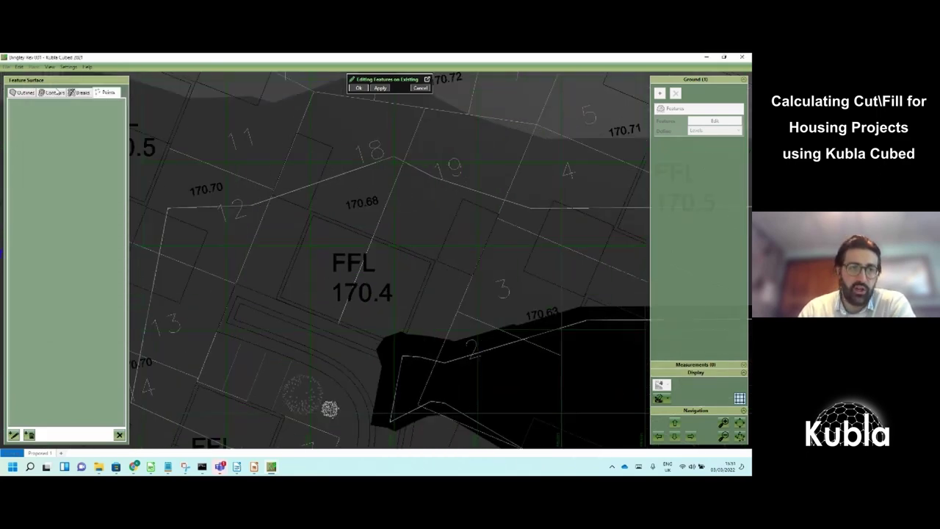
left_click(56, 92)
left_click(74, 435)
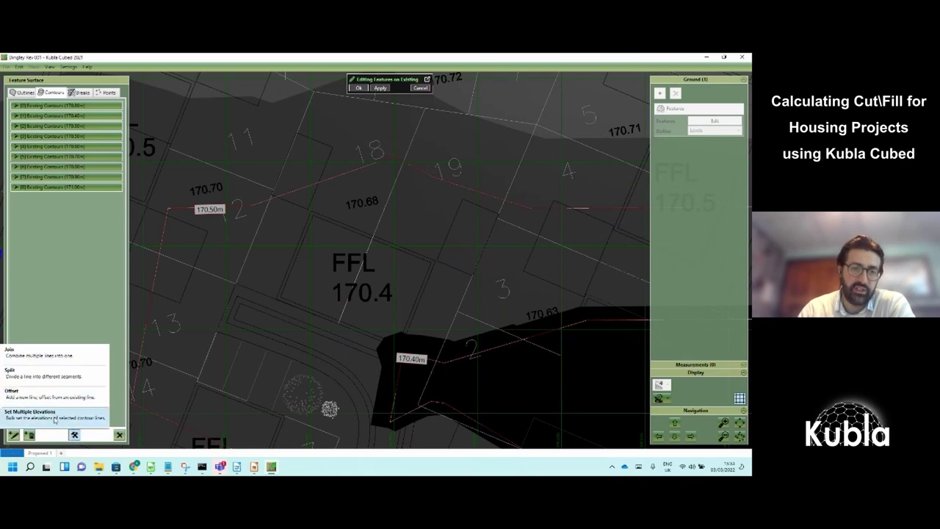
left_click(55, 417)
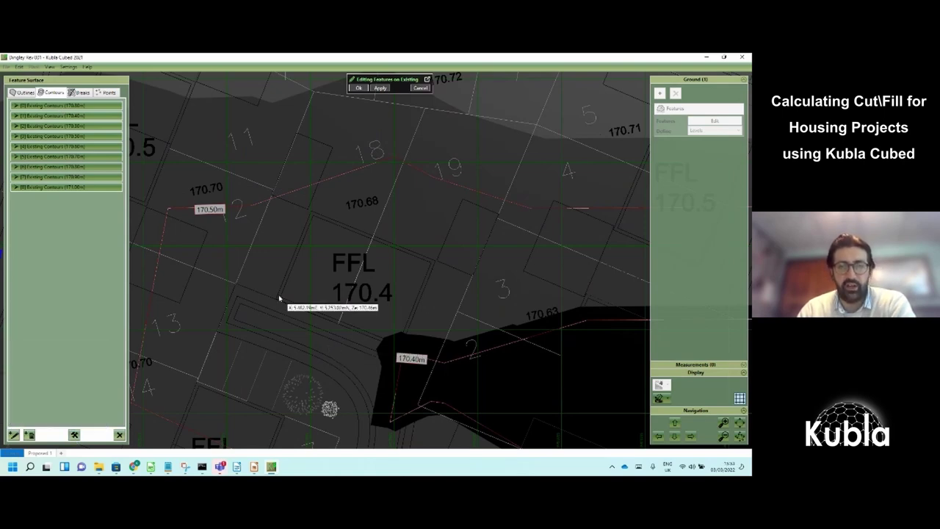
scroll(359, 266, "down", 4)
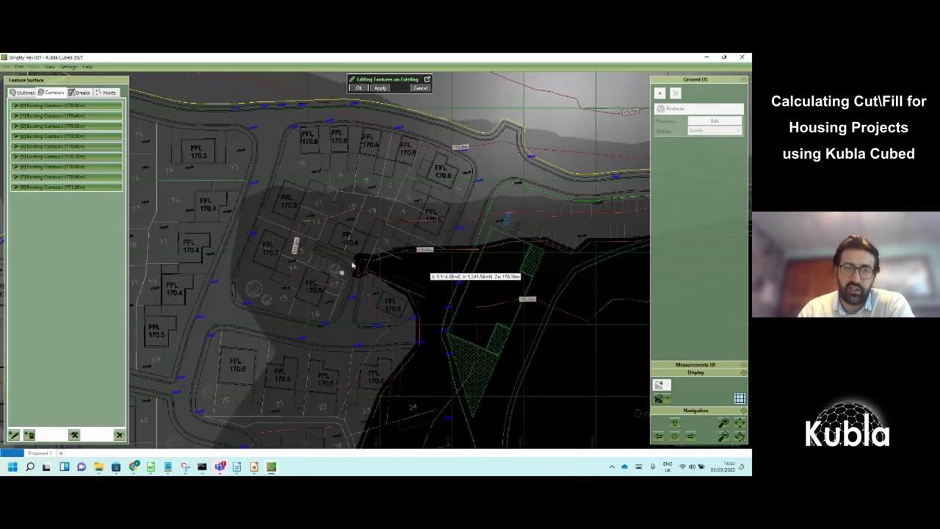
middle_click_drag(351, 266, 273, 268)
left_click(75, 435)
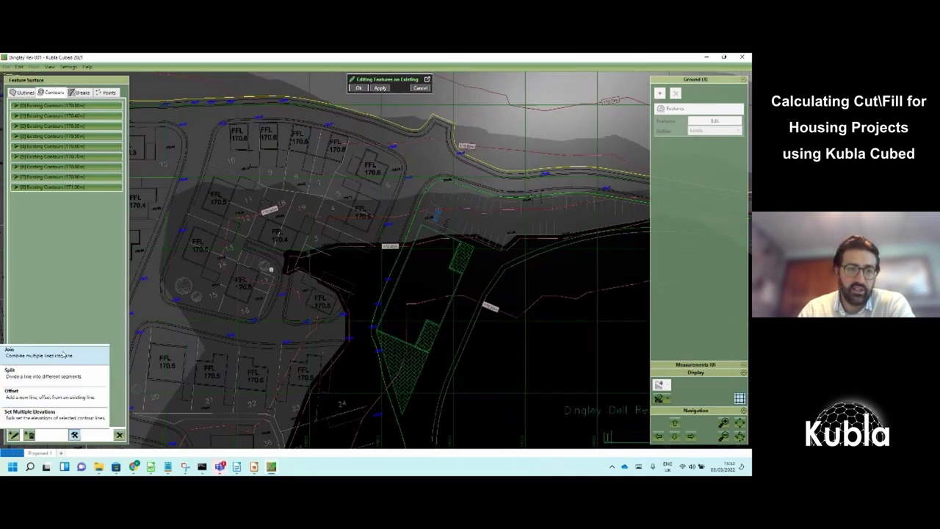
left_click(55, 418)
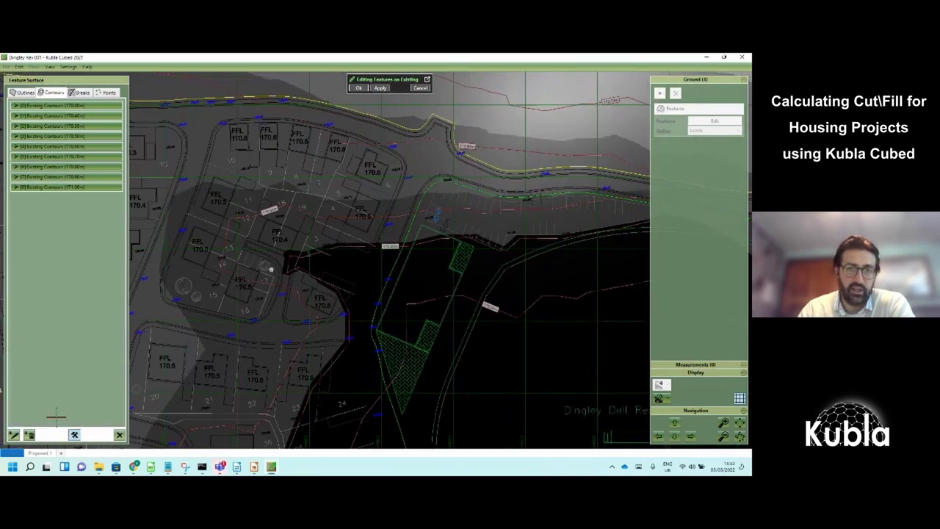
left_click(467, 131)
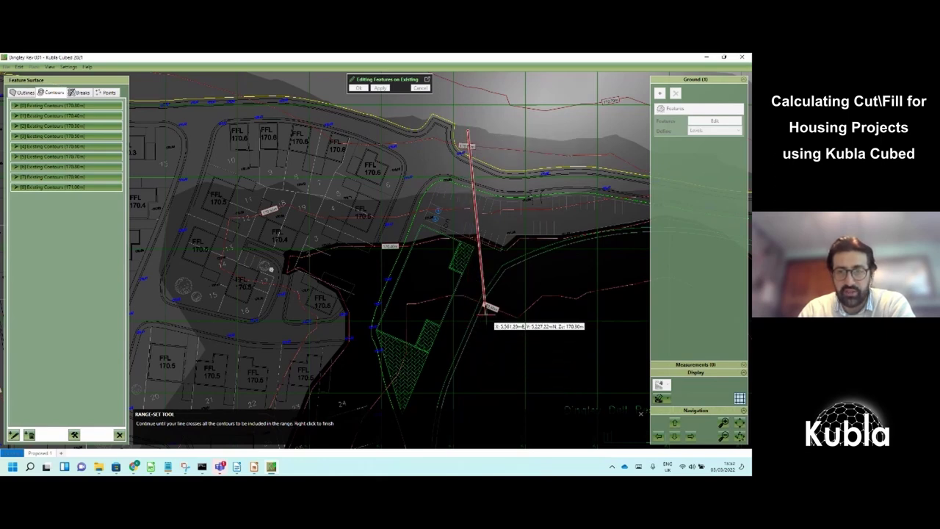
left_click(485, 314)
right_click(486, 336)
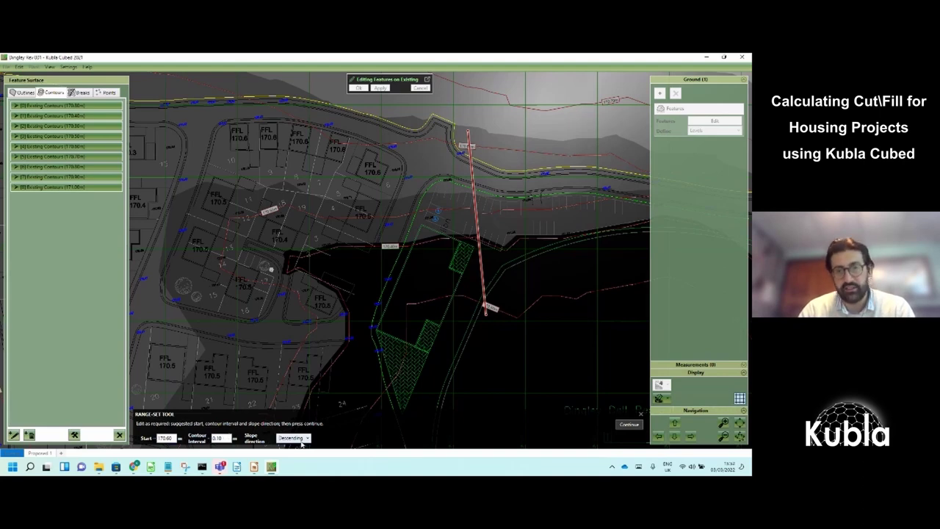
left_click(622, 428)
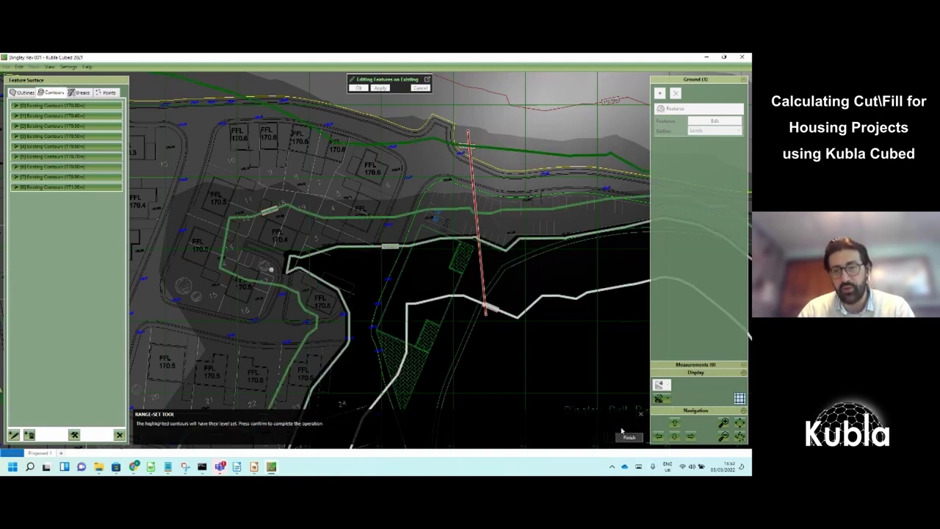
left_click(628, 437)
scroll(397, 307, "down", 3)
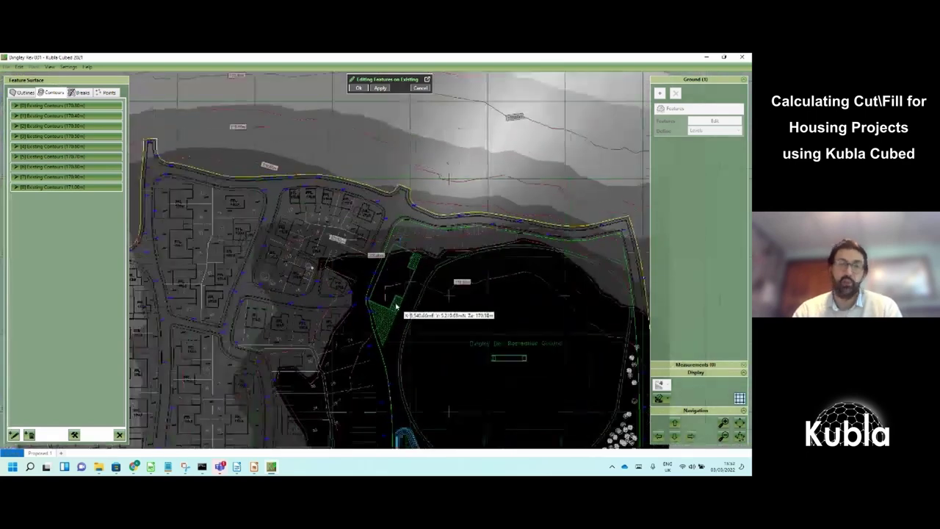
left_click(75, 434)
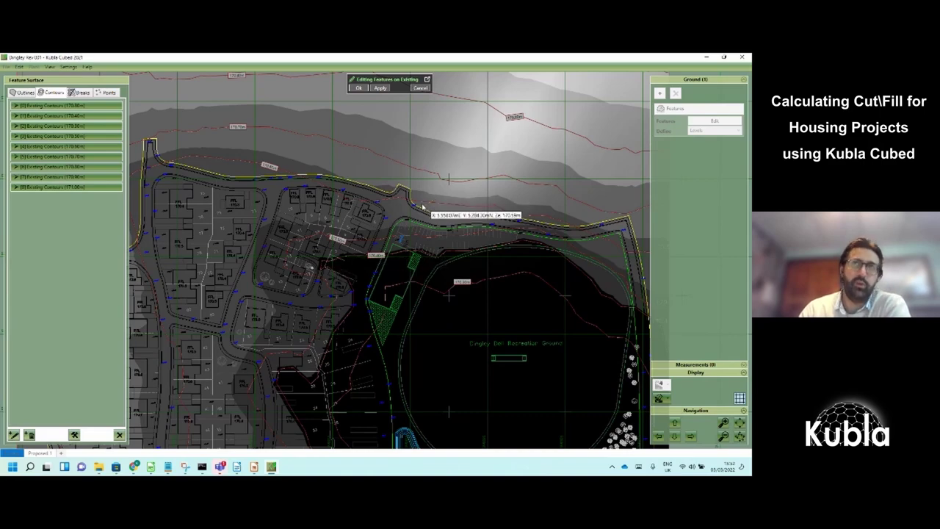
scroll(421, 209, "up", 2)
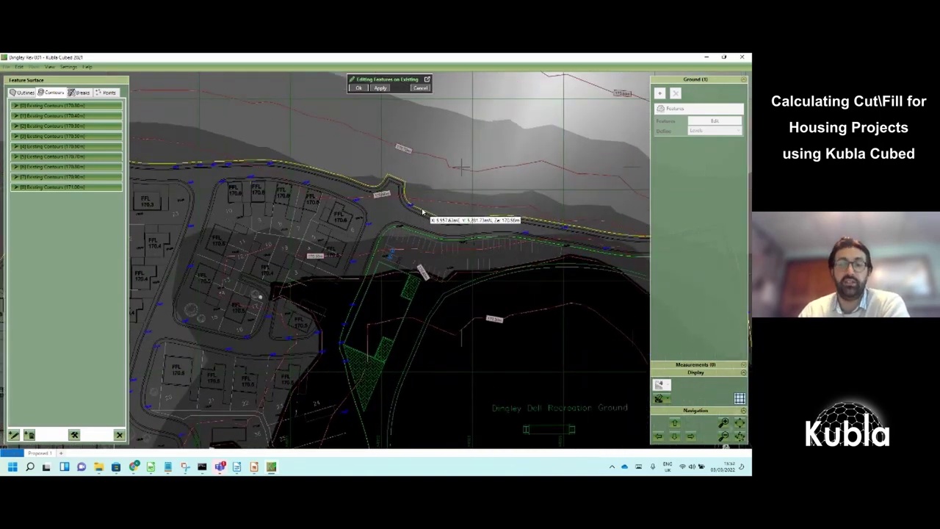
scroll(331, 286, "down", 2)
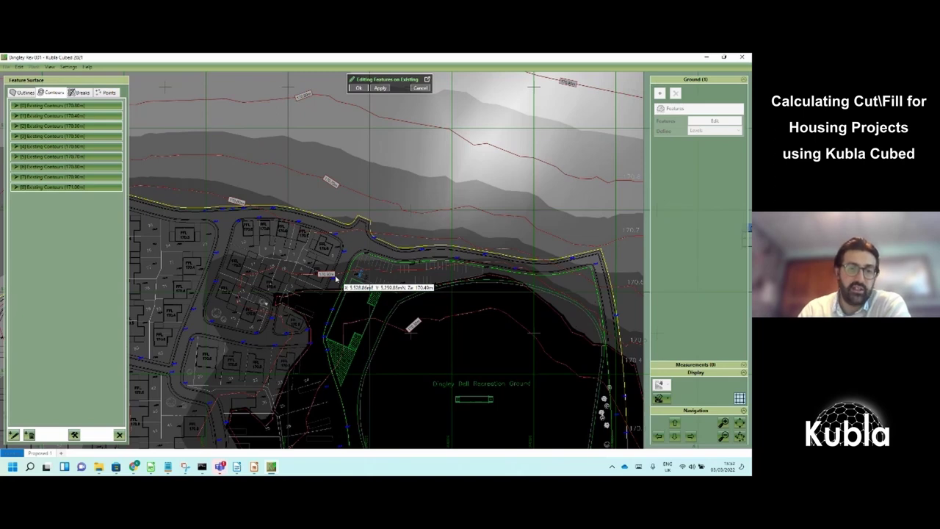
Inspect the contours around the northern road and housing plots, and discard the feature edits on the Existing ground
scroll(246, 294, "up", 3)
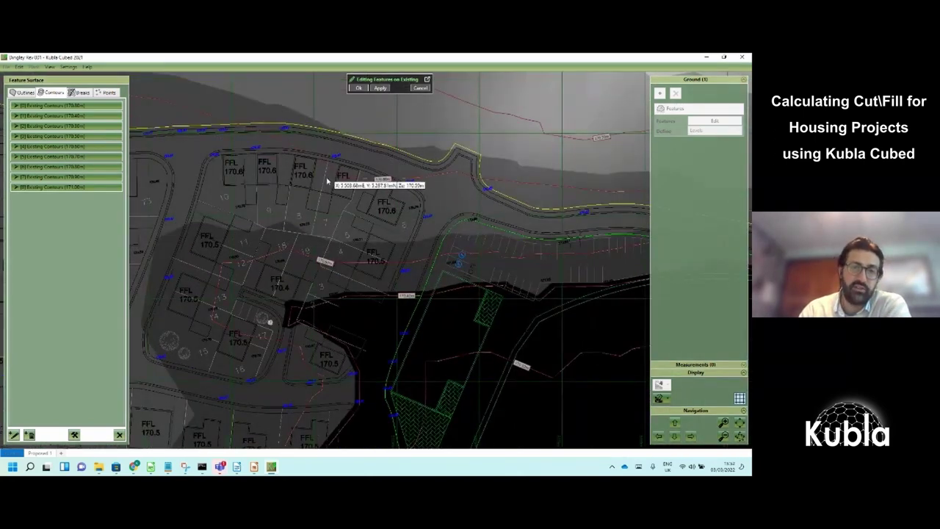
middle_click_drag(400, 222, 368, 257)
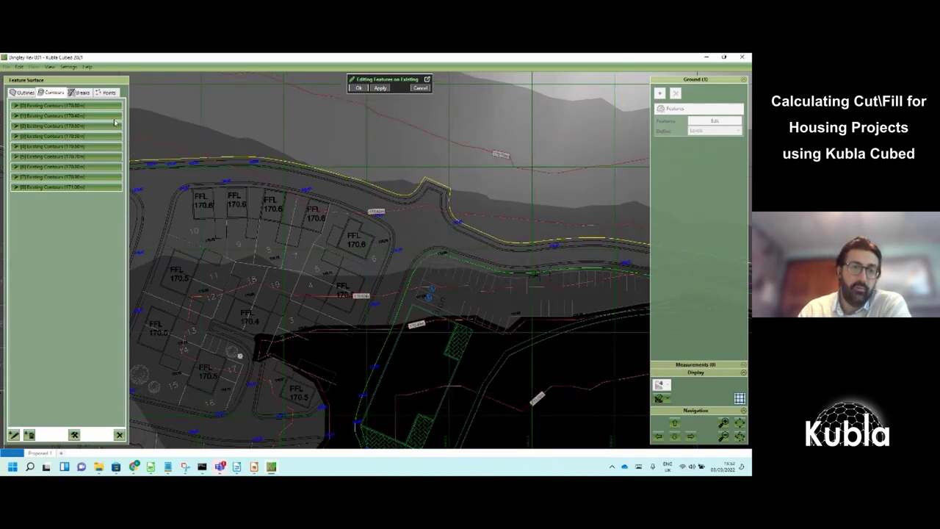
scroll(335, 212, "down", 2)
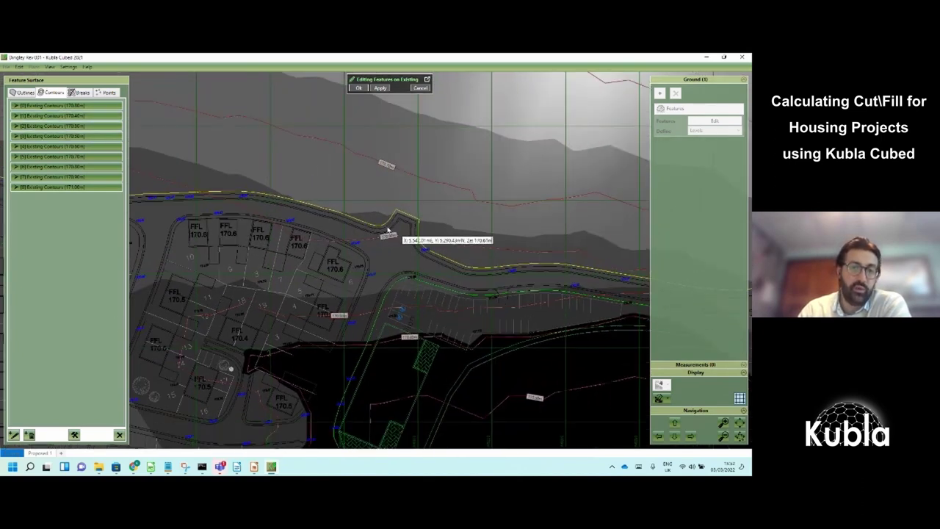
middle_click_drag(388, 230, 378, 222)
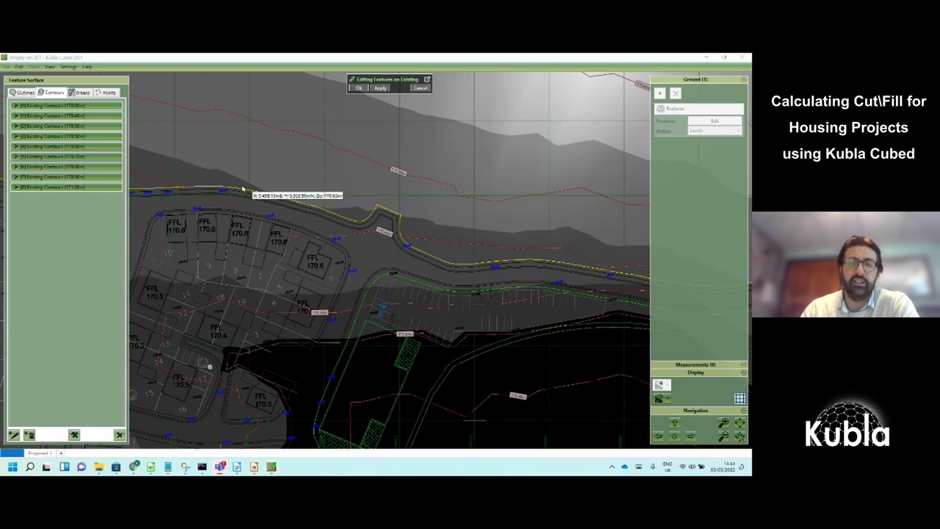
left_click(419, 89)
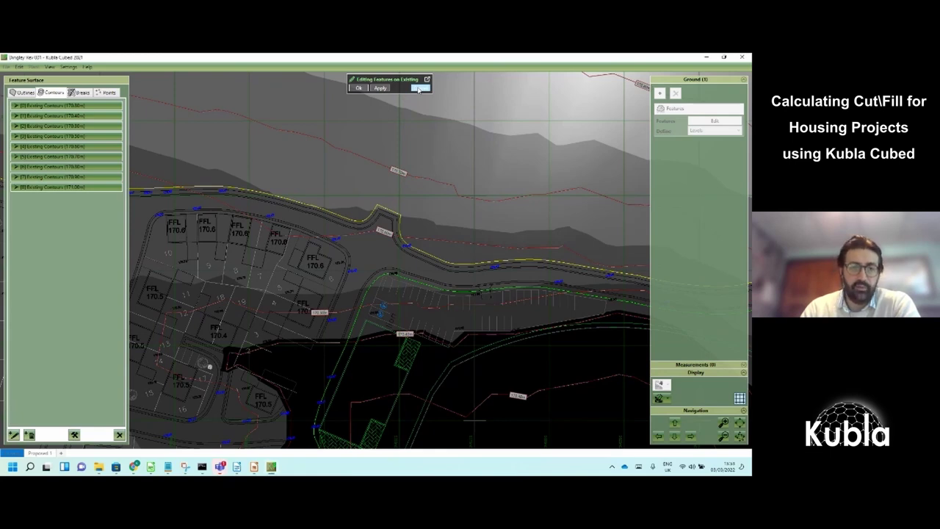
left_click(418, 89)
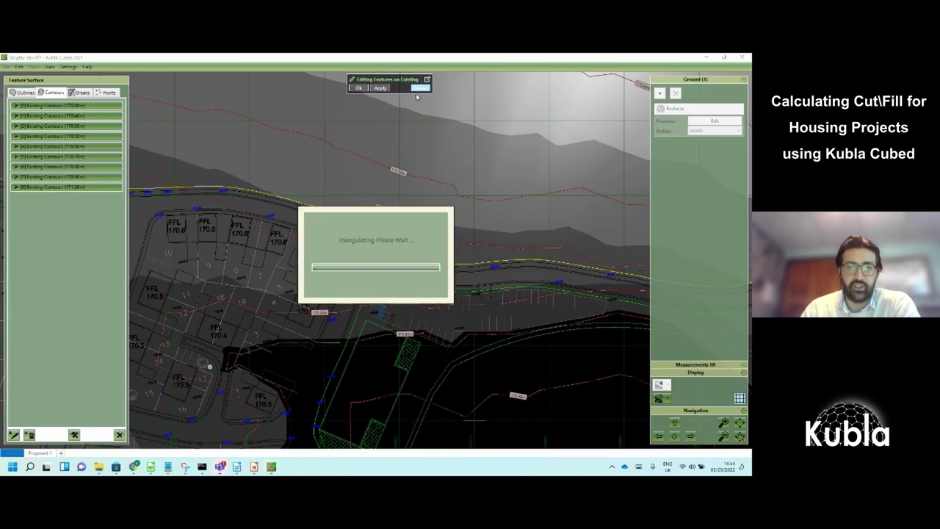
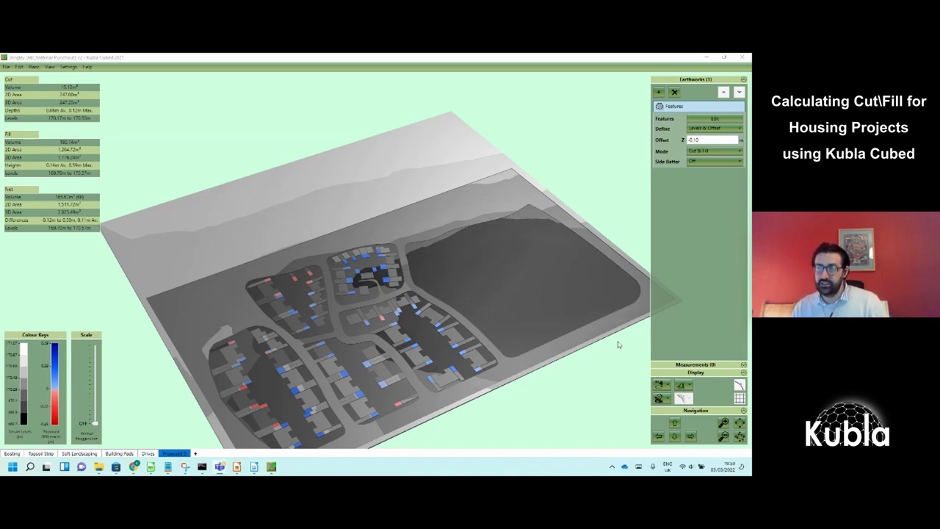
Show the Dingley Dell_Webinar Punchouts v2 project in plan view with its site plan, and examine the housing plots and recreation ground
left_click(659, 384)
left_click(656, 409)
scroll(566, 276, "up", 3)
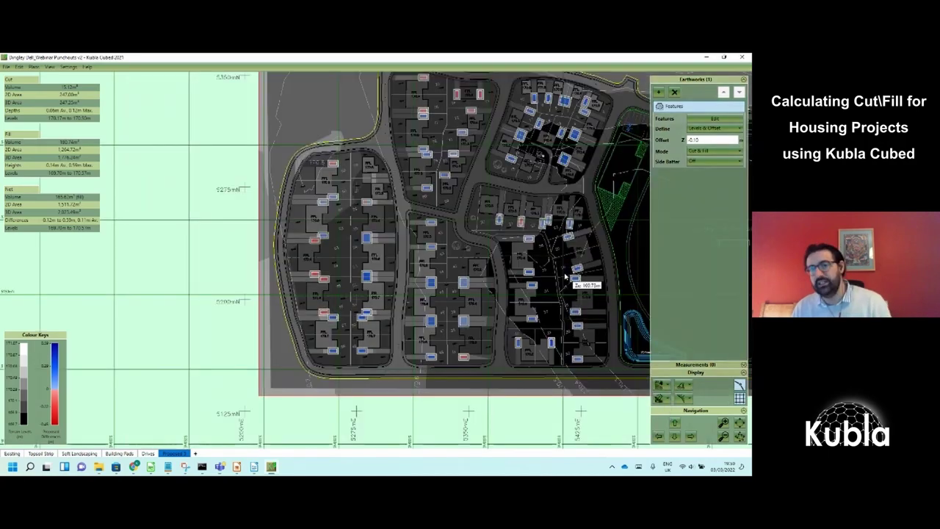
scroll(566, 276, "down", 2)
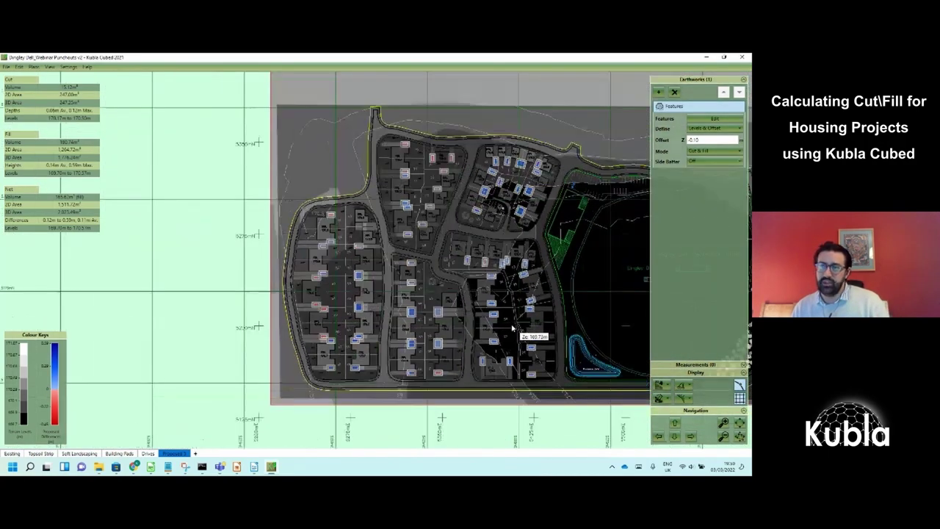
scroll(512, 332, "up", 2)
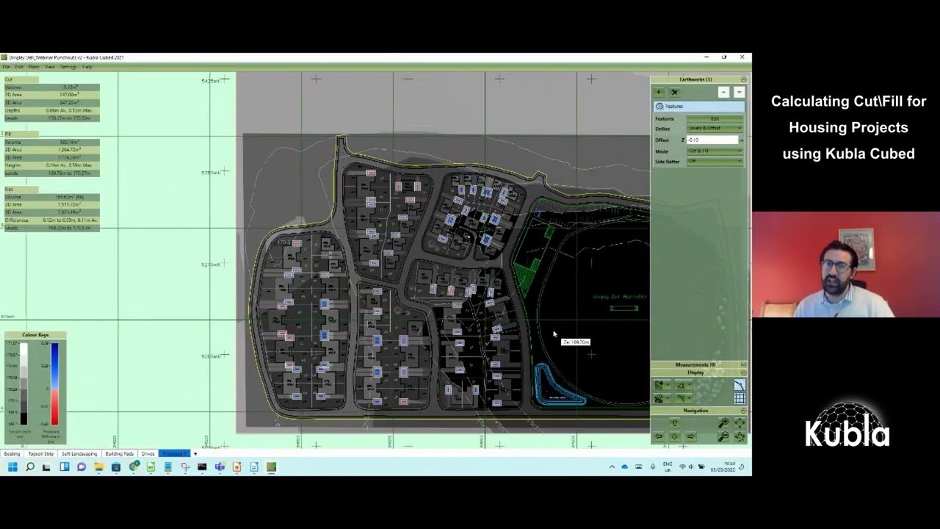
scroll(570, 335, "right", 1)
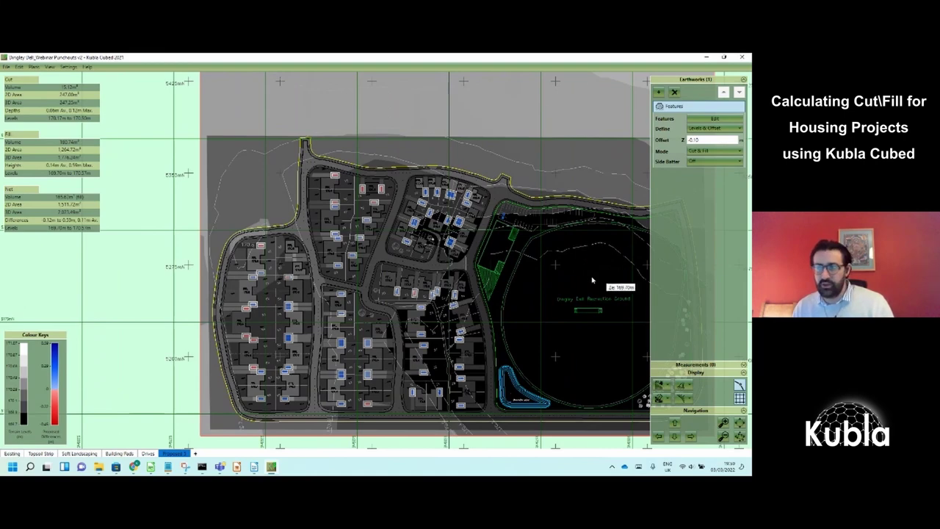
scroll(560, 281, "down", 1)
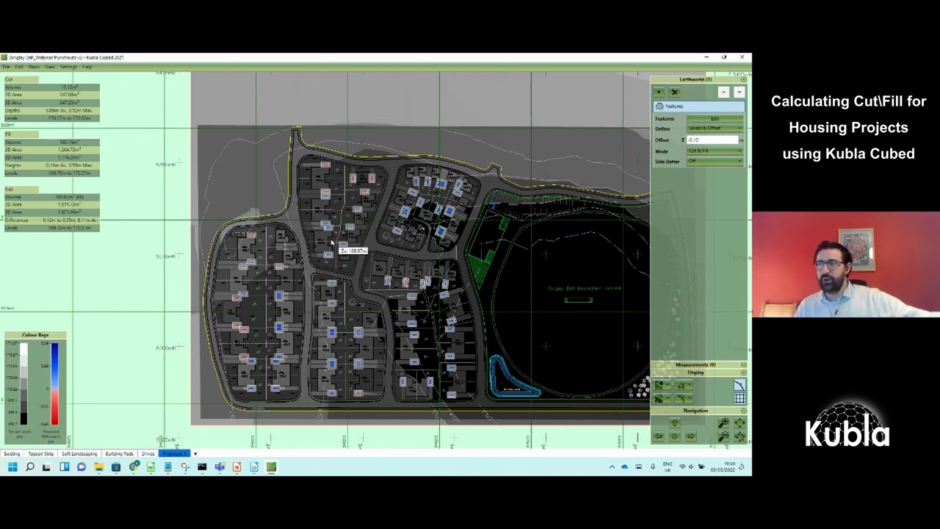
scroll(521, 305, "up", 2)
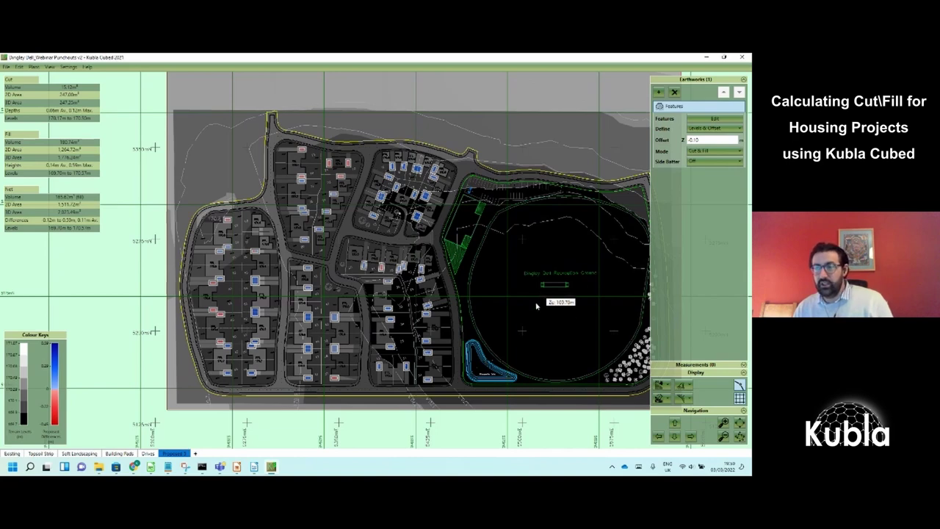
middle_click_drag(539, 304, 536, 316)
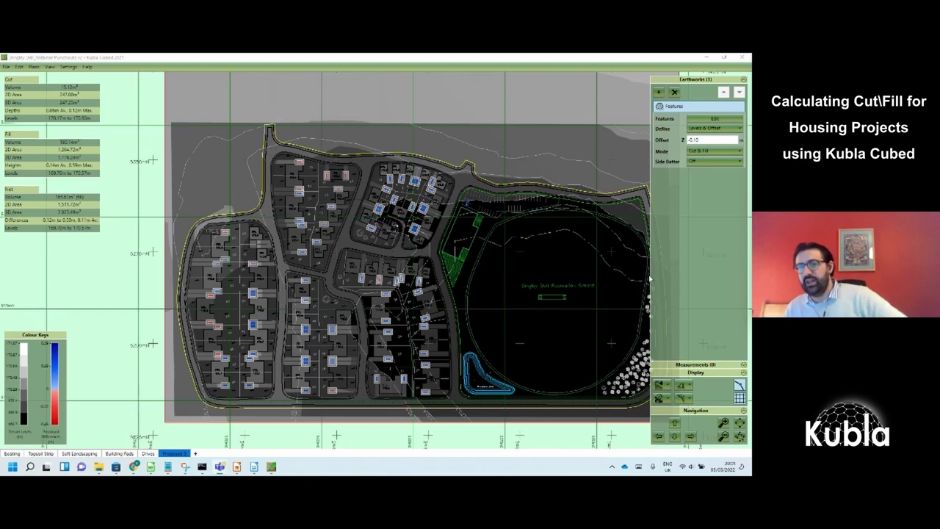
Examine the area between the north-eastern plots and the recreation ground, and check the available earthwork types without adding one
scroll(500, 296, "up", 1)
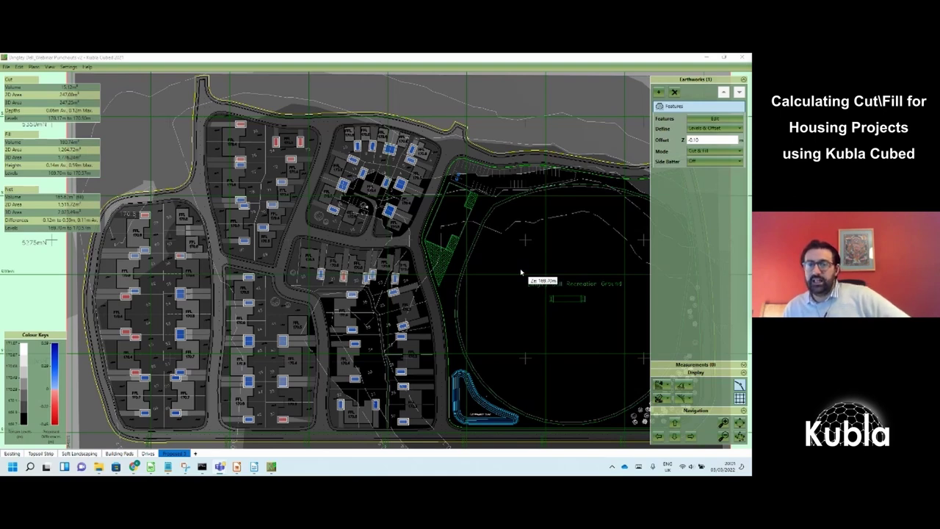
scroll(523, 261, "up", 1)
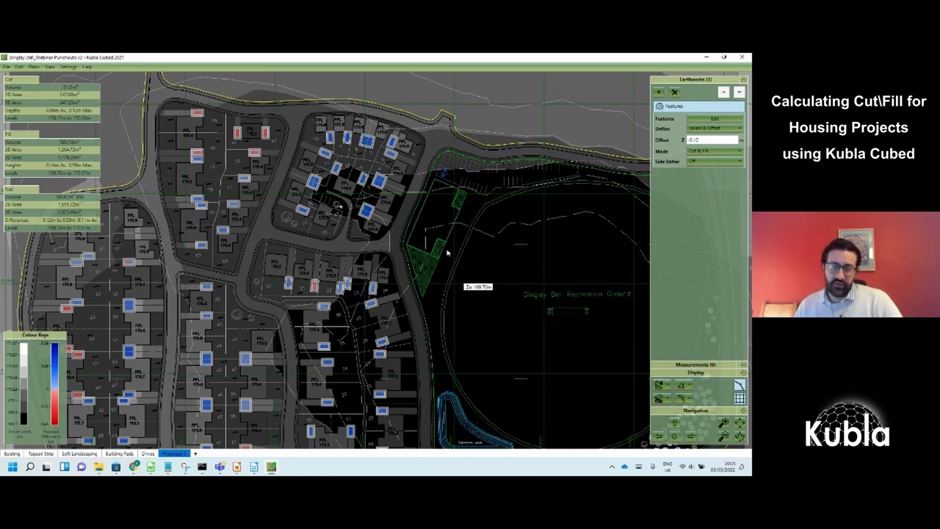
scroll(446, 253, "up", 2)
left_click(658, 92)
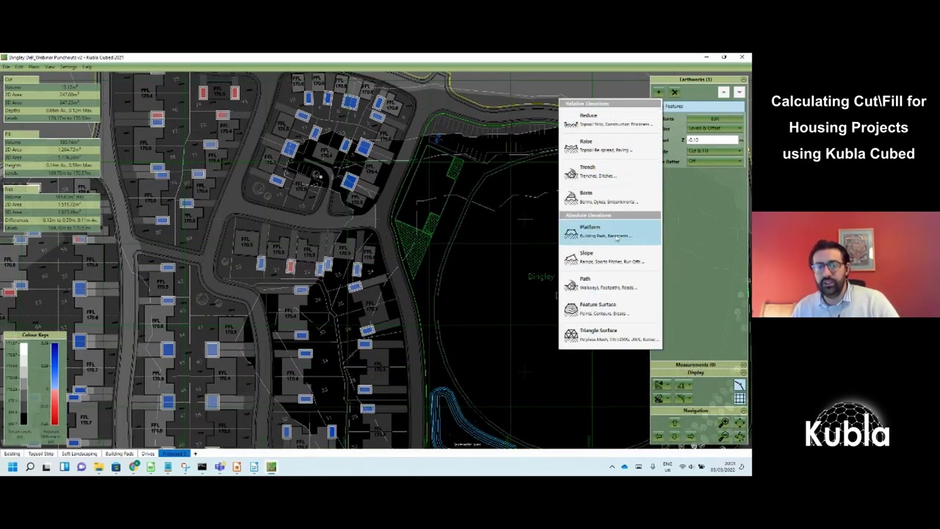
left_click(678, 225)
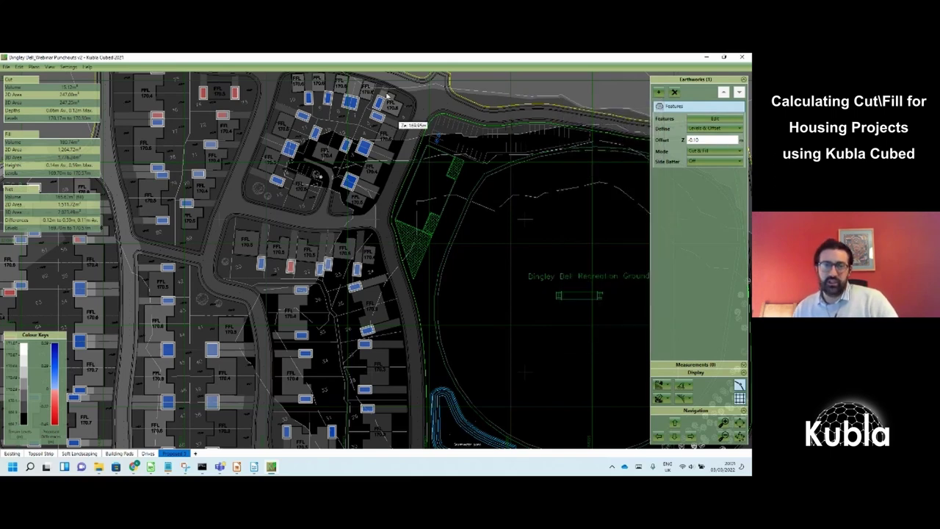
left_click(658, 92)
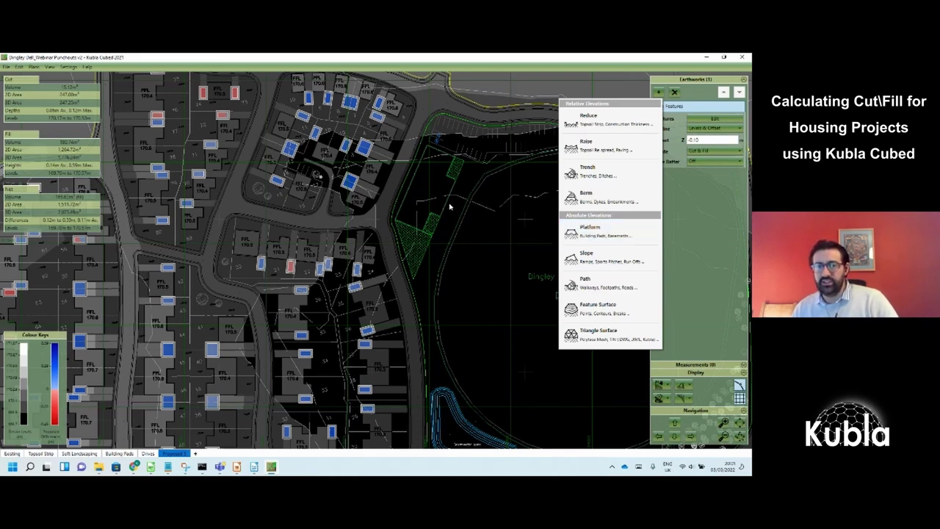
left_click(428, 180)
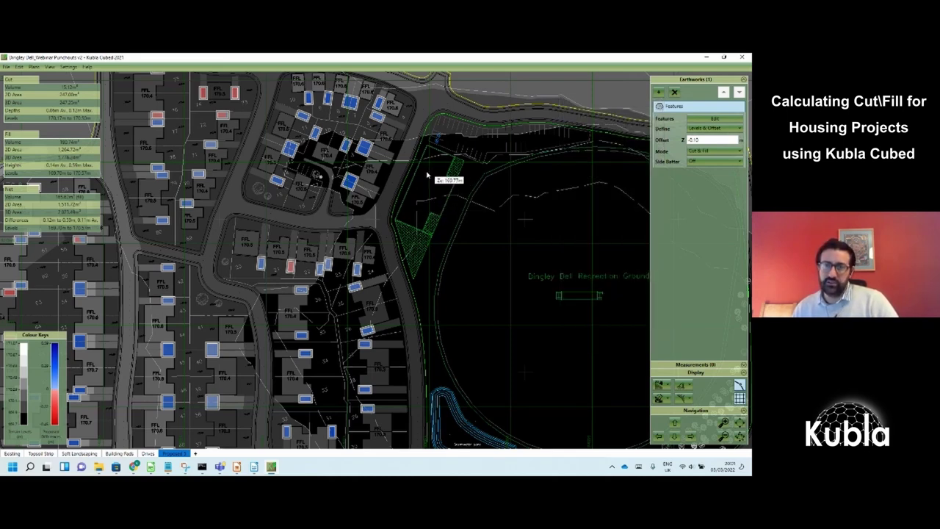
Examine the southern plots and pond, and review the Platform option among the absolute-elevation earthworks without creating one
scroll(430, 173, "up", 1)
scroll(427, 209, "down", 2)
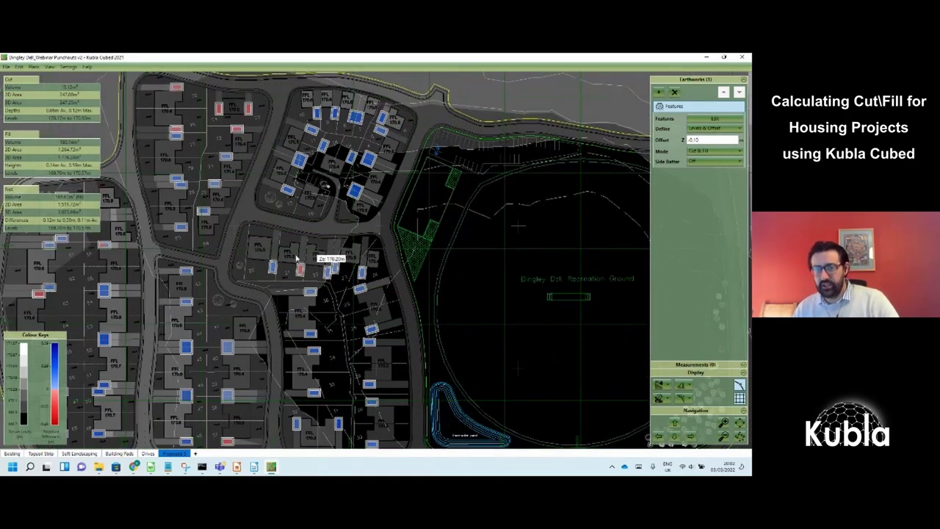
middle_click_drag(357, 354, 370, 271)
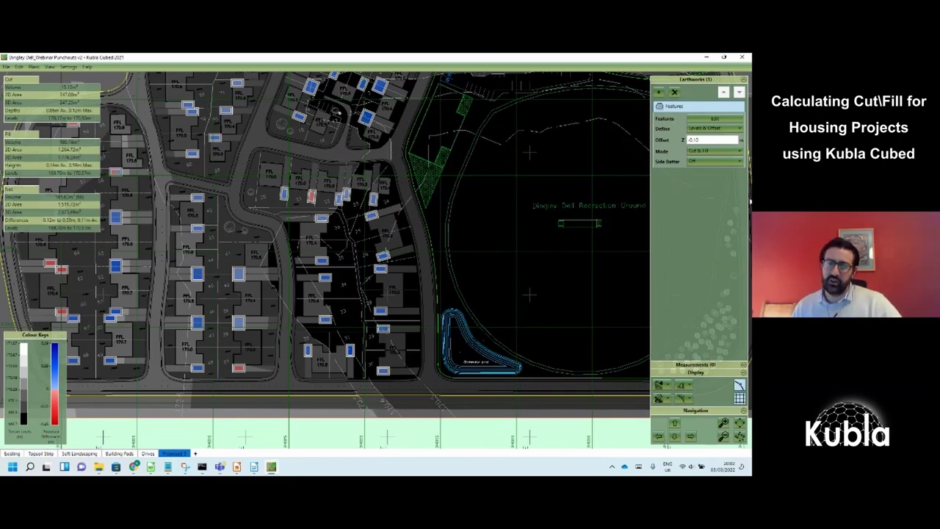
middle_click_drag(538, 218, 555, 234)
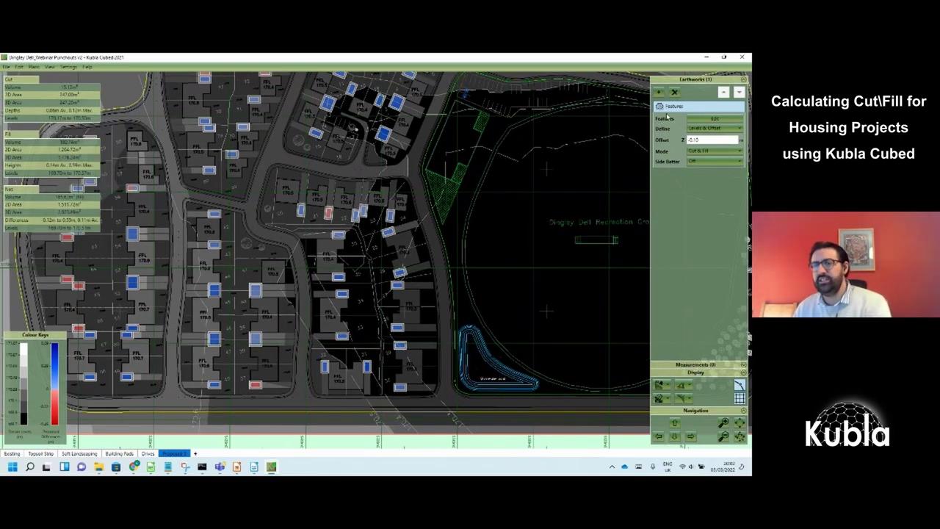
left_click(659, 94)
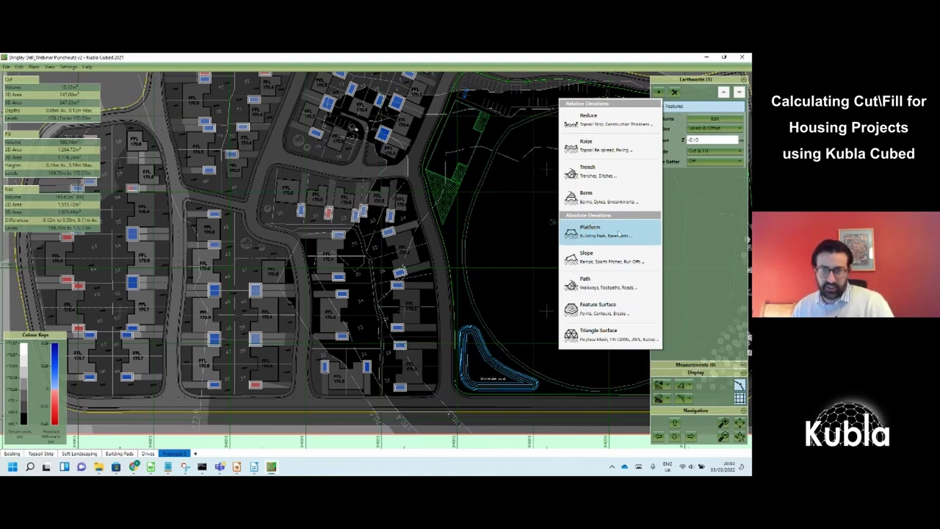
left_click(591, 229)
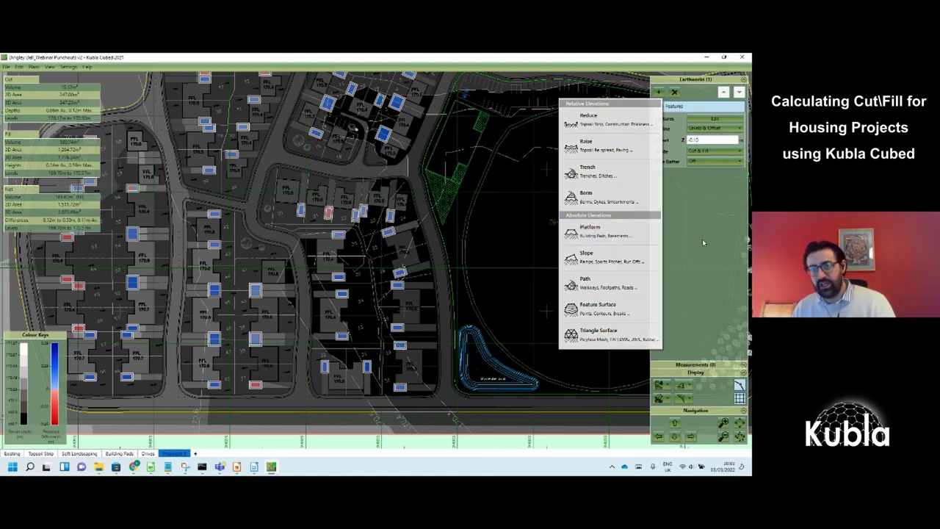
left_click(658, 91)
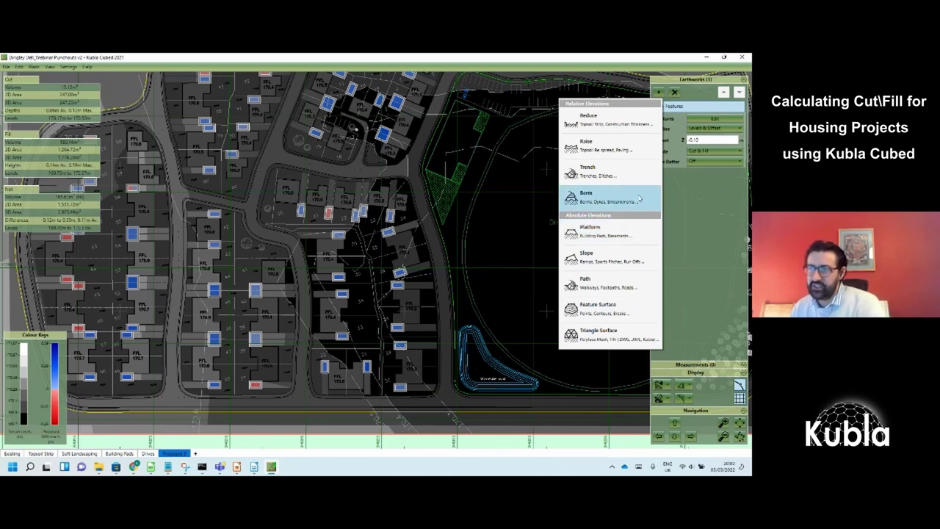
left_click(677, 215)
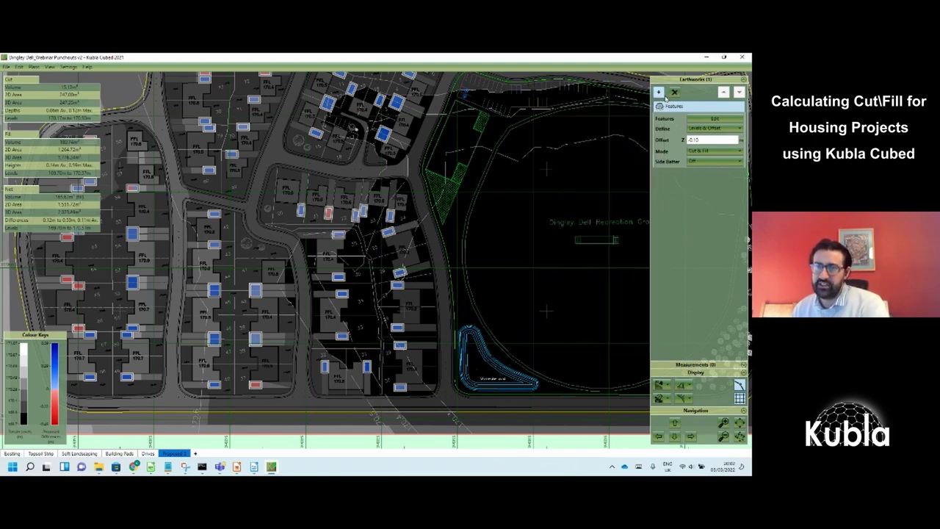
left_click(659, 92)
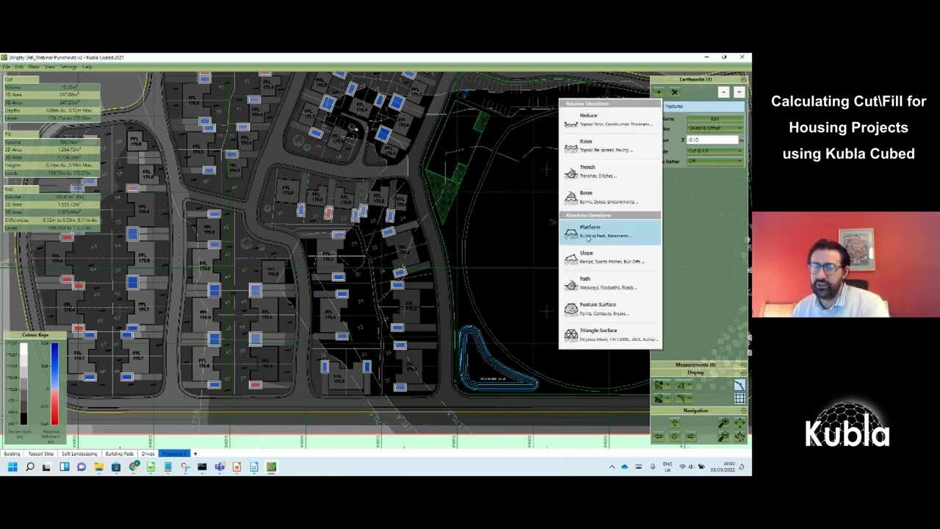
left_click(672, 214)
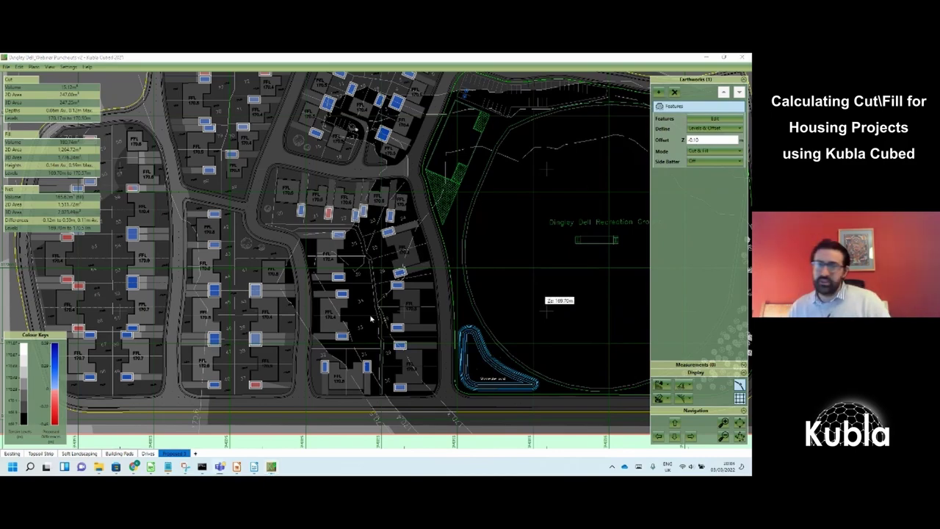
Survey the housing layout, and open the Dingley Dell Housing V 5_recover_2022-03-01 site plan for editing
scroll(426, 263, "up", 2)
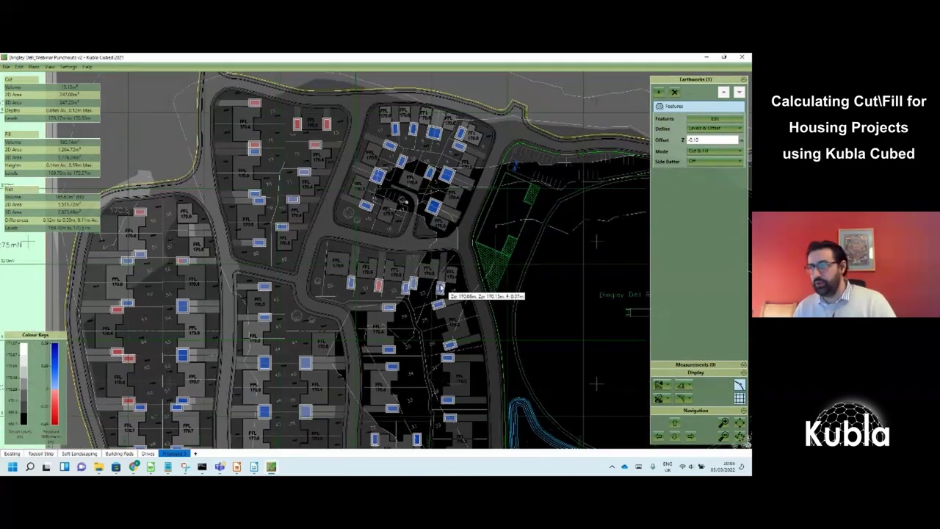
scroll(440, 288, "down", 1)
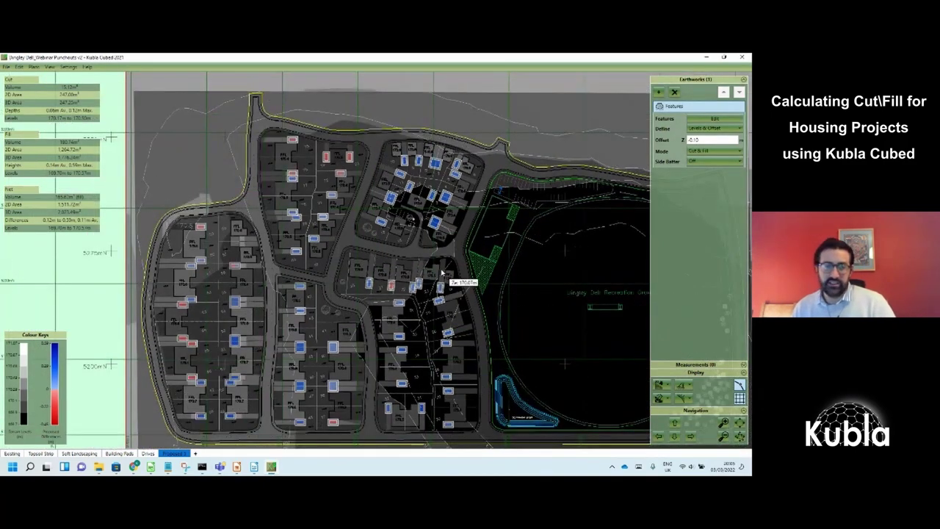
scroll(423, 264, "down", 2)
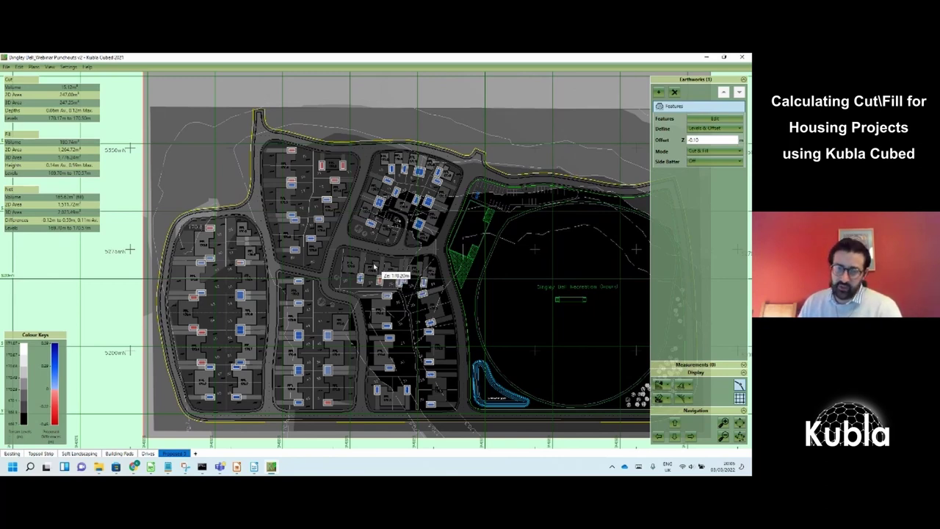
left_click(33, 67)
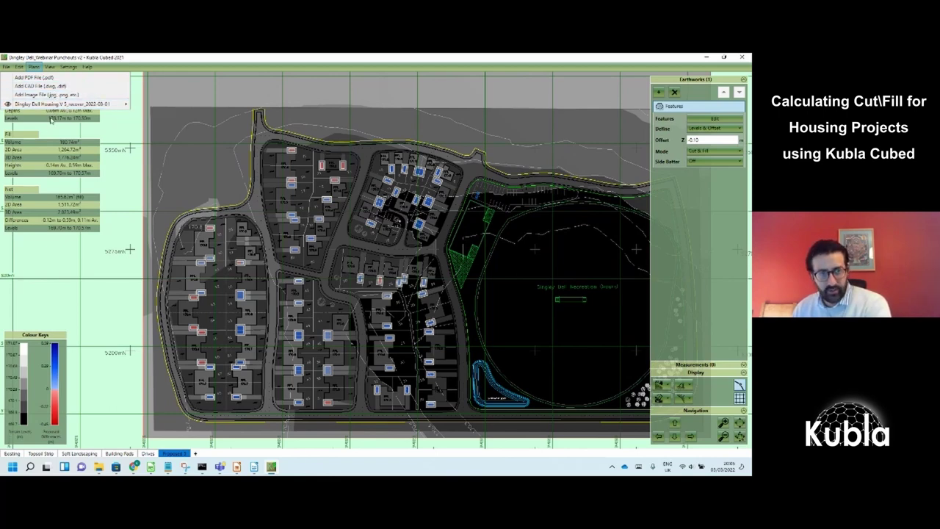
mouse_move(73, 103)
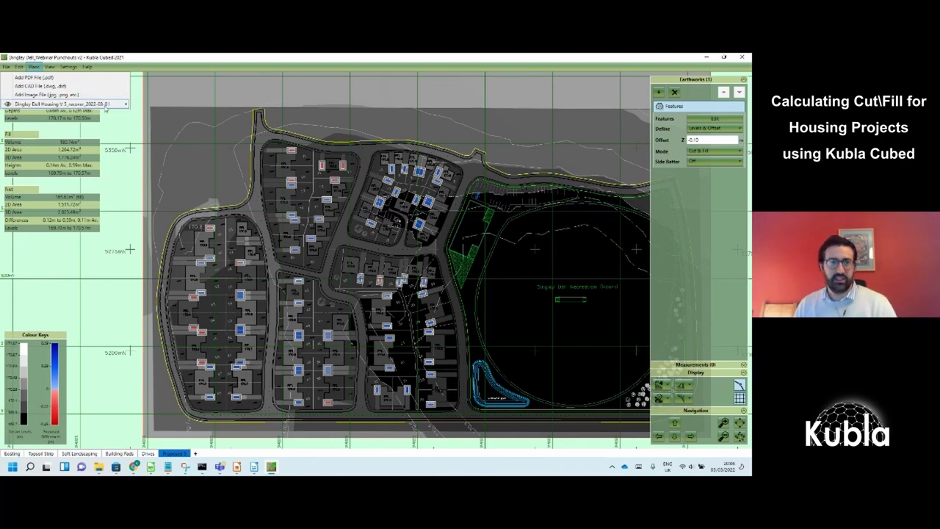
left_click(147, 104)
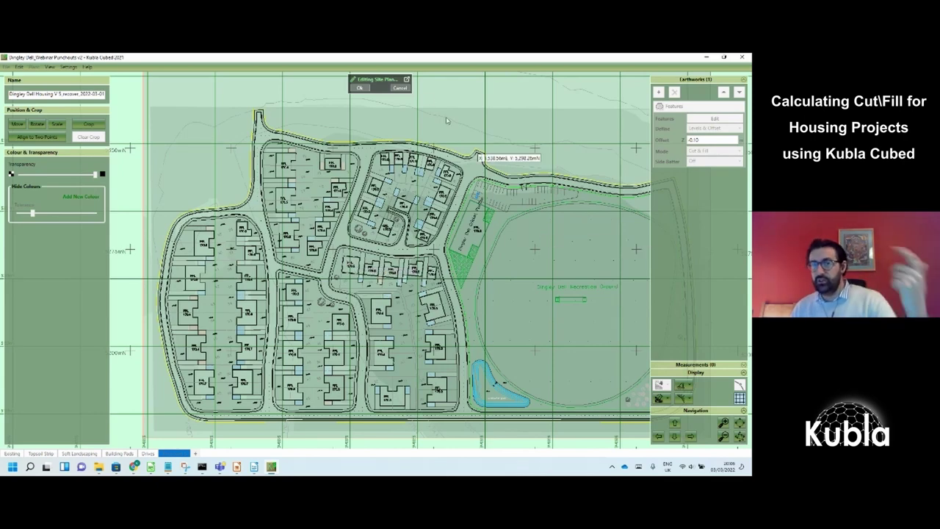
Leave the site plan unedited, examine the housing plots and recreation ground, and check the options for adding plans
left_click(401, 88)
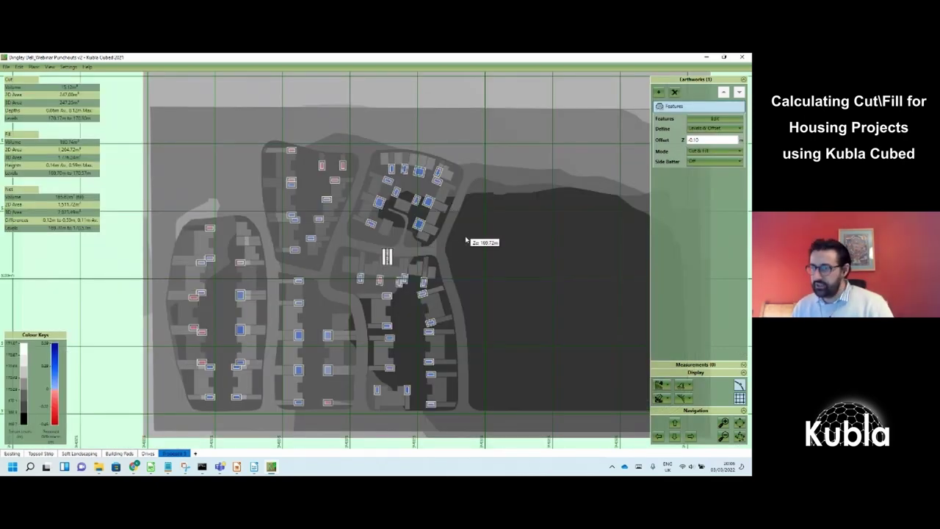
scroll(466, 237, "down", 2)
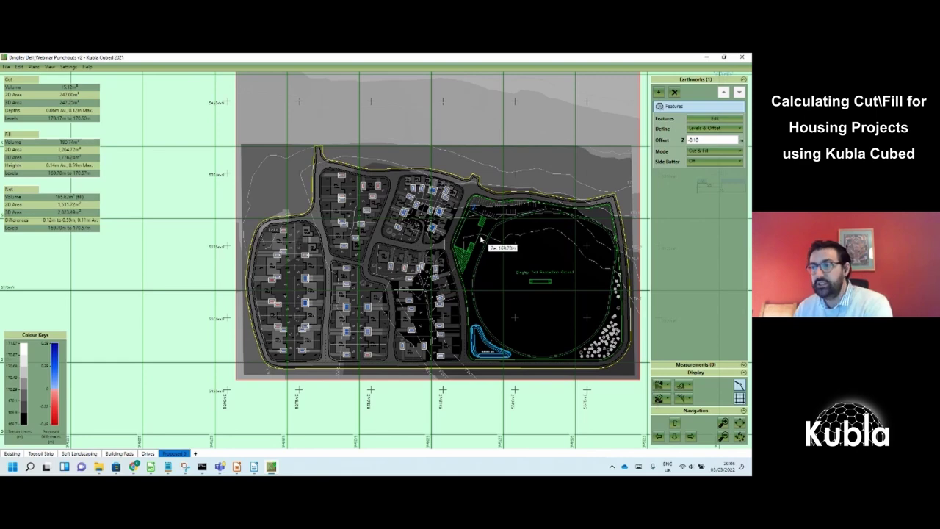
scroll(543, 239, "up", 2)
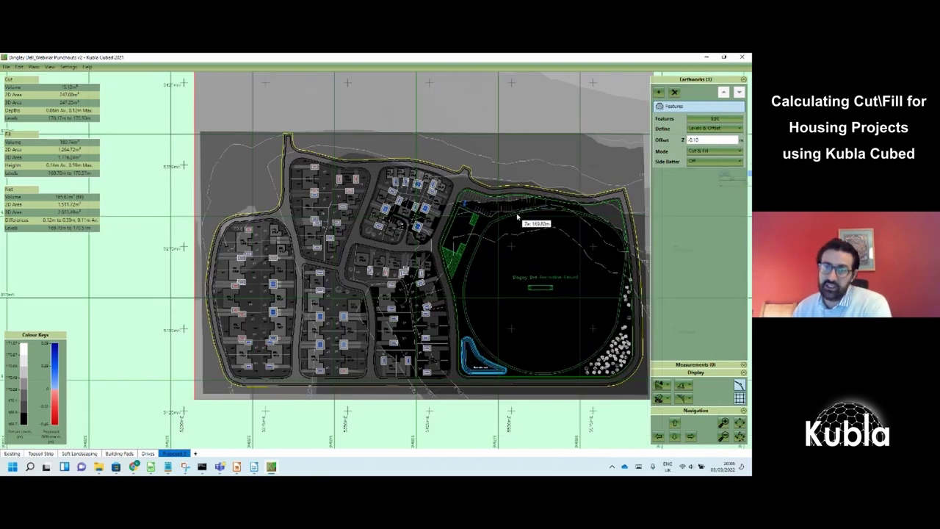
scroll(520, 219, "up", 2)
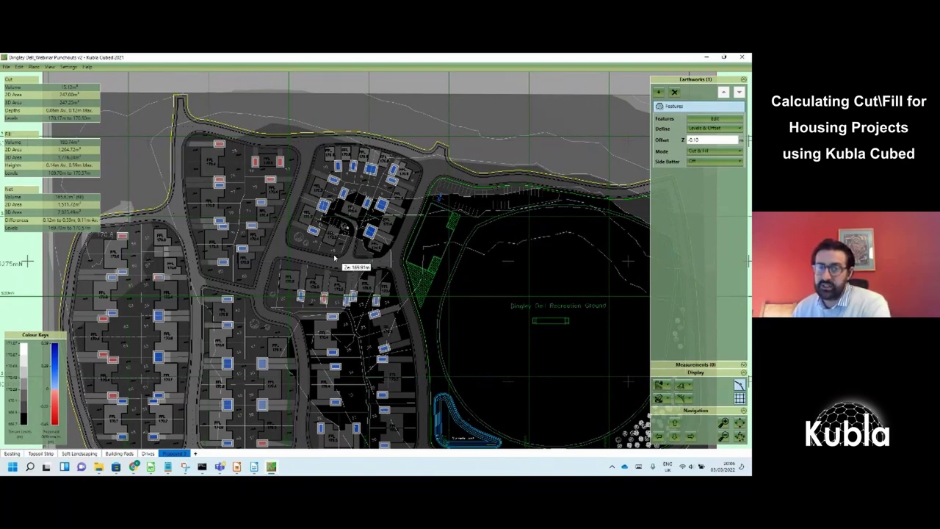
scroll(362, 251, "down", 1)
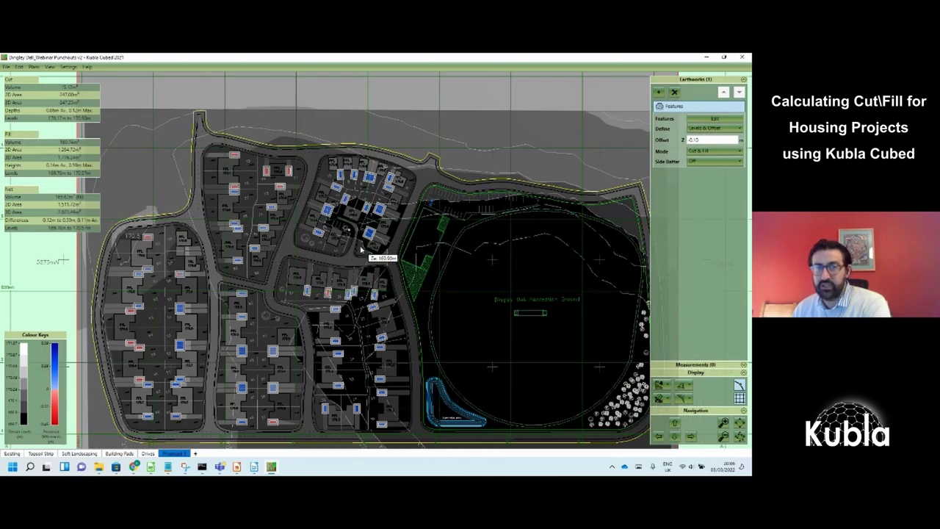
left_click(33, 67)
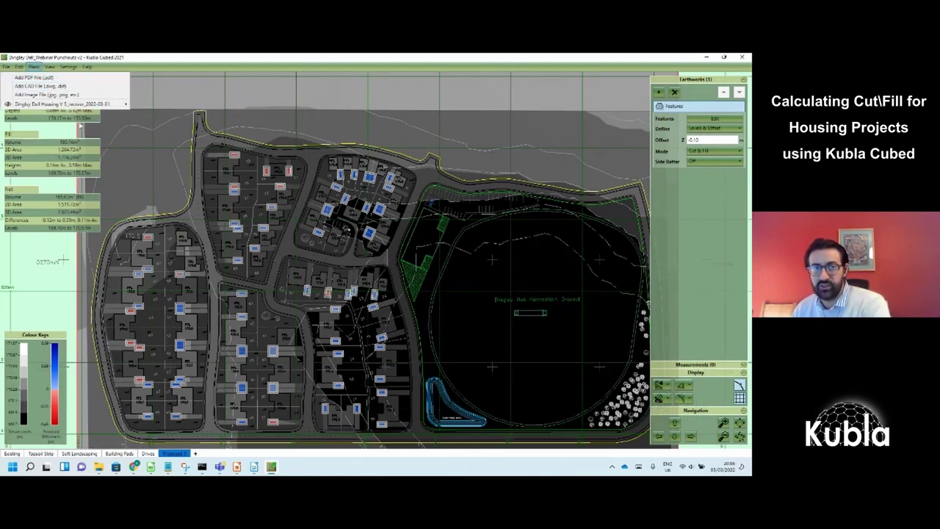
left_click(299, 171)
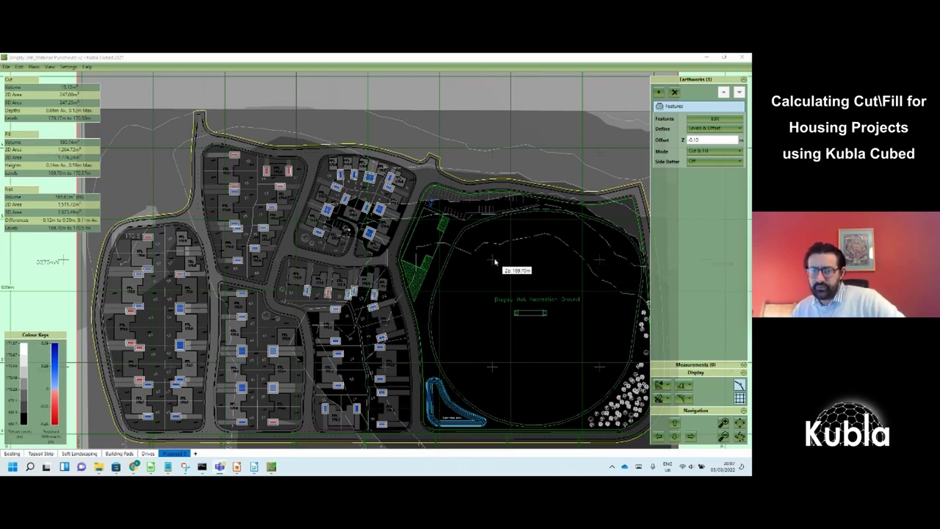
scroll(363, 256, "up", 1)
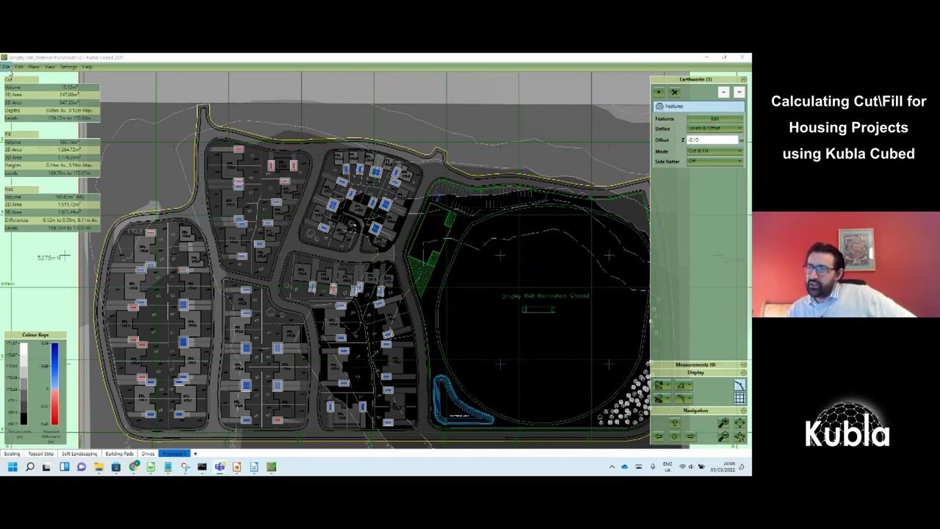
Preview a CAD data export of the existing and Proposed 5 phases with shaded triangulations, without exporting it
left_click(9, 68)
mouse_move(69, 161)
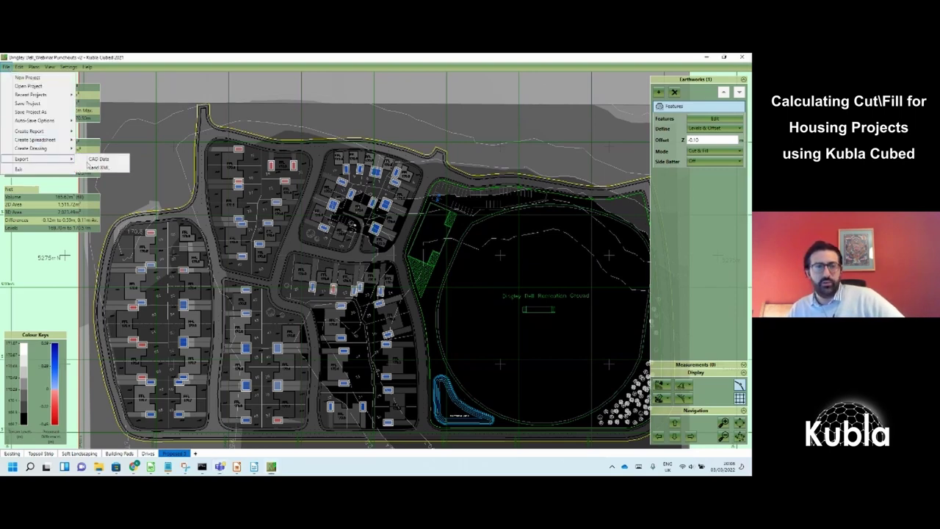
left_click(103, 159)
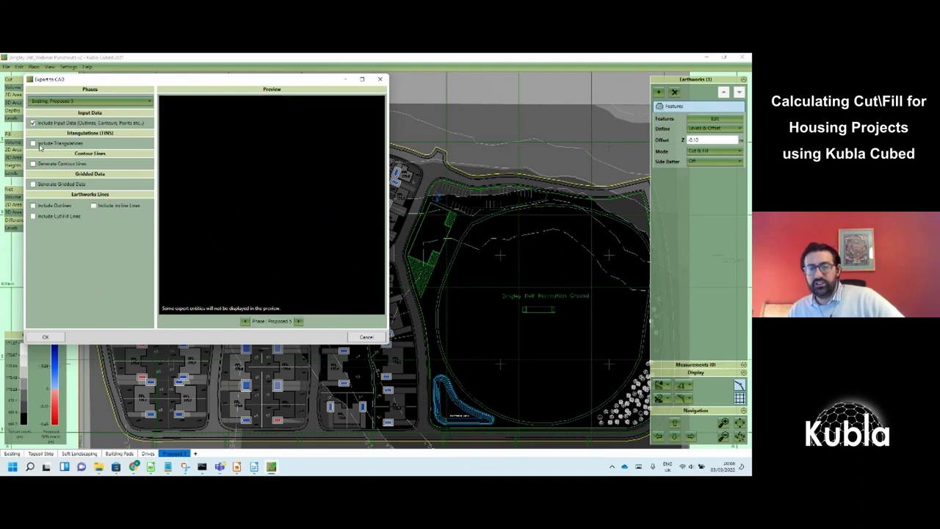
left_click(40, 145)
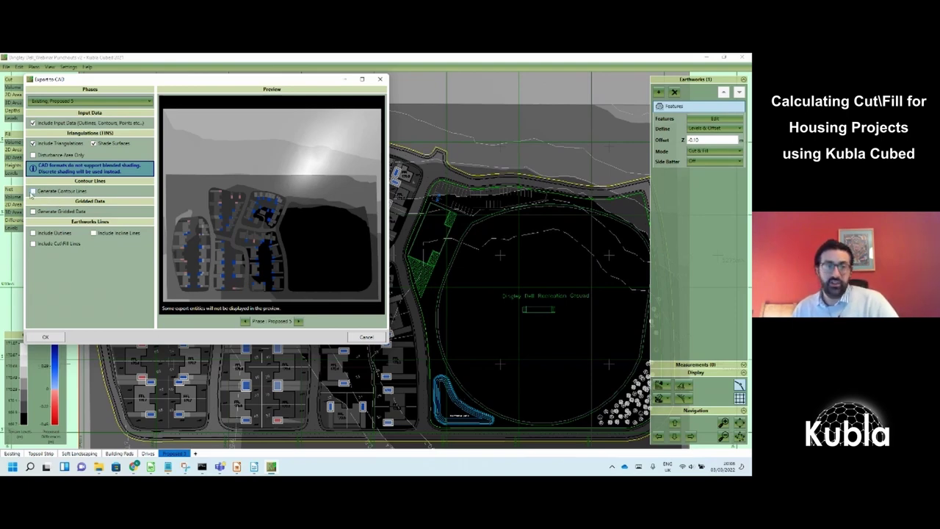
left_click(366, 337)
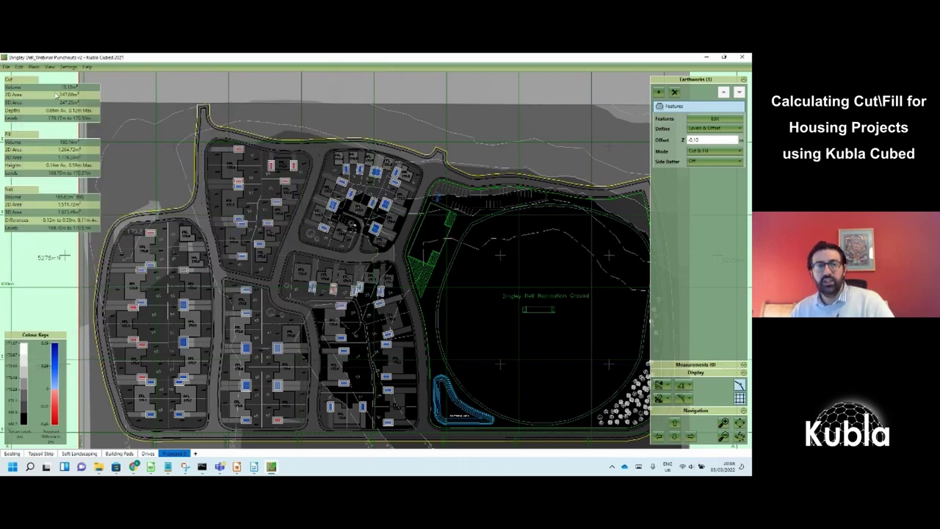
Preview a PDF drawing with triangulations, comparing shaded surfaces and disturbance-area-only options, without creating the file
left_click(7, 67)
mouse_move(65, 148)
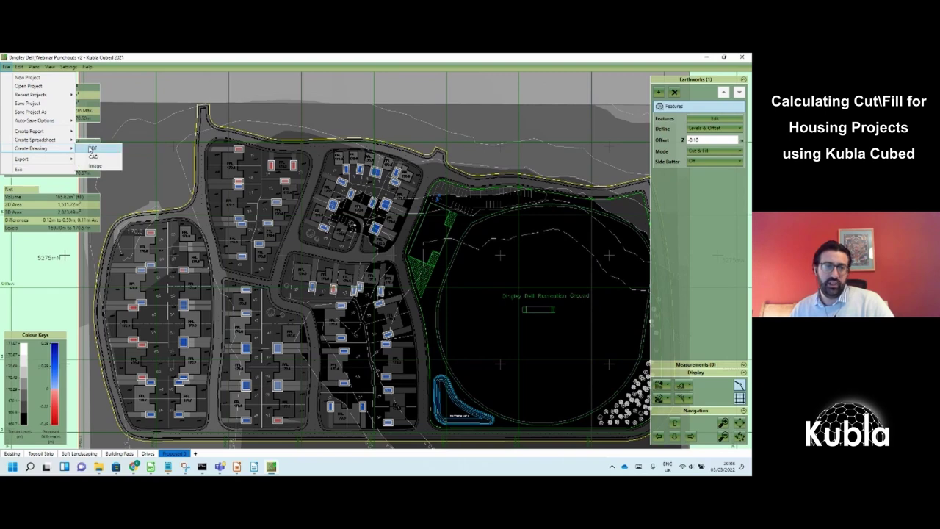
left_click(92, 149)
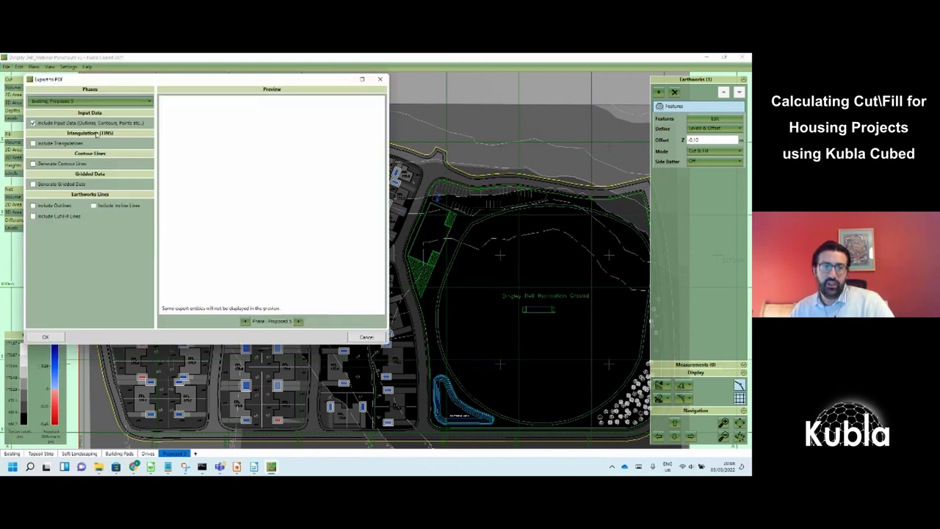
left_click(32, 143)
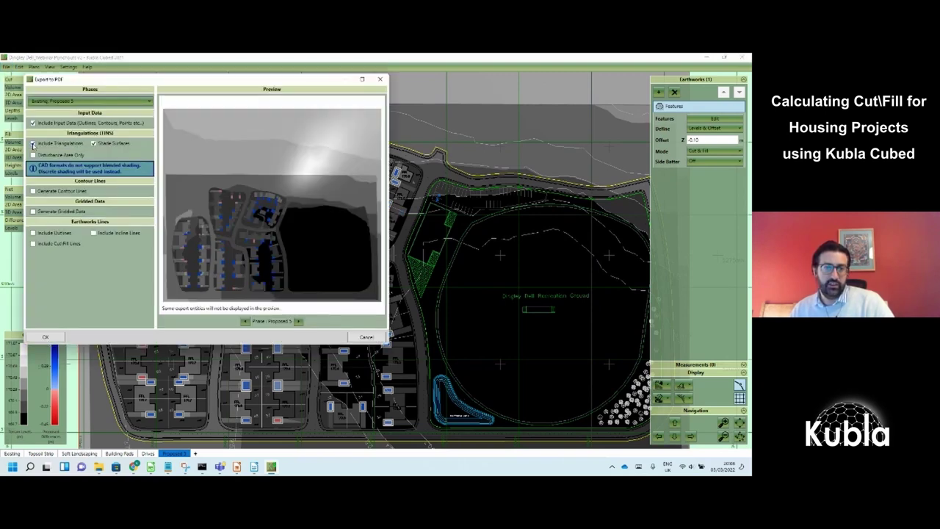
left_click(33, 155)
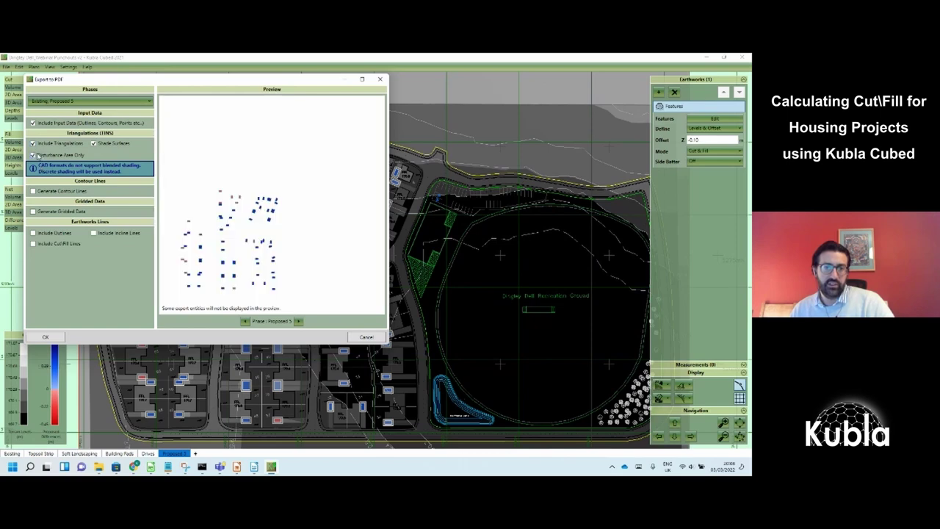
left_click(34, 155)
left_click(94, 143)
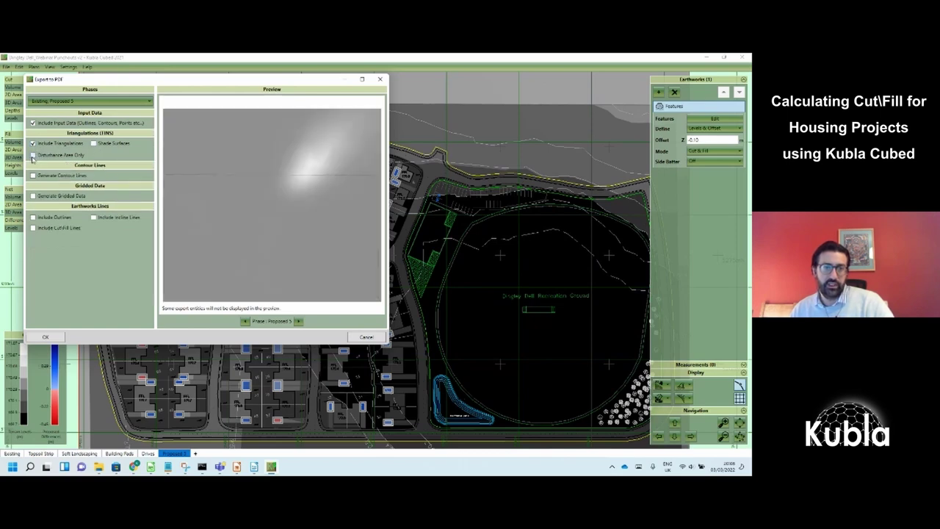
left_click(34, 155)
left_click(93, 144)
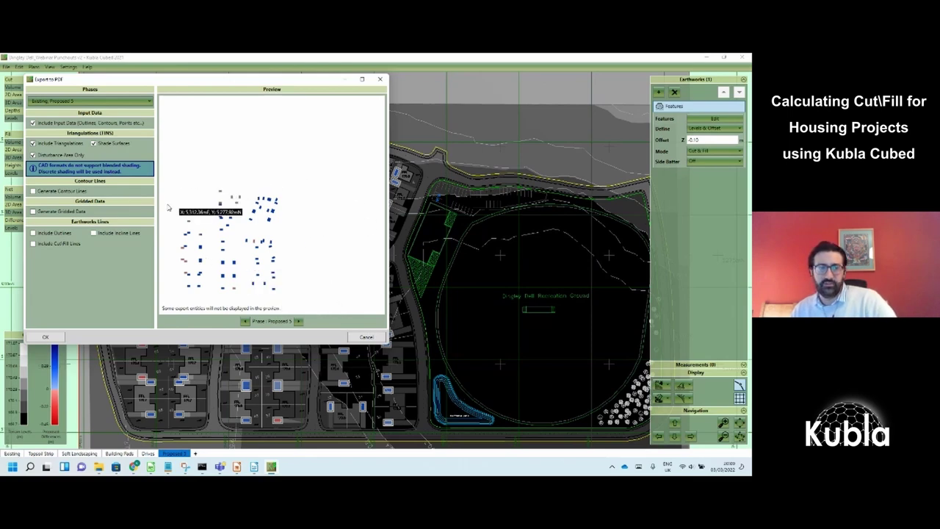
left_click(375, 337)
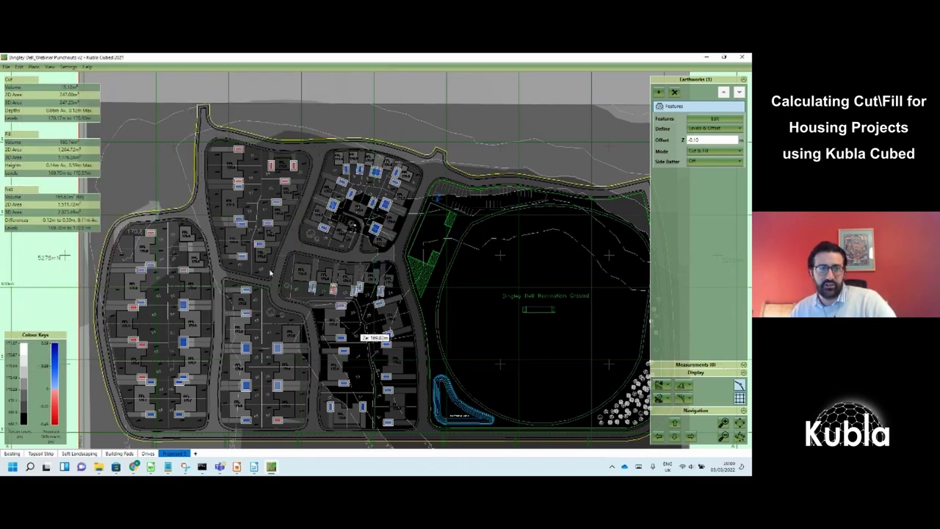
Open the Dingley Rev 005 project
left_click(6, 67)
left_click(27, 90)
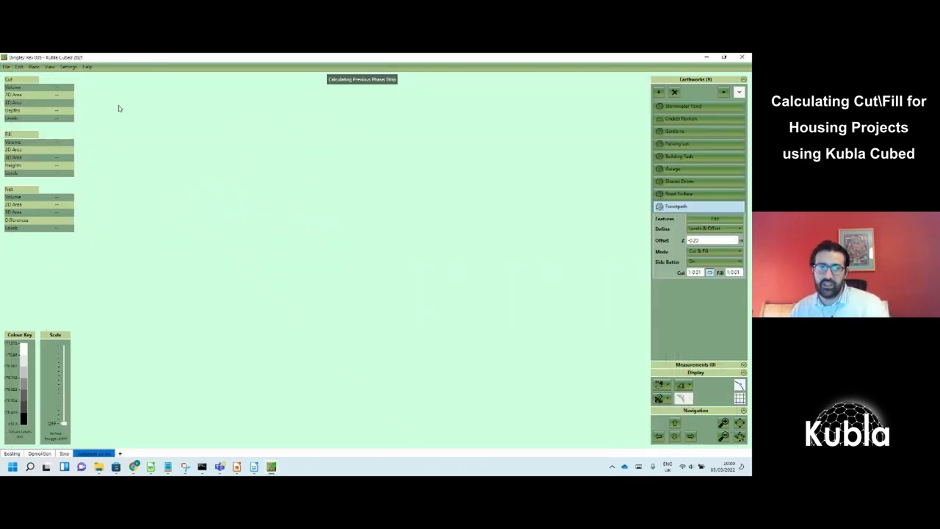
Create and open a PDF drawing of the Existing and Subgrade Levels phases with shaded triangulations, disturbance area only, and earthwork outlines
left_click(6, 67)
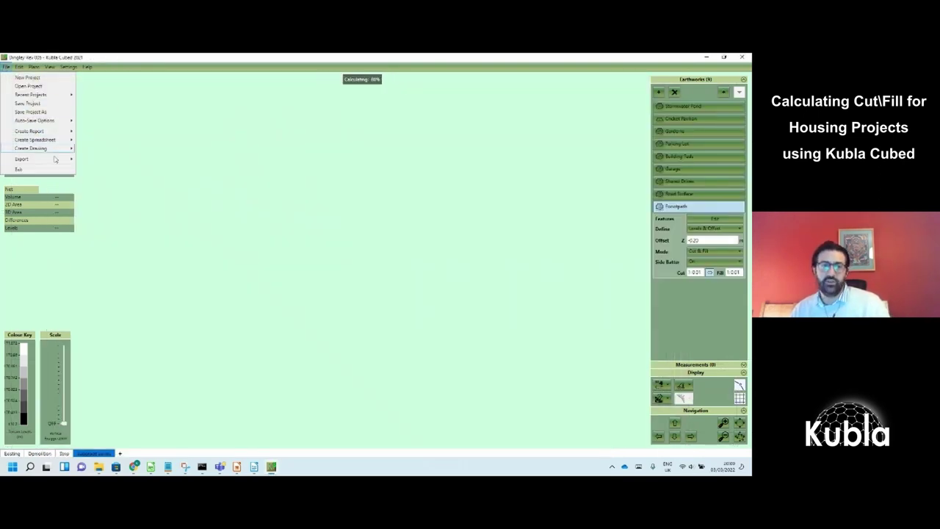
mouse_move(63, 151)
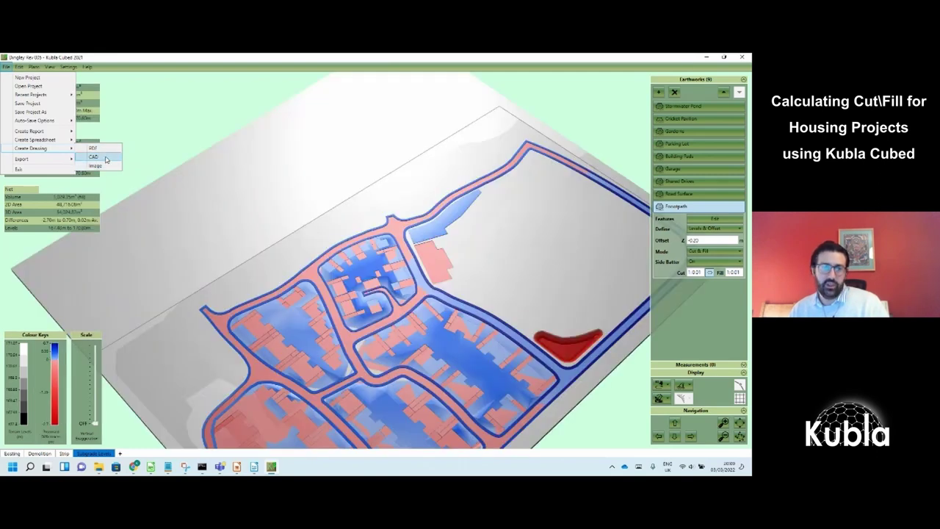
left_click(96, 150)
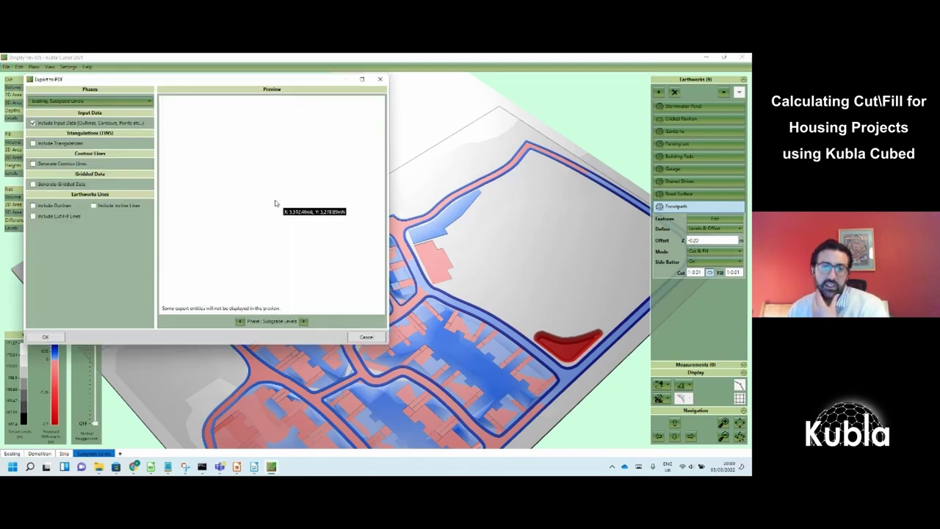
left_click(32, 143)
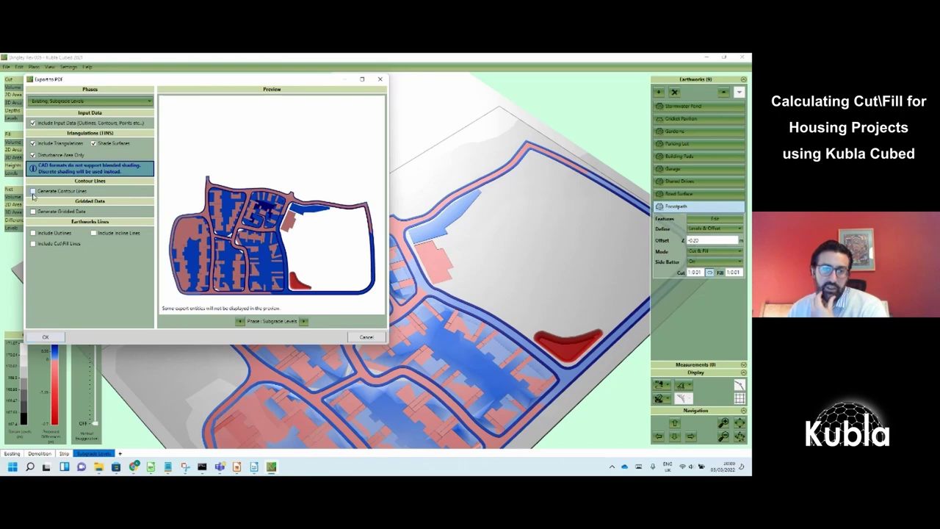
left_click(33, 191)
left_click(33, 191)
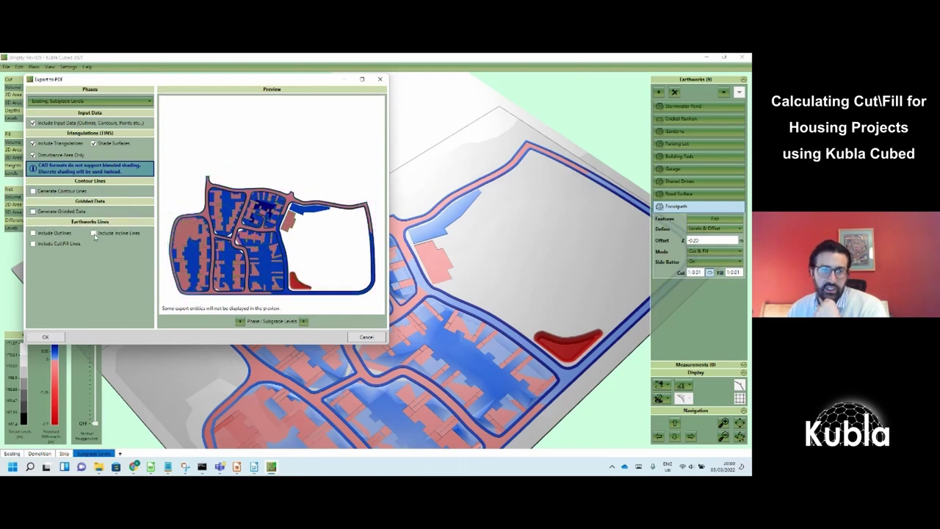
left_click(33, 233)
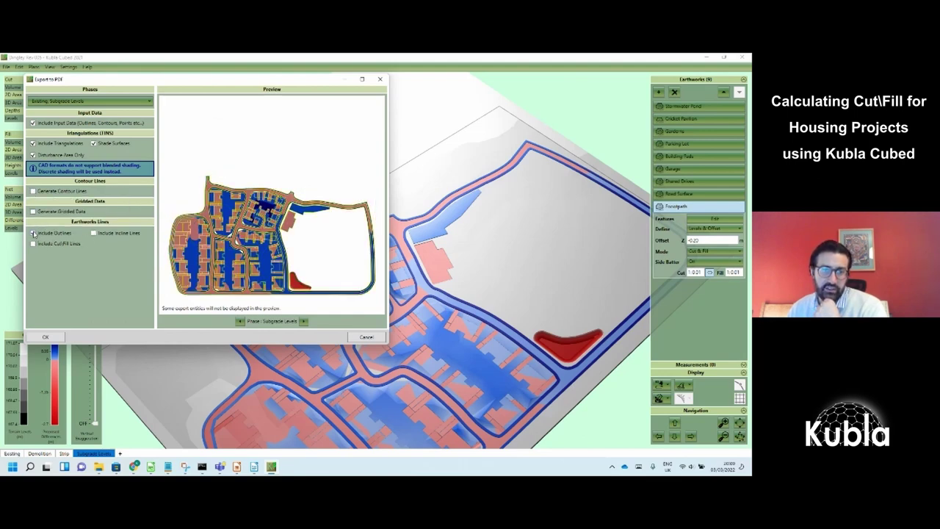
left_click(45, 337)
left_click(327, 283)
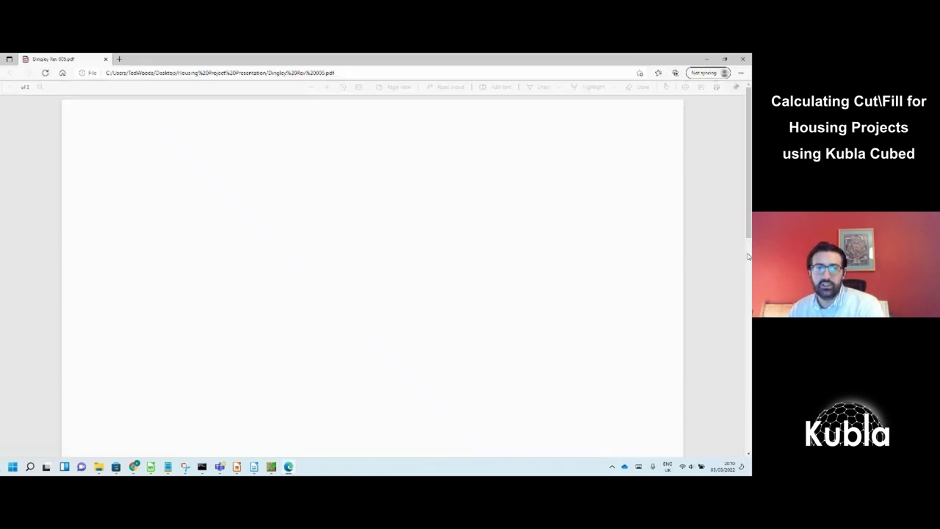
Examine the existing and Subgrade Levels sheets of Dingley Rev 005.pdf, including the cut and fill table, and return to Kubla Cubed
scroll(304, 314, "down", 5)
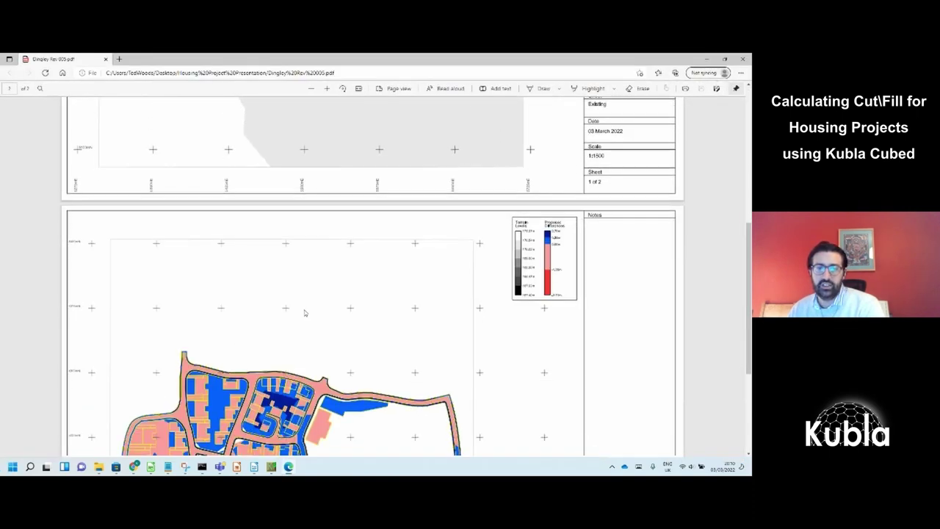
scroll(244, 321, "down", 5)
scroll(245, 321, "up", 5)
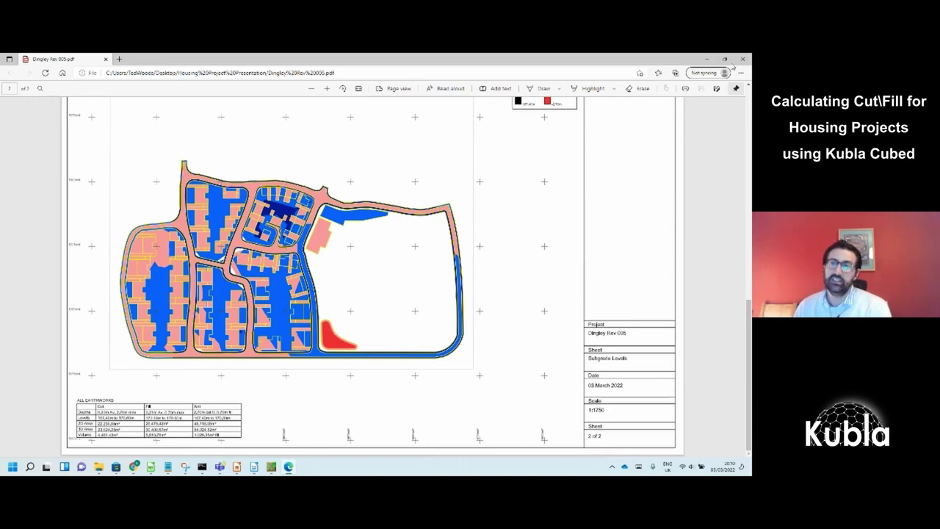
scroll(376, 262, "up", 2)
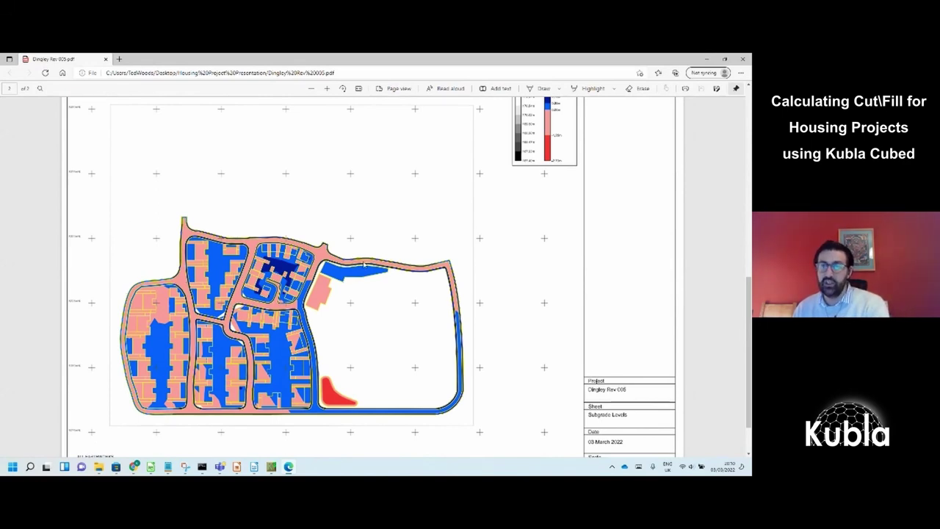
left_click(706, 63)
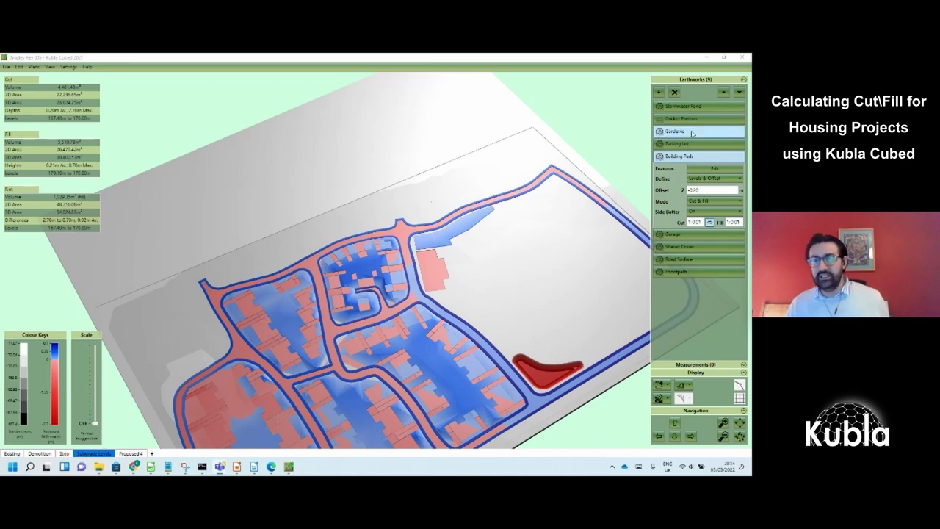
Review the relative and absolute elevation earthwork types available for the Subgrade Levels phase without adding one
left_click(658, 92)
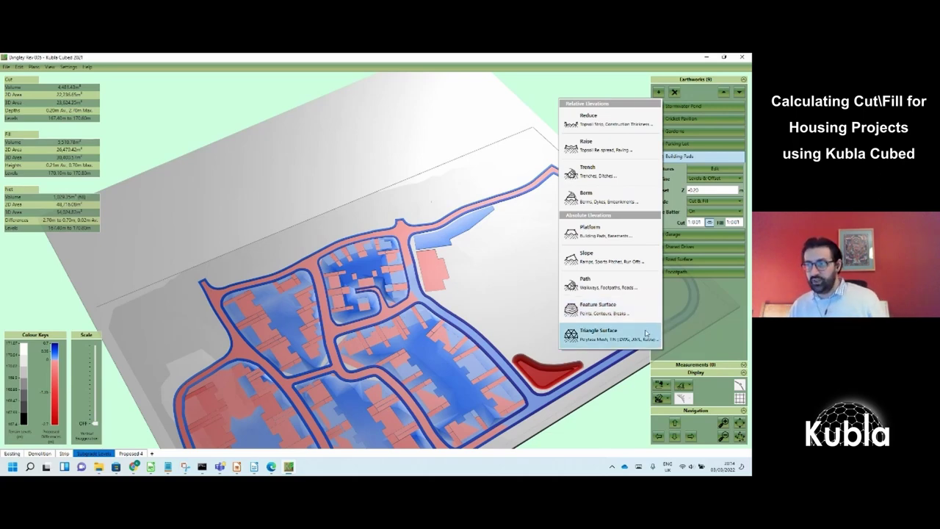
left_click(493, 320)
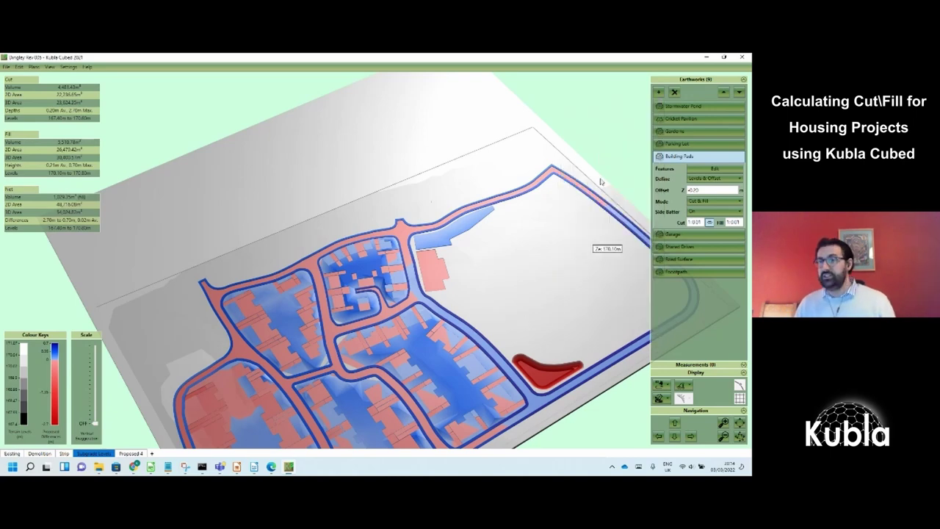
left_click(660, 92)
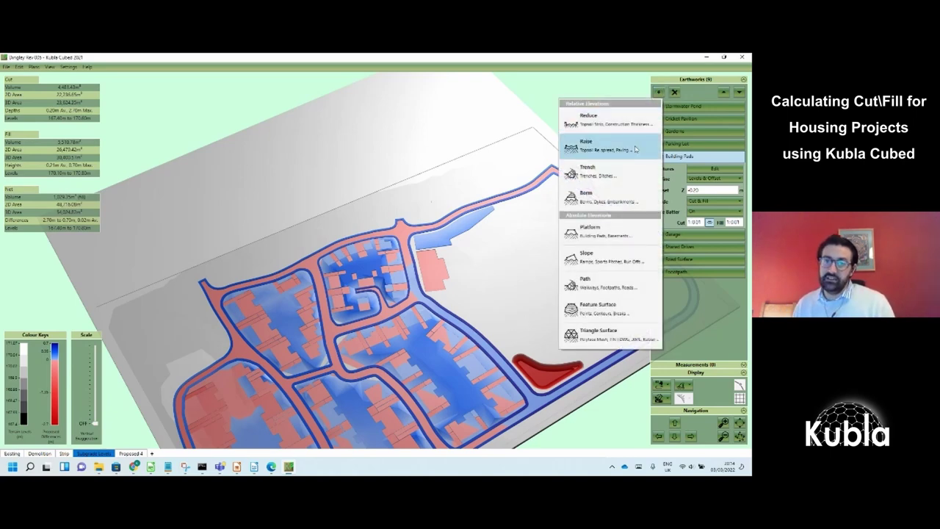